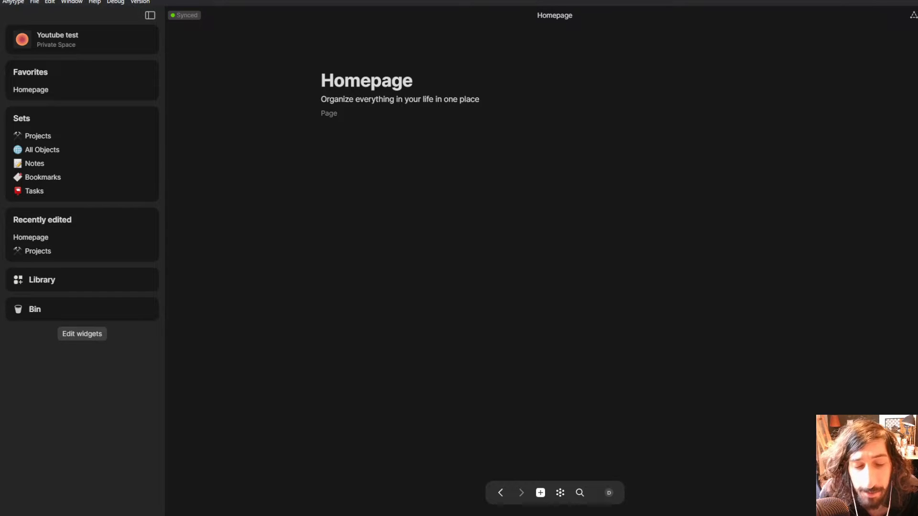
pyautogui.click(347, 133)
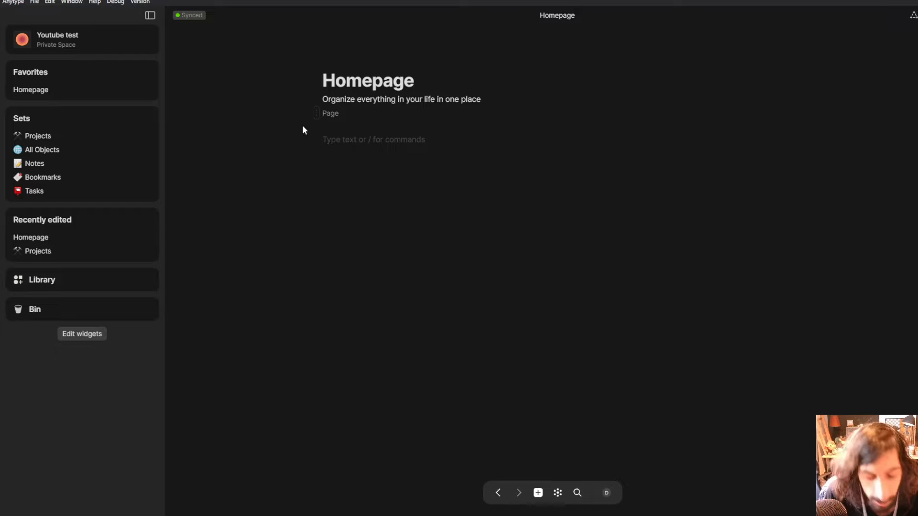
pyautogui.write('/')
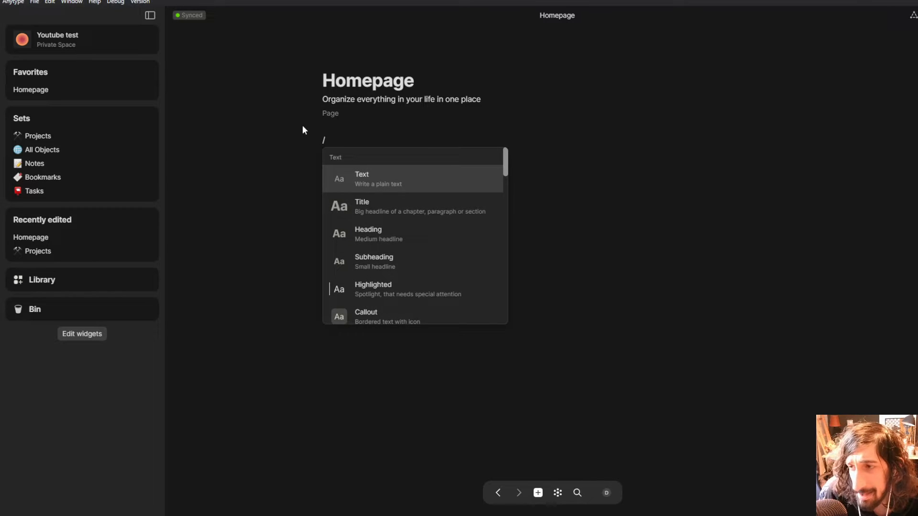
pyautogui.scroll(-3, 400, 235)
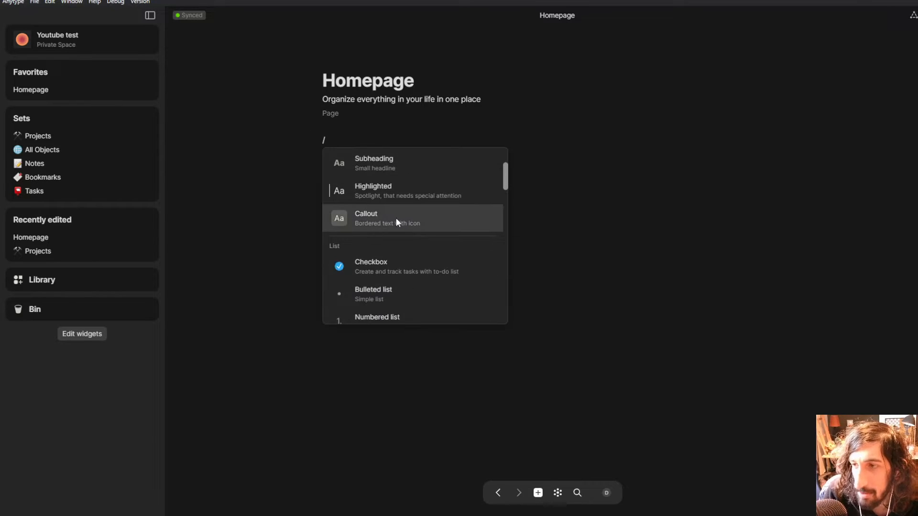
pyautogui.scroll(2, 400, 230)
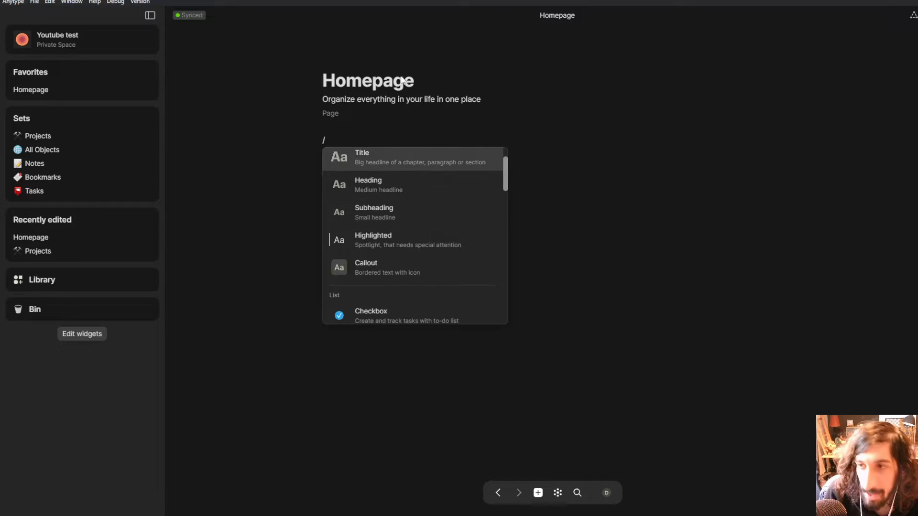
pyautogui.click(343, 141)
pyautogui.press('BackSpace')
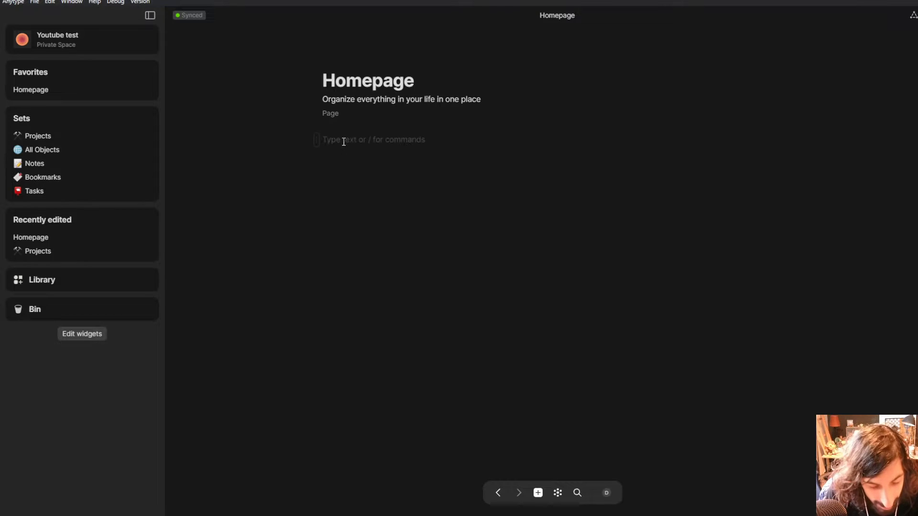
# Step: Insert a new page object titled "Area" in the Homepage body and return to the Homepage
pyautogui.write('/page')
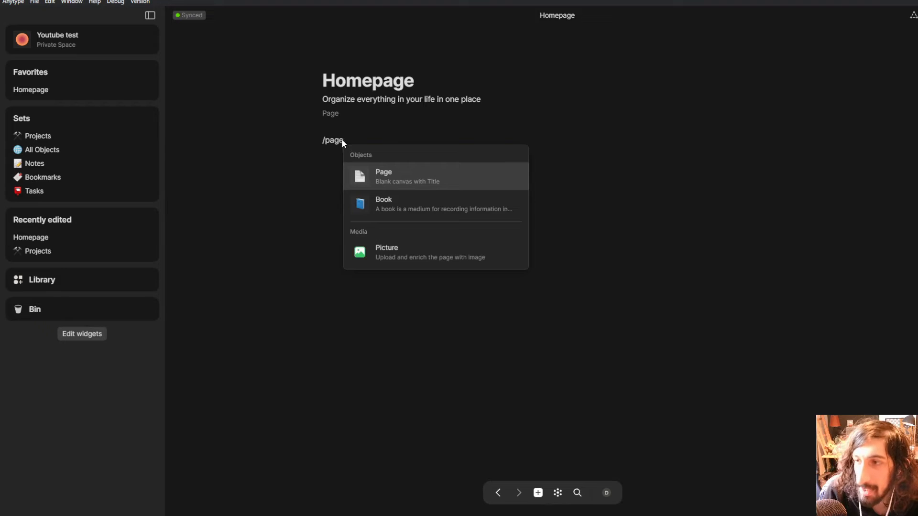
pyautogui.click(441, 179)
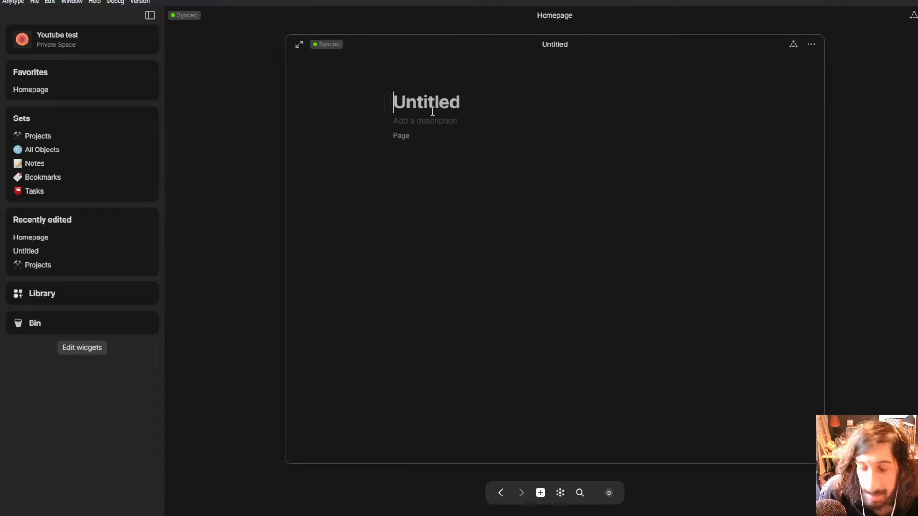
pyautogui.write('Area')
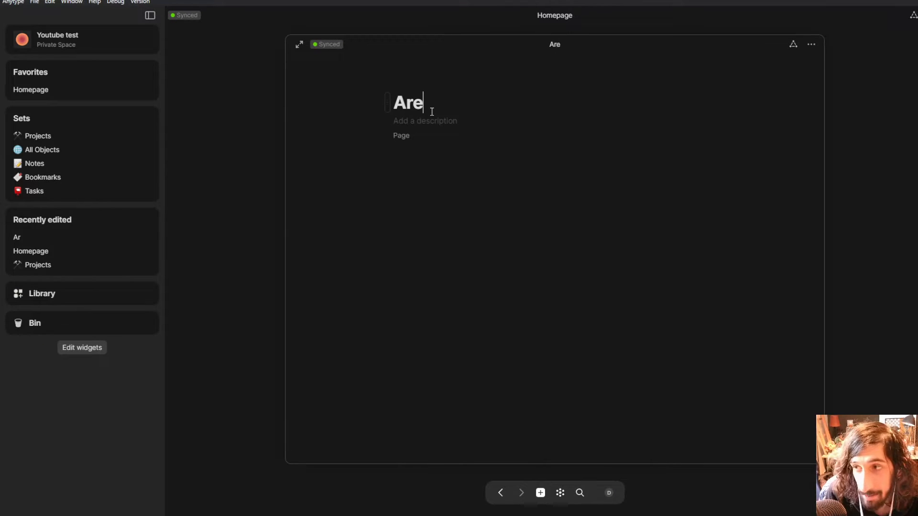
pyautogui.click(432, 20)
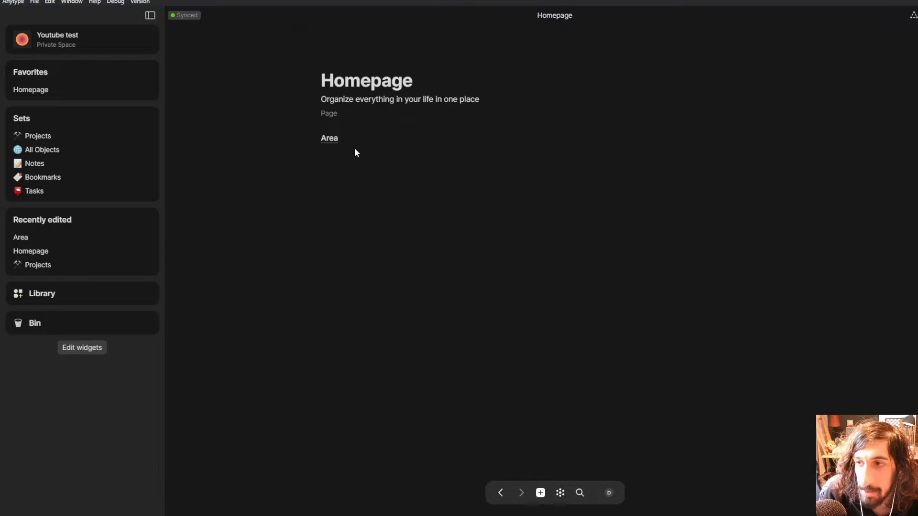
pyautogui.click(330, 139)
pyautogui.hotkey('alt', 'Left')
pyautogui.click(333, 170)
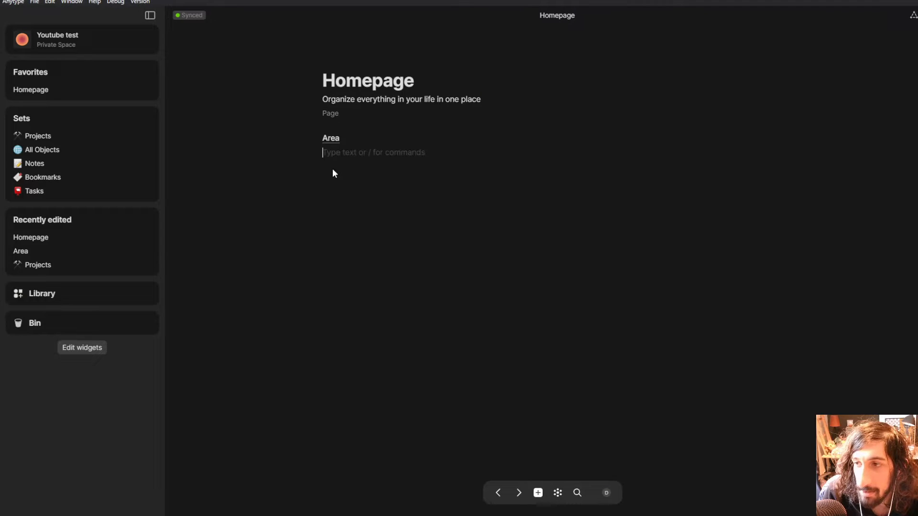
pyautogui.write('/rea')
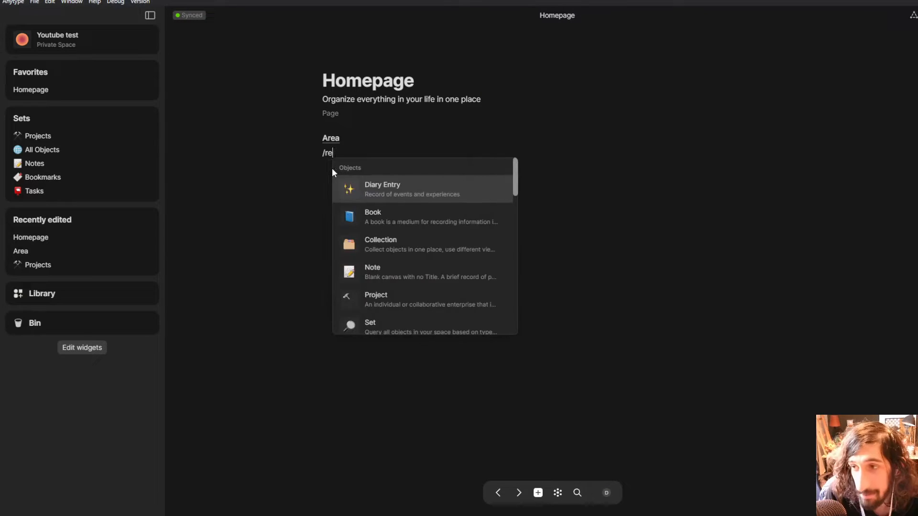
pyautogui.press('BackSpace')
pyautogui.press('BackSpace')
pyautogui.press('BackSpace')
pyautogui.press('BackSpace')
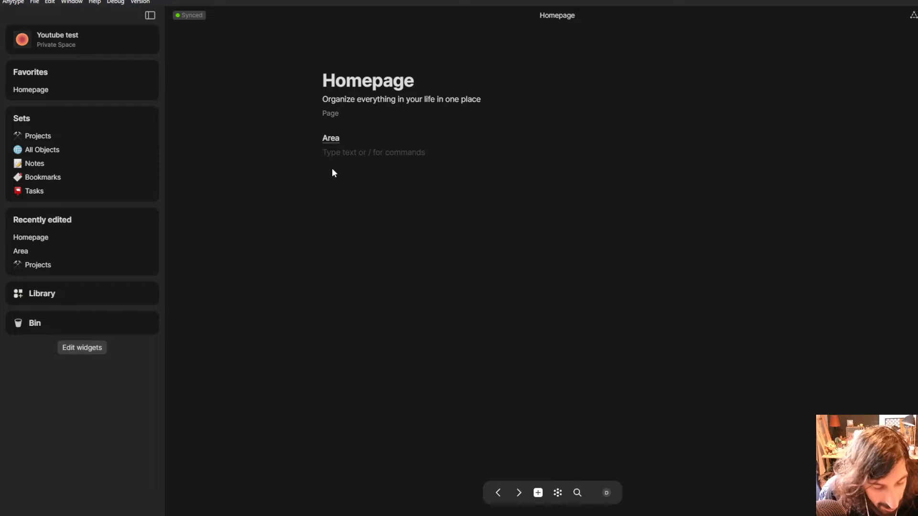
# Step: Insert a new page object titled "projects" below the Area link and return to the Homepage
pyautogui.write('/')
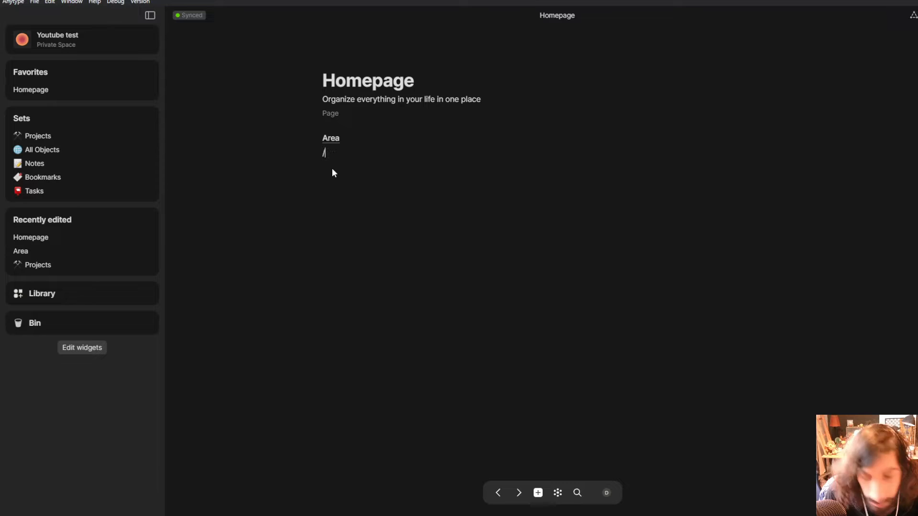
pyautogui.write('page')
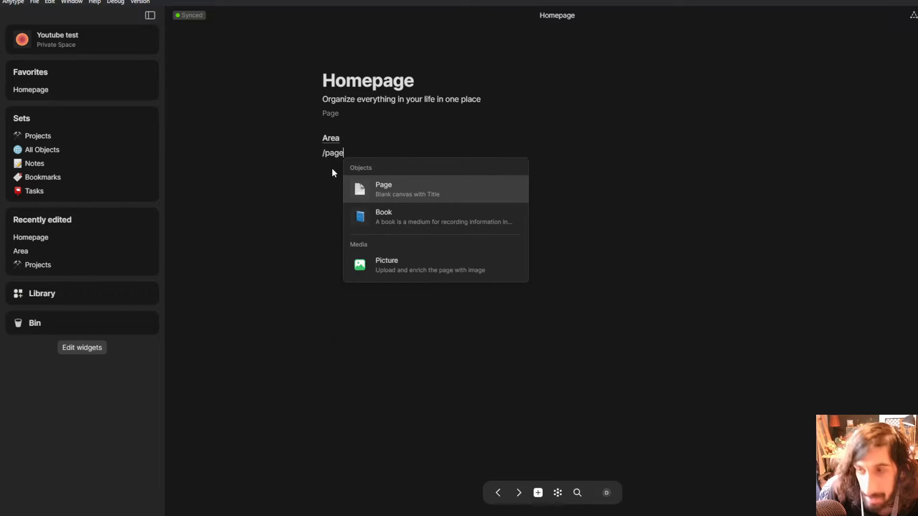
pyautogui.press('Return')
pyautogui.write('proe')
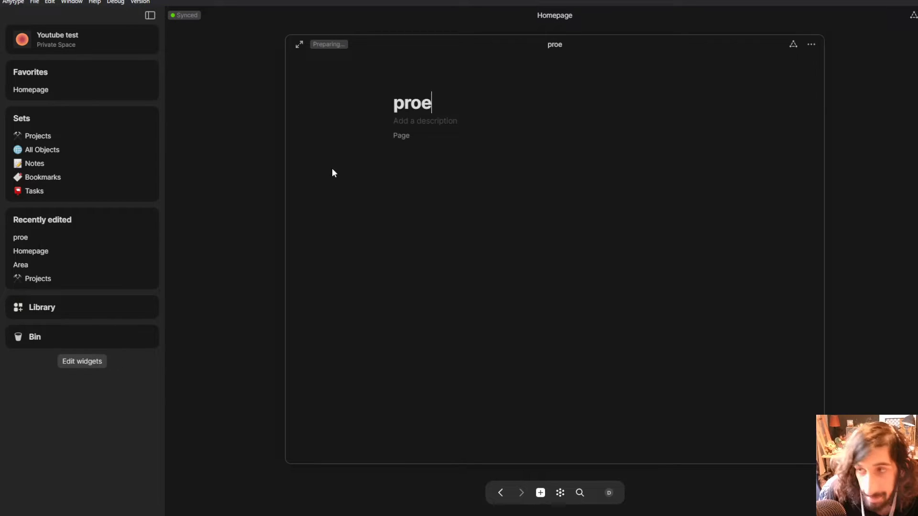
pyautogui.press('BackSpace')
pyautogui.write('jects')
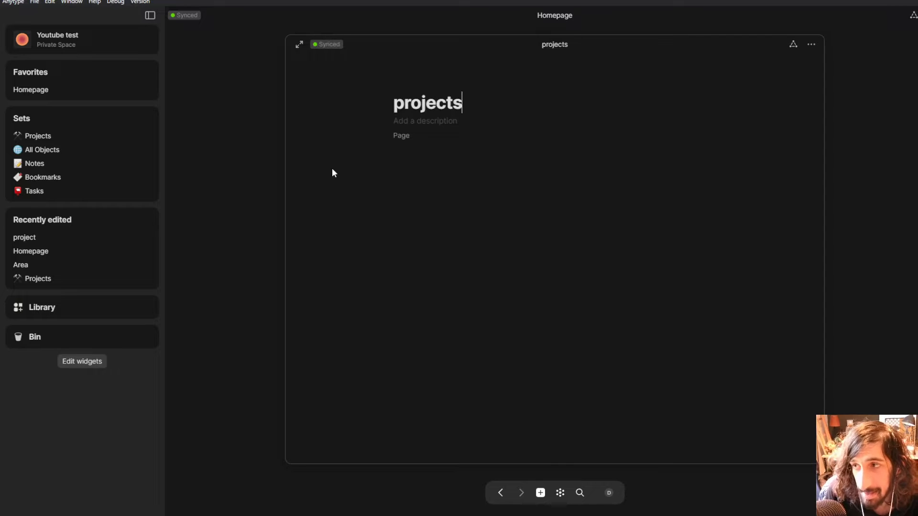
pyautogui.click(415, 21)
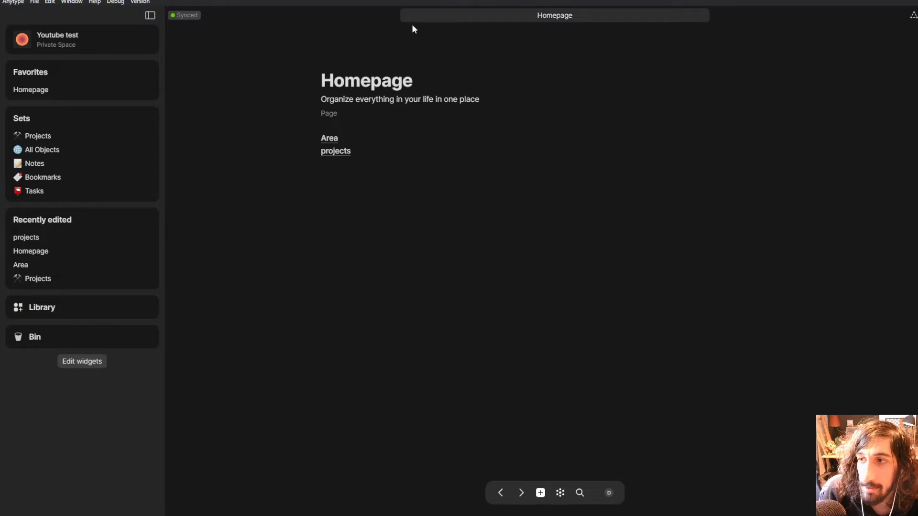
# Step: Insert a new page object titled "Archive" below the projects link and return to the Homepage
pyautogui.click(356, 173)
pyautogui.write('/arc')
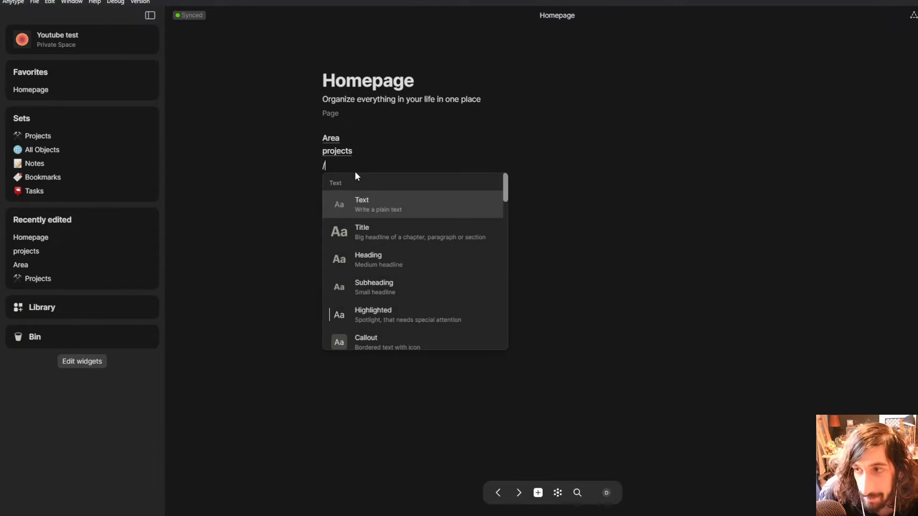
pyautogui.press('BackSpace')
pyautogui.press('BackSpace')
pyautogui.press('BackSpace')
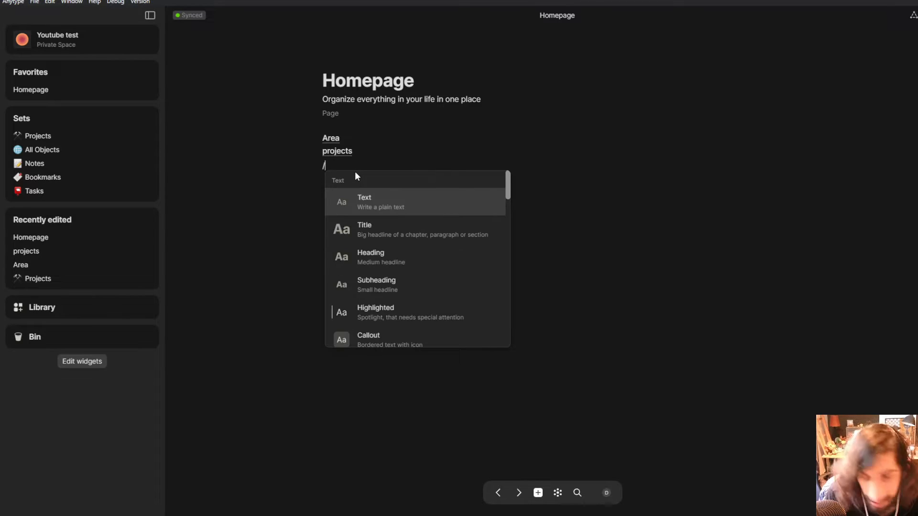
pyautogui.write('page')
pyautogui.press('Return')
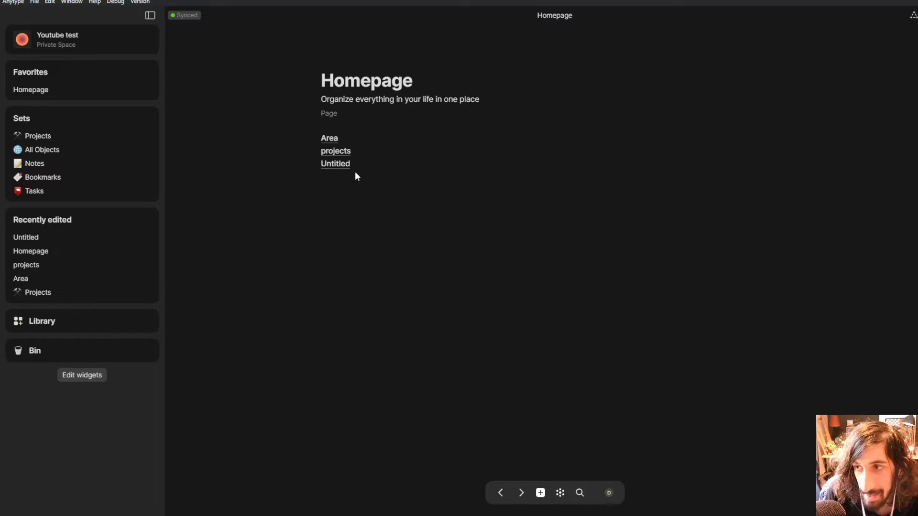
pyautogui.write('Archiv')
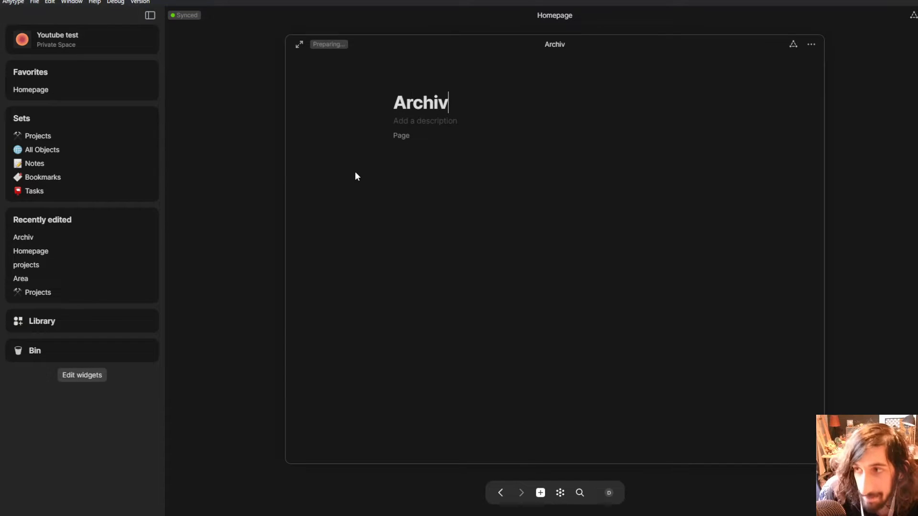
pyautogui.write('e')
pyautogui.click(273, 93)
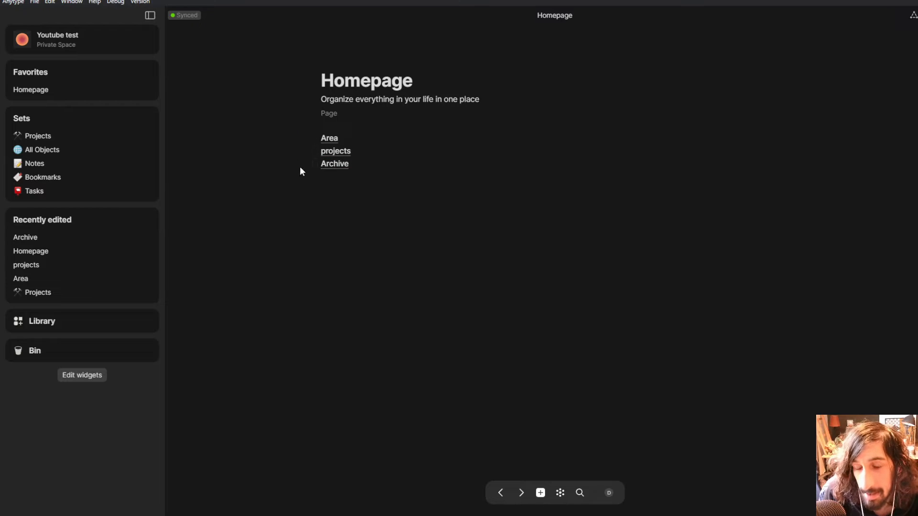
# Step: Insert a new Collection object on the Homepage below the Archive link
pyautogui.click(343, 180)
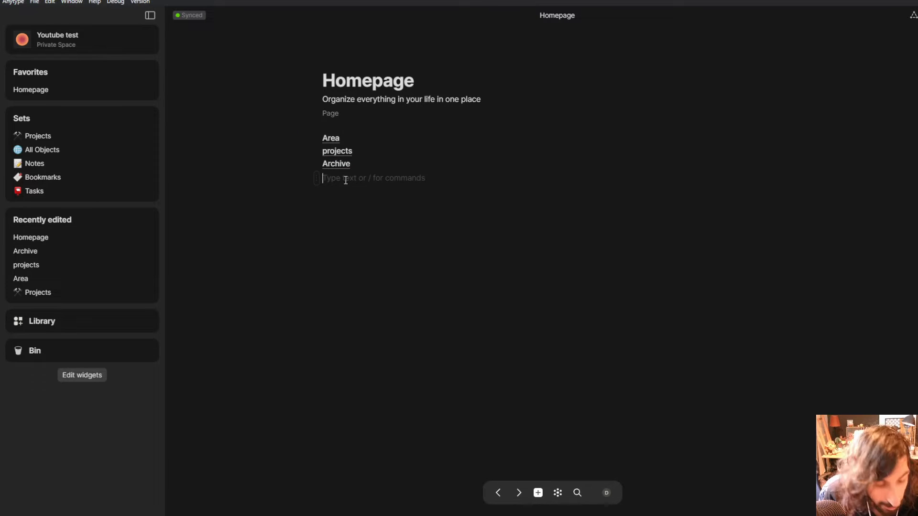
pyautogui.write('/')
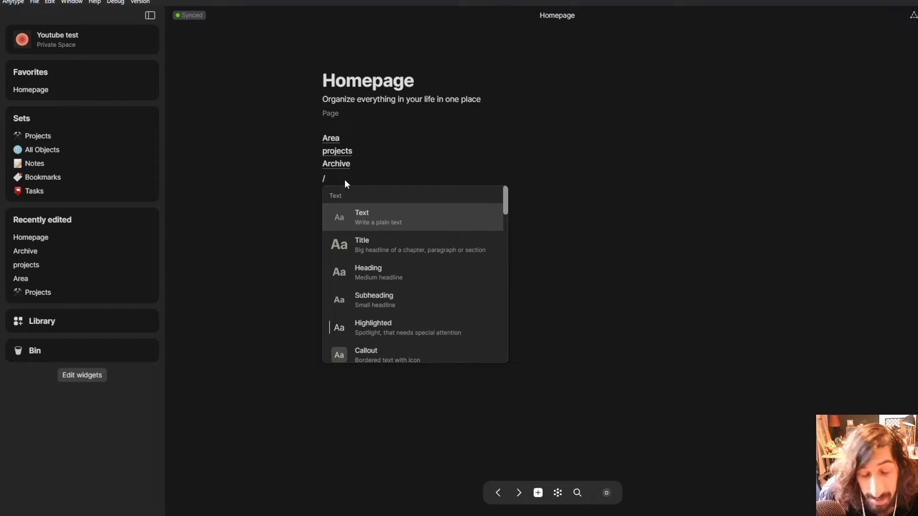
pyautogui.write('co')
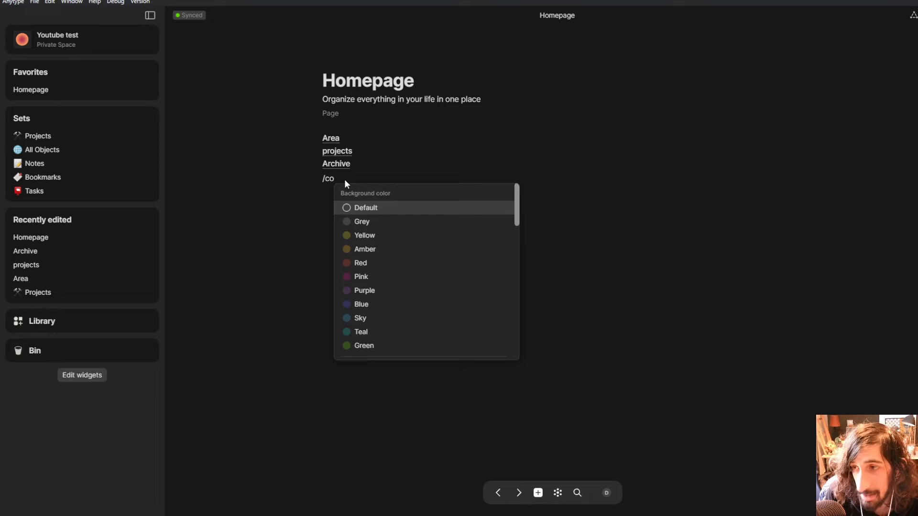
pyautogui.write('ll')
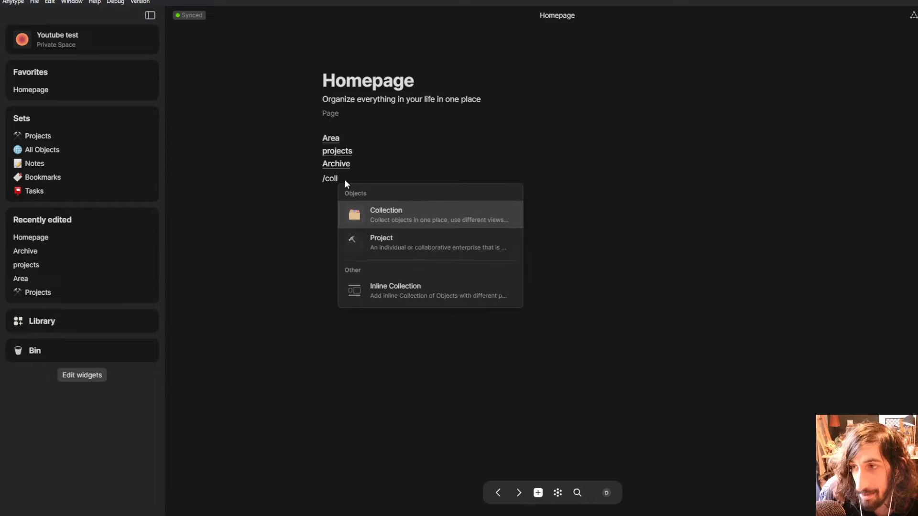
pyautogui.press('BackSpace')
pyautogui.press('BackSpace')
pyautogui.press('BackSpace')
pyautogui.write('olle')
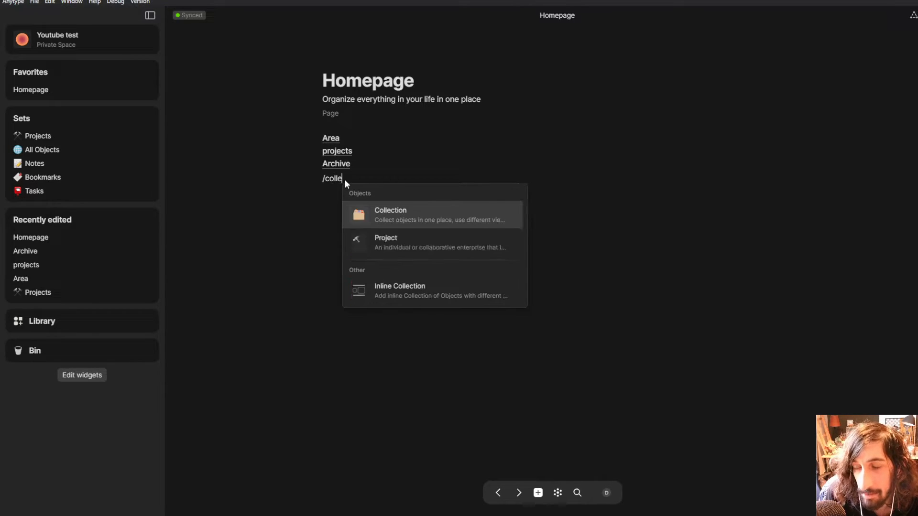
pyautogui.write('ct')
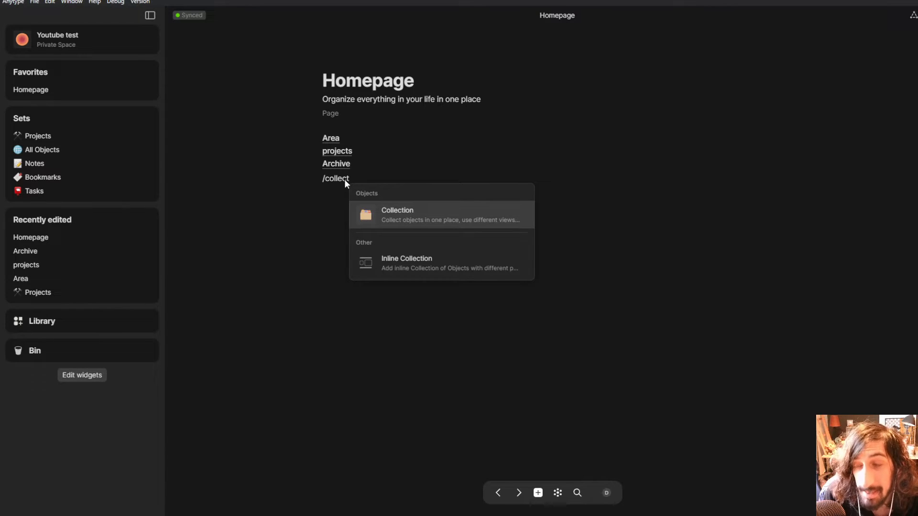
pyautogui.press('Return')
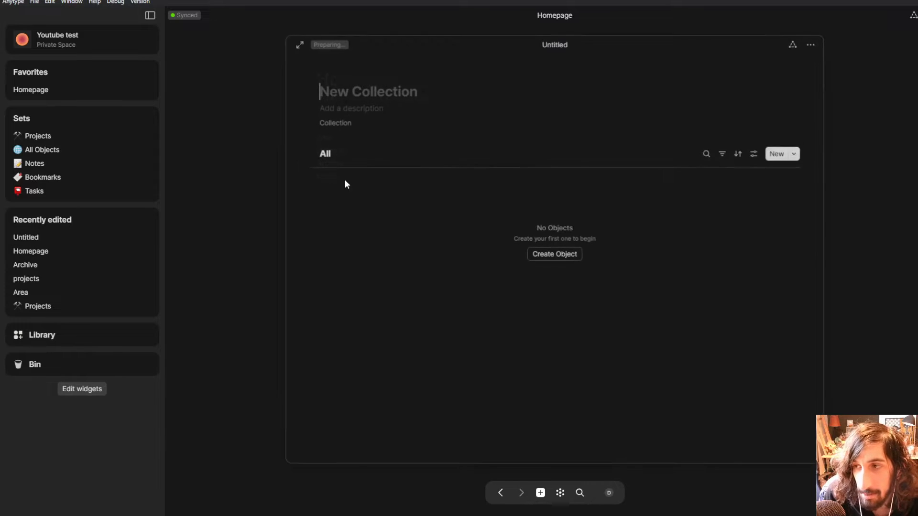
# Step: Title the new collection "Reasources" and return to the Homepage
pyautogui.write('Re')
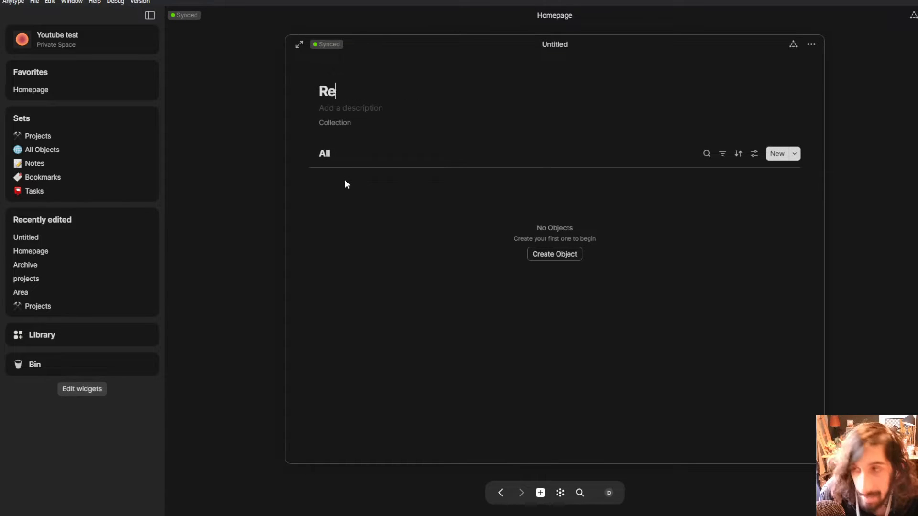
pyautogui.write('asou')
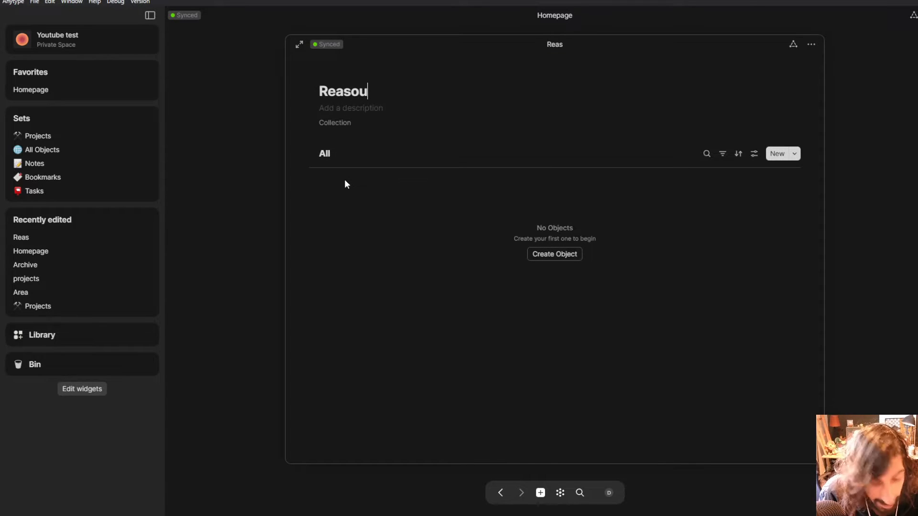
pyautogui.press('BackSpace')
pyautogui.write('urces')
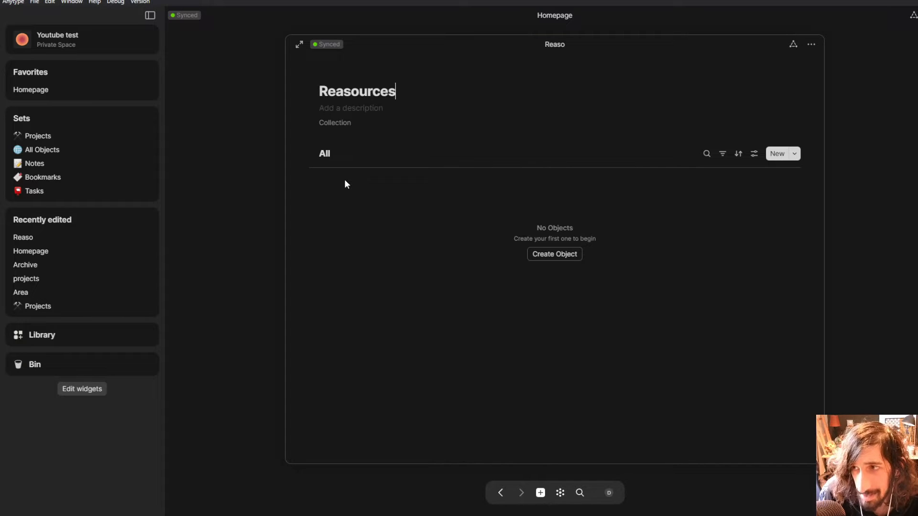
pyautogui.click(271, 172)
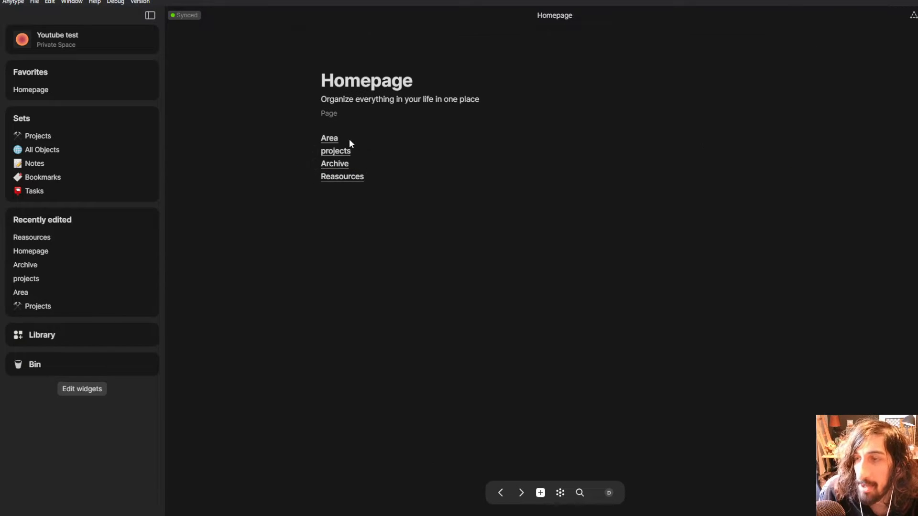
pyautogui.moveTo(342, 154)
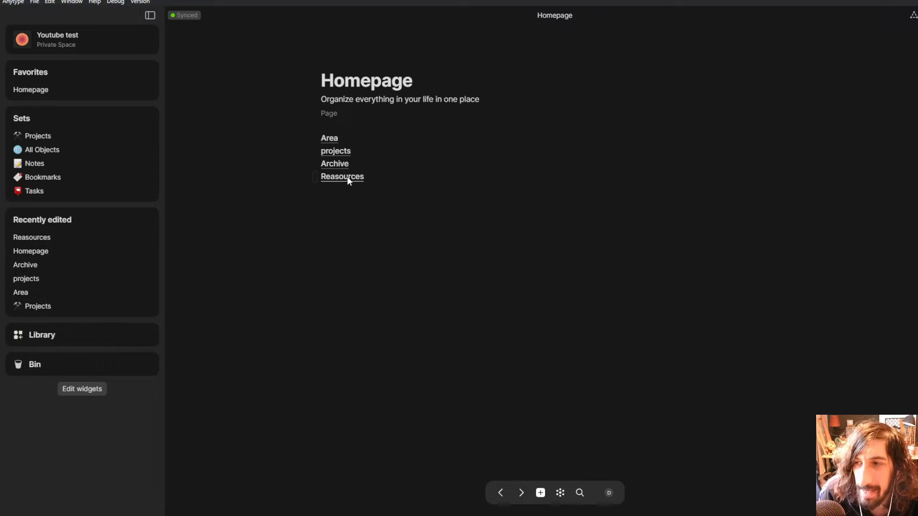
pyautogui.moveTo(348, 178)
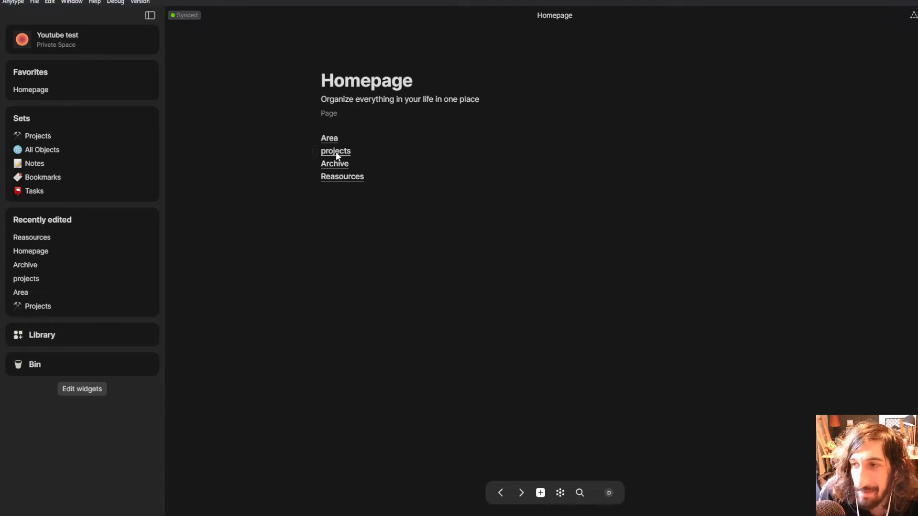
# Step: View the Reasources collection and return to the Homepage
pyautogui.click(331, 178)
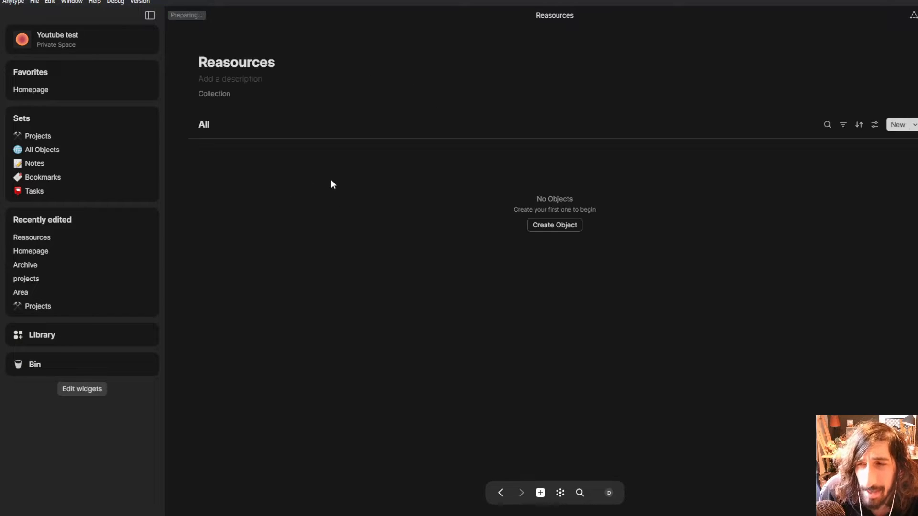
pyautogui.click(43, 90)
pyautogui.moveTo(400, 210); pyautogui.dragTo(239, 123)
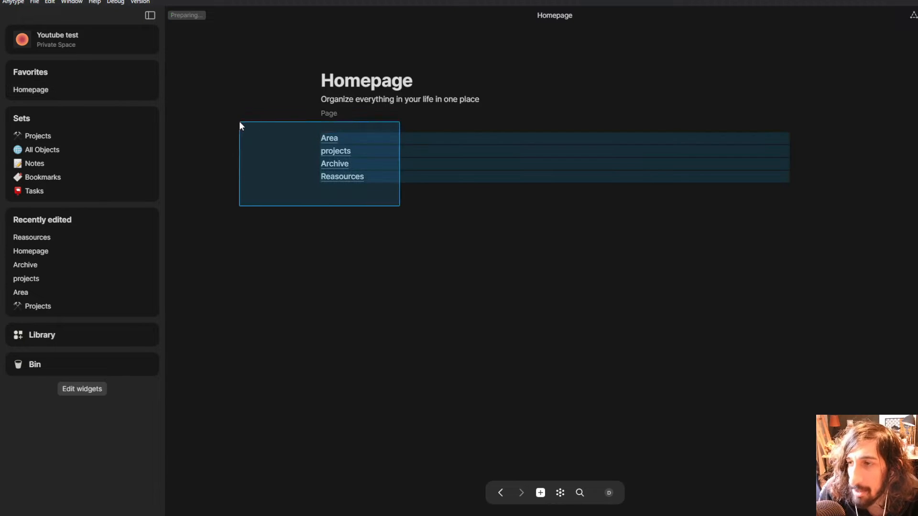
pyautogui.click(405, 226)
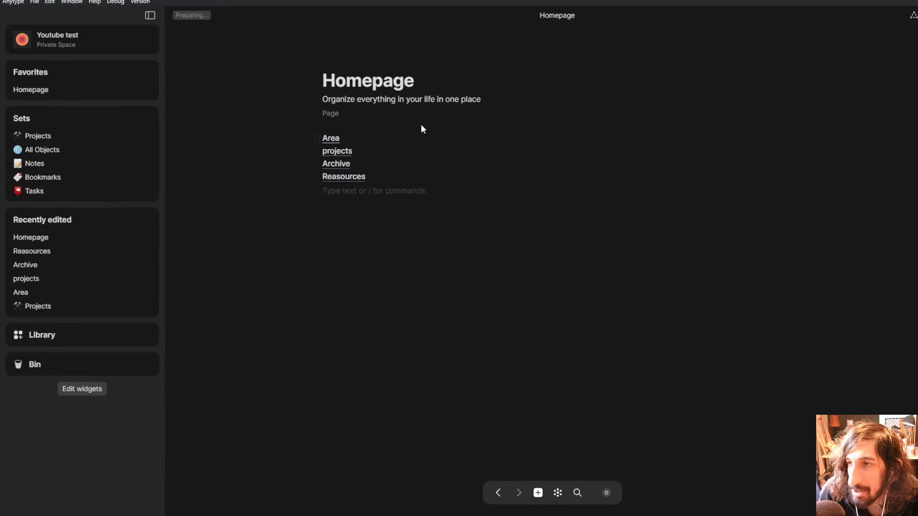
# Step: Set the background of the Area link on the Homepage to Green
pyautogui.click(317, 139)
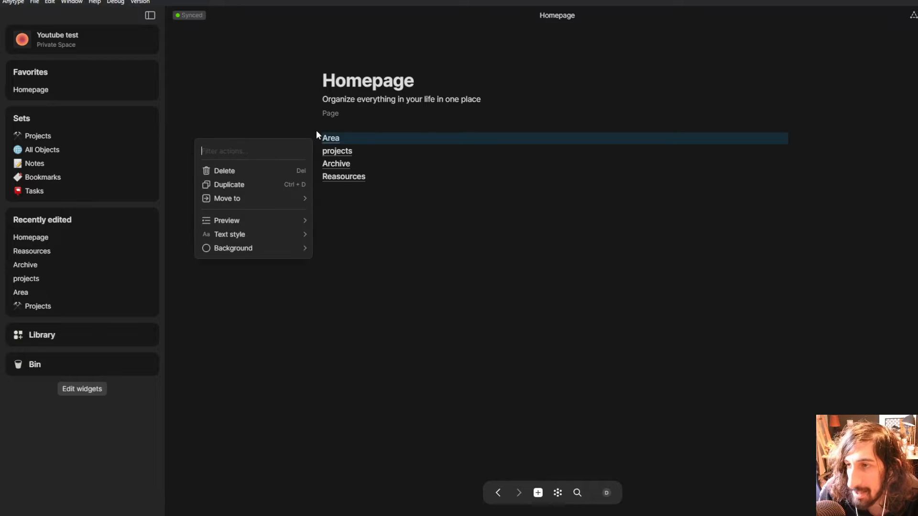
pyautogui.click(317, 138)
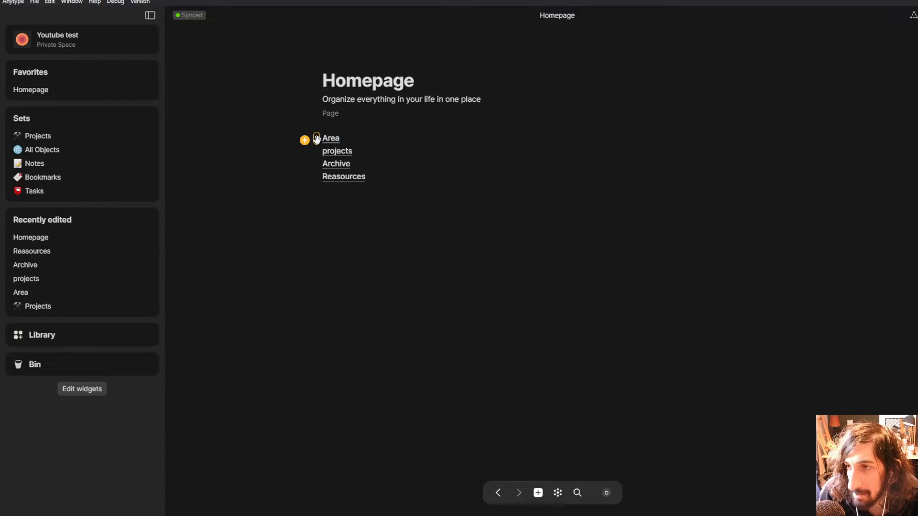
pyautogui.click(316, 139)
pyautogui.moveTo(269, 221)
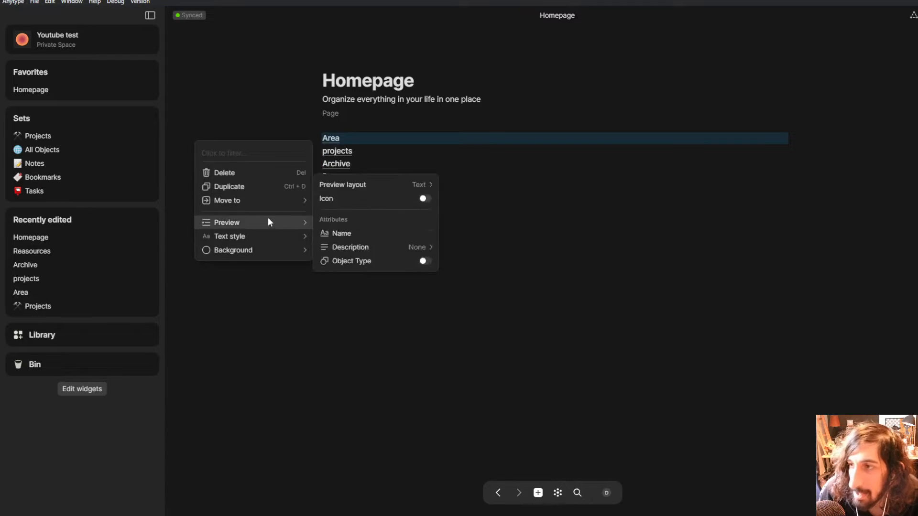
pyautogui.moveTo(269, 249)
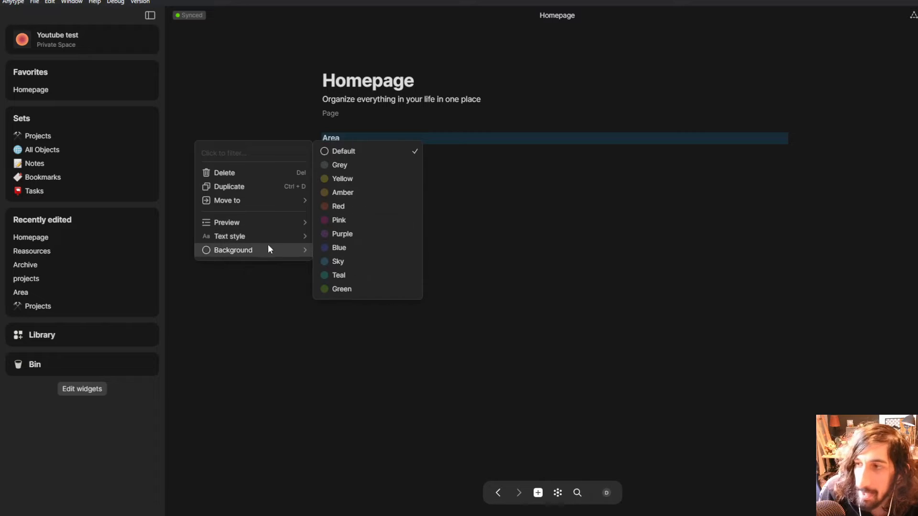
pyautogui.click(362, 289)
# Step: Apply the Callout text style to the Area link
pyautogui.click(303, 137)
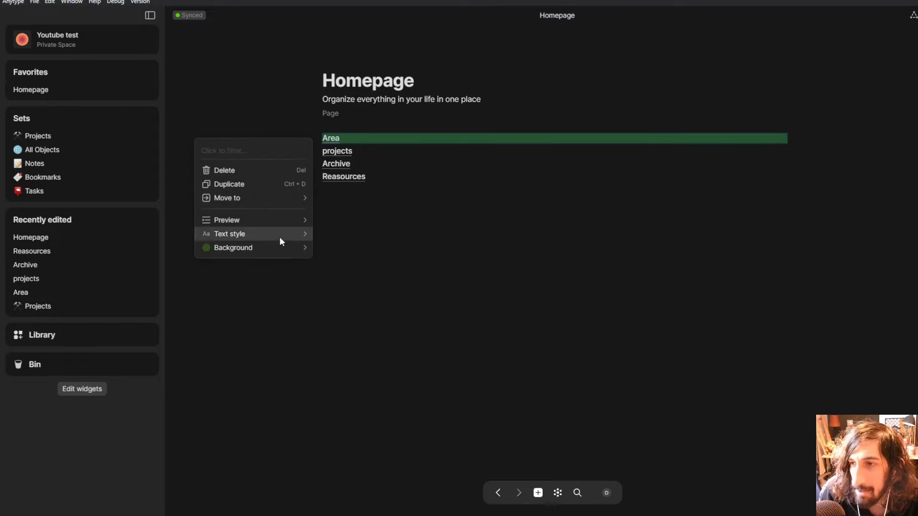
pyautogui.moveTo(269, 220)
pyautogui.moveTo(293, 233)
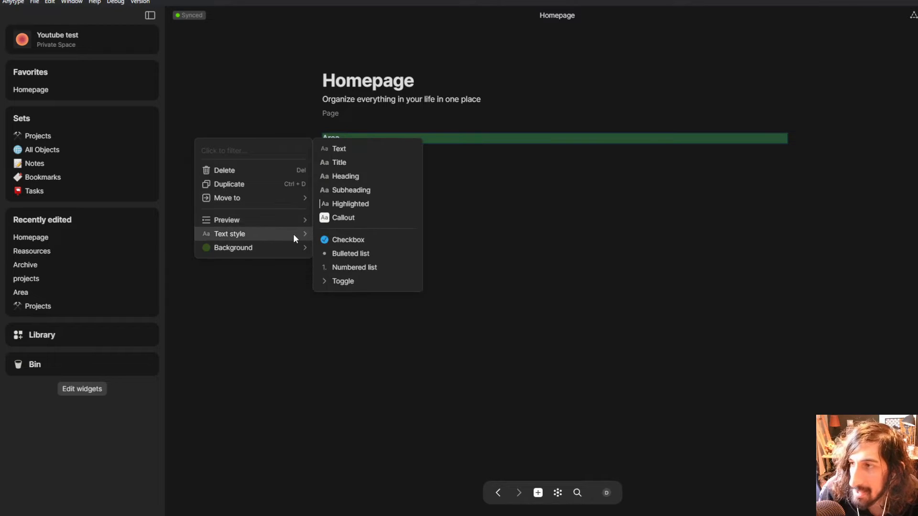
pyautogui.click(352, 220)
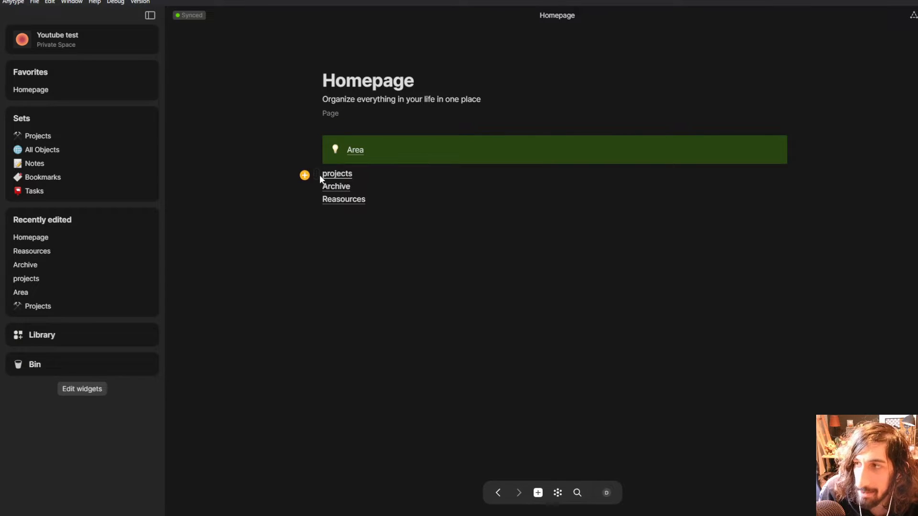
# Step: Apply the Callout text style to the projects, Archive and Reasources links
pyautogui.click(317, 174)
pyautogui.moveTo(262, 271)
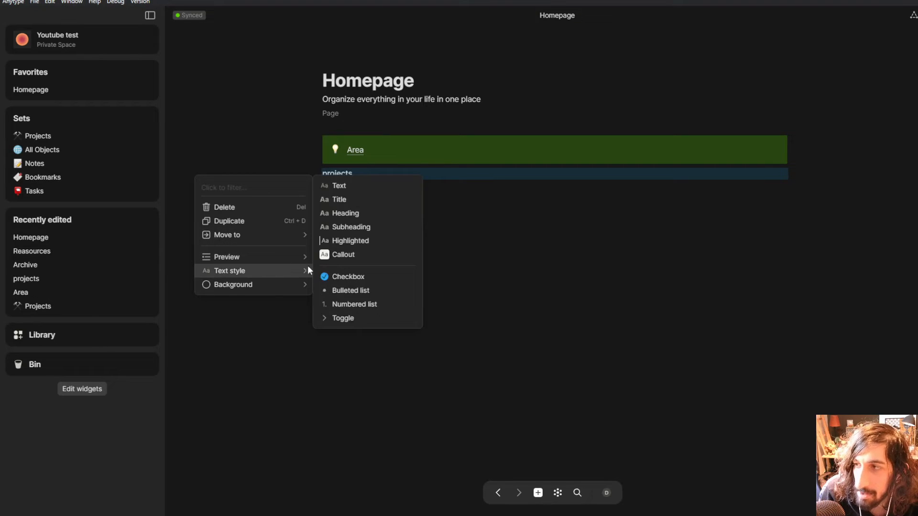
pyautogui.click(341, 254)
pyautogui.click(318, 209)
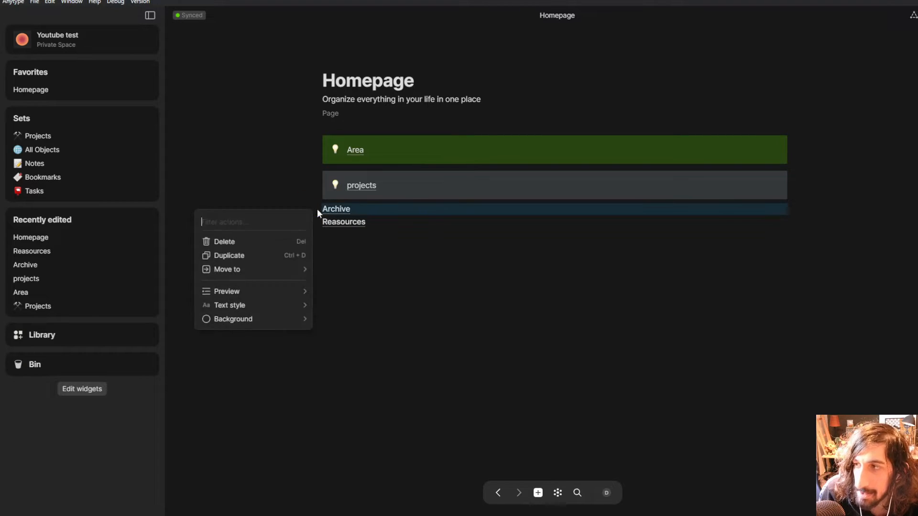
pyautogui.moveTo(306, 303)
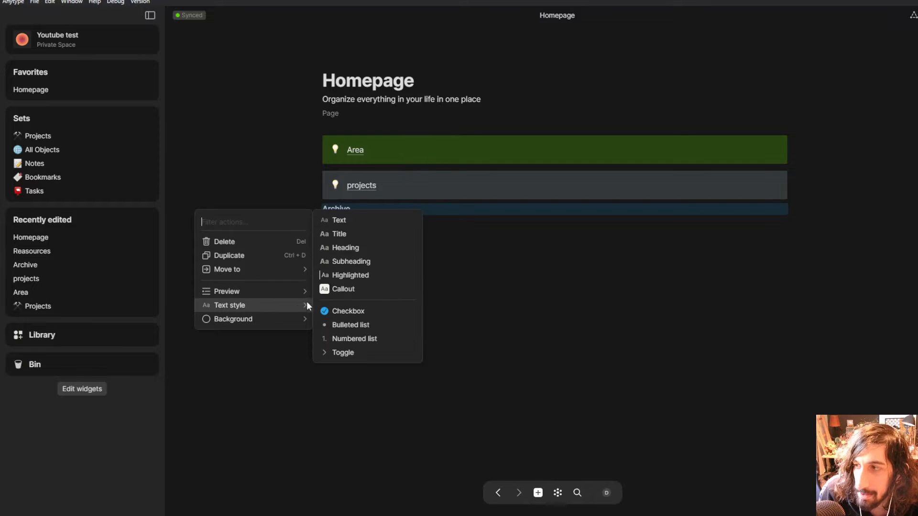
pyautogui.click(333, 290)
pyautogui.click(314, 244)
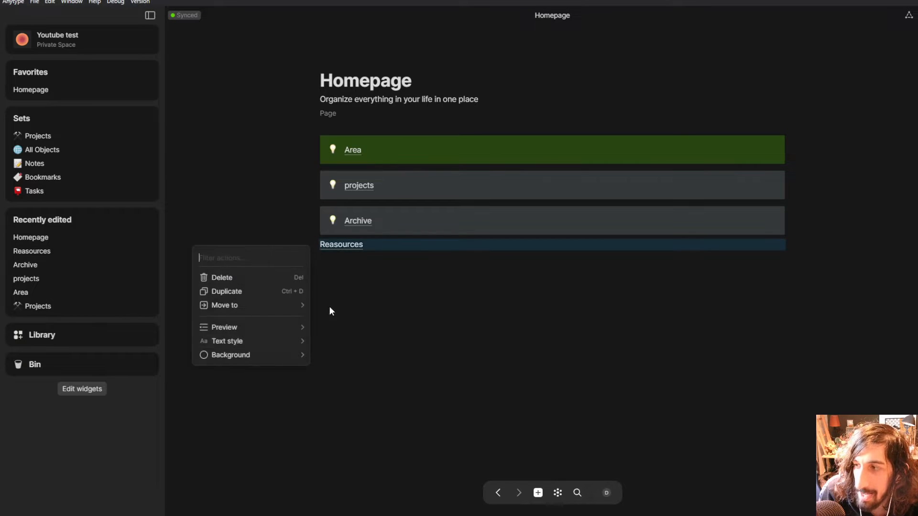
pyautogui.moveTo(277, 340)
pyautogui.click(336, 325)
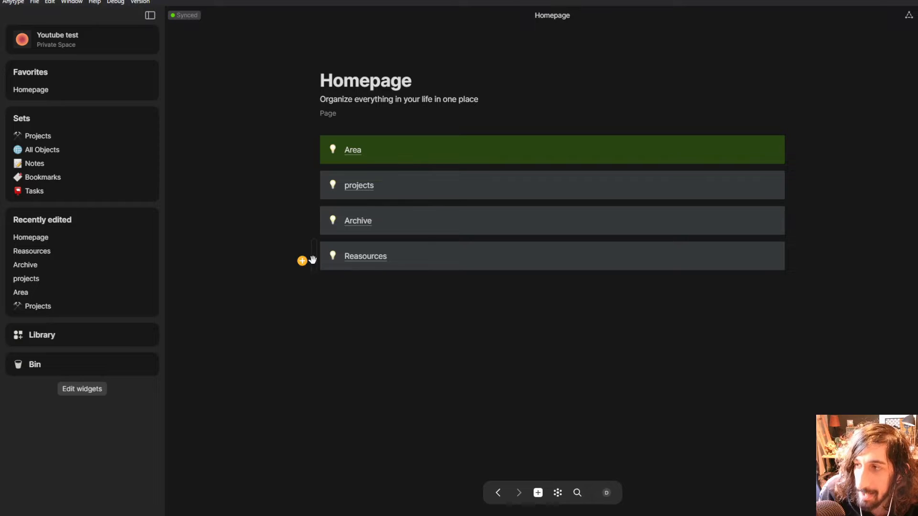
# Step: Set the Reasources callout's text color to Sky and its background to Yellow
pyautogui.click(312, 260)
pyautogui.moveTo(303, 380)
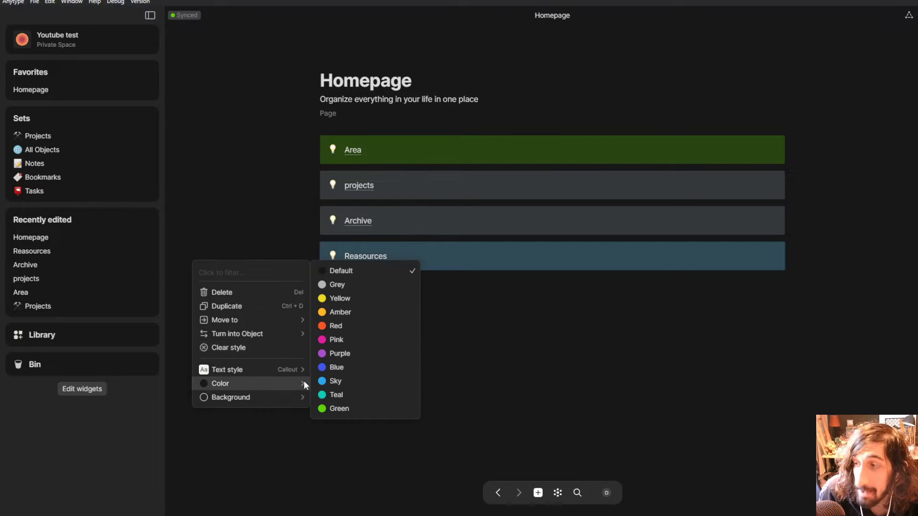
pyautogui.click(343, 379)
pyautogui.click(314, 263)
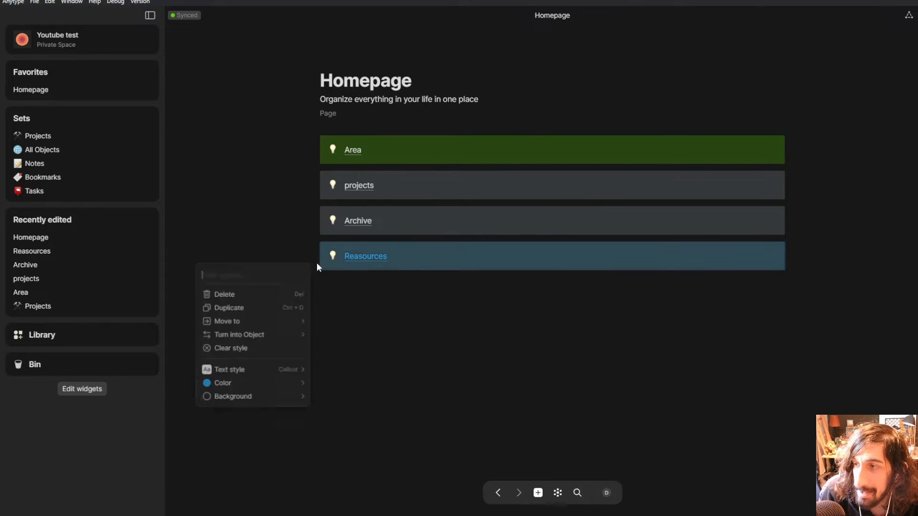
pyautogui.moveTo(266, 400)
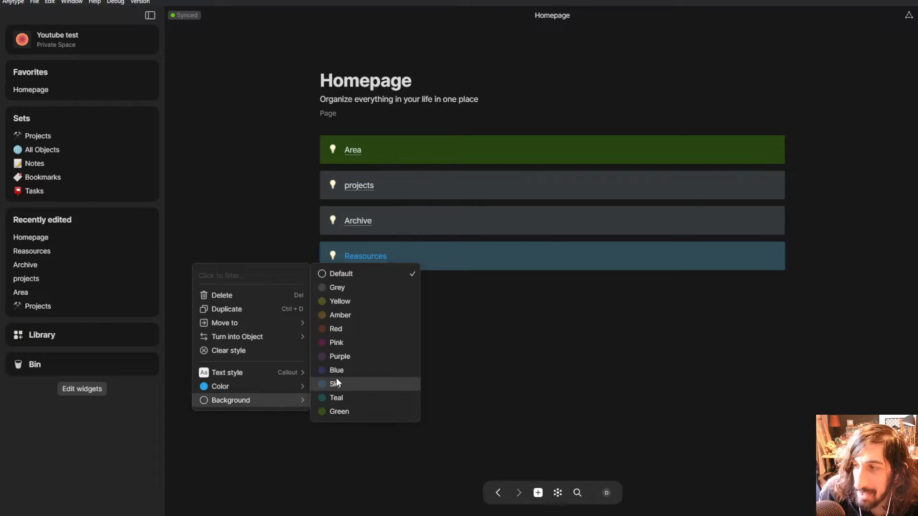
pyautogui.click(348, 301)
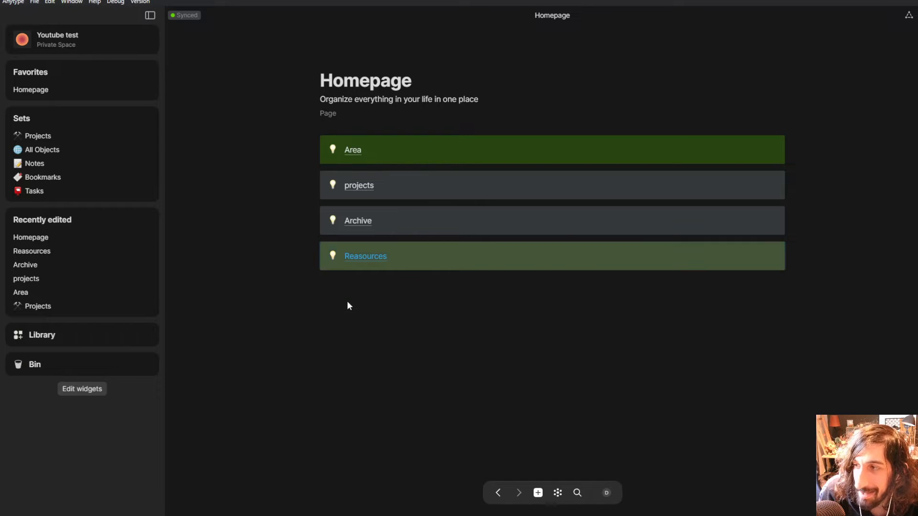
# Step: Set the Archive callout's background to Sky and the projects callout's background to Red
pyautogui.click(315, 225)
pyautogui.moveTo(269, 357)
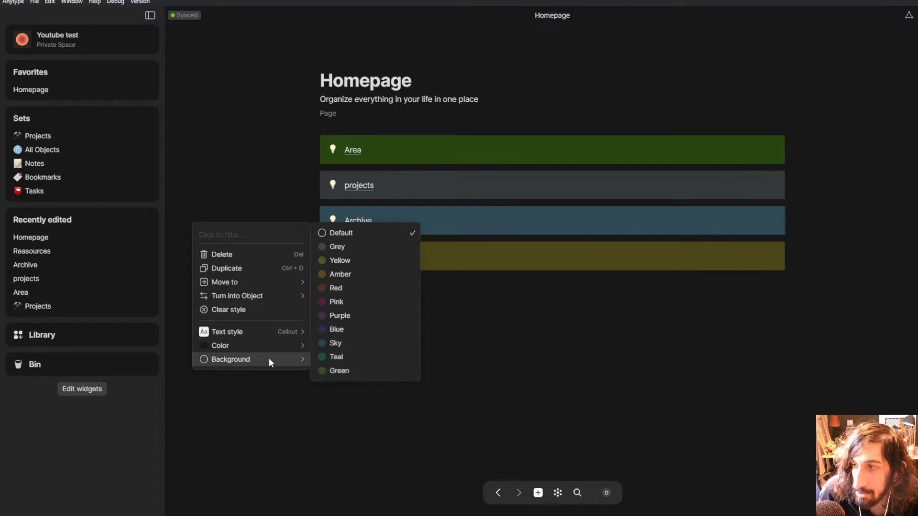
pyautogui.click(344, 342)
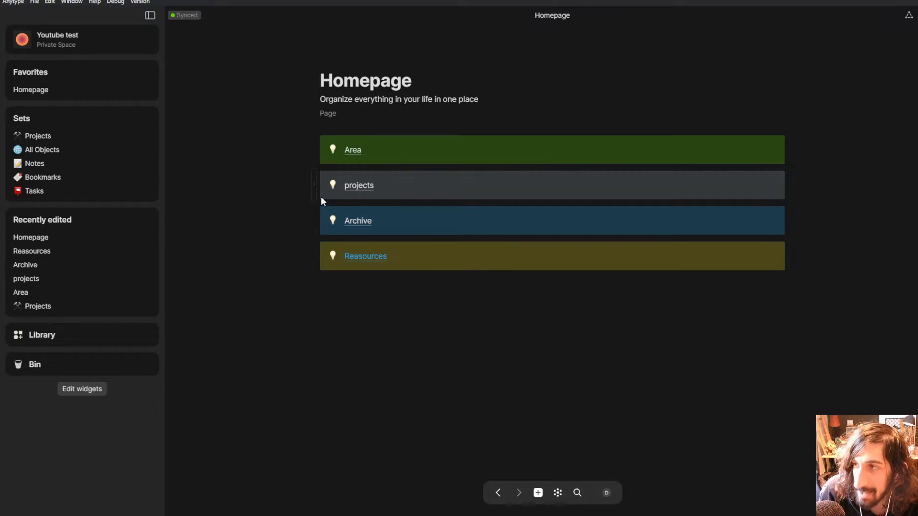
pyautogui.click(313, 186)
pyautogui.moveTo(261, 324)
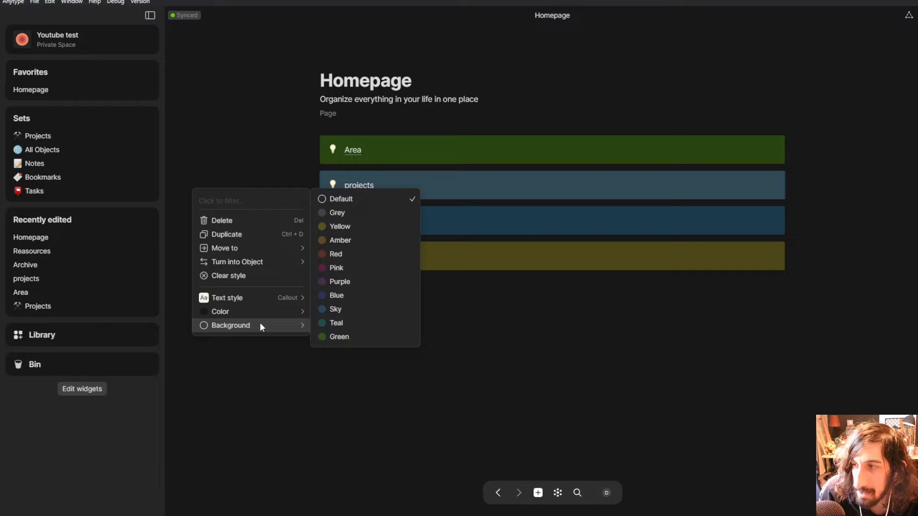
pyautogui.click(353, 261)
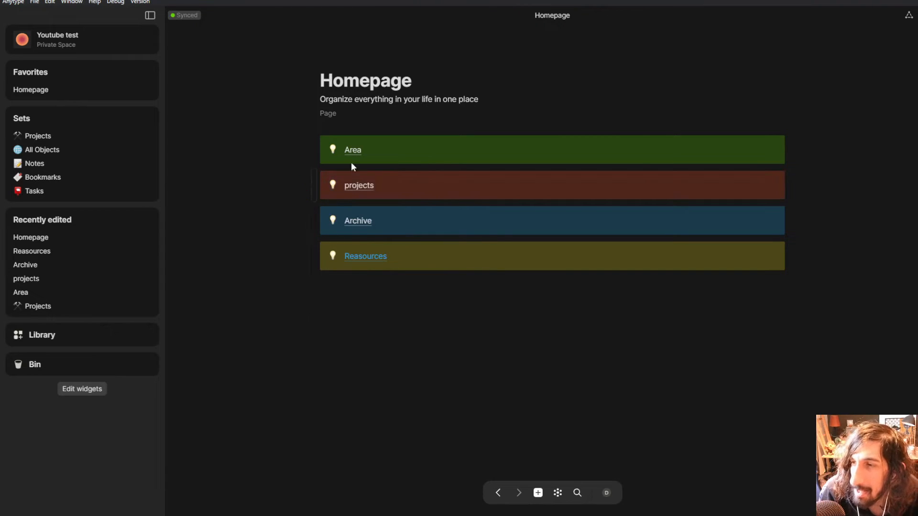
# Step: Give the Area page the house emoji as its icon and return to the Homepage
pyautogui.click(351, 150)
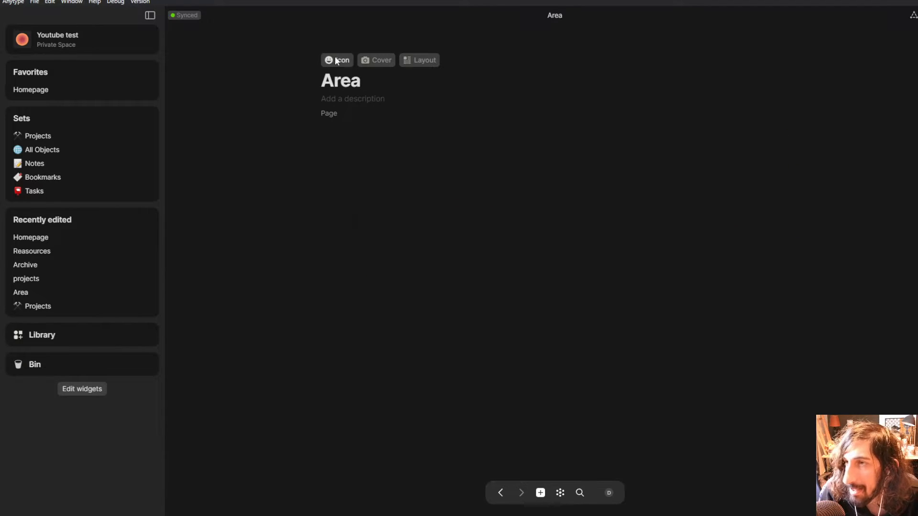
pyautogui.click(336, 59)
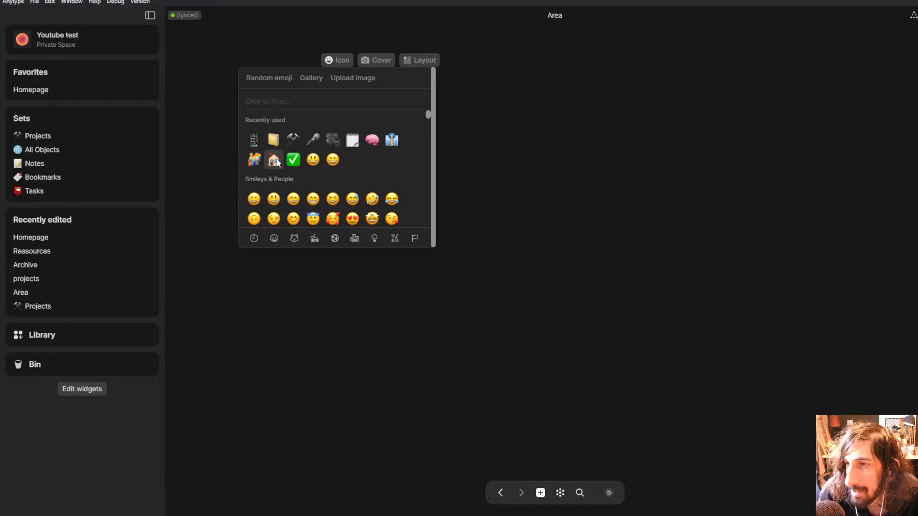
pyautogui.click(274, 160)
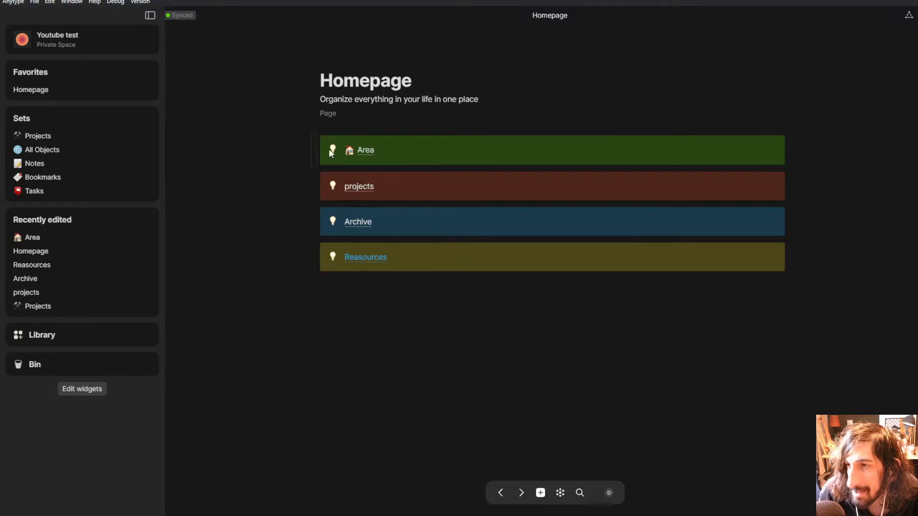
# Step: Give the projects page the hammer and pick emoji as its icon and return to the Homepage
pyautogui.click(311, 189)
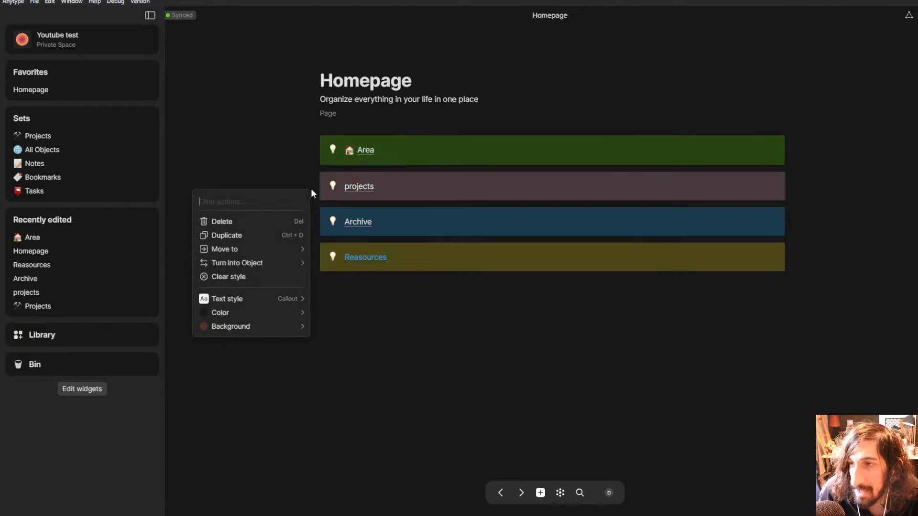
pyautogui.click(348, 190)
pyautogui.click(366, 187)
pyautogui.click(337, 59)
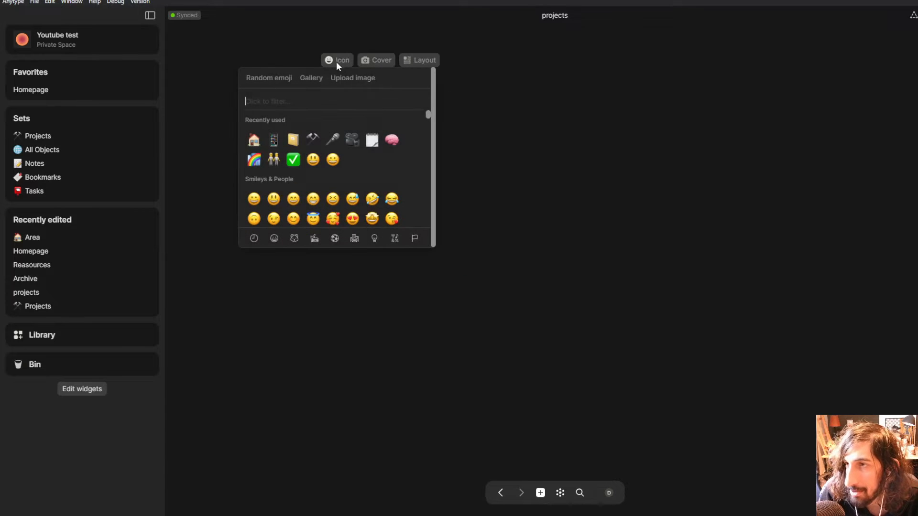
pyautogui.click(313, 140)
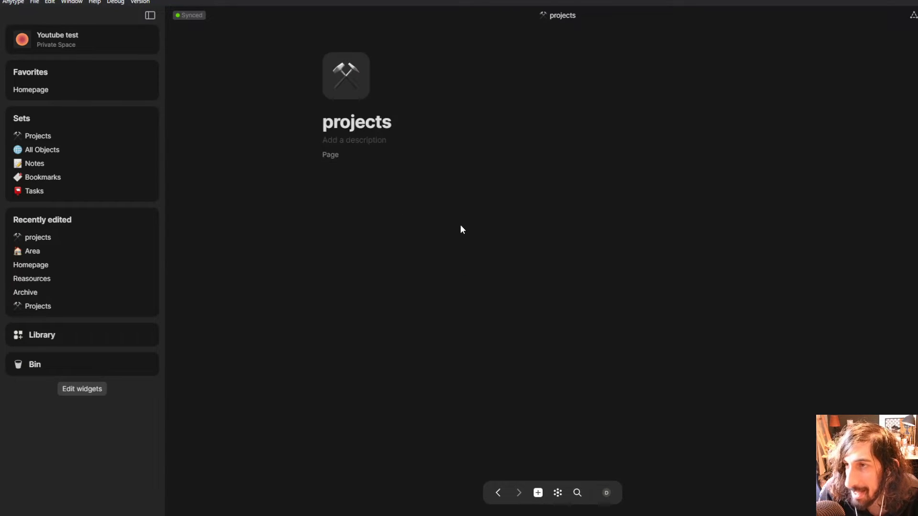
pyautogui.hotkey('alt', 'Left')
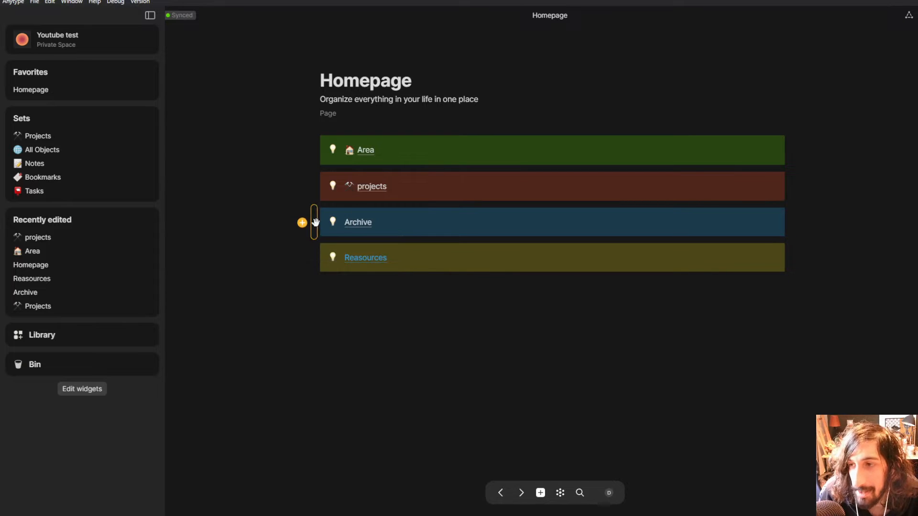
# Step: Arrange the Homepage callouts in two columns, with Reasources beside Area and Archive beside projects
pyautogui.moveTo(315, 222); pyautogui.dragTo(316, 284)
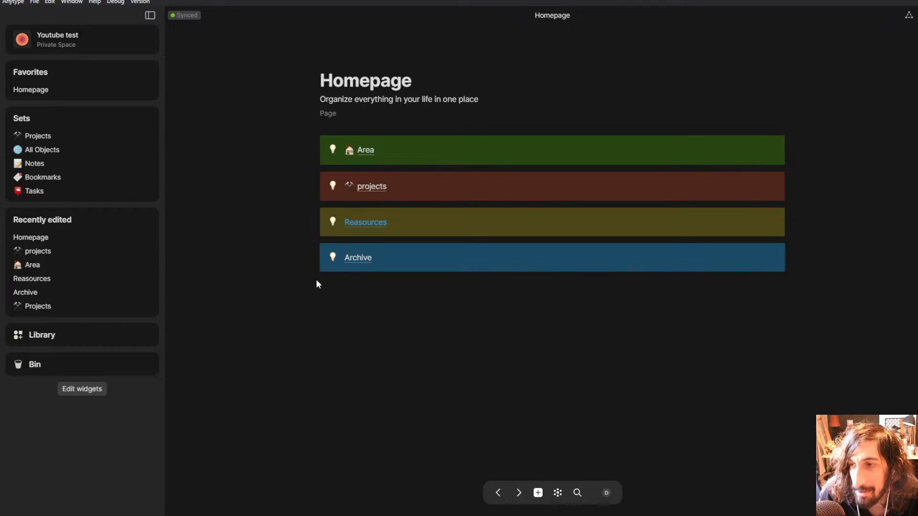
pyautogui.moveTo(314, 258)
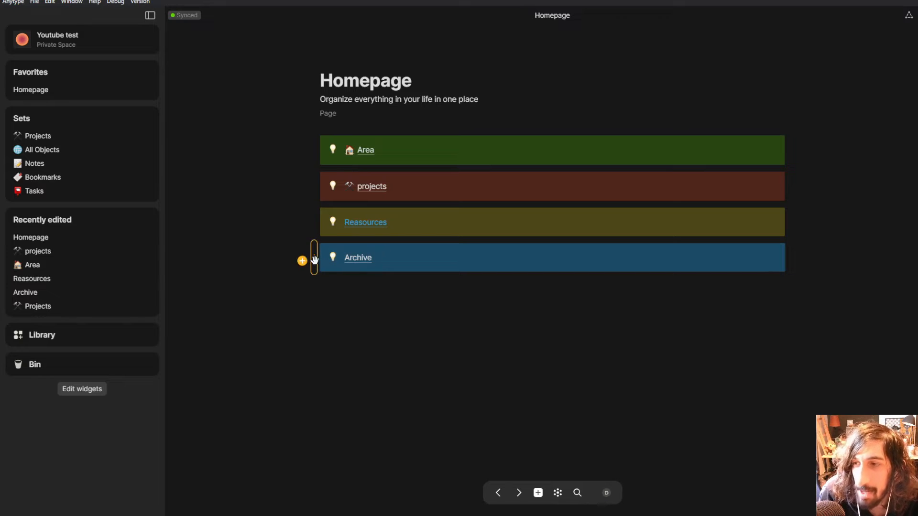
pyautogui.moveTo(314, 221); pyautogui.dragTo(813, 151)
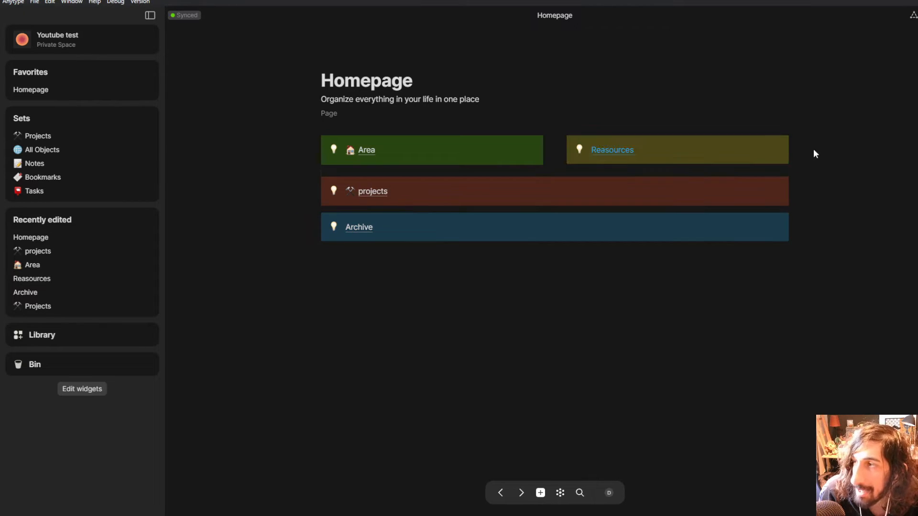
pyautogui.moveTo(308, 228); pyautogui.dragTo(815, 192)
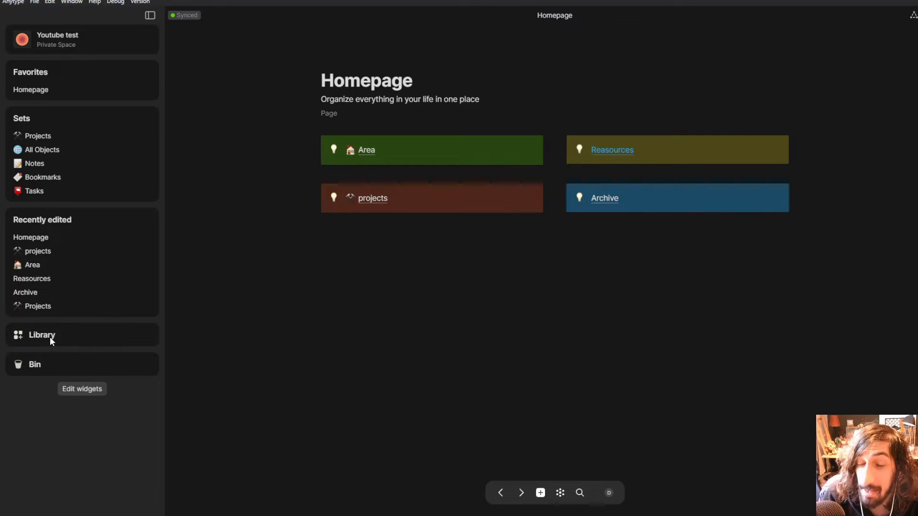
# Step: Open the Reasources collection from the Homepage and set its description to "Knowledge base"
pyautogui.click(619, 150)
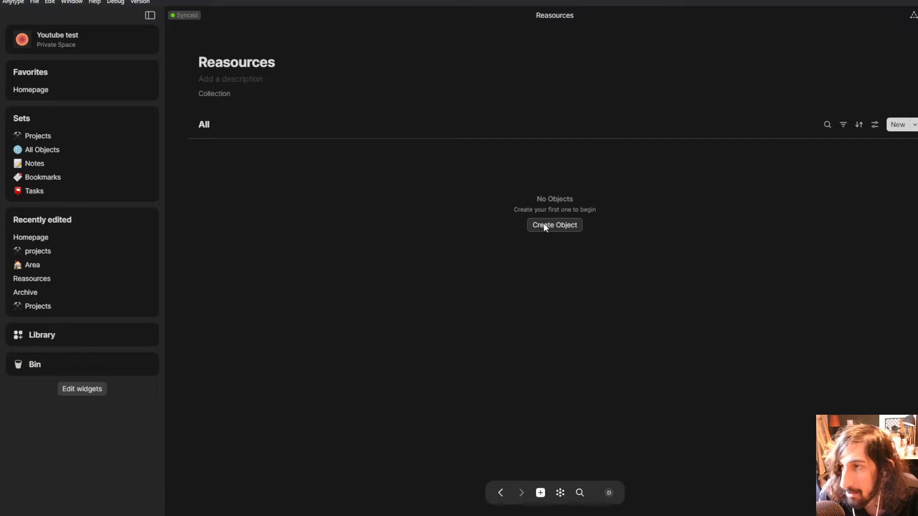
pyautogui.click(225, 83)
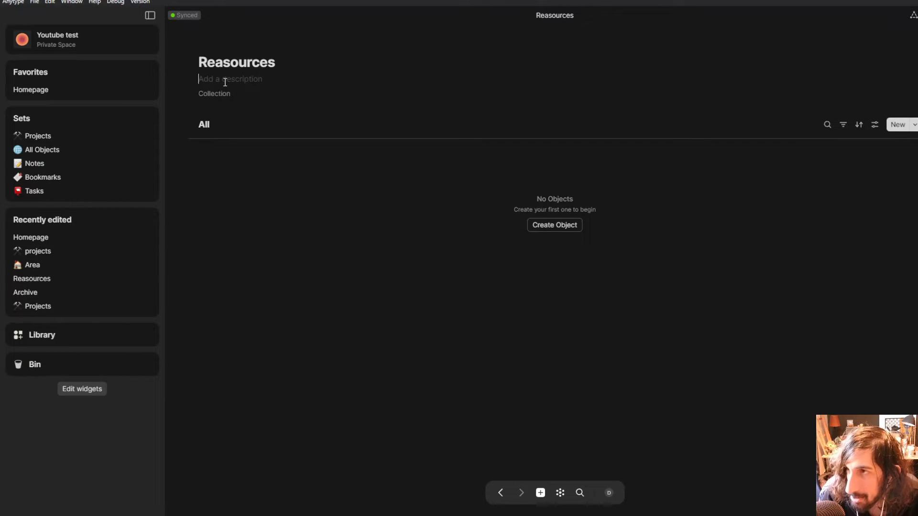
pyautogui.write('Knowledg')
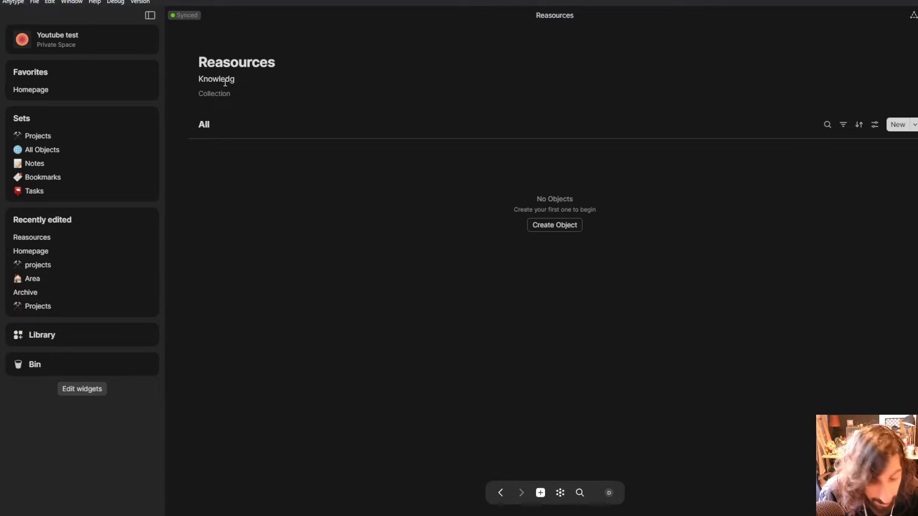
pyautogui.write('e ba')
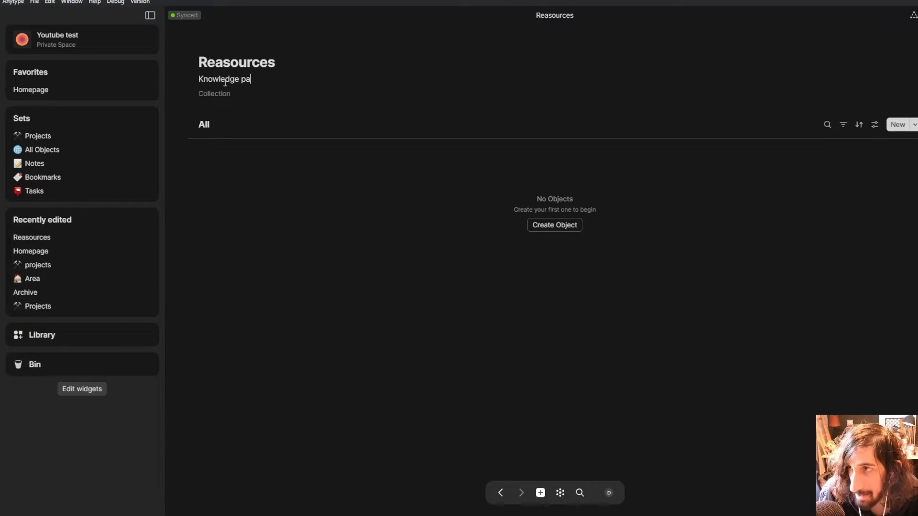
pyautogui.press('BackSpace')
pyautogui.press('BackSpace')
pyautogui.press('BackSpace')
pyautogui.write('base')
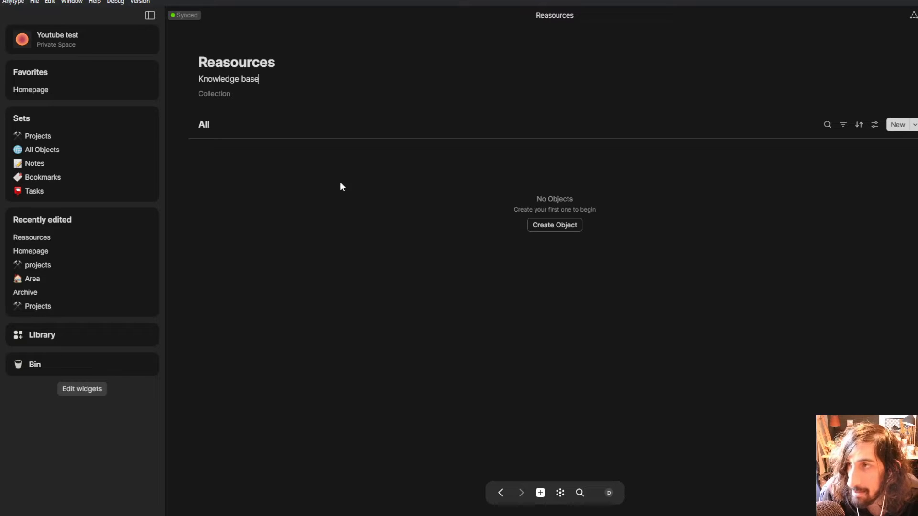
pyautogui.hotkey('alt', 'Left')
# Step: Search the Library's object types for "podcast"
pyautogui.click(79, 338)
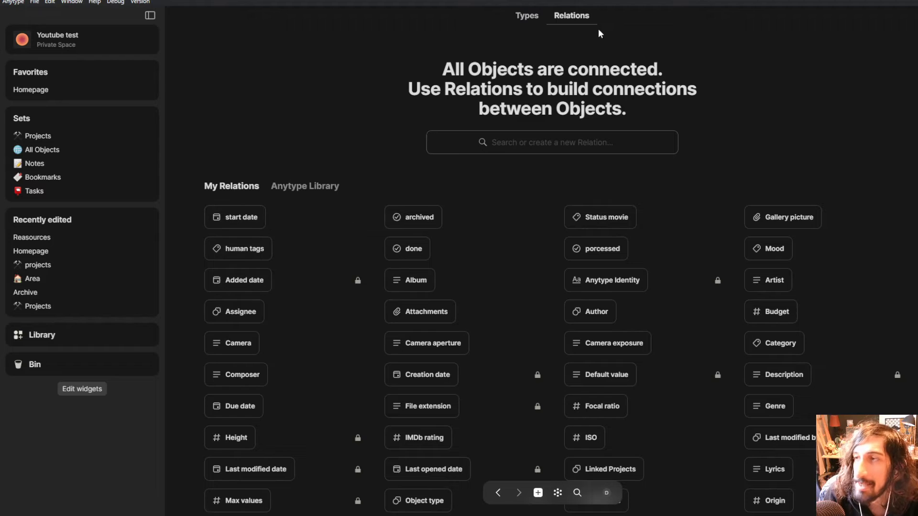
pyautogui.click(527, 15)
pyautogui.doubleClick(462, 3)
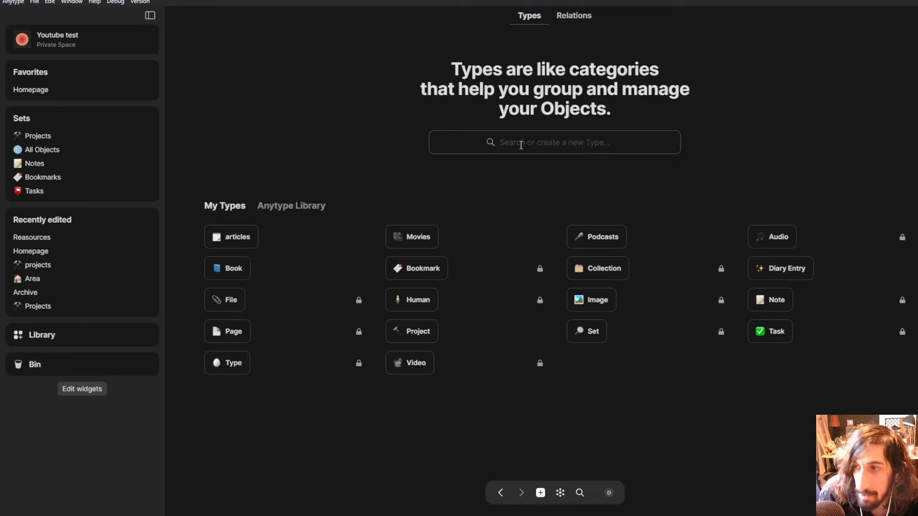
pyautogui.click(523, 145)
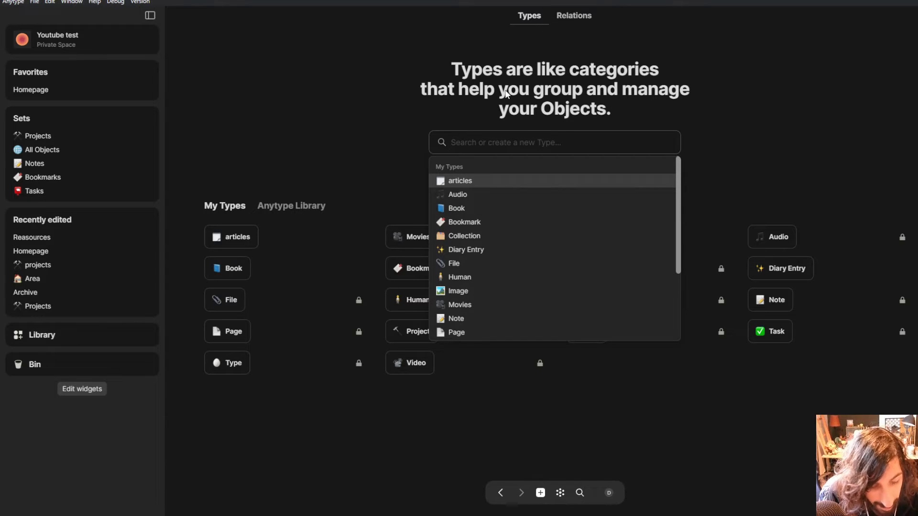
pyautogui.write('po')
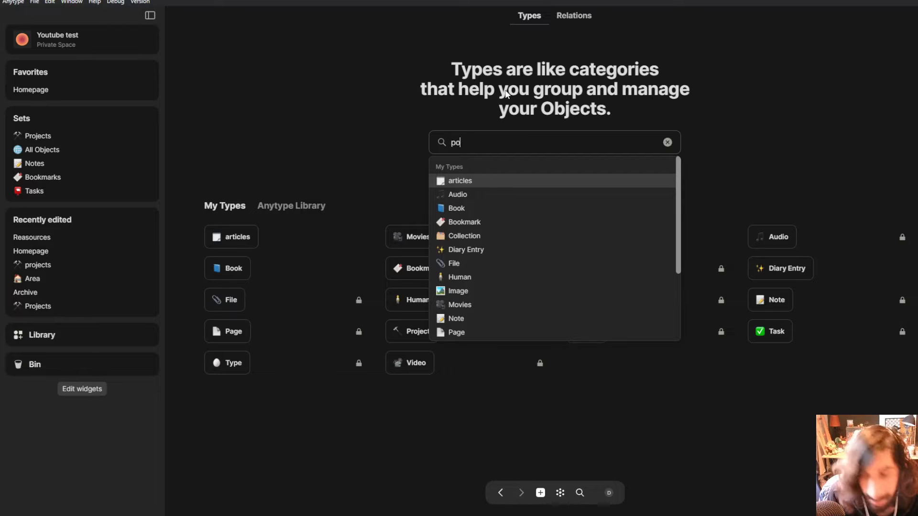
pyautogui.write('sit')
pyautogui.press('BackSpace')
pyautogui.press('BackSpace')
pyautogui.press('BackSpace')
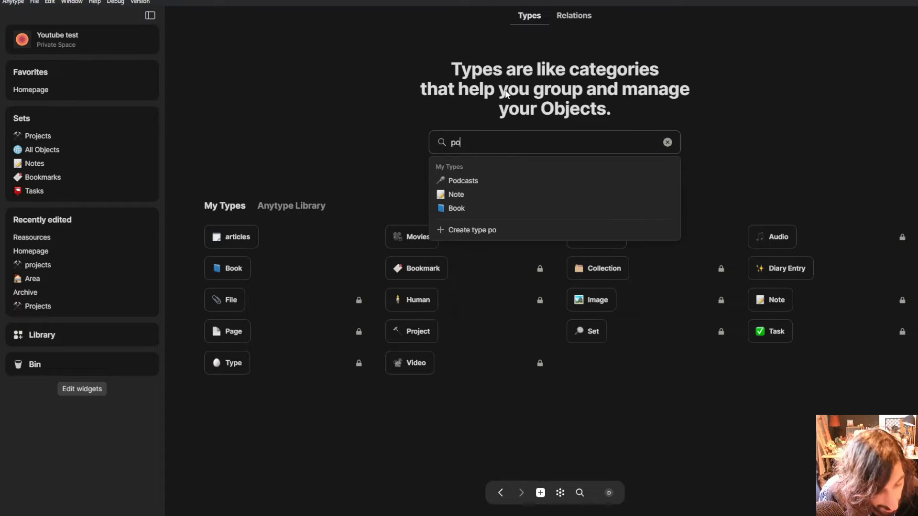
pyautogui.write('dcast')
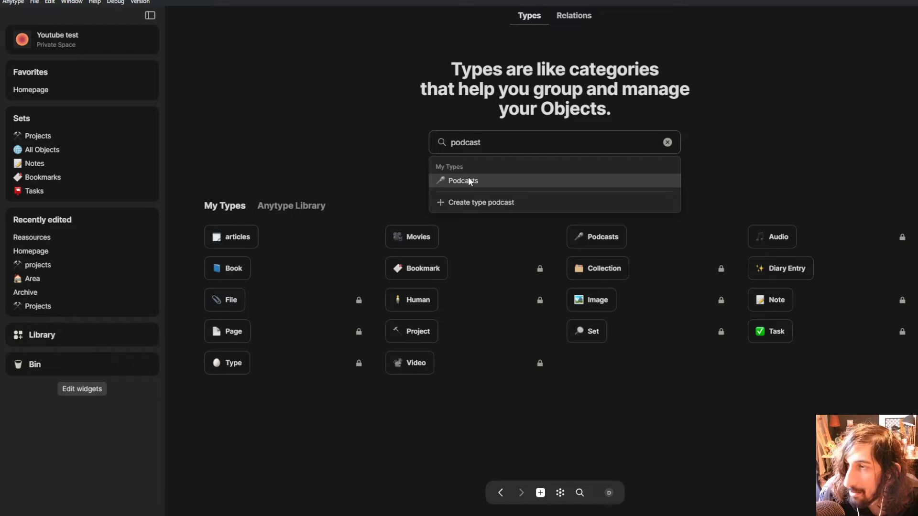
# Step: Remove the existing Podcasts type from the Library
pyautogui.click(392, 138)
pyautogui.click(717, 237)
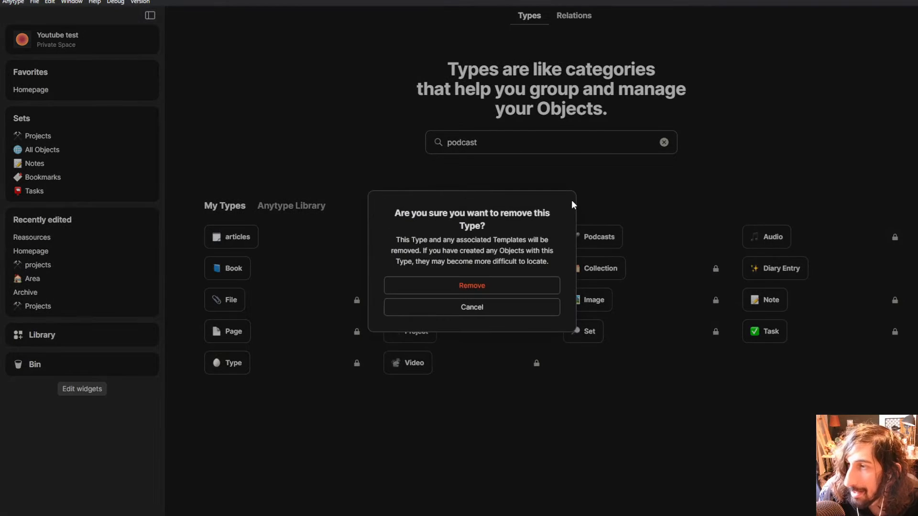
pyautogui.click(498, 283)
# Step: Create a new object type named "podcasts" and give it the microphone emoji as its icon
pyautogui.click(514, 143)
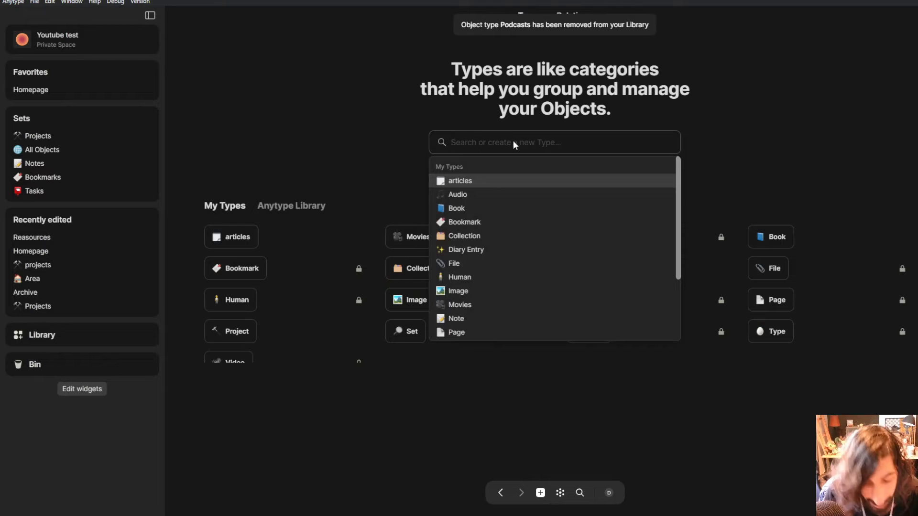
pyautogui.write('podcast')
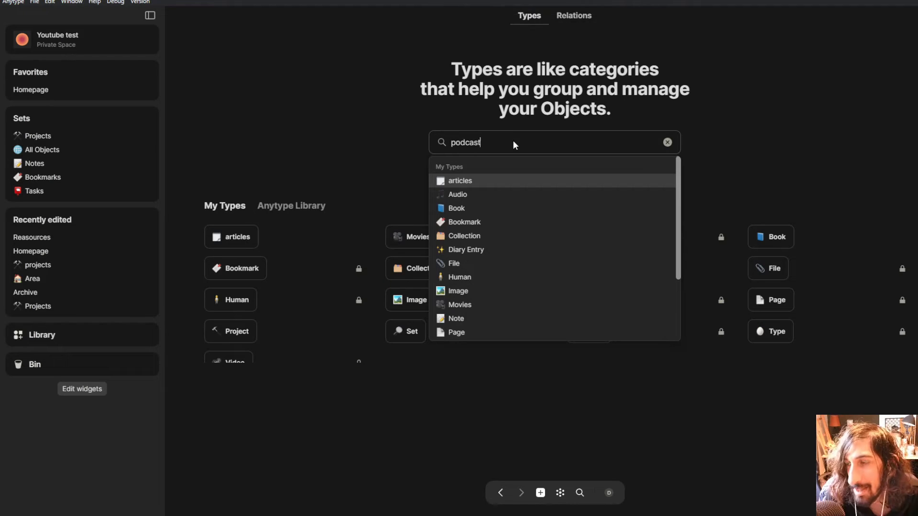
pyautogui.write('s')
pyautogui.click(478, 167)
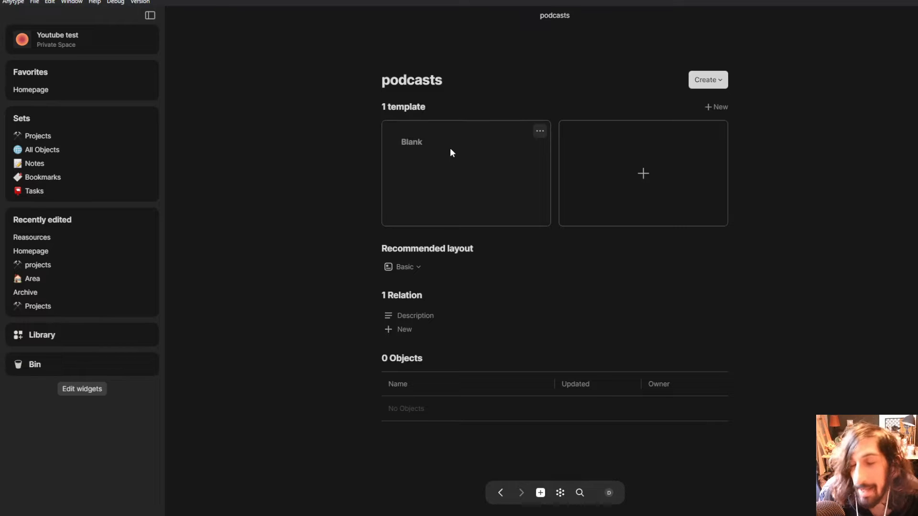
pyautogui.click(393, 61)
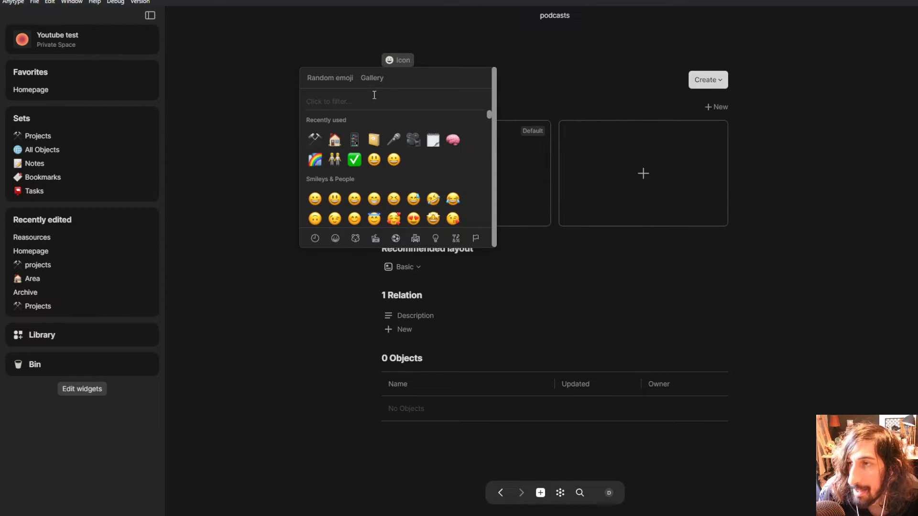
pyautogui.click(393, 140)
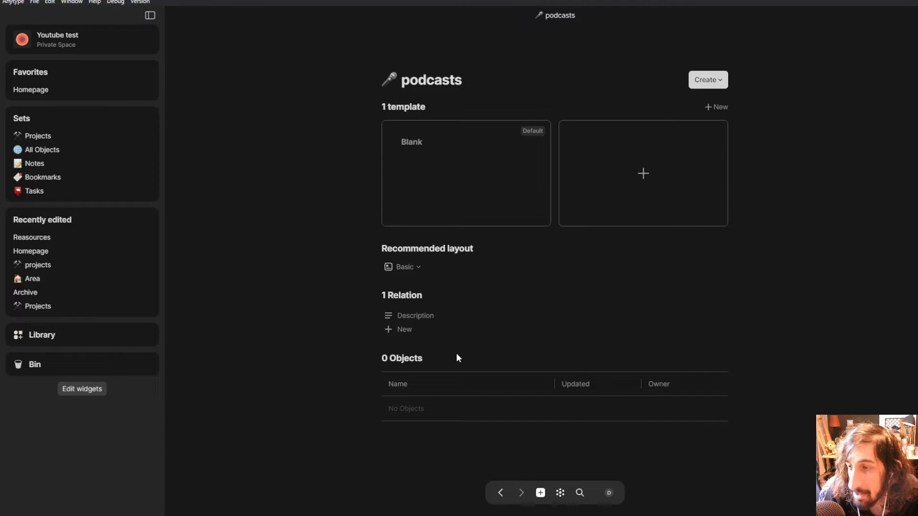
pyautogui.click(407, 334)
pyautogui.write('jrgkjj')
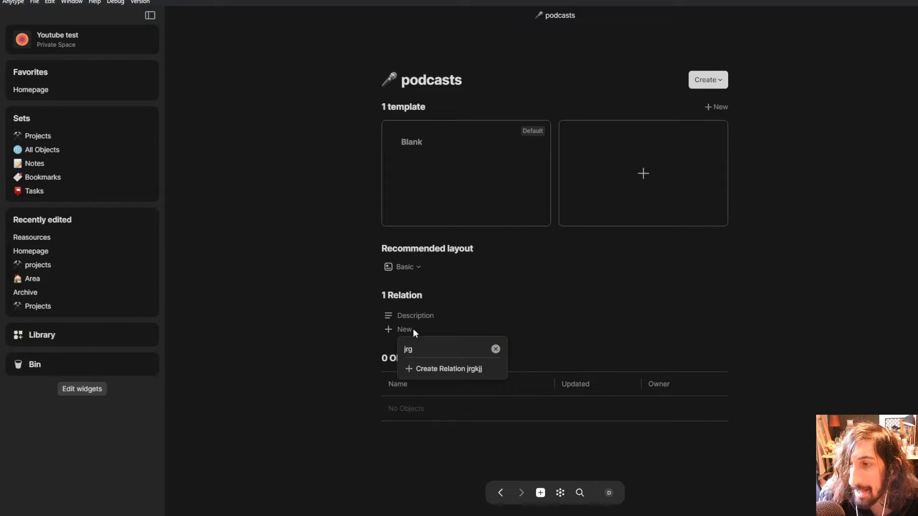
pyautogui.press('BackSpace')
pyautogui.press('BackSpace')
pyautogui.press('BackSpace')
pyautogui.click(106, 345)
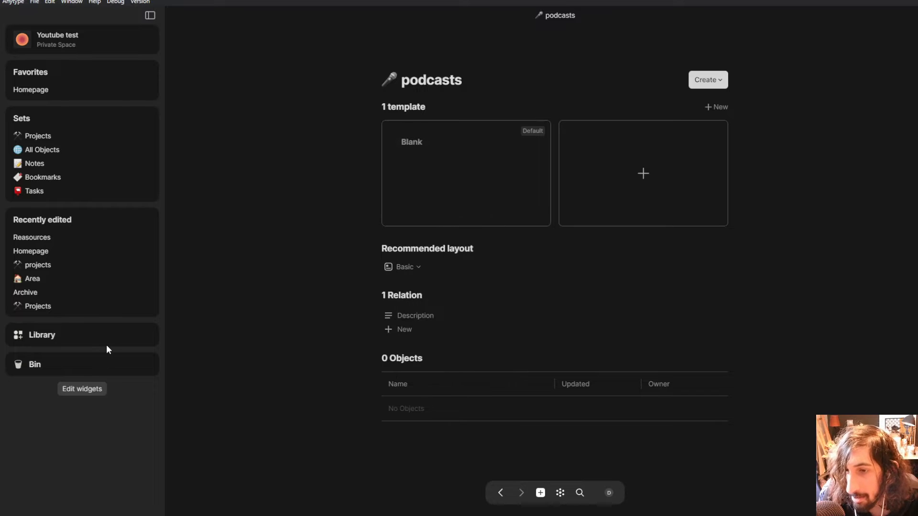
pyautogui.click(109, 336)
pyautogui.click(580, 19)
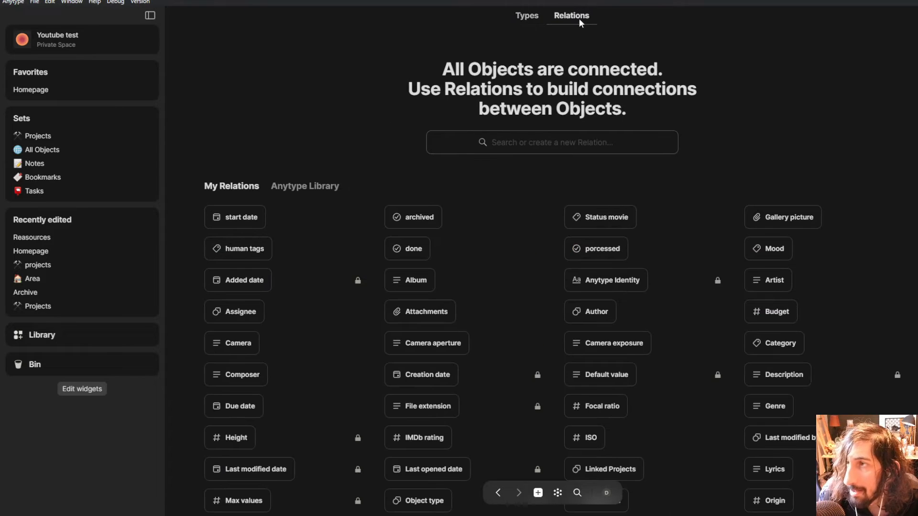
pyautogui.click(565, 147)
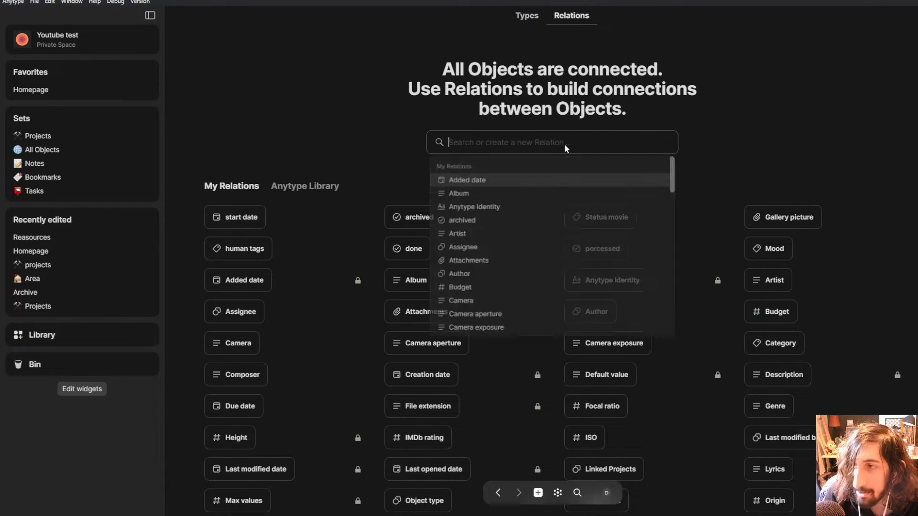
pyautogui.write('ggggg')
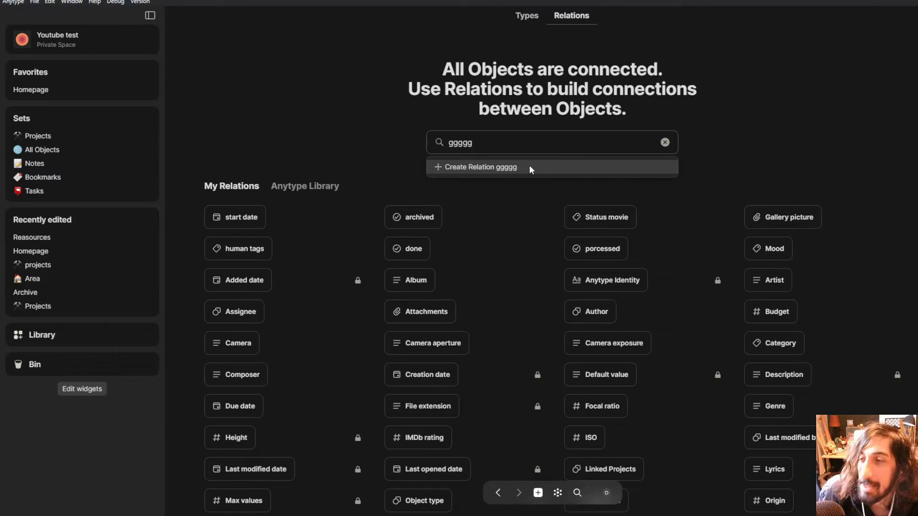
pyautogui.click(525, 19)
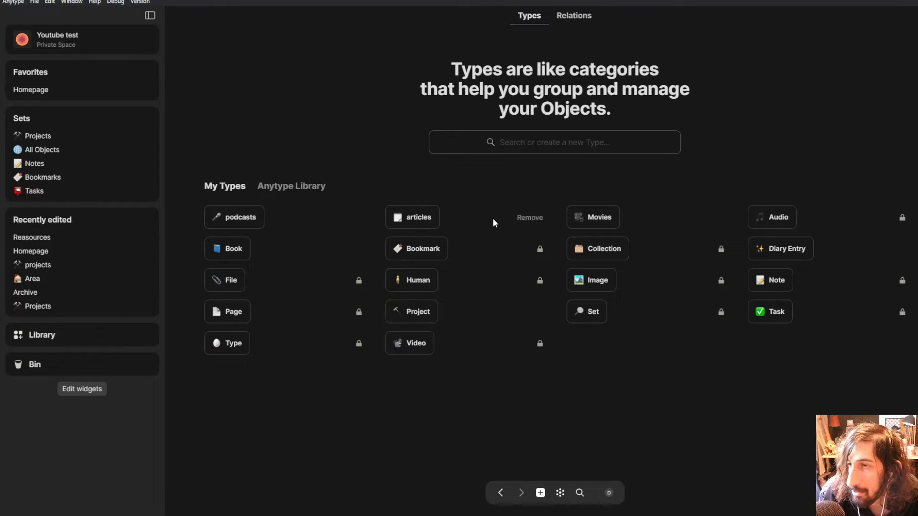
pyautogui.click(218, 217)
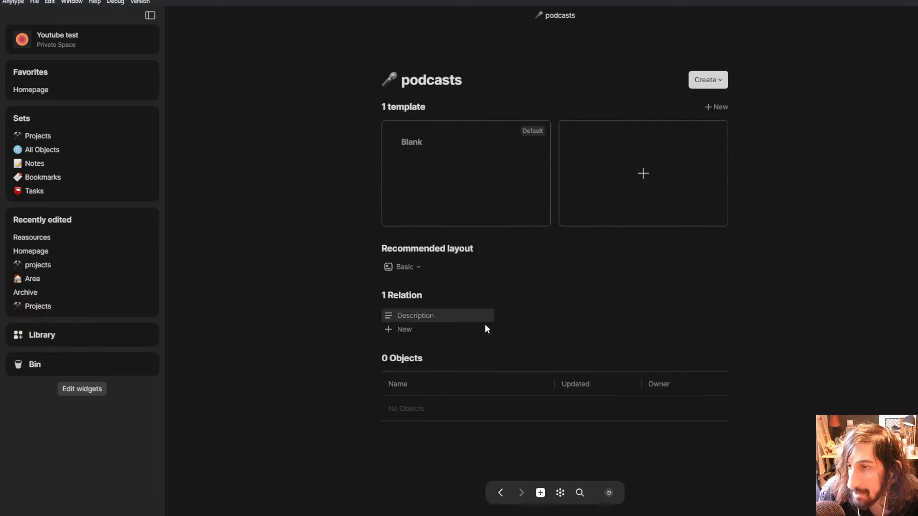
# Step: Add a new relation named "Podcaster" to the podcasts type, with relation type Object limited to the Human object type
pyautogui.click(427, 332)
pyautogui.write('P')
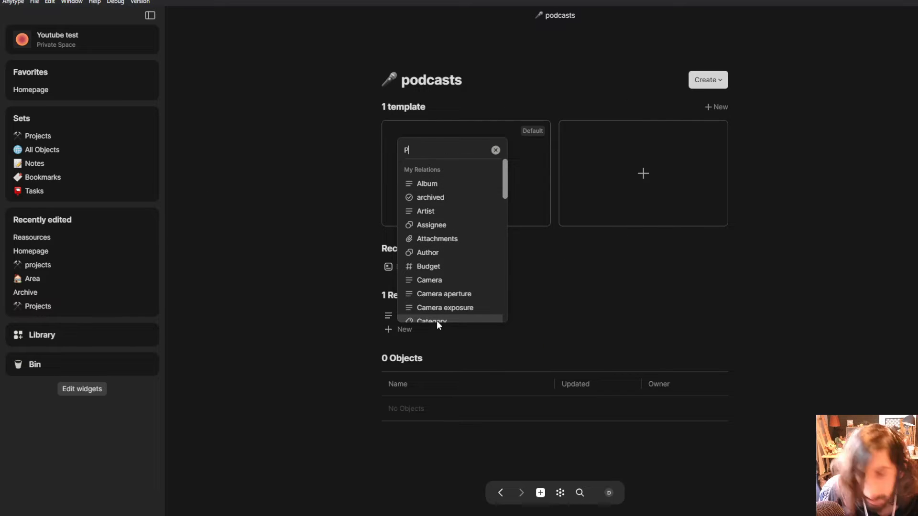
pyautogui.write('odcaster')
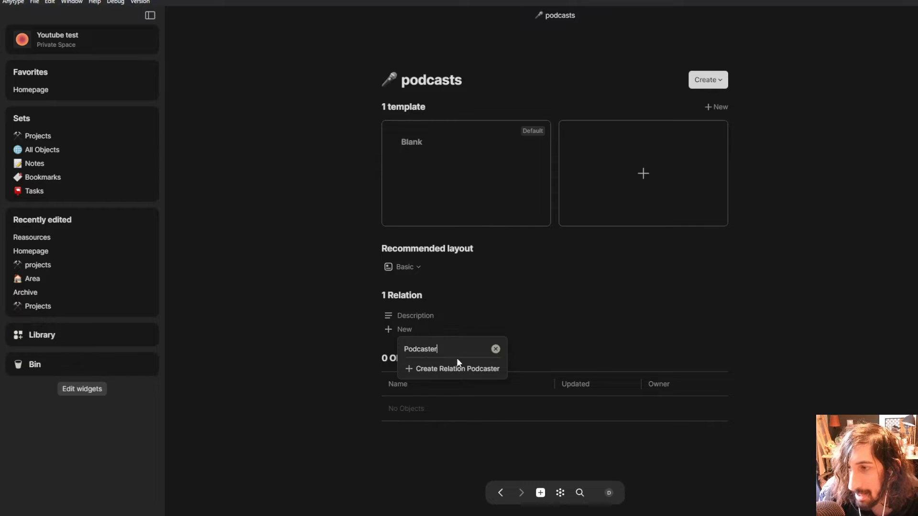
pyautogui.click(459, 369)
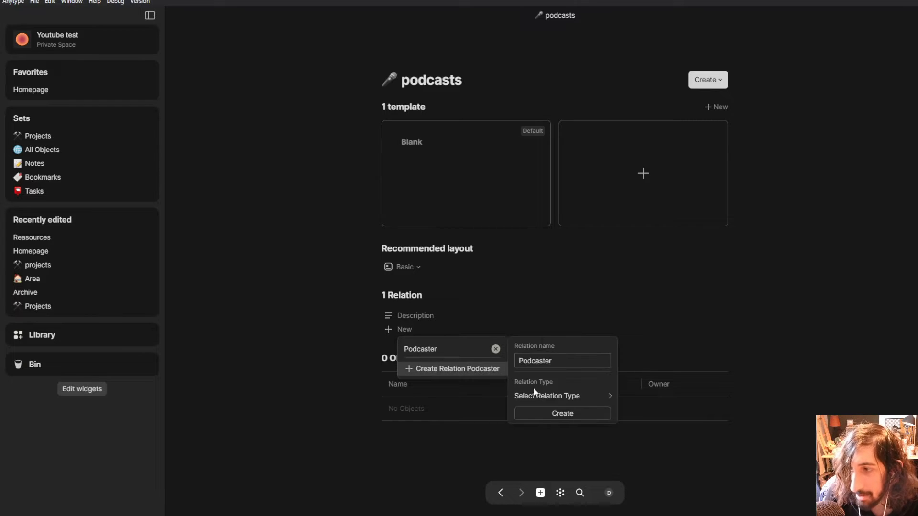
pyautogui.moveTo(554, 399)
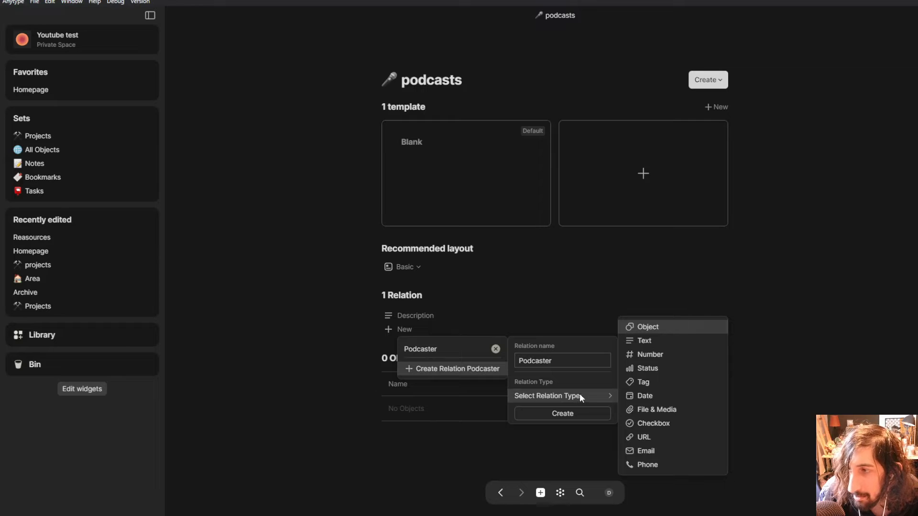
pyautogui.click(647, 326)
pyautogui.moveTo(558, 437)
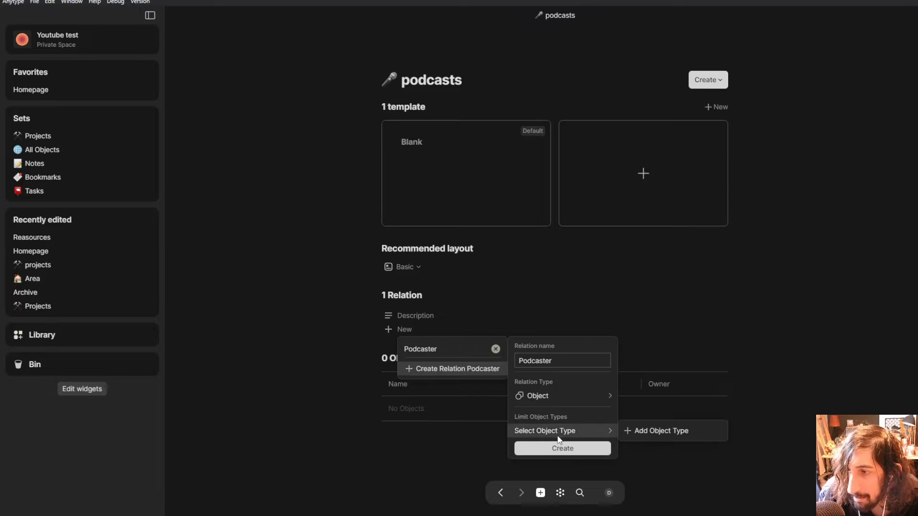
pyautogui.click(655, 430)
pyautogui.write('human')
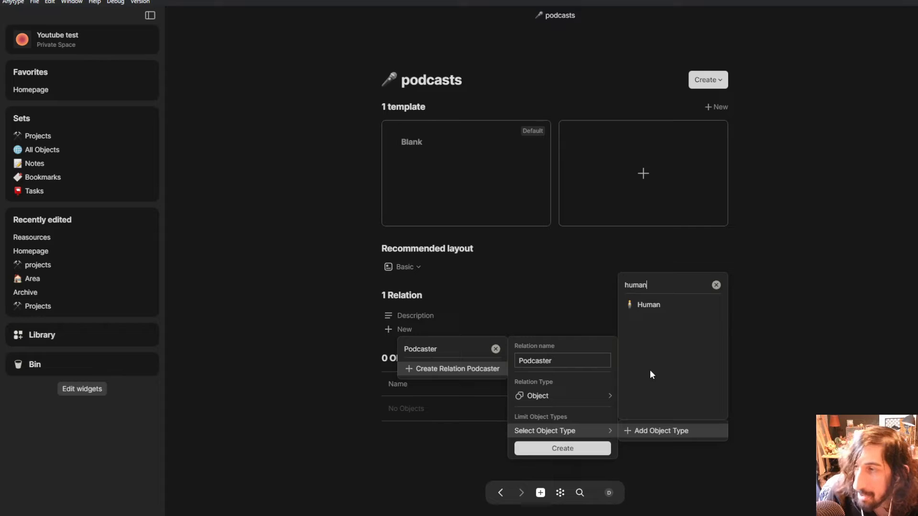
pyautogui.click(681, 307)
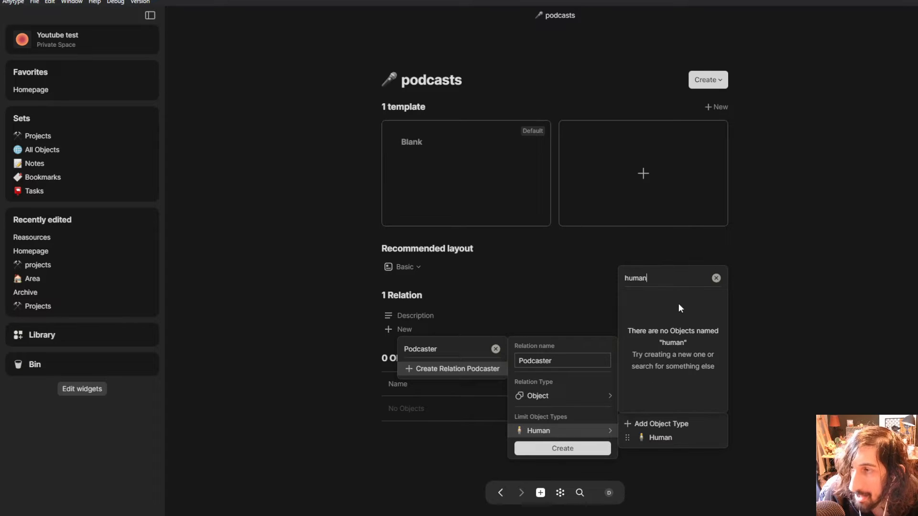
pyautogui.click(535, 449)
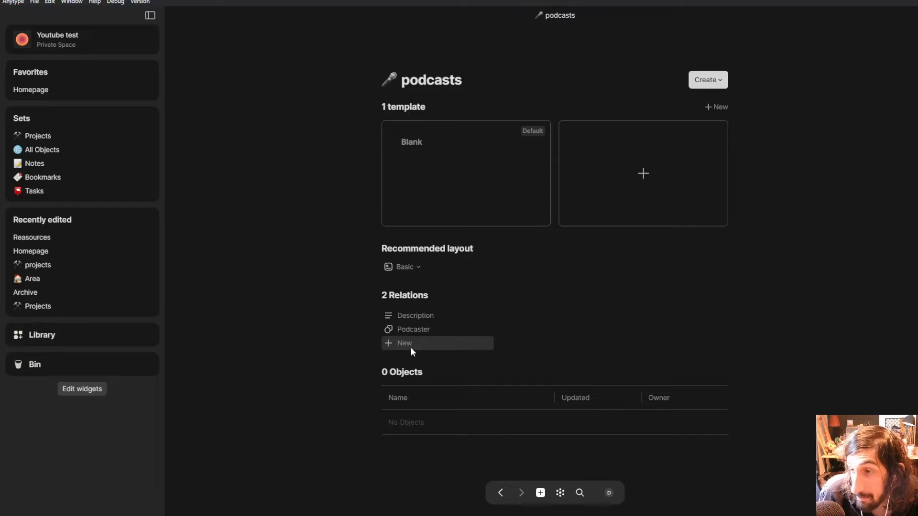
# Step: Add a new relation named "Related area or prosject" to the podcasts type, with relation type Object and no object type limit
pyautogui.click(410, 344)
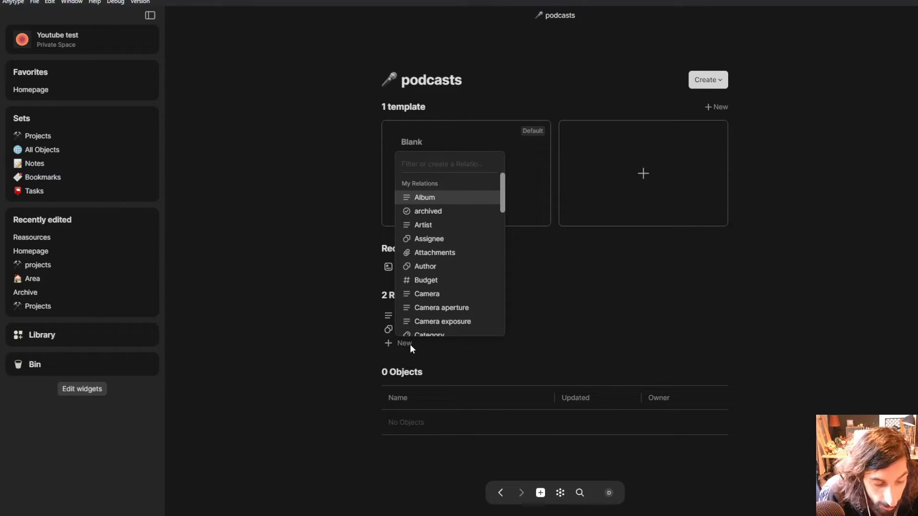
pyautogui.write('Relate')
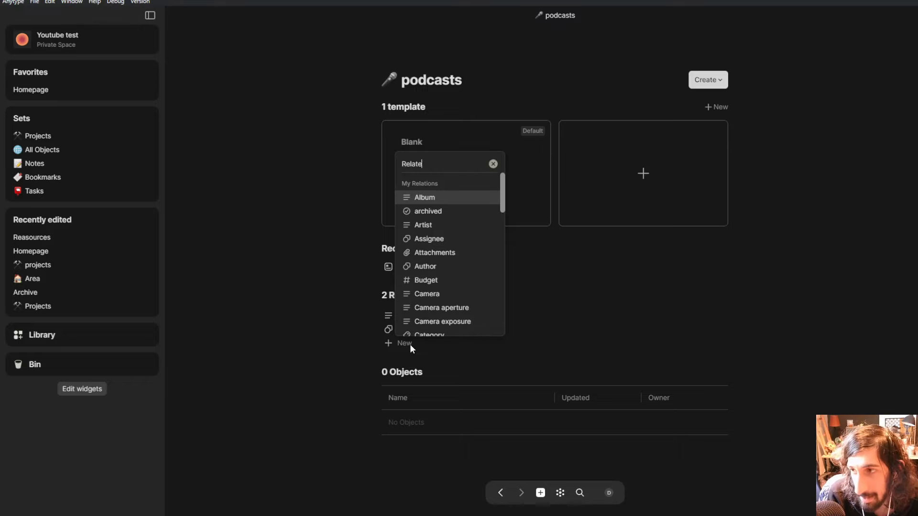
pyautogui.write('d area or ')
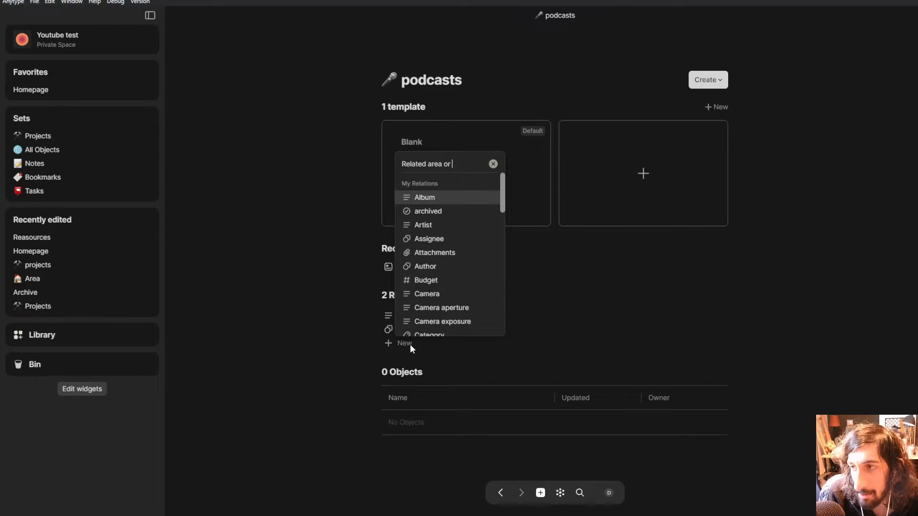
pyautogui.write('proje')
pyautogui.press('BackSpace')
pyautogui.press('BackSpace')
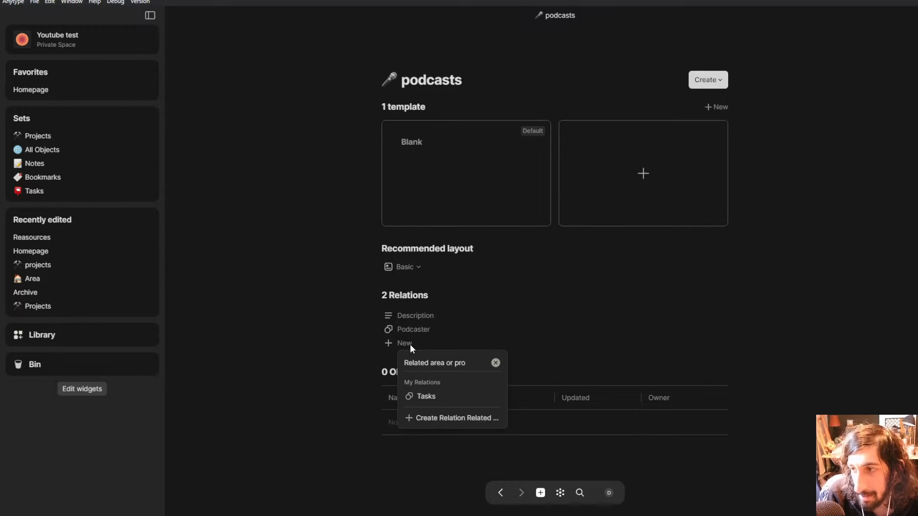
pyautogui.press('BackSpace')
pyautogui.write('osjec')
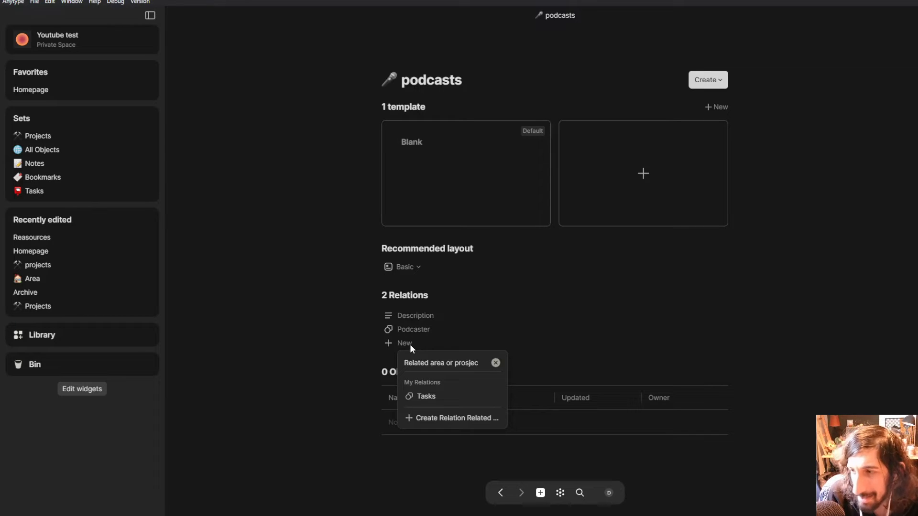
pyautogui.write('tt')
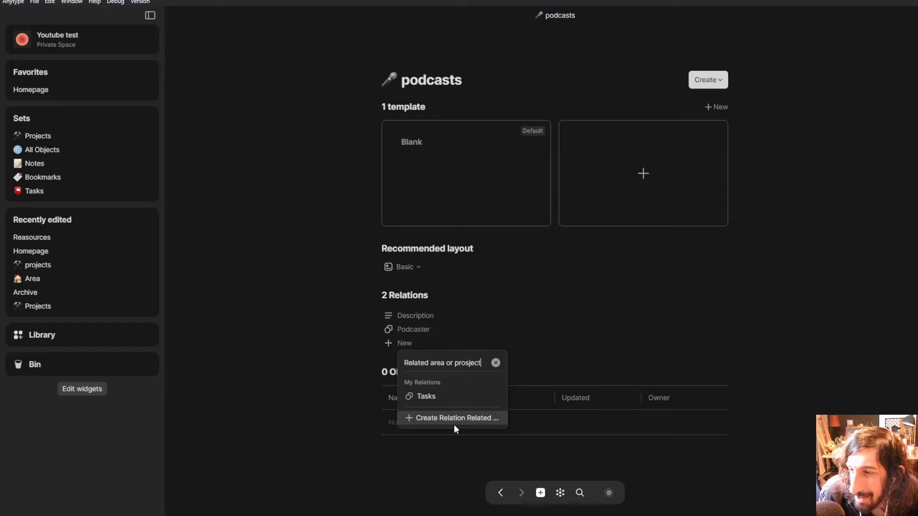
pyautogui.click(457, 418)
pyautogui.moveTo(572, 450)
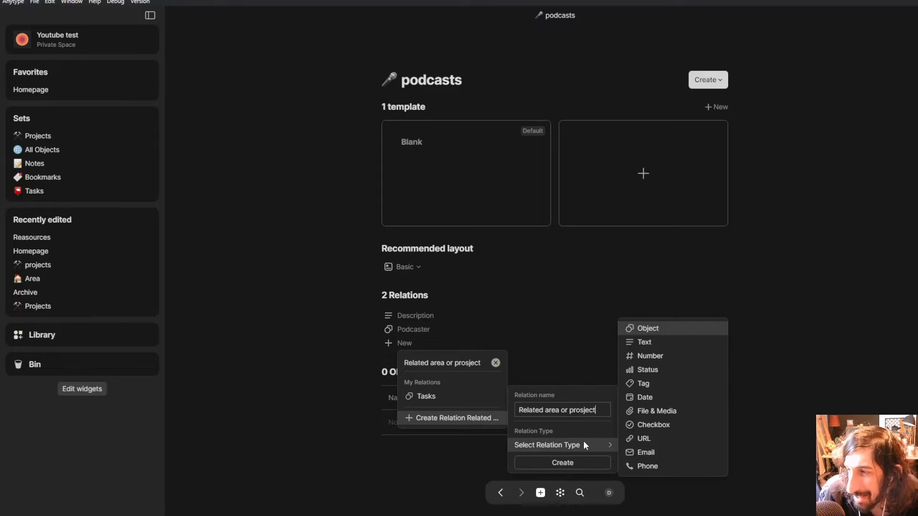
pyautogui.click(666, 336)
pyautogui.moveTo(576, 449)
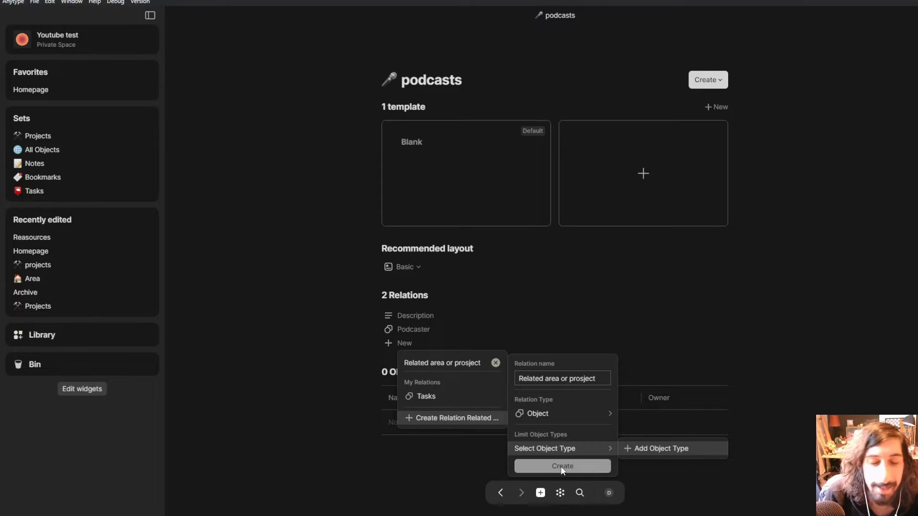
pyautogui.click(561, 466)
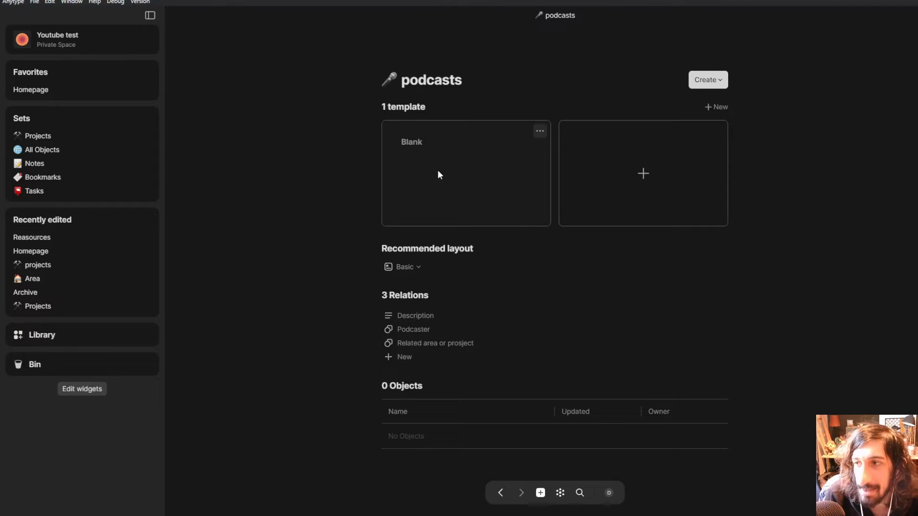
# Step: Create a new template for the podcasts type with the yellow notebook emoji as its icon and "Title" as its name
pyautogui.click(542, 131)
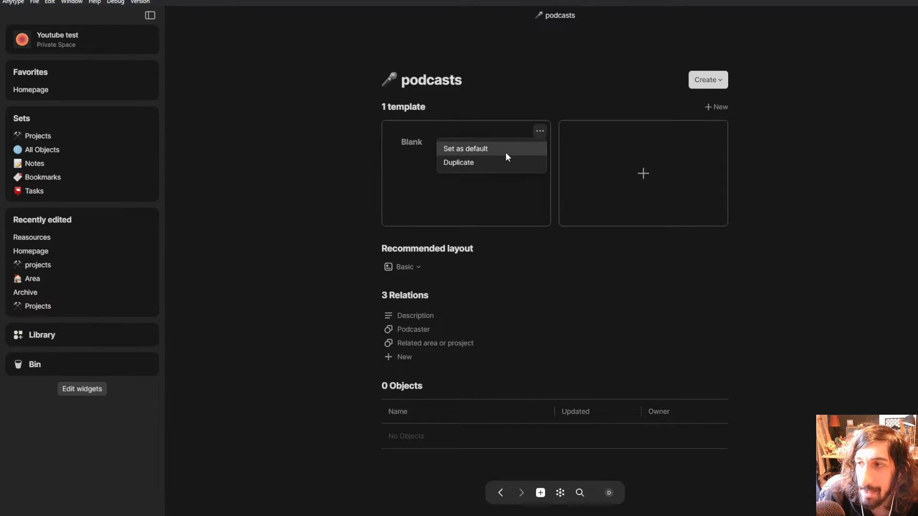
pyautogui.click(569, 109)
pyautogui.click(645, 169)
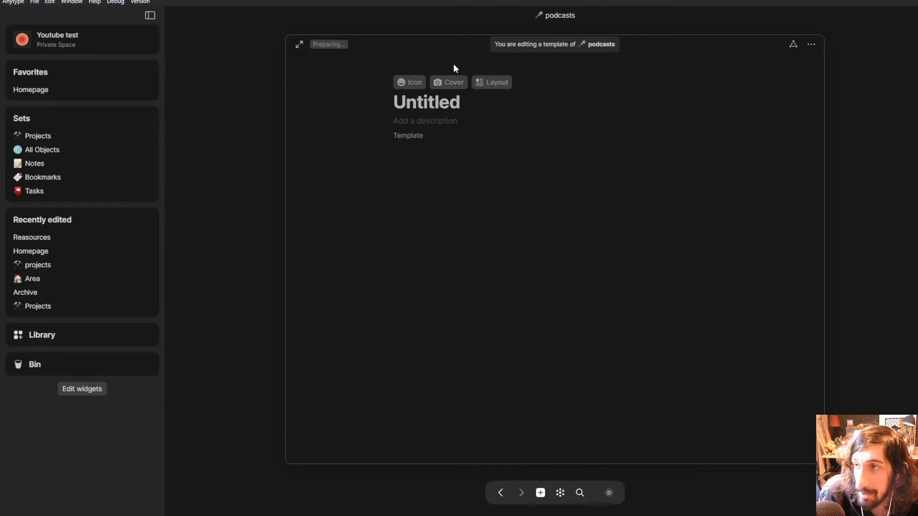
pyautogui.click(409, 82)
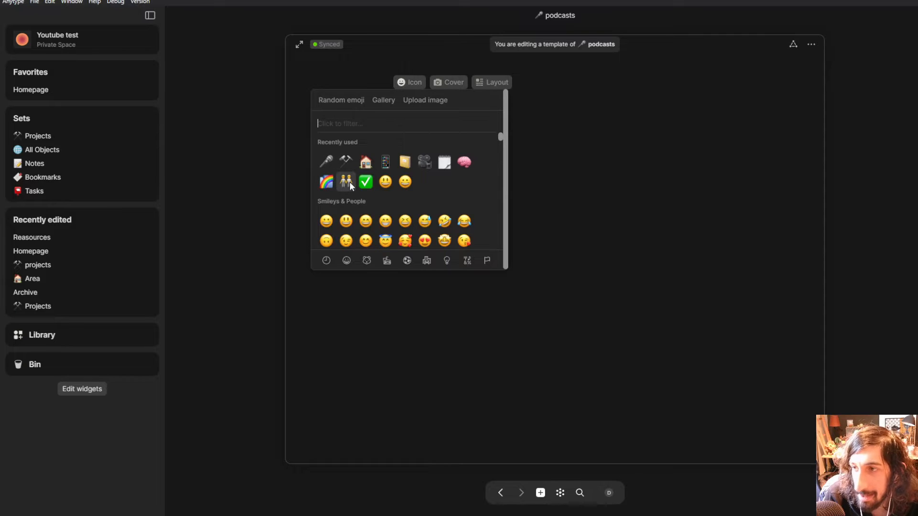
pyautogui.click(399, 164)
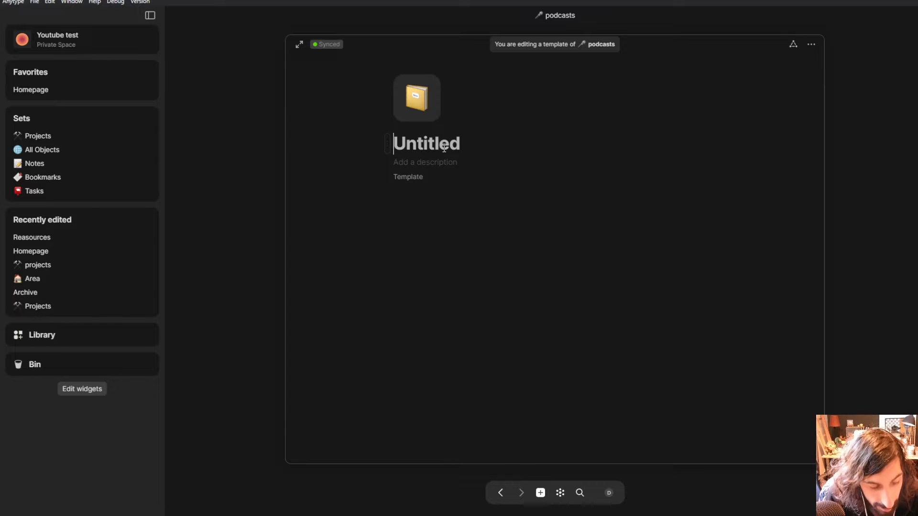
pyautogui.write('Title')
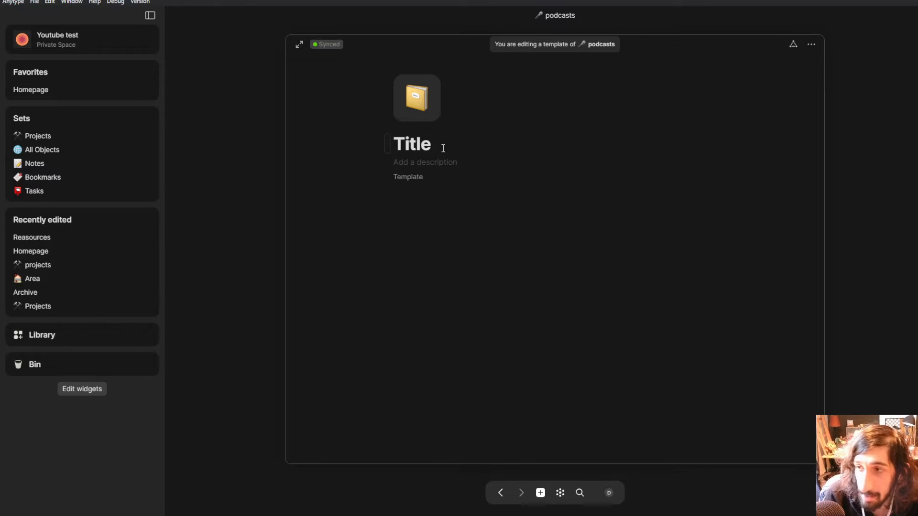
# Step: Insert the Podcaster relation into the body of the podcasts template
pyautogui.click(404, 201)
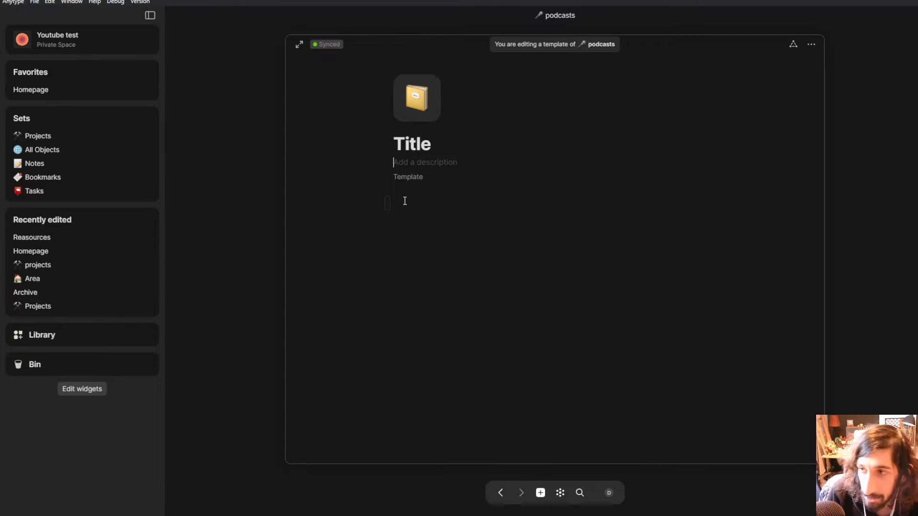
pyautogui.write('/')
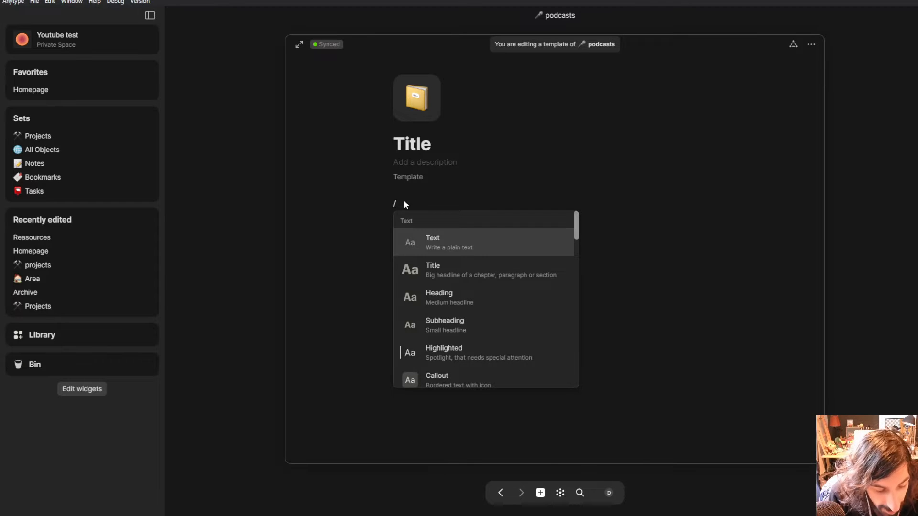
pyautogui.write('podcast')
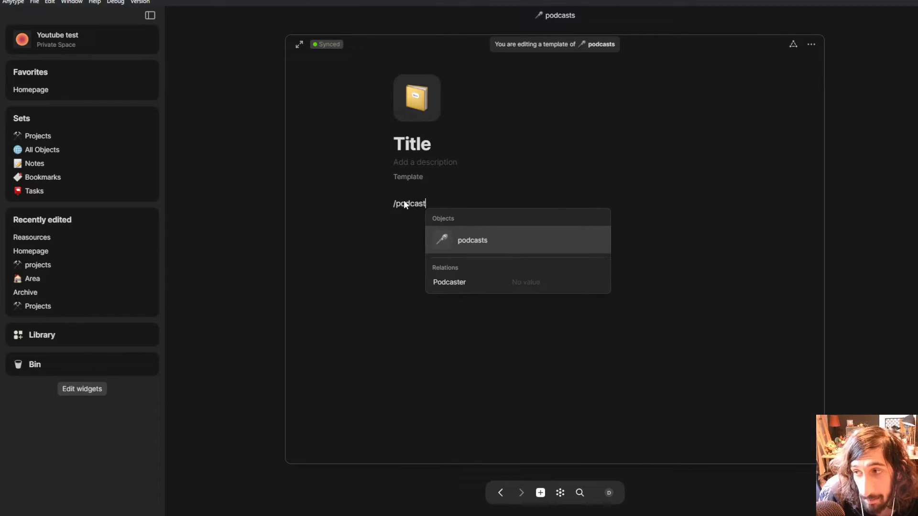
pyautogui.press('Down')
pyautogui.press('Return')
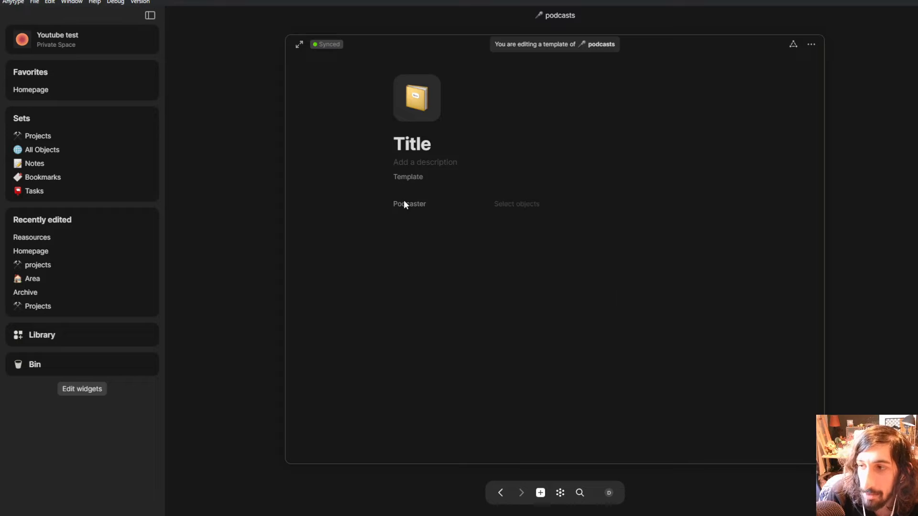
# Step: Insert the "Related area or prosject" relation below Podcaster in the template and return to the podcasts type page
pyautogui.click(403, 223)
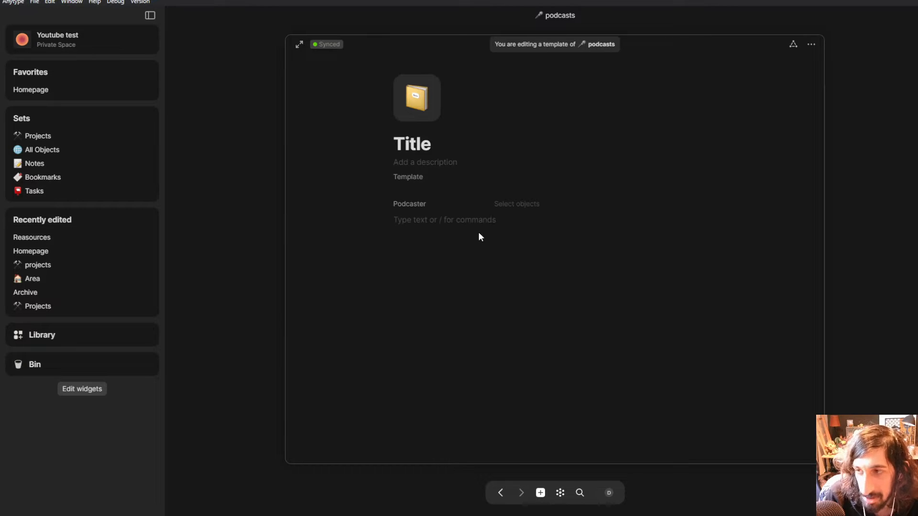
pyautogui.write('/')
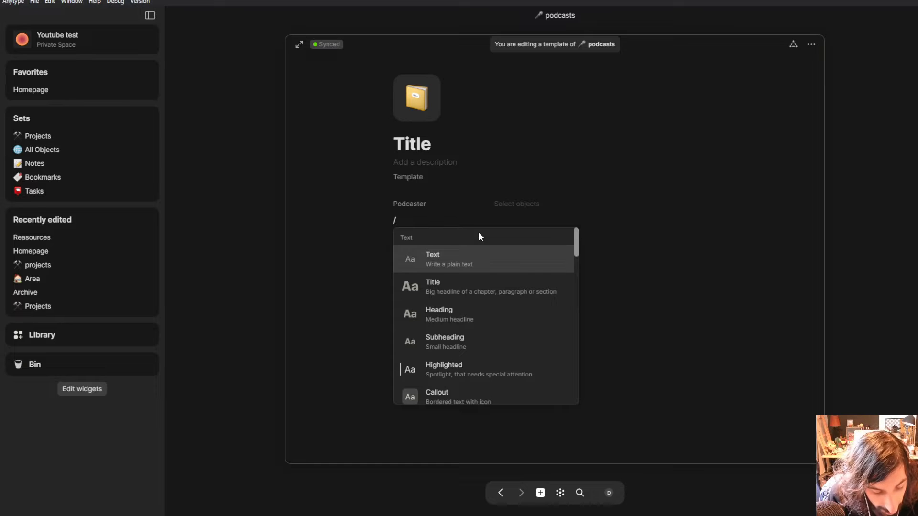
pyautogui.write('related')
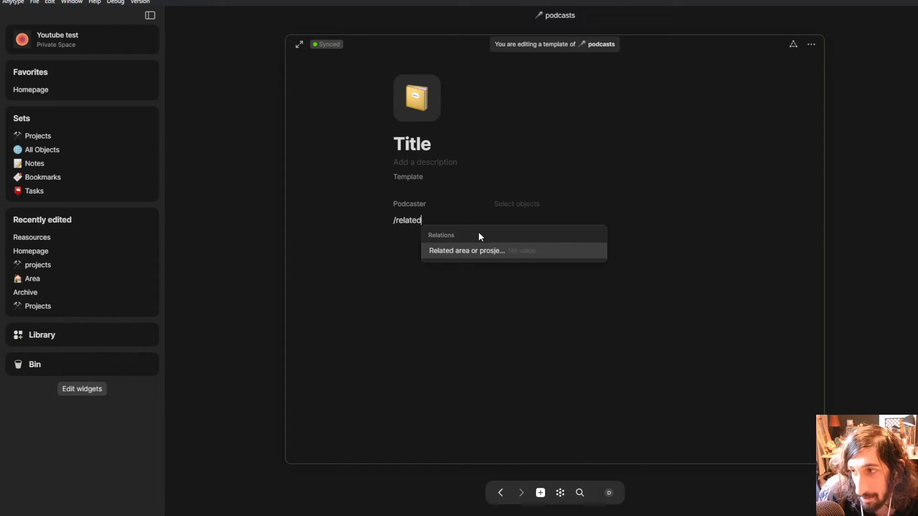
pyautogui.click(486, 254)
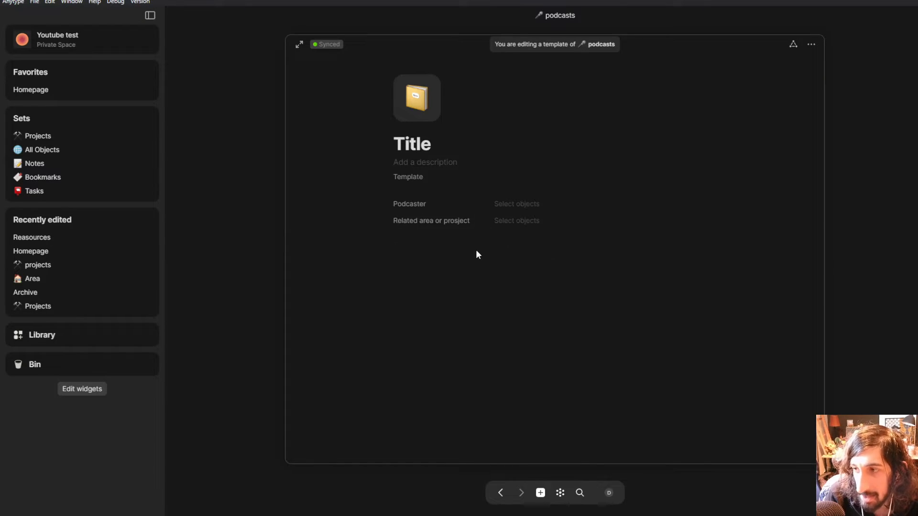
pyautogui.click(192, 237)
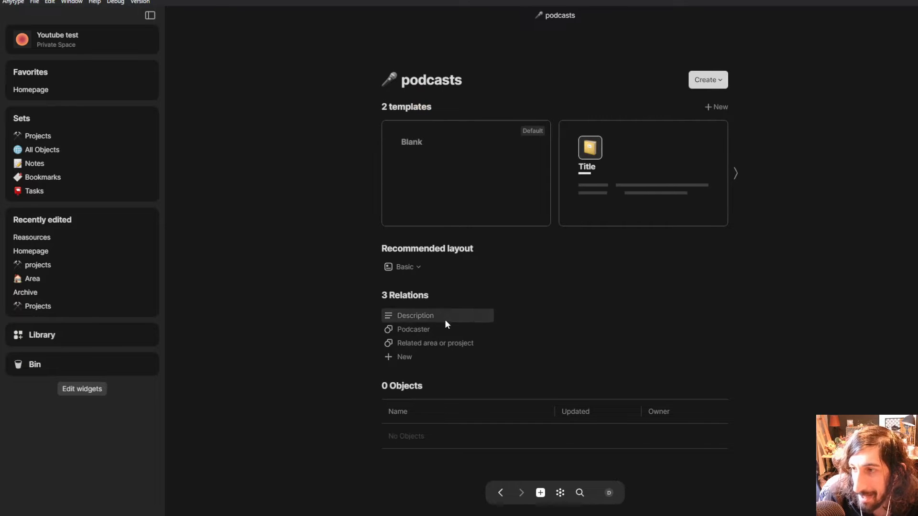
pyautogui.click(444, 346)
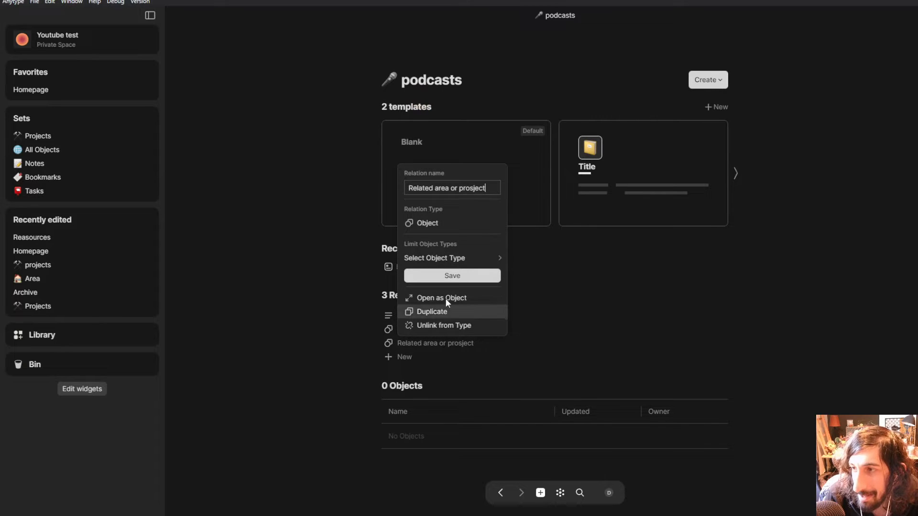
pyautogui.click(474, 188)
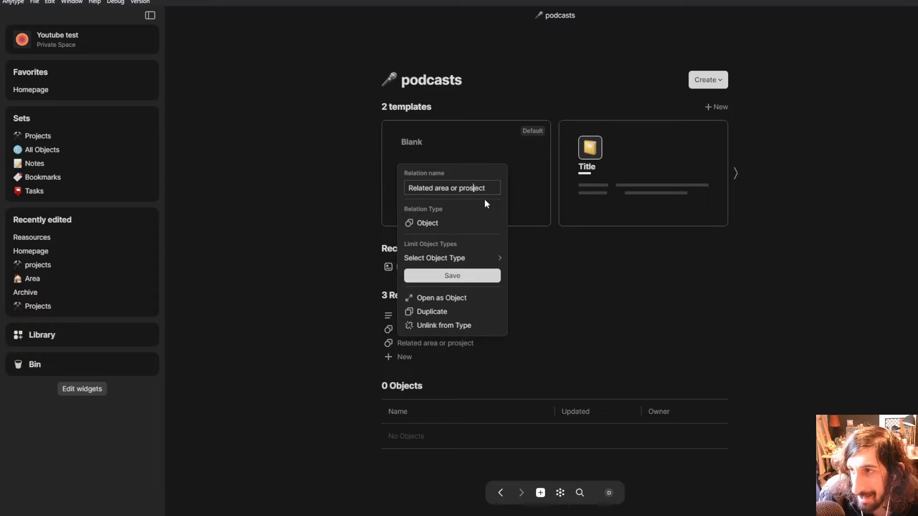
pyautogui.click(600, 282)
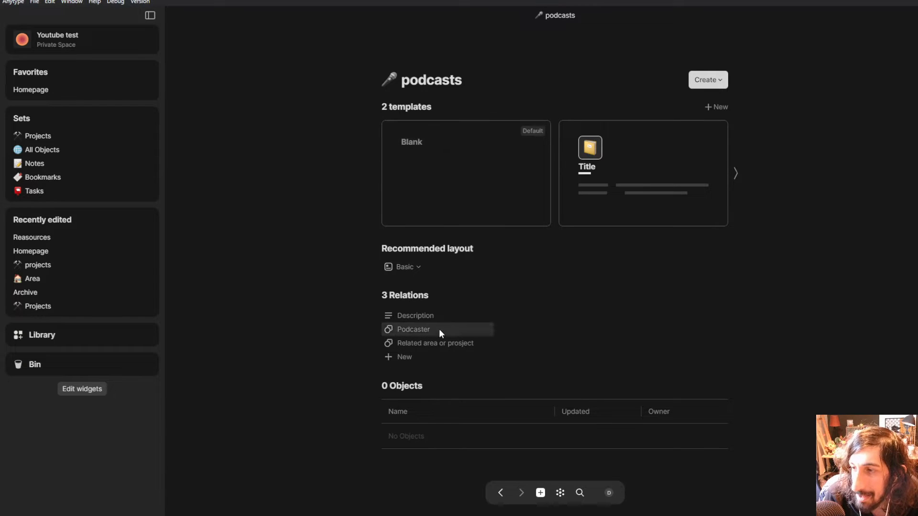
pyautogui.click(453, 329)
pyautogui.click(394, 340)
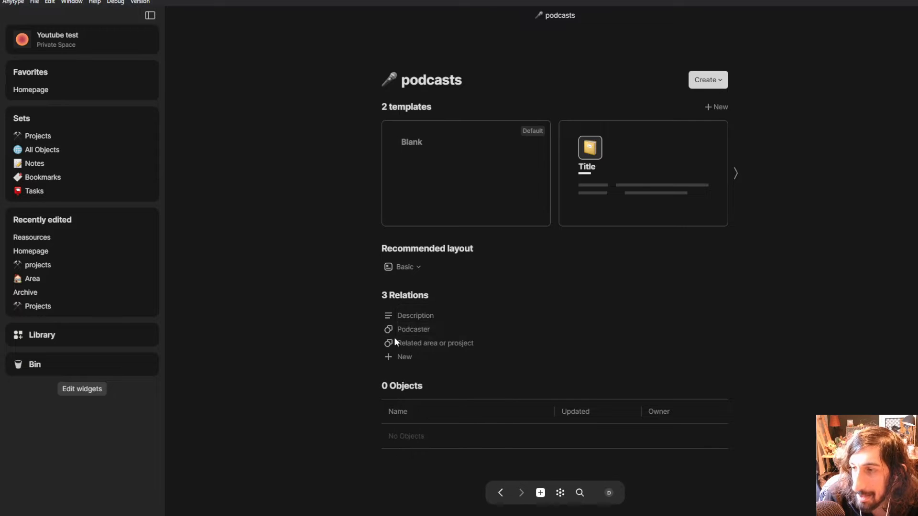
pyautogui.click(625, 176)
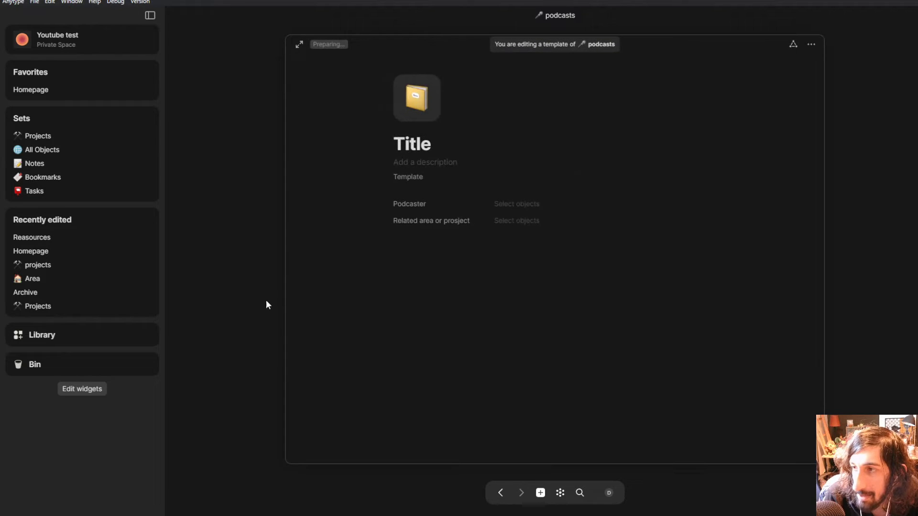
pyautogui.click(234, 310)
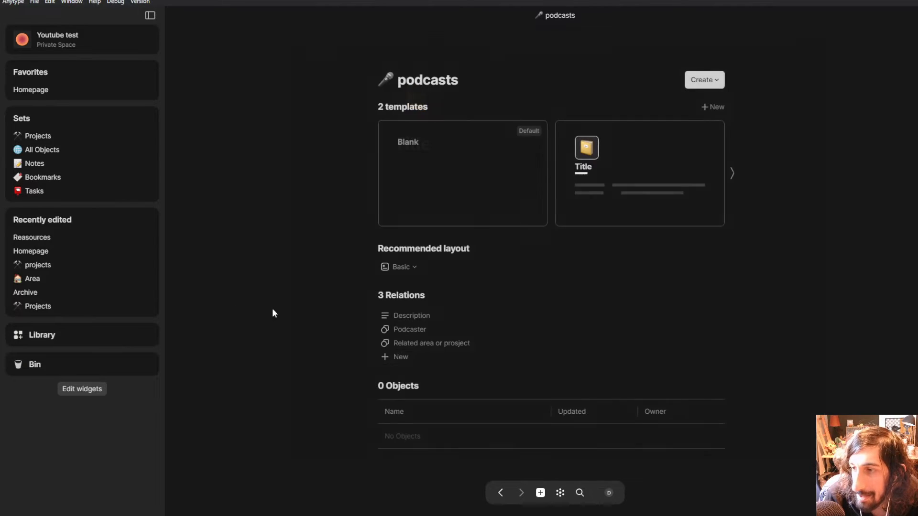
# Step: Rename the "Related area or prosject" relation to "Related area or project" and save it
pyautogui.click(442, 342)
pyautogui.click(478, 188)
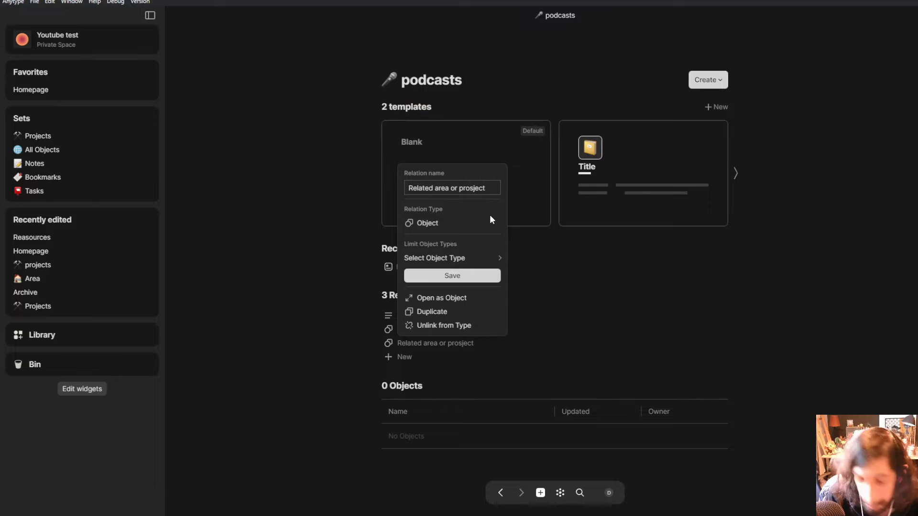
pyautogui.click(464, 275)
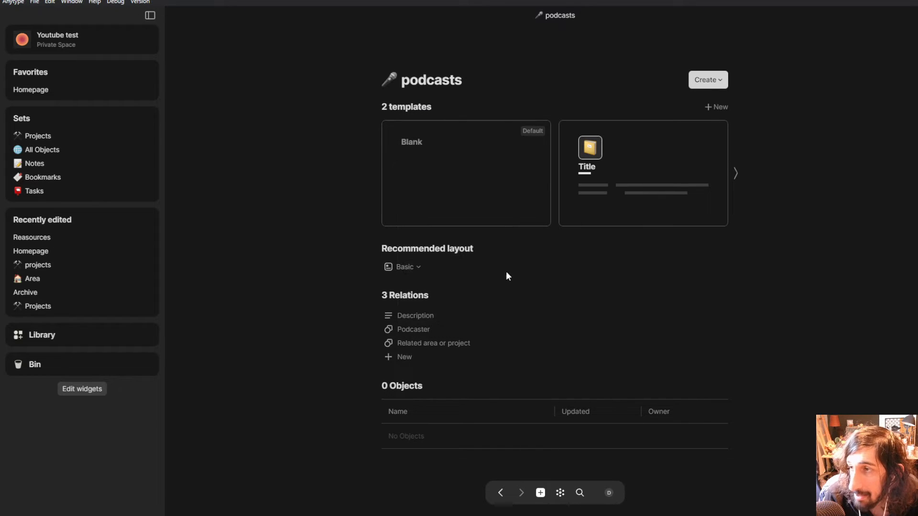
# Step: Review the settings of the "Related area or project" relation and how it is shown in the Title template
pyautogui.click(433, 343)
pyautogui.click(441, 342)
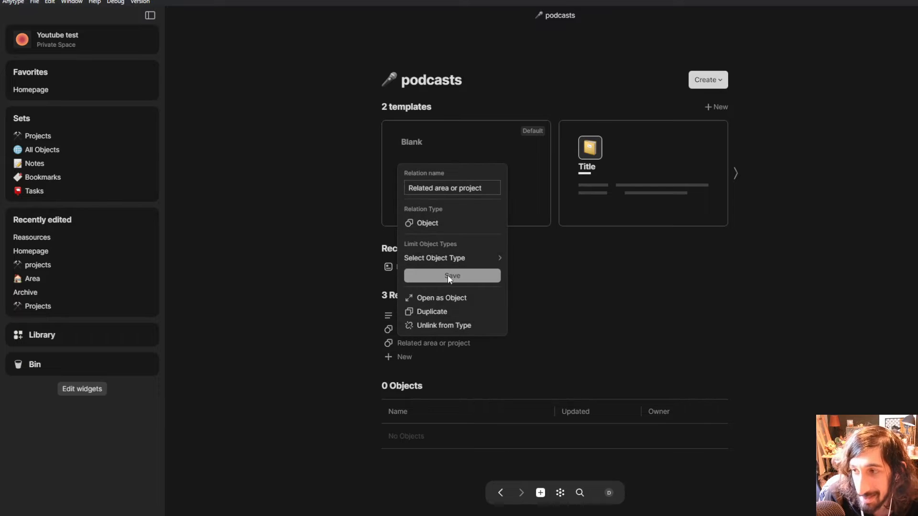
pyautogui.click(685, 252)
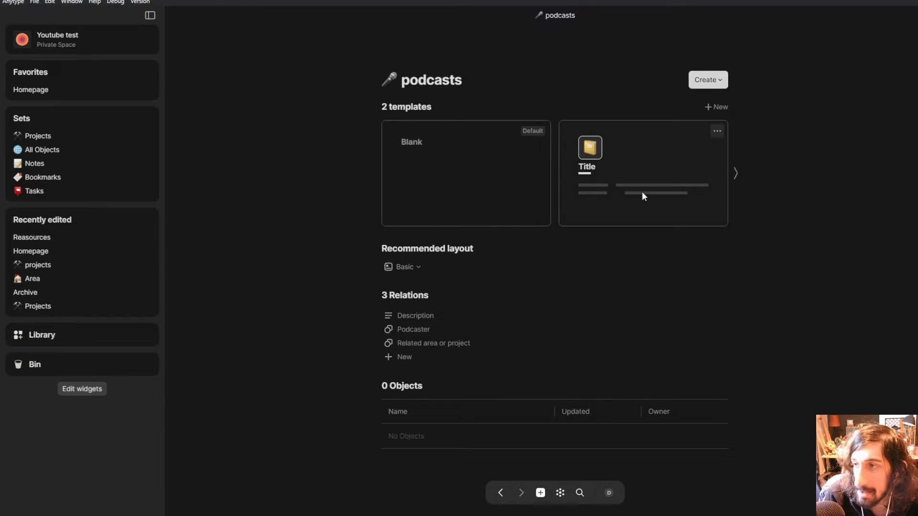
pyautogui.click(641, 192)
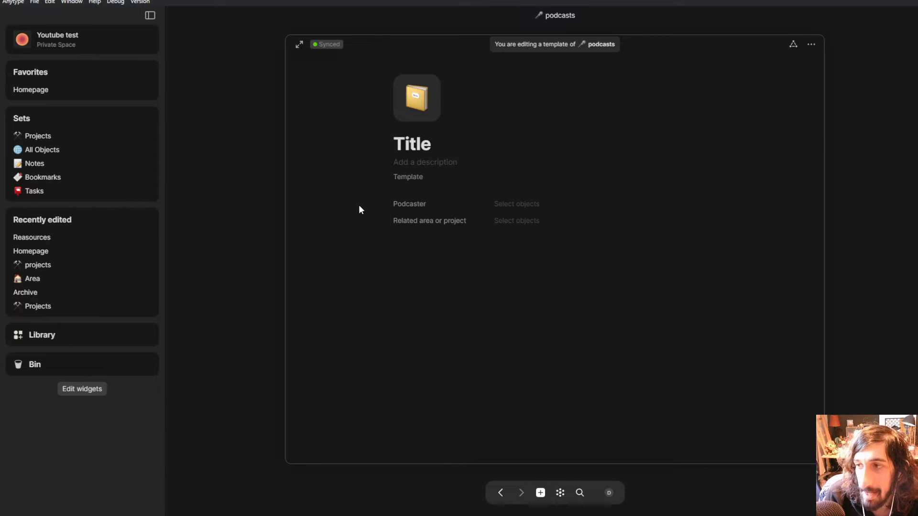
pyautogui.click(239, 222)
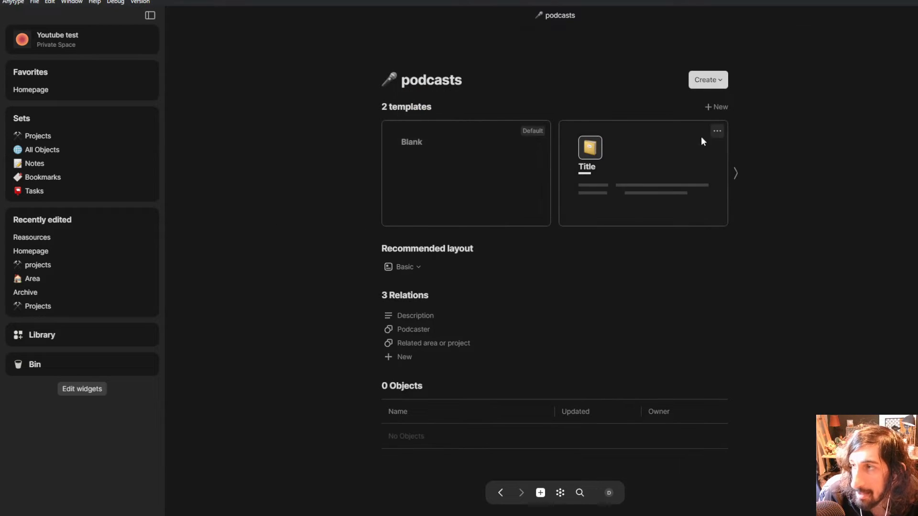
# Step: Make the Title template the default for the podcasts type and return to the Homepage
pyautogui.click(717, 131)
pyautogui.click(686, 149)
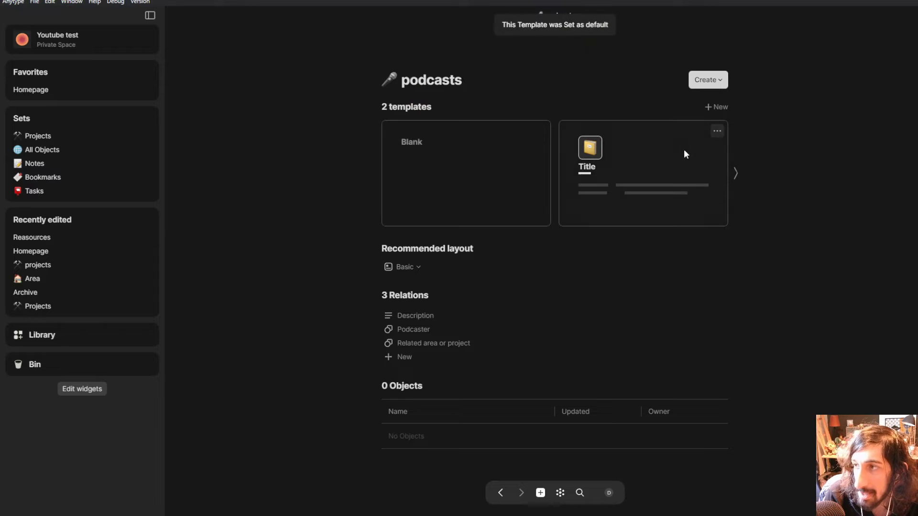
pyautogui.click(20, 89)
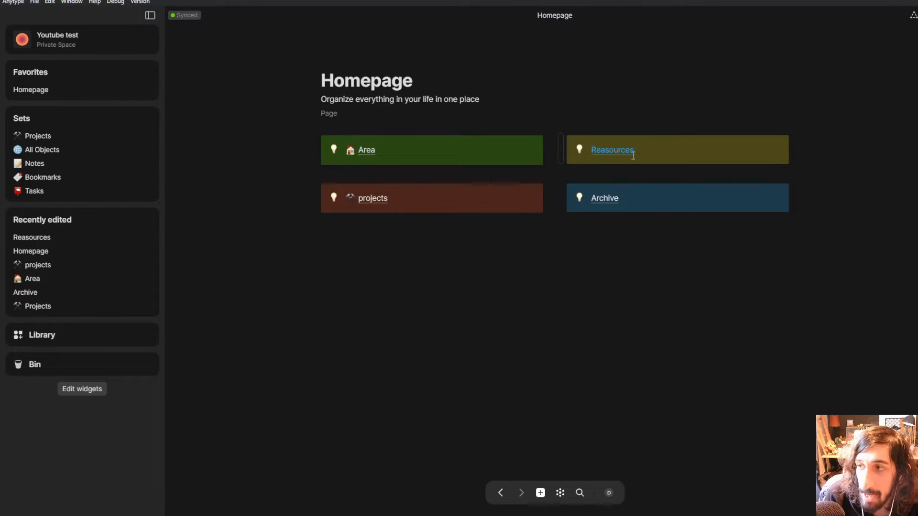
# Step: Create a new object in the Reasources collection and change its type to podcasts
pyautogui.click(613, 151)
pyautogui.click(555, 227)
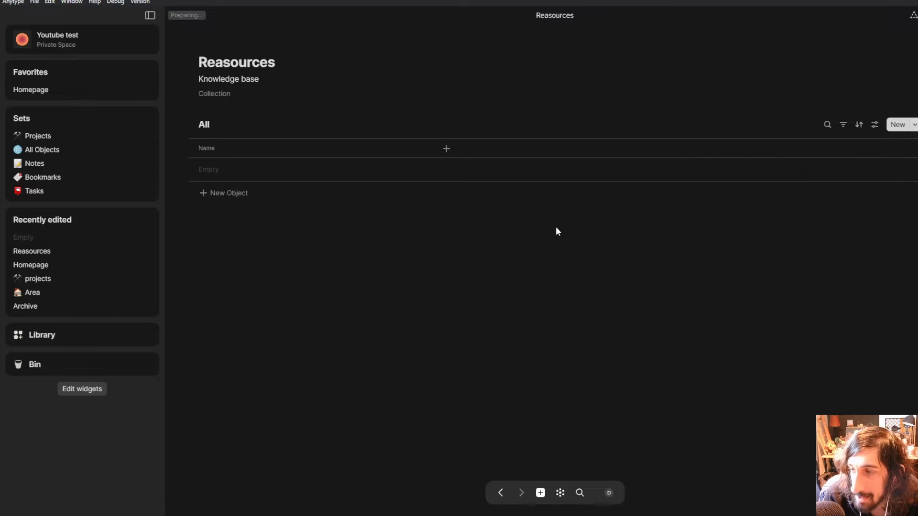
pyautogui.click(402, 96)
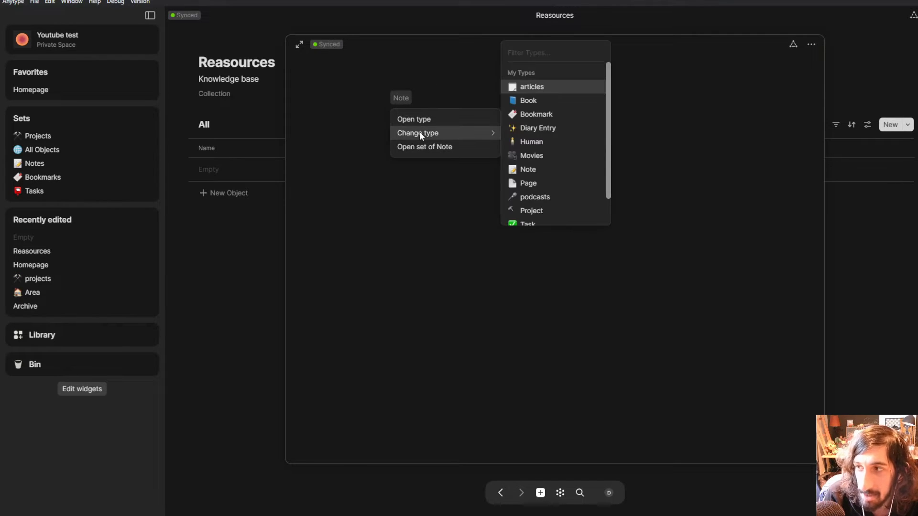
pyautogui.moveTo(464, 133)
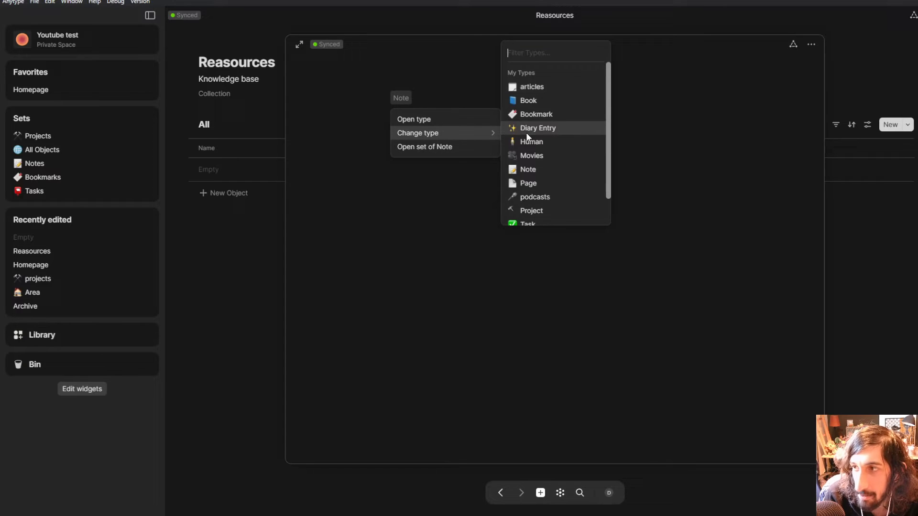
pyautogui.click(553, 197)
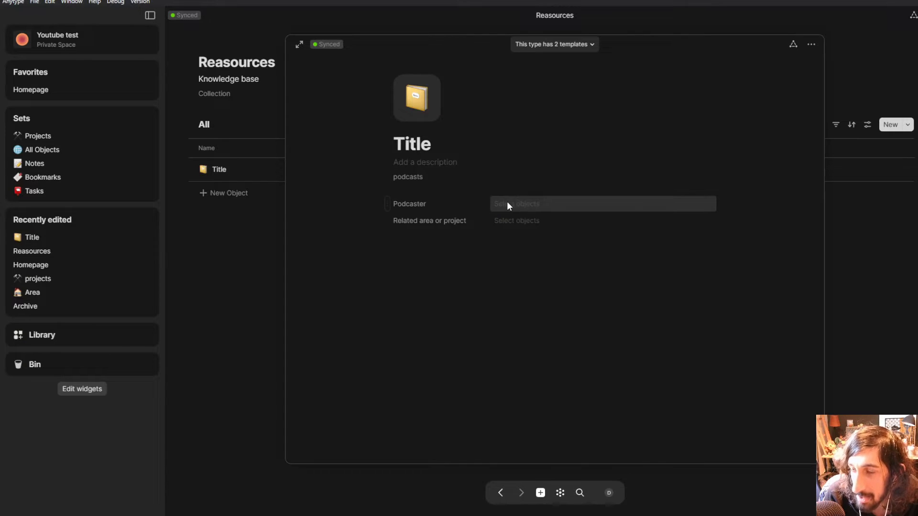
# Step: Replace the new podcast object's title with "Jay shetty podcast about something"
pyautogui.doubleClick(414, 149)
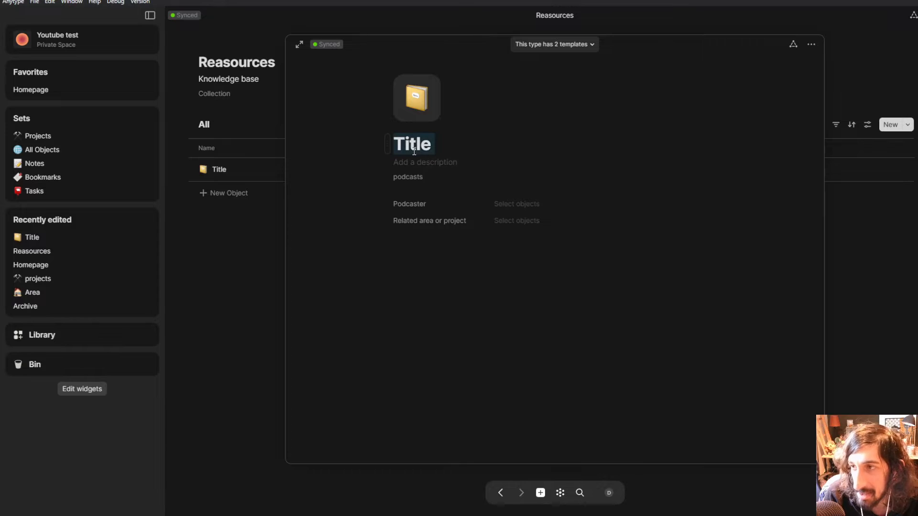
pyautogui.press('BackSpace')
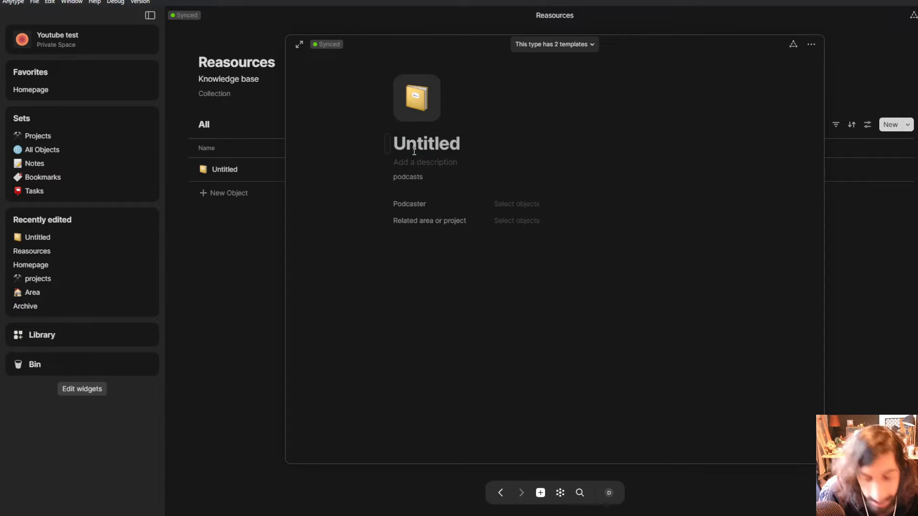
pyautogui.write('J')
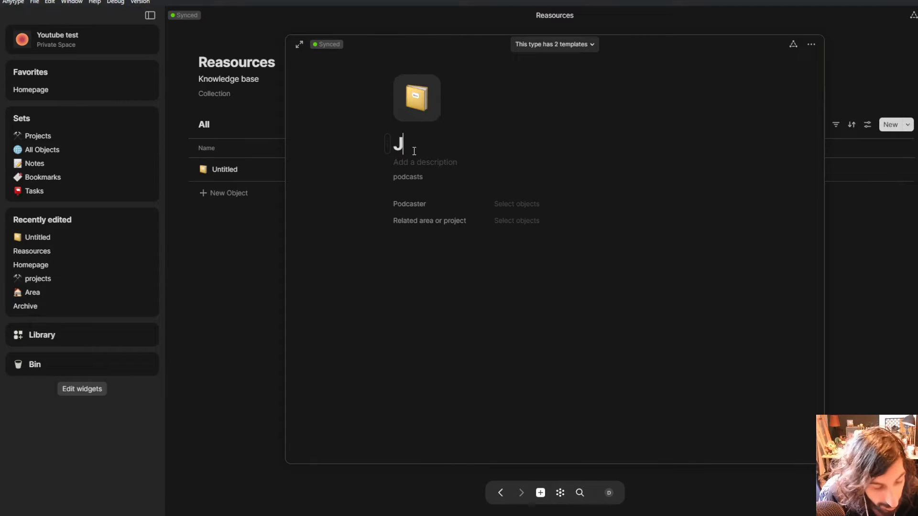
pyautogui.write('ay shette')
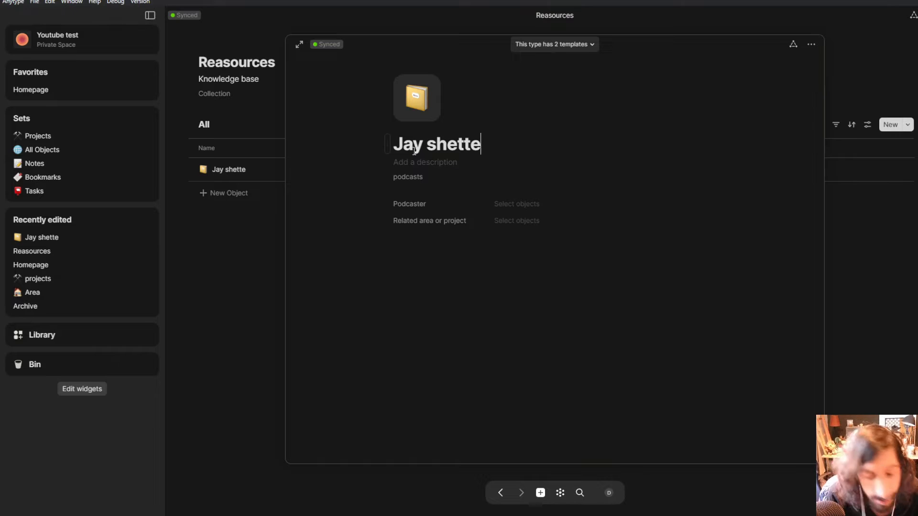
pyautogui.press('BackSpace')
pyautogui.write('y podc')
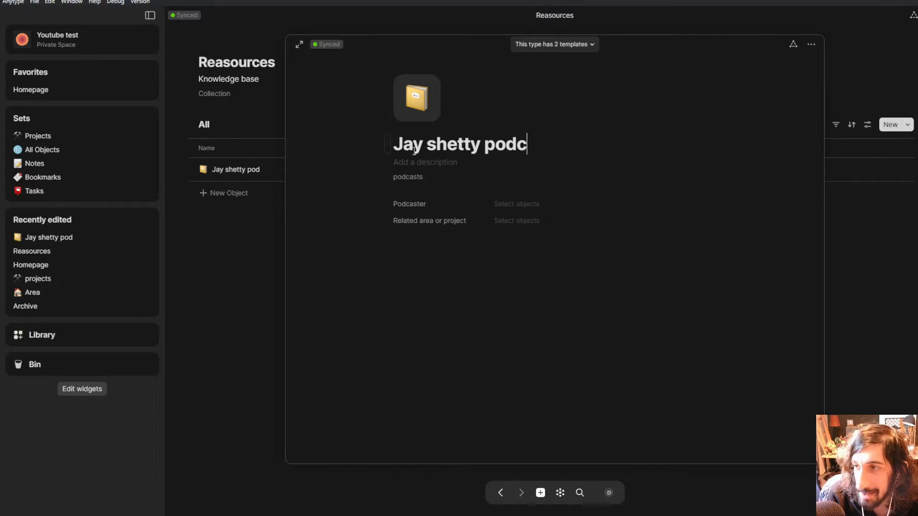
pyautogui.write('ast about tsome')
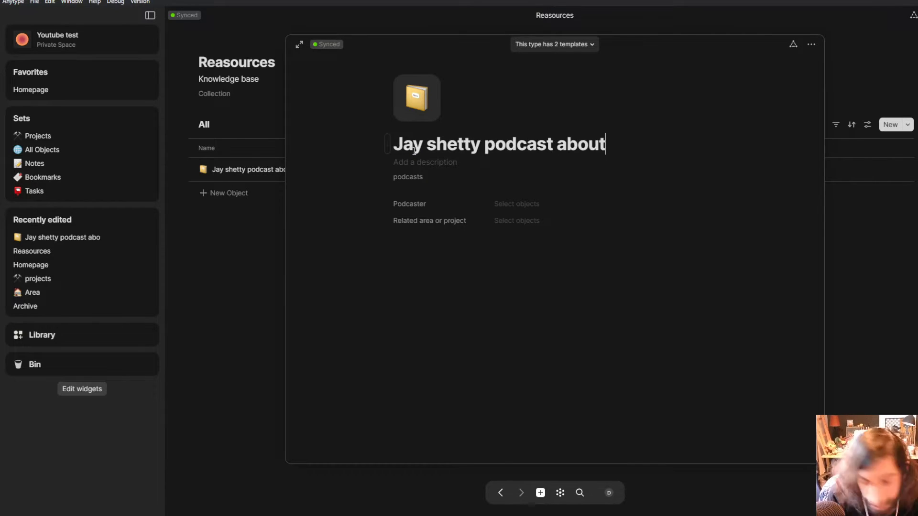
pyautogui.press('BackSpace')
pyautogui.press('BackSpace')
pyautogui.press('BackSpace')
pyautogui.press('BackSpace')
pyautogui.press('BackSpace')
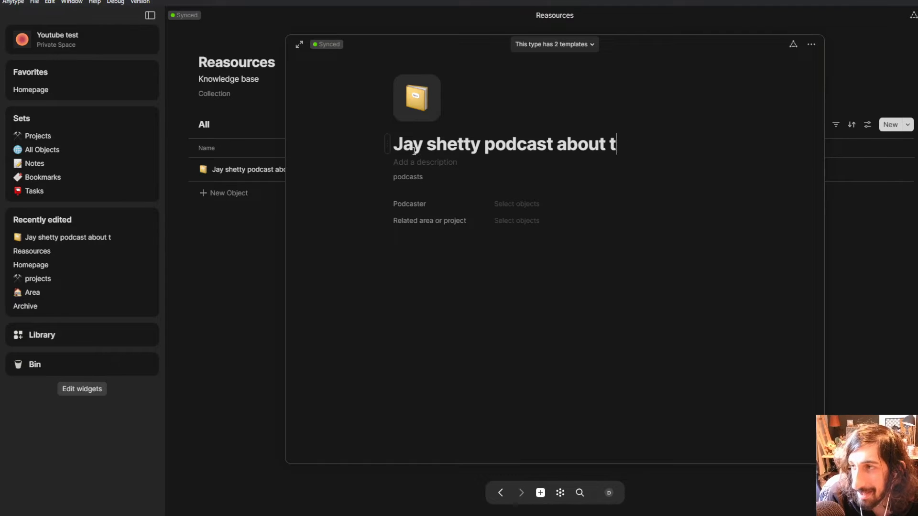
pyautogui.write('something')
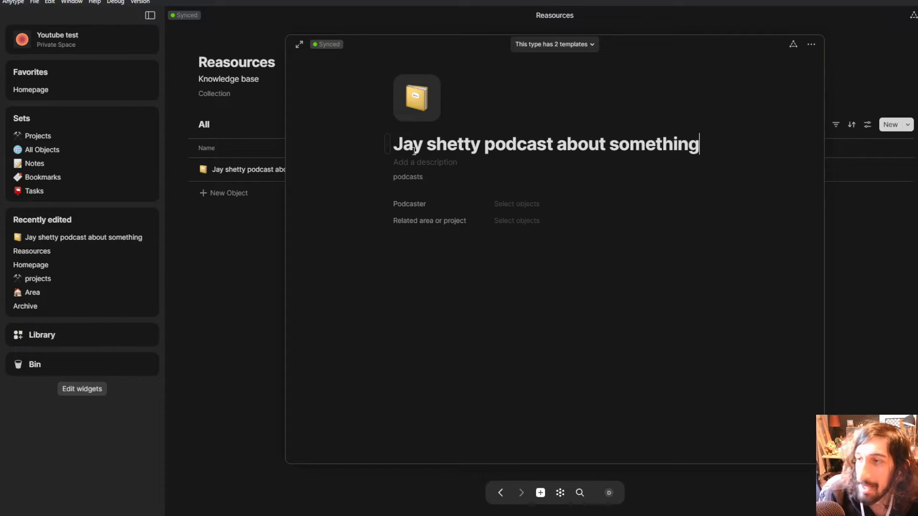
# Step: Create a new object named "Jay shetty" as the podcast's Podcaster
pyautogui.click(516, 201)
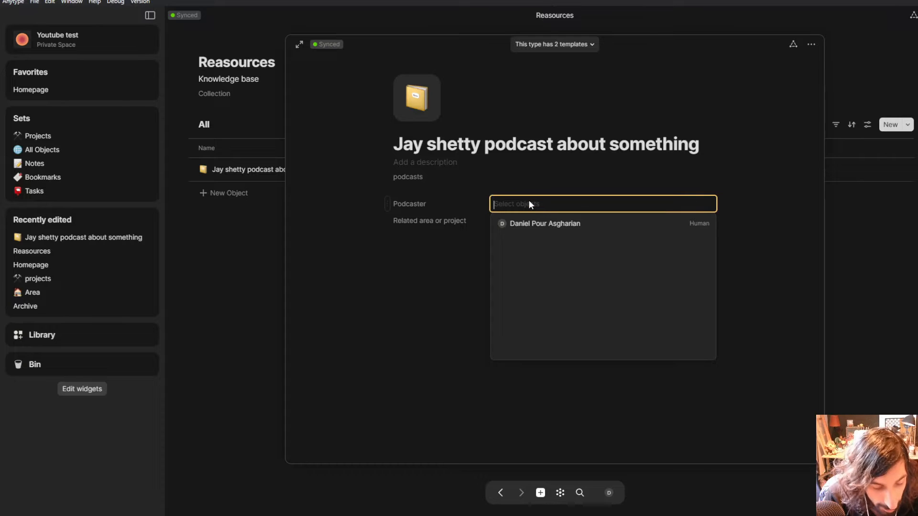
pyautogui.write('Jay shetty')
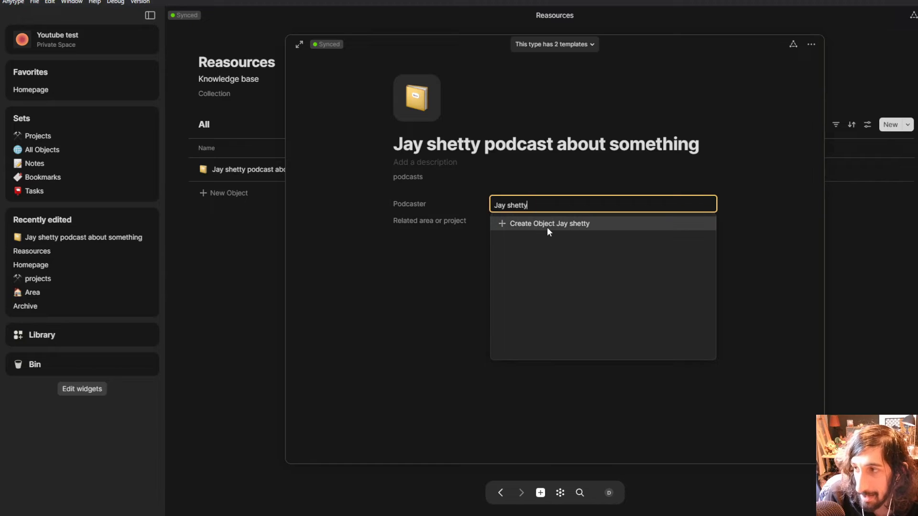
pyautogui.click(546, 227)
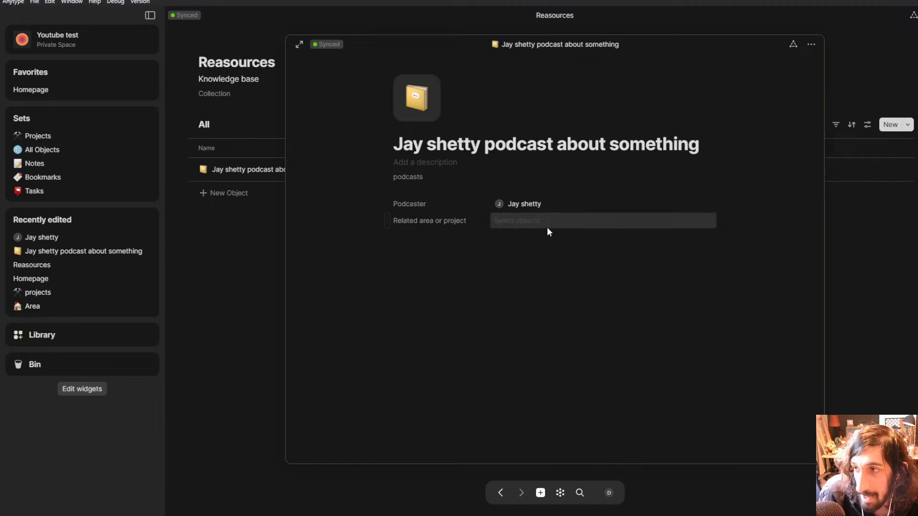
# Step: Inspect the linked Podcaster object and the podcast's relations, then return to the Reasources collection
pyautogui.click(526, 206)
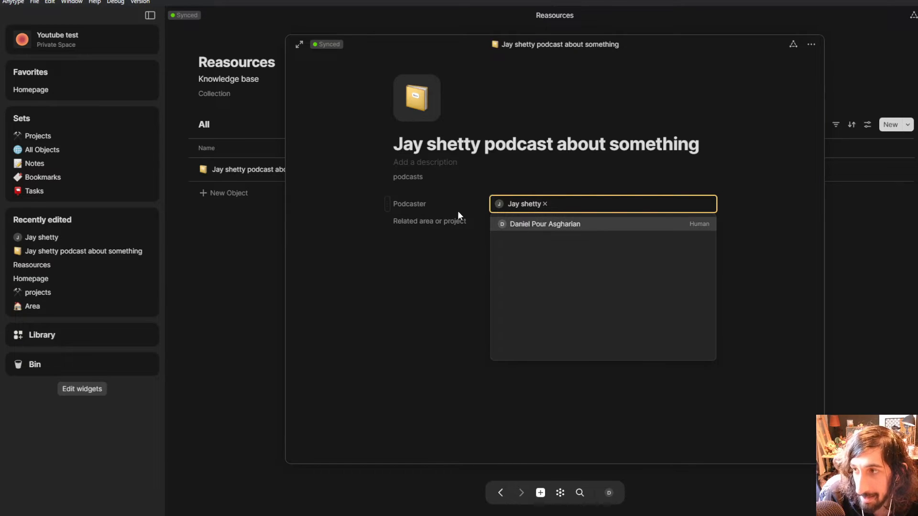
pyautogui.click(509, 204)
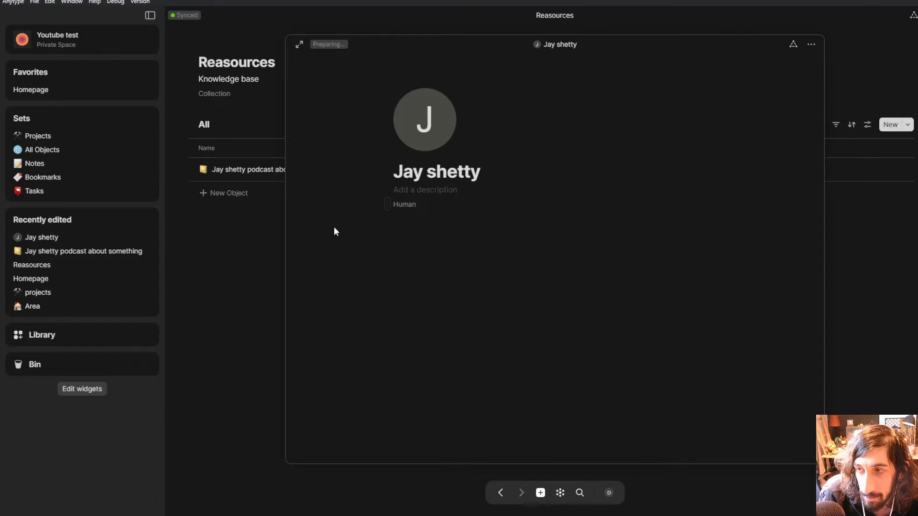
pyautogui.click(250, 240)
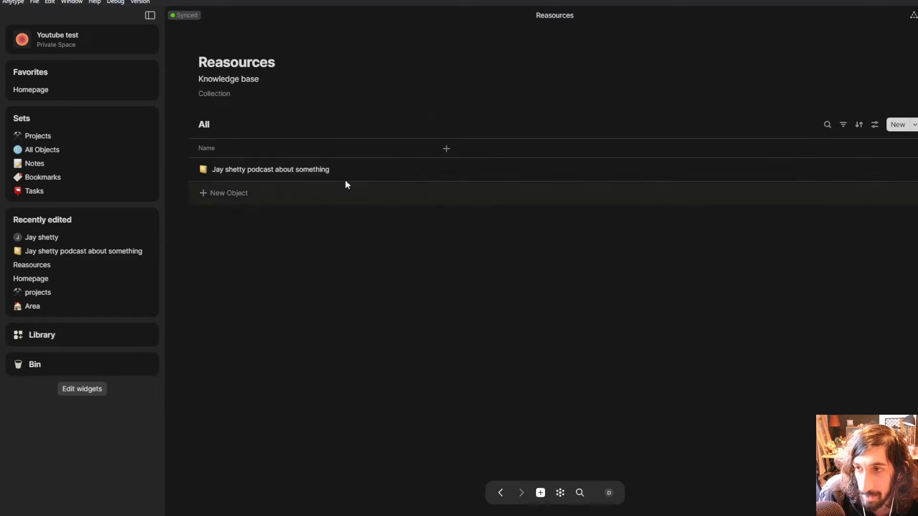
pyautogui.click(369, 176)
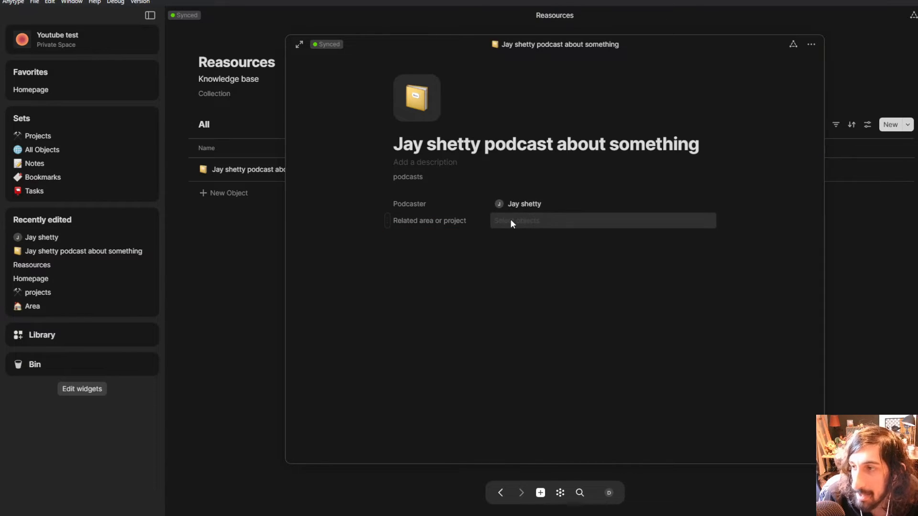
pyautogui.click(219, 277)
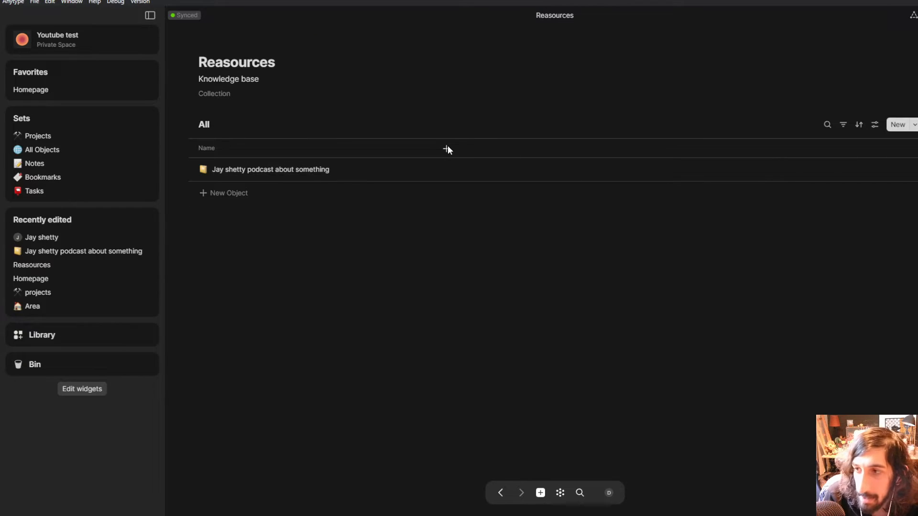
# Step: Show the Creation date and Object type columns in the Reasources collection
pyautogui.click(446, 149)
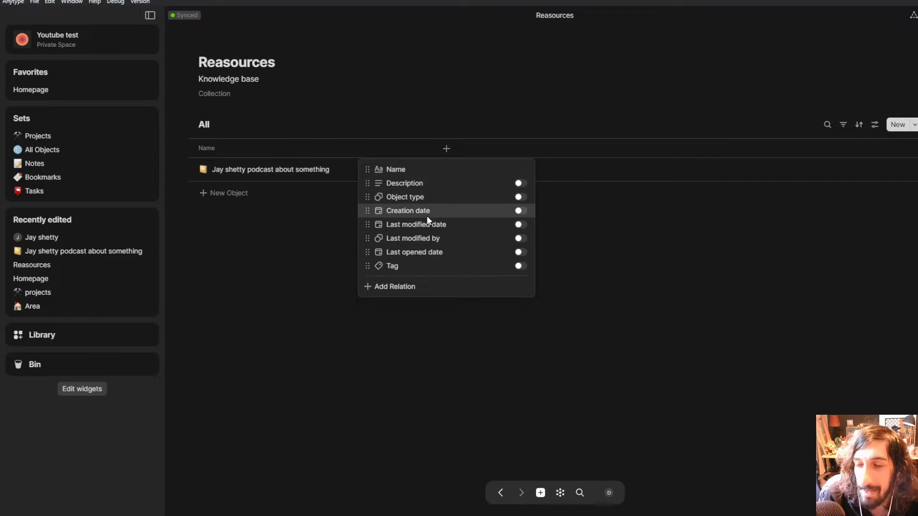
pyautogui.click(523, 211)
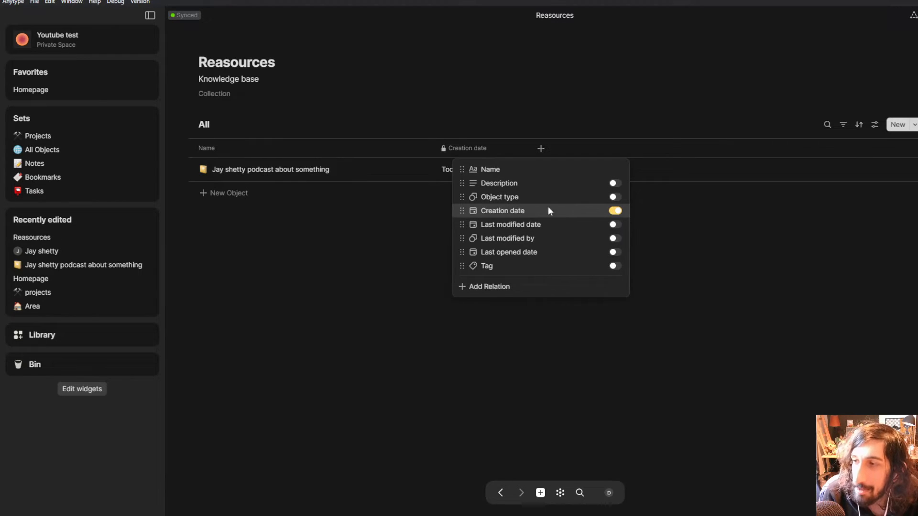
pyautogui.click(613, 197)
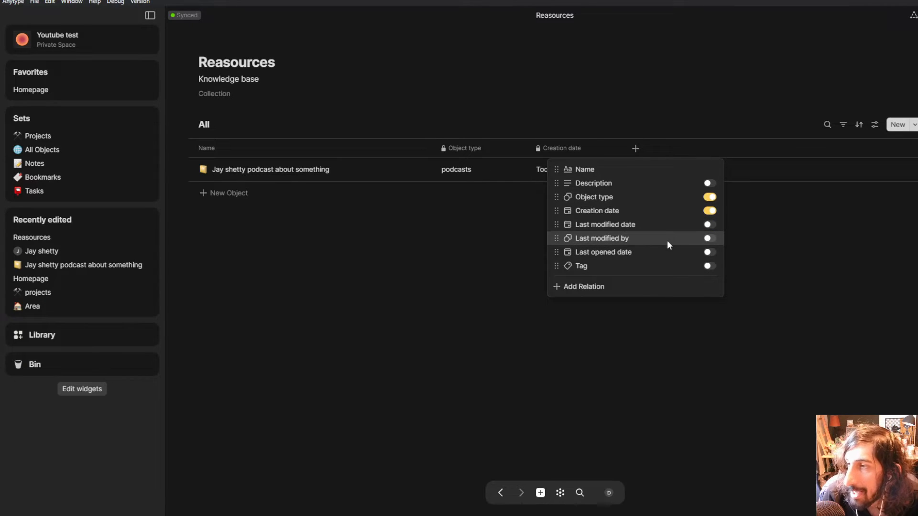
# Step: Add the existing Podcaster relation as a column in the Reasources collection
pyautogui.click(592, 289)
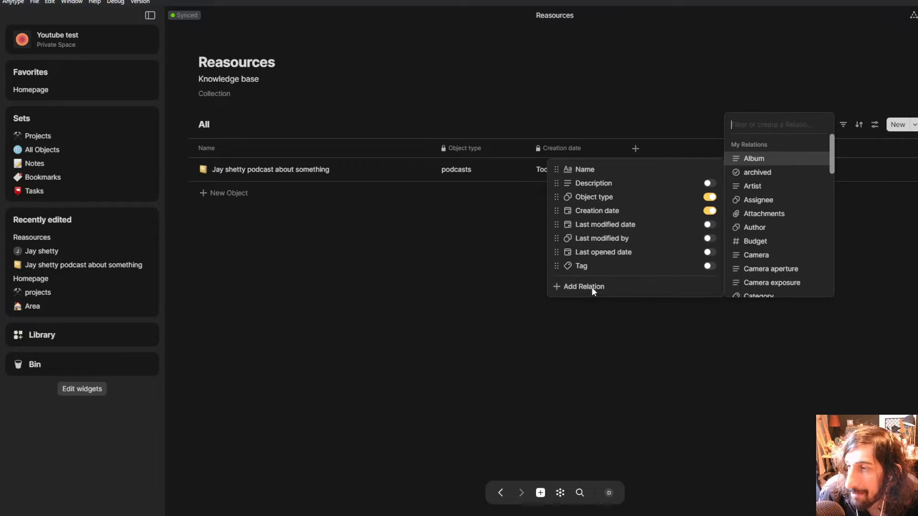
pyautogui.write('podc')
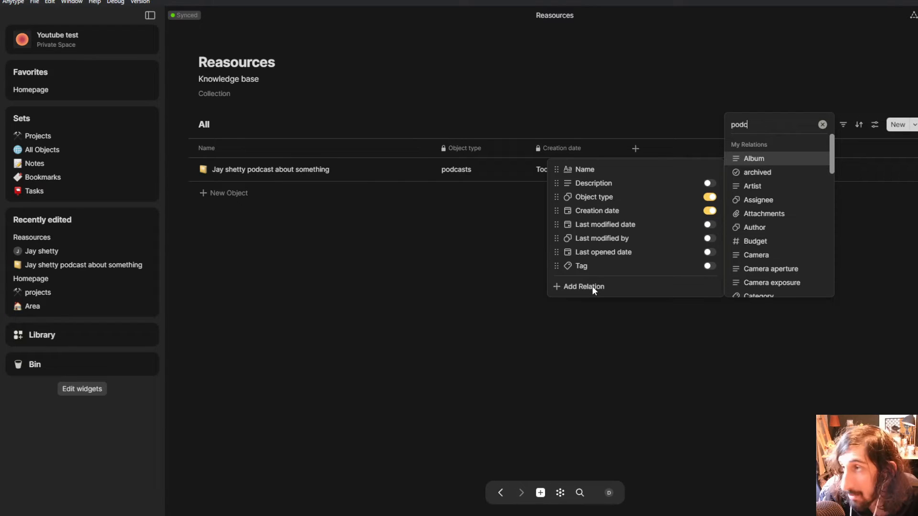
pyautogui.write('aster')
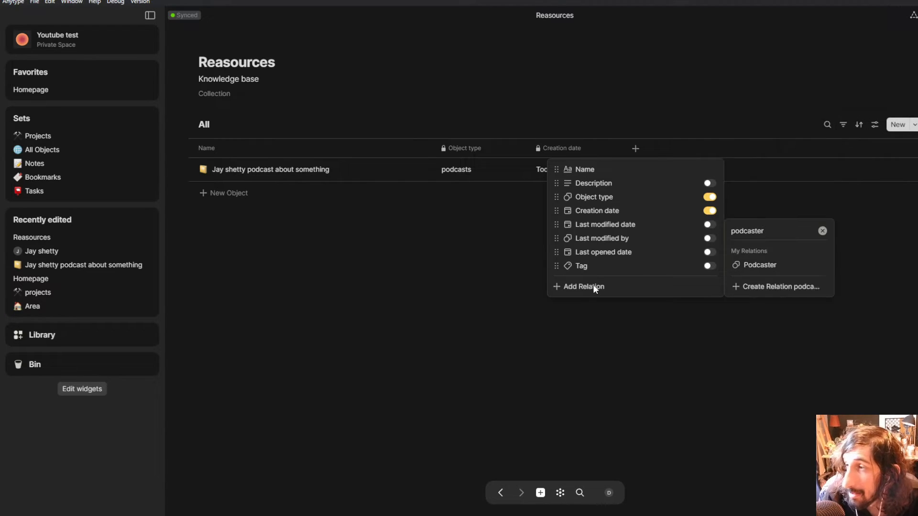
pyautogui.click(772, 265)
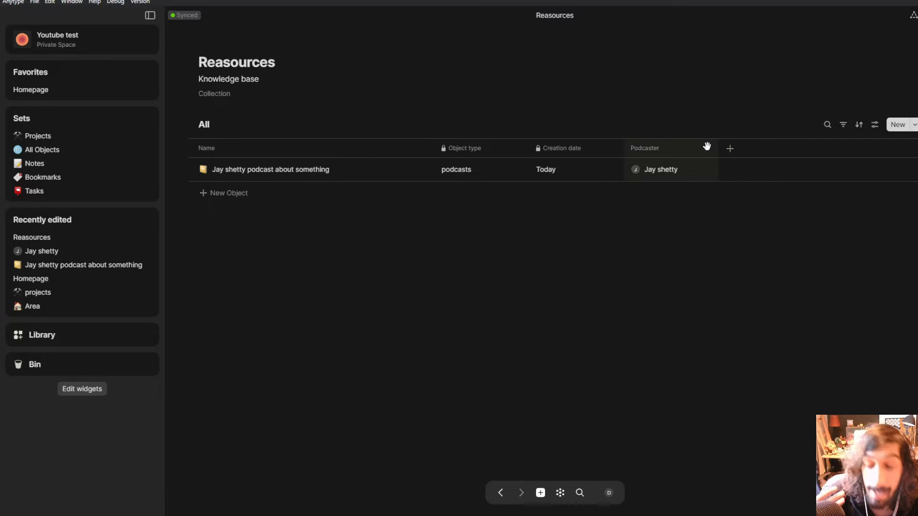
# Step: Add the existing "Related area or project" relation as a column in the Reasources collection
pyautogui.click(733, 150)
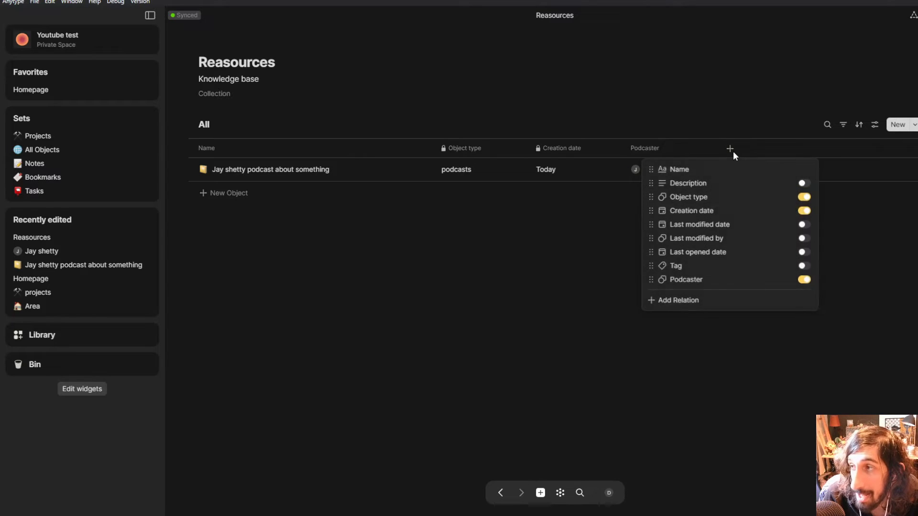
pyautogui.click(710, 305)
pyautogui.write('related')
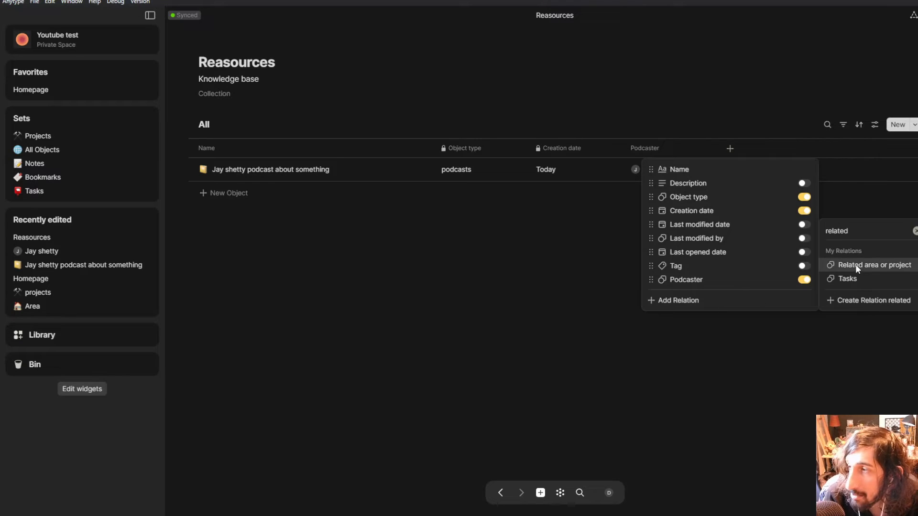
pyautogui.click(851, 266)
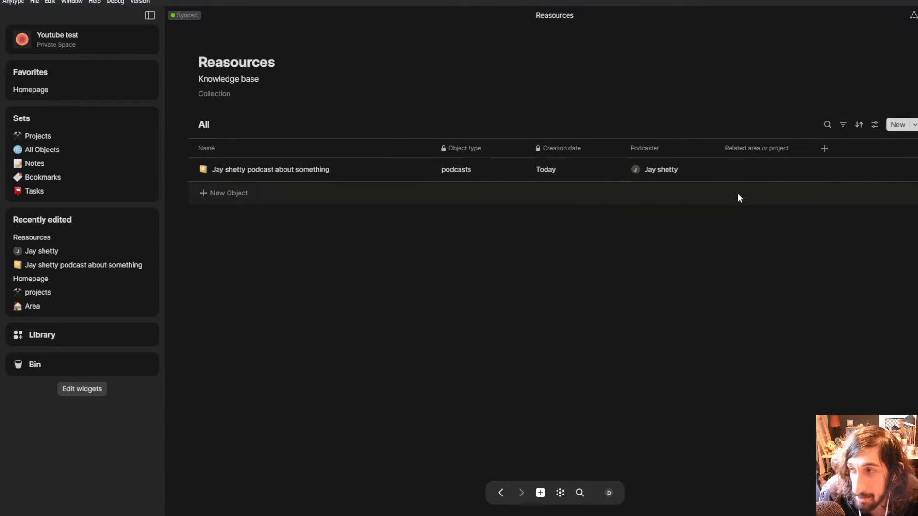
# Step: View the object linked in the podcast's Podcaster column and return to the collection
pyautogui.click(658, 170)
pyautogui.click(658, 170)
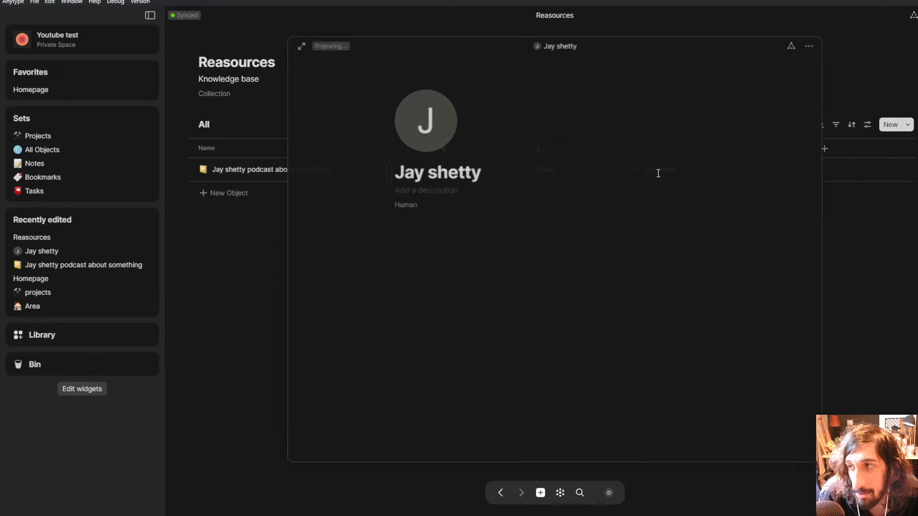
pyautogui.click(246, 201)
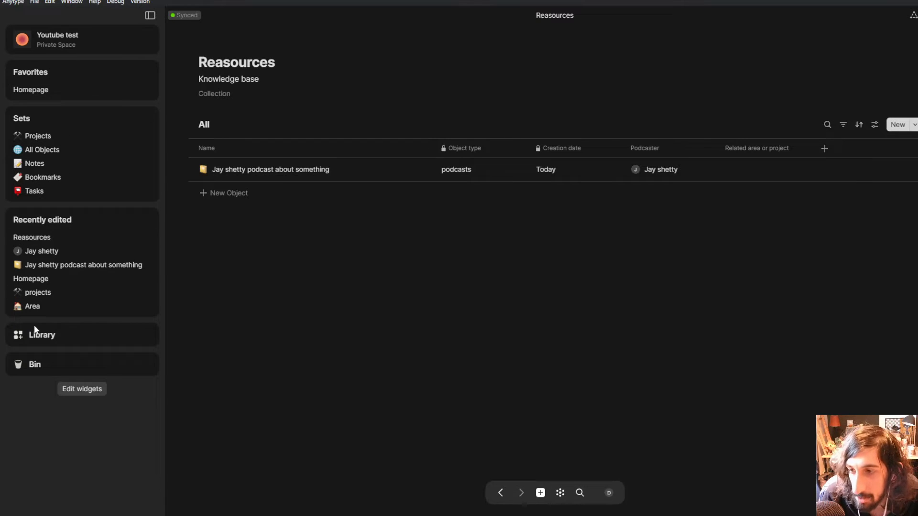
# Step: Find the articles type in the Library and add the existing Author relation to it
pyautogui.click(62, 336)
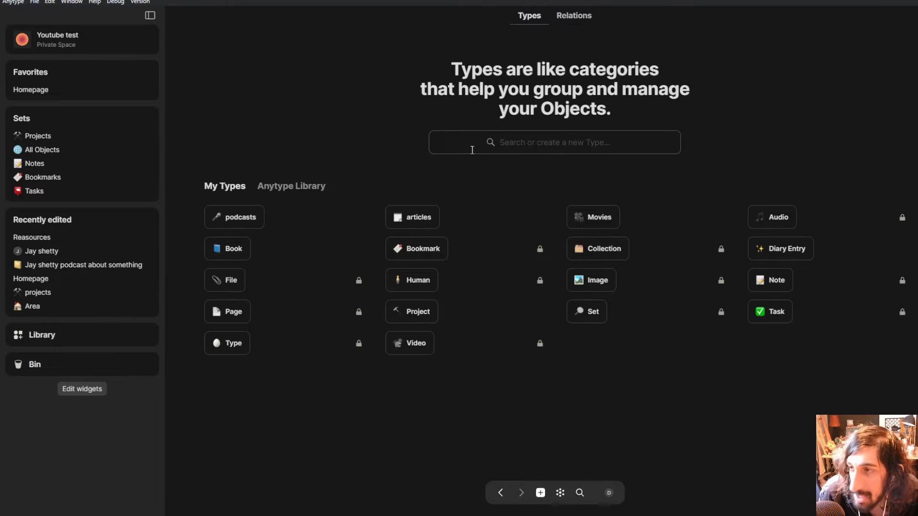
pyautogui.click(493, 140)
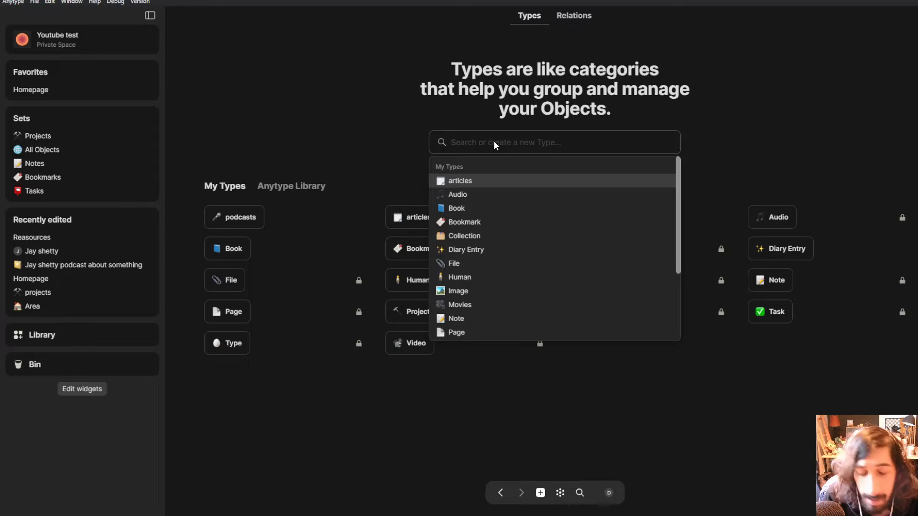
pyautogui.write('Articl')
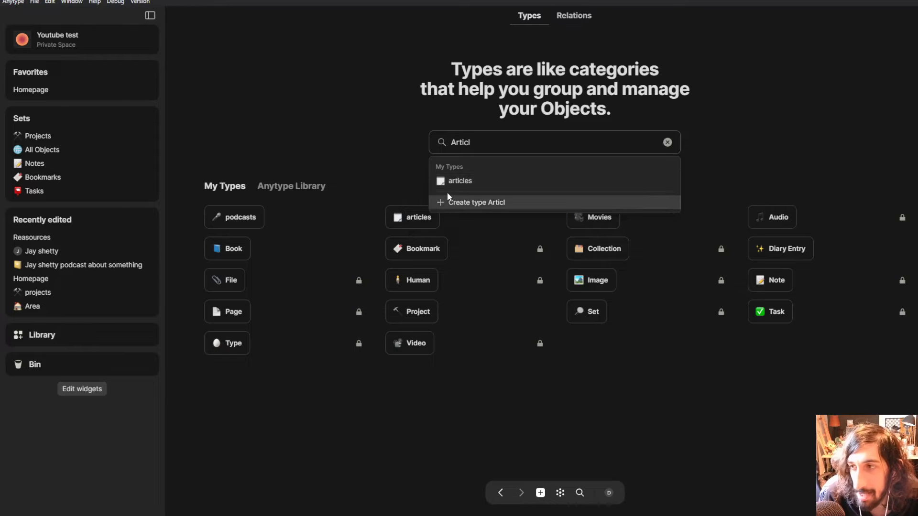
pyautogui.click(454, 181)
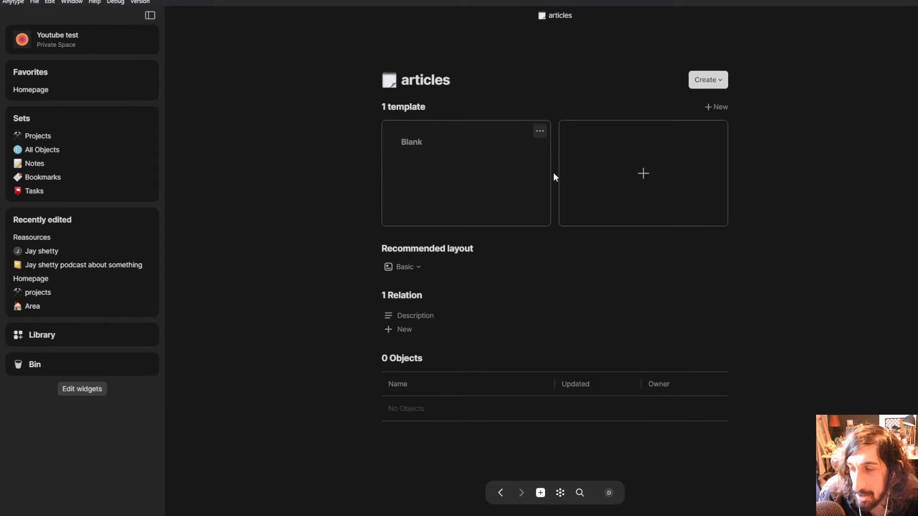
pyautogui.click(417, 326)
pyautogui.write('aut')
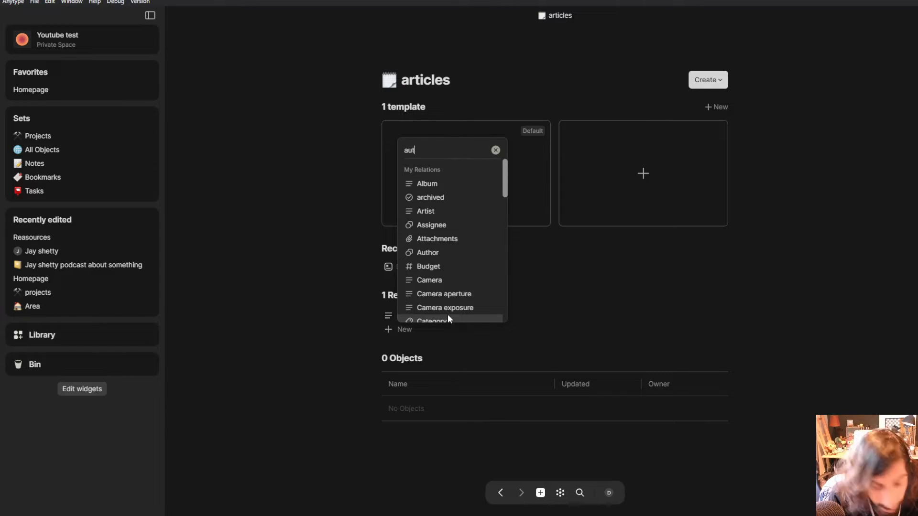
pyautogui.write('hor')
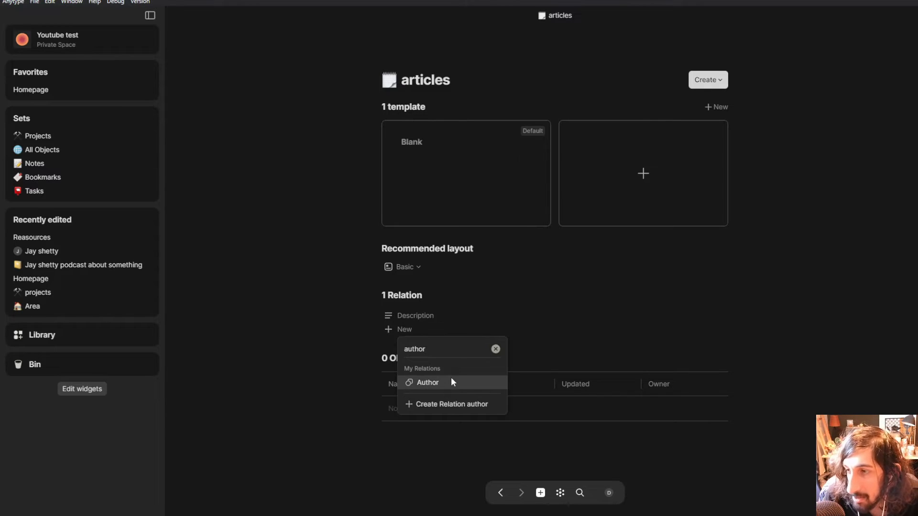
pyautogui.click(451, 382)
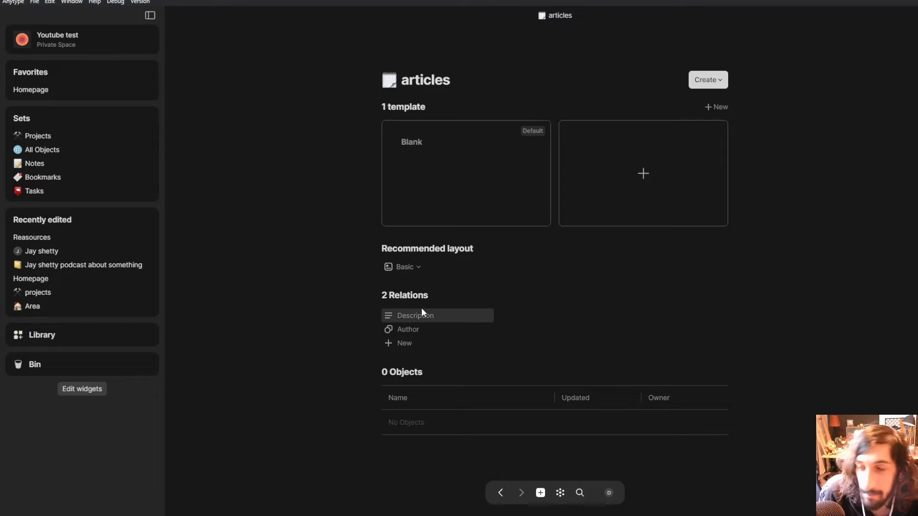
# Step: Create an articles template titled "Title" containing the Author relation, and set it as the default template
pyautogui.click(606, 187)
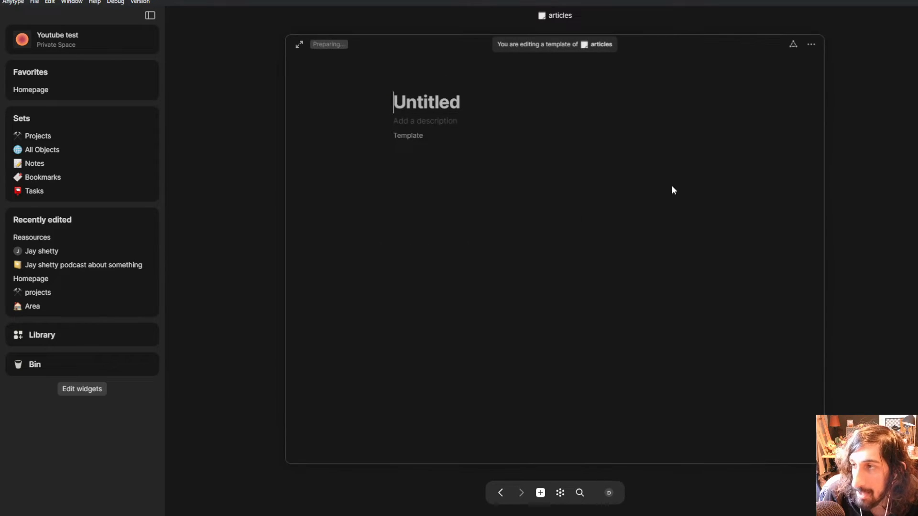
pyautogui.write('Title')
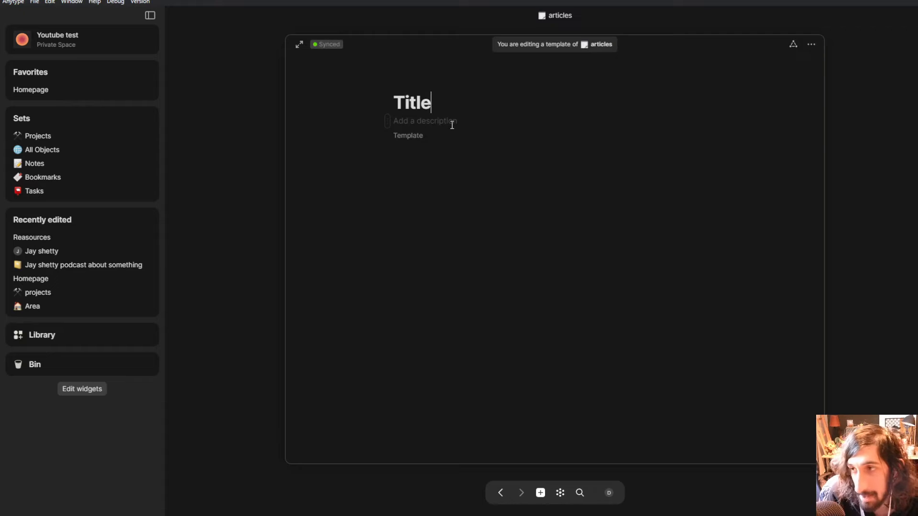
pyautogui.press('Return')
pyautogui.write('/')
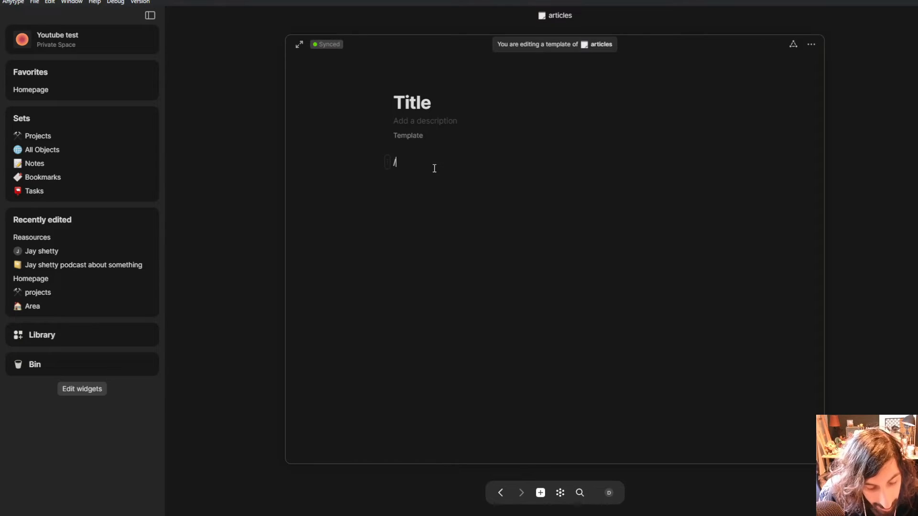
pyautogui.write('author')
pyautogui.press('Return')
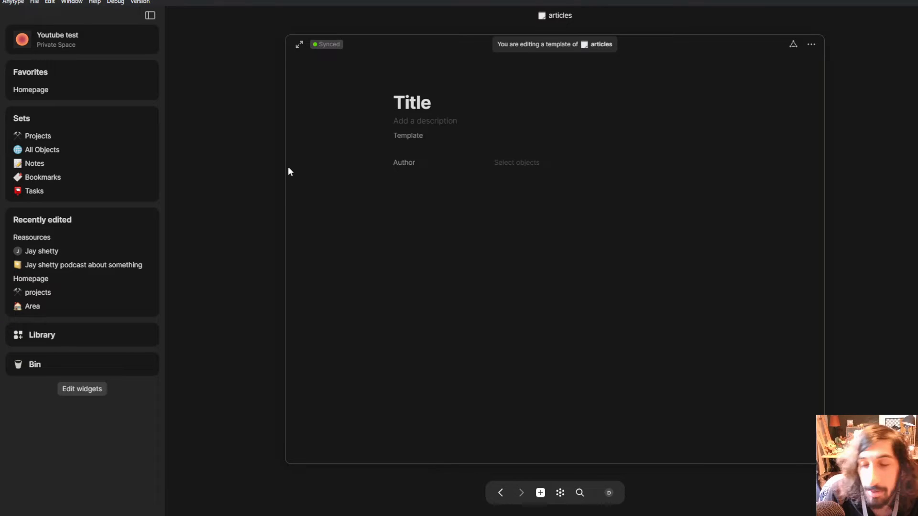
pyautogui.click(276, 190)
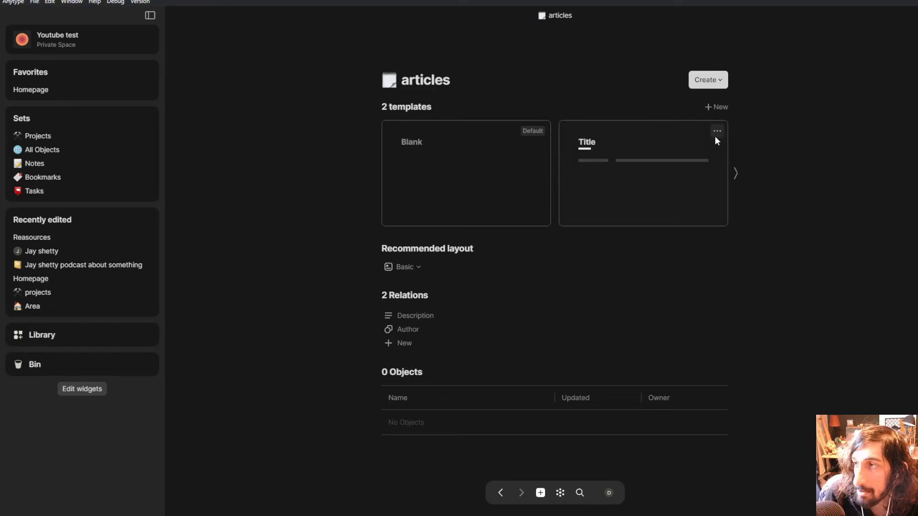
pyautogui.click(717, 131)
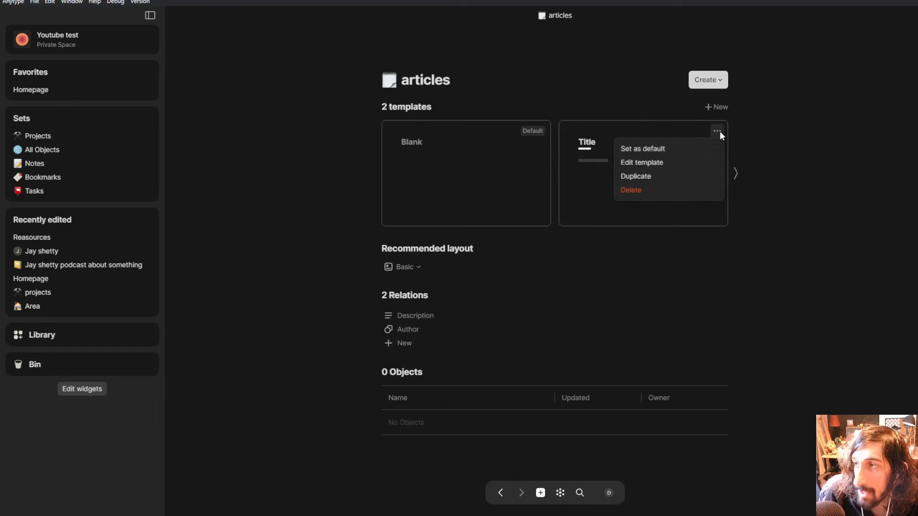
pyautogui.click(672, 149)
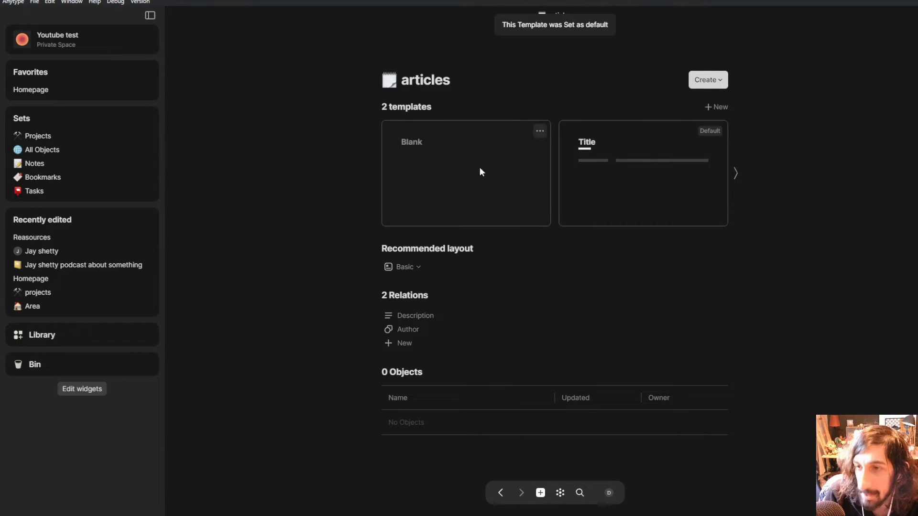
pyautogui.click(25, 91)
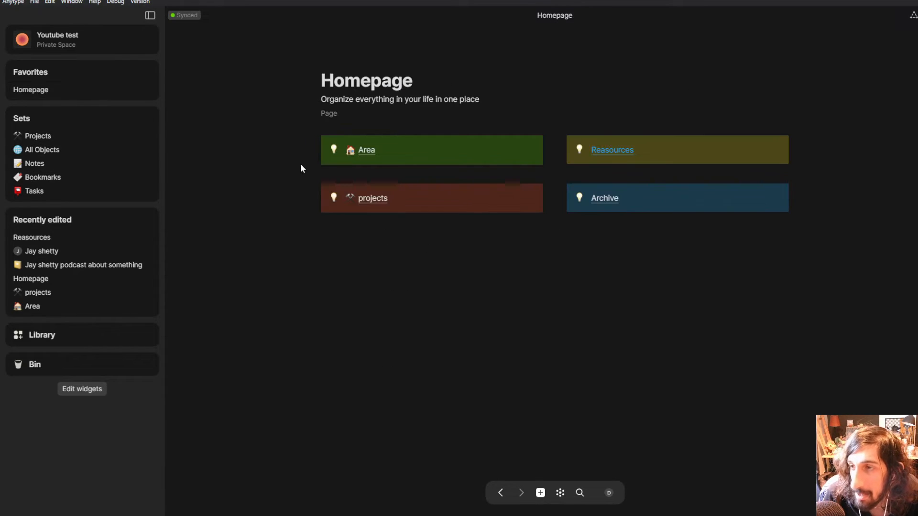
pyautogui.click(371, 149)
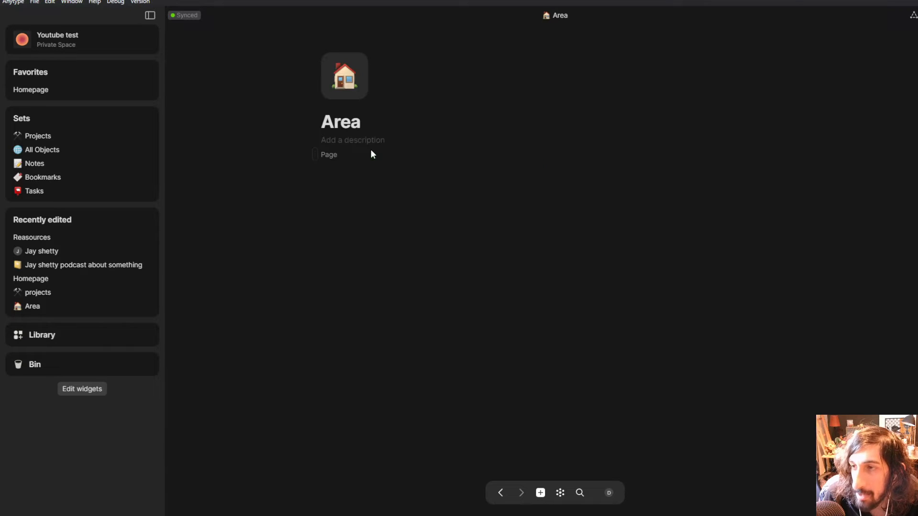
pyautogui.click(369, 183)
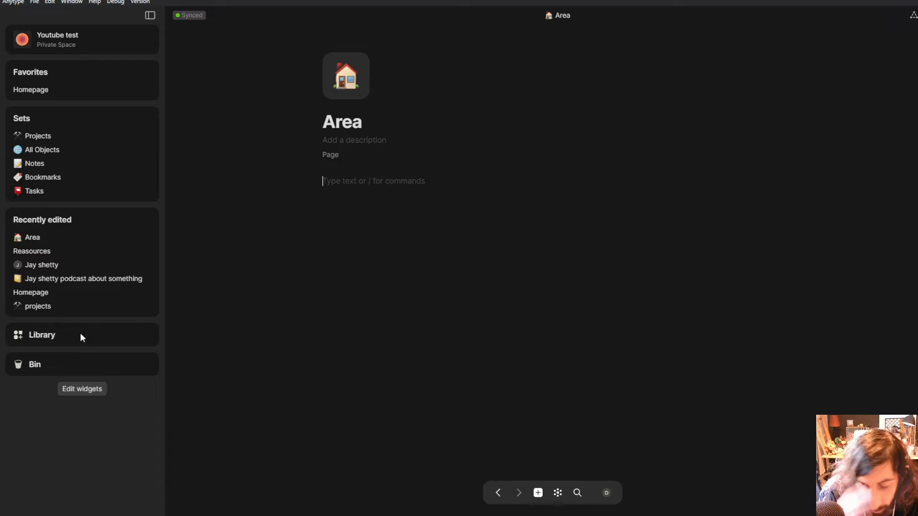
# Step: Create a new object type named "Youtube videos" in the Library and return to the list of types
pyautogui.click(35, 335)
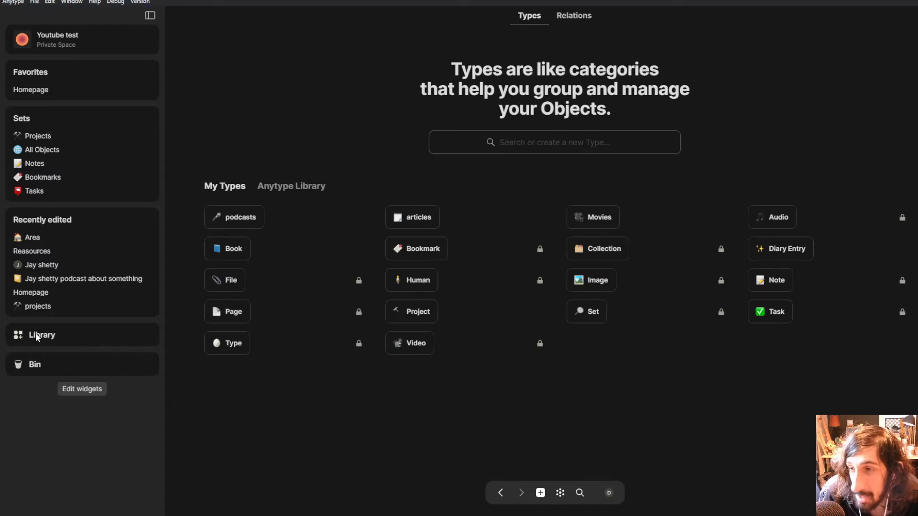
pyautogui.click(527, 146)
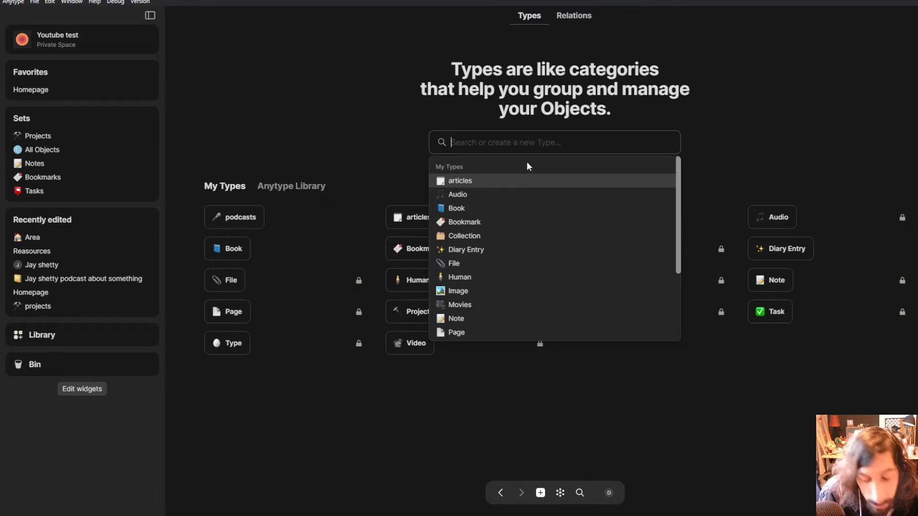
pyautogui.write('Youtube vi')
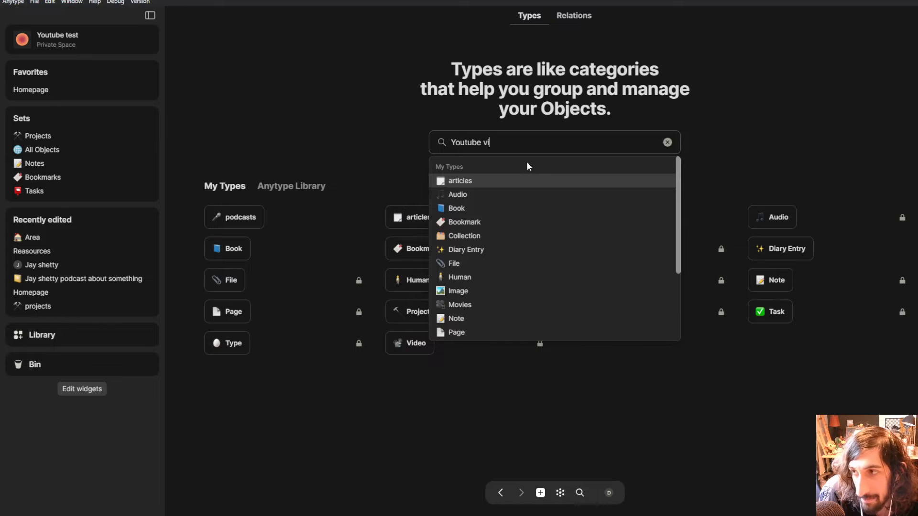
pyautogui.write('deos')
pyautogui.click(506, 168)
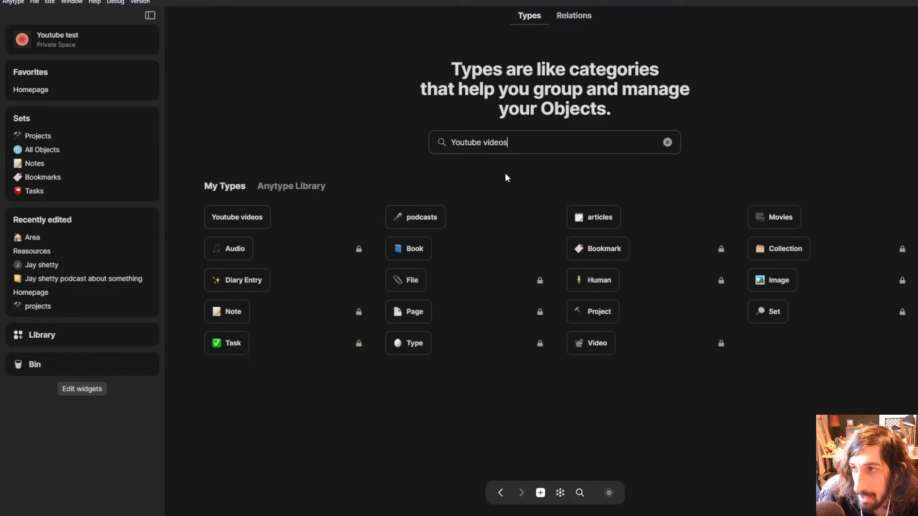
pyautogui.press('Escape')
# Step: Create a new object type named "Instagram" and return to the list of types
pyautogui.click(521, 143)
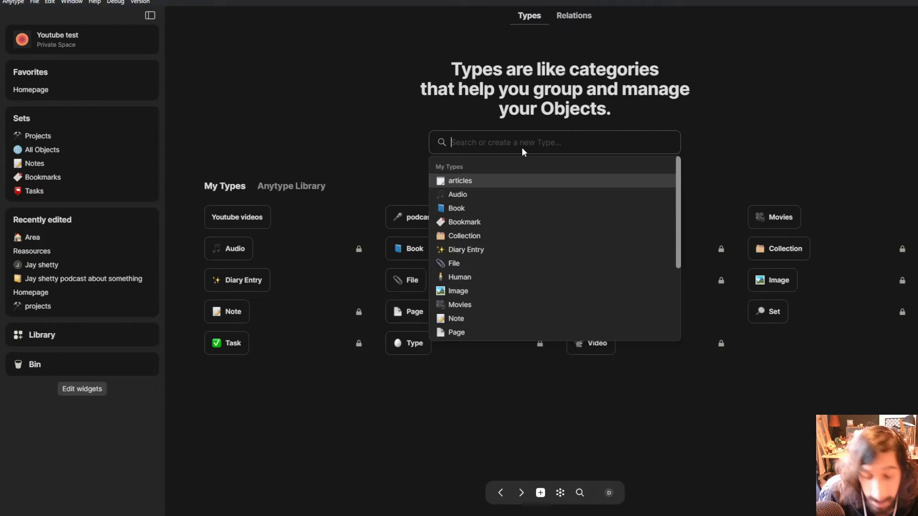
pyautogui.write('Instagra')
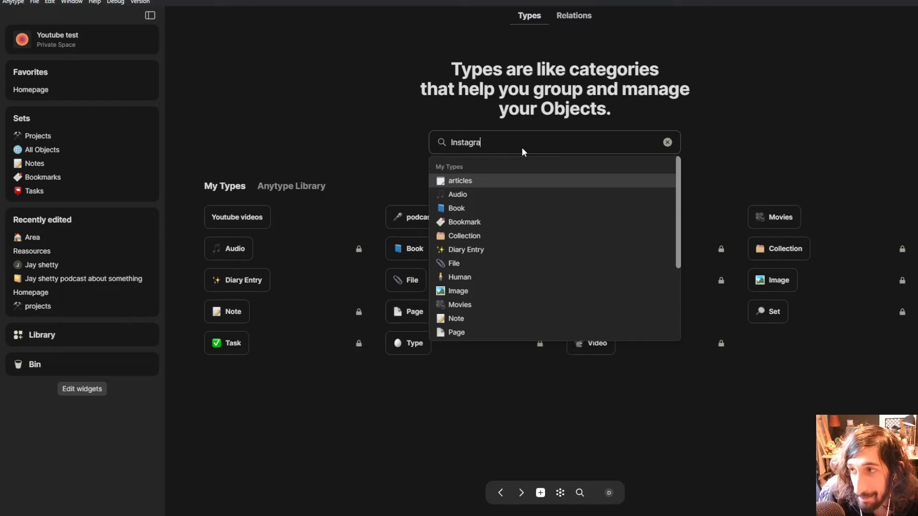
pyautogui.write('m')
pyautogui.click(499, 163)
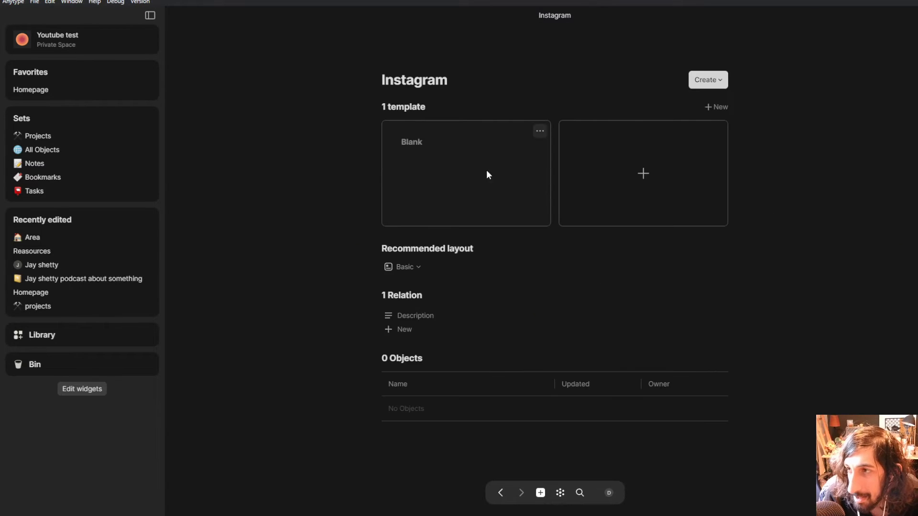
pyautogui.press('Escape')
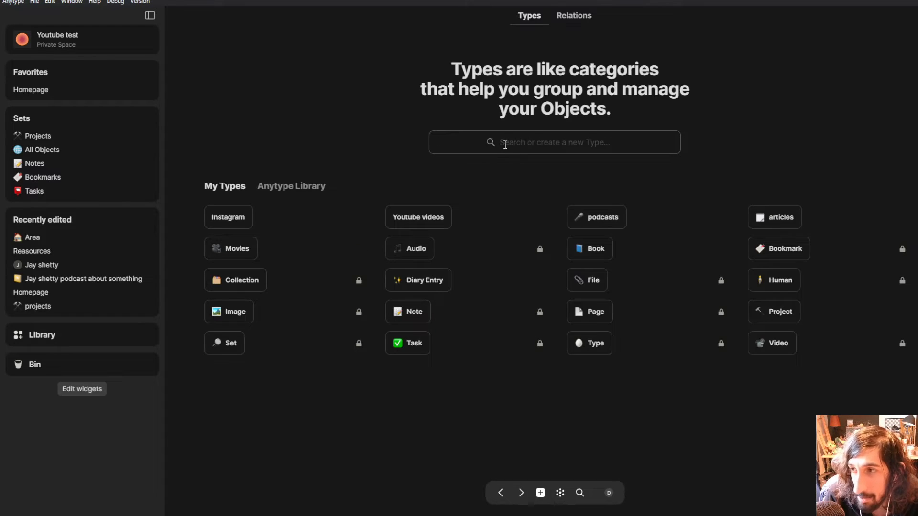
# Step: Create a new object type named "Tiktok" and return to the list of types
pyautogui.click(505, 147)
pyautogui.write('Tiktok')
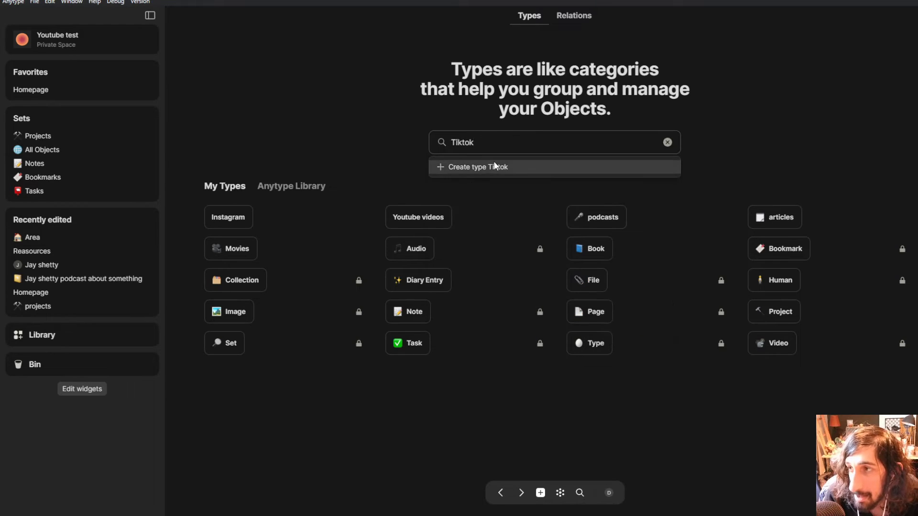
pyautogui.click(498, 167)
pyautogui.press('Escape')
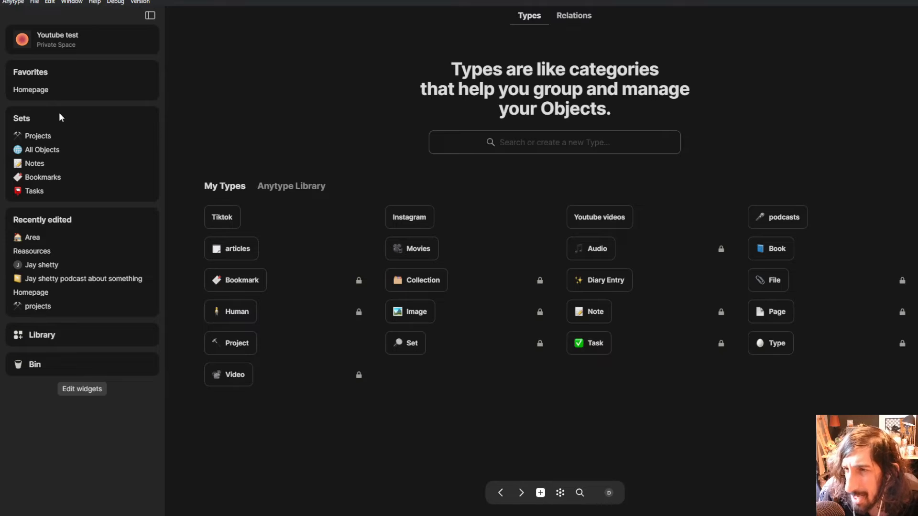
# Step: Open the Area page from the Homepage and insert a new Collection object titled "Social media ideas" in its body
pyautogui.click(50, 88)
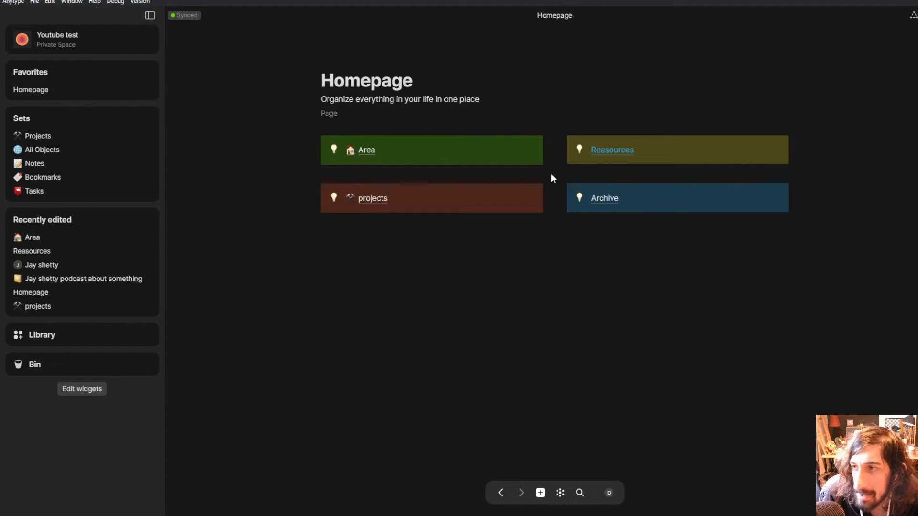
pyautogui.moveTo(357, 150); pyautogui.dragTo(365, 150)
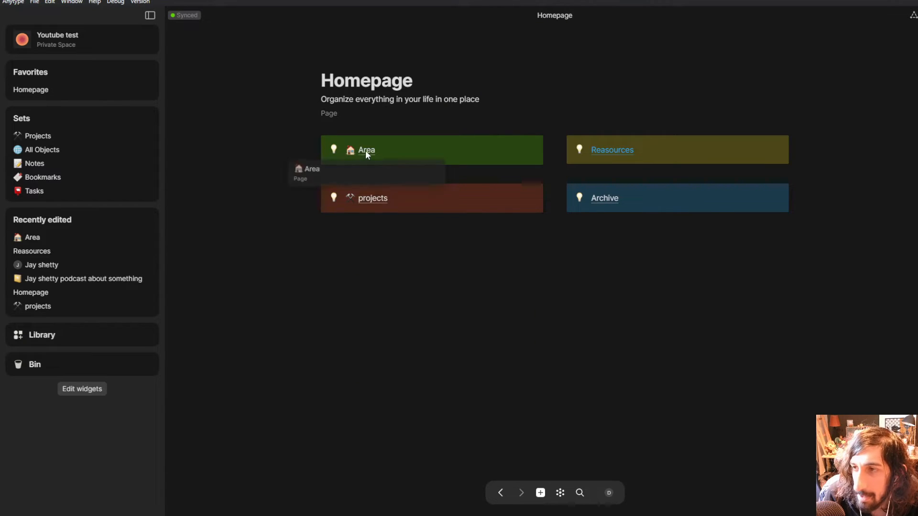
pyautogui.click(365, 151)
pyautogui.click(363, 179)
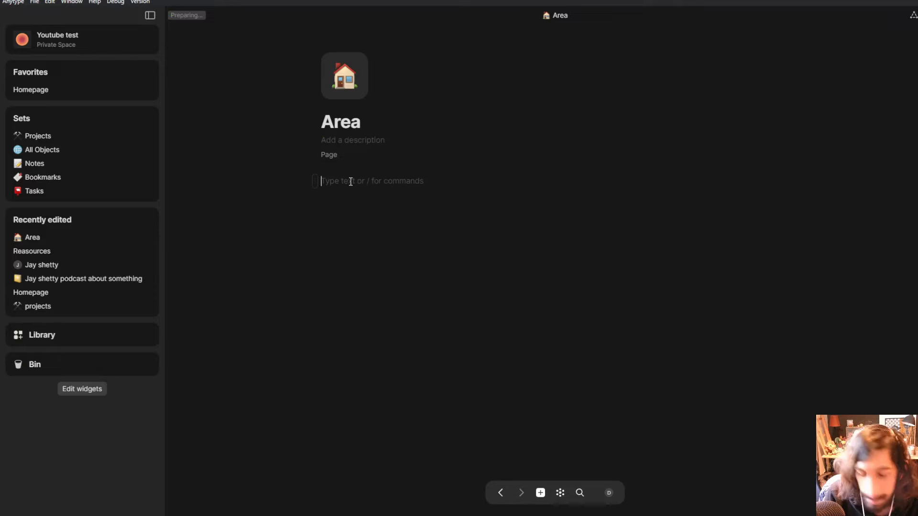
pyautogui.write('/')
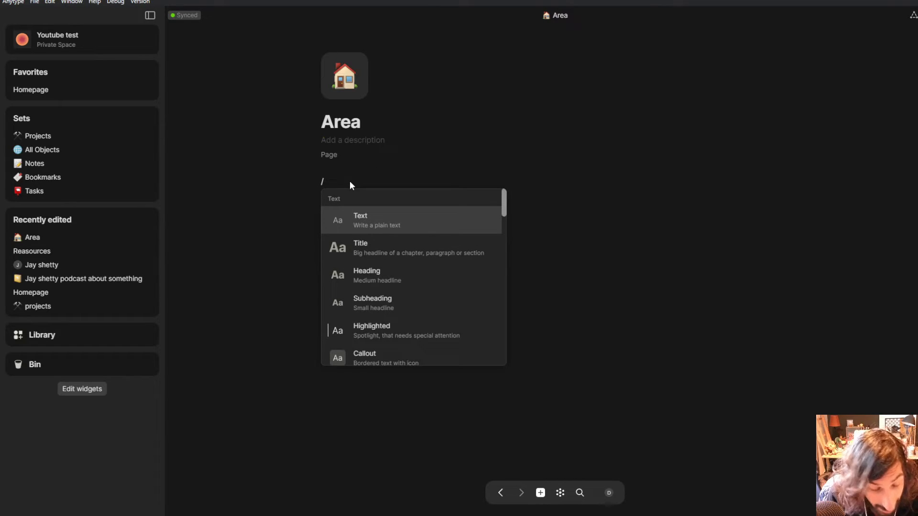
pyautogui.write('collec')
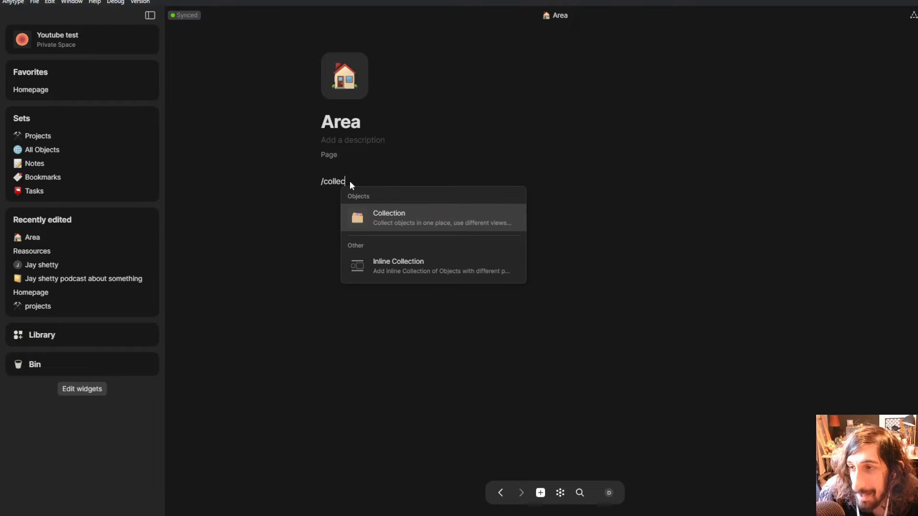
pyautogui.press('Return')
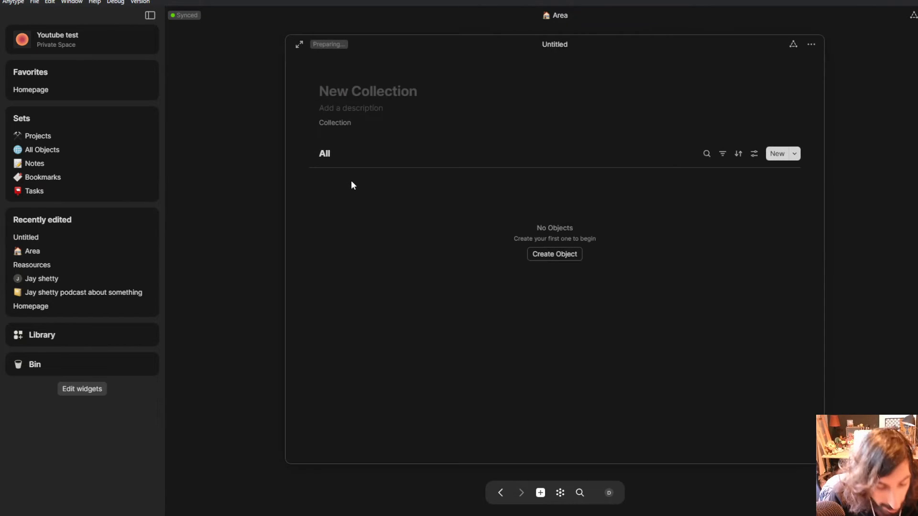
pyautogui.write('Sos')
pyautogui.press('BackSpace')
pyautogui.write('cial ')
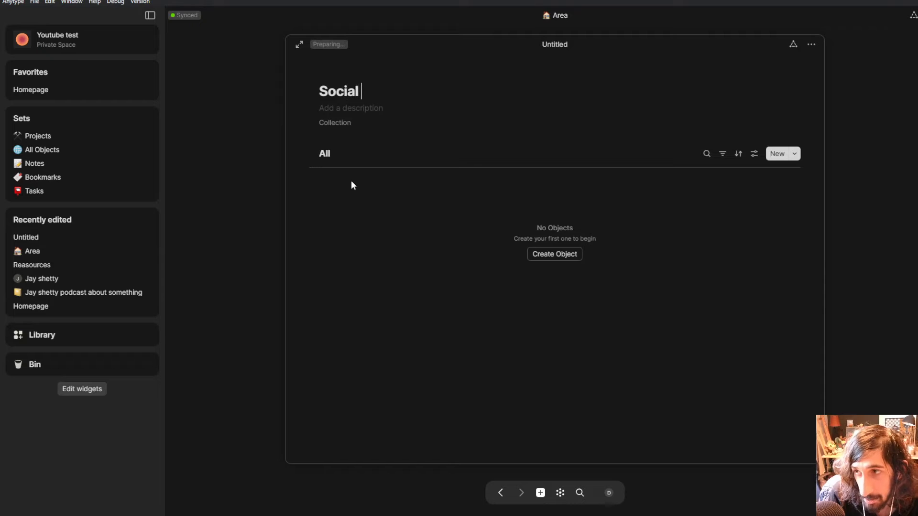
pyautogui.write('media ideas')
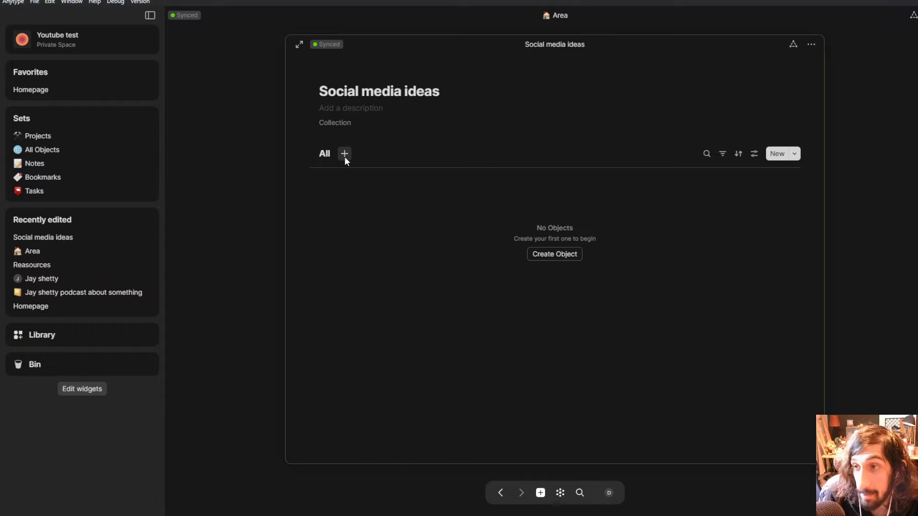
# Step: Create a first object in the Social media ideas collection and change its type to Youtube videos
pyautogui.click(552, 253)
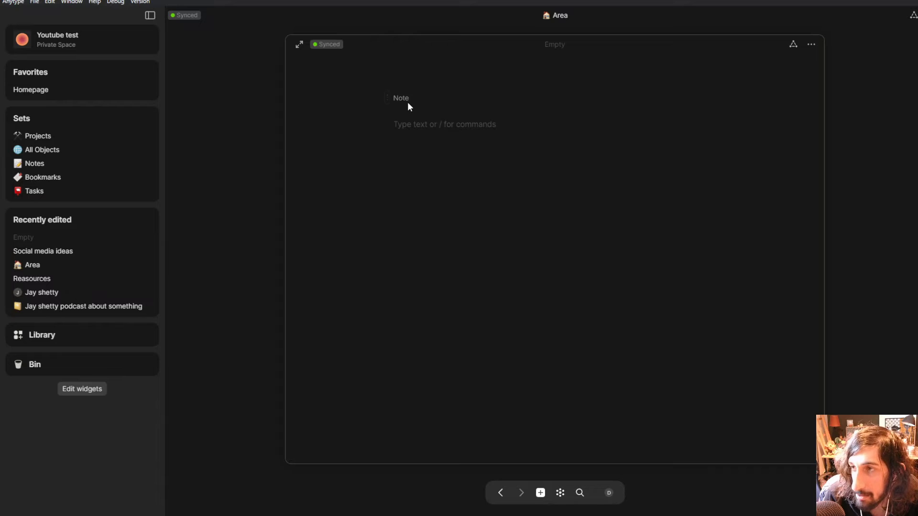
pyautogui.click(401, 99)
pyautogui.click(403, 102)
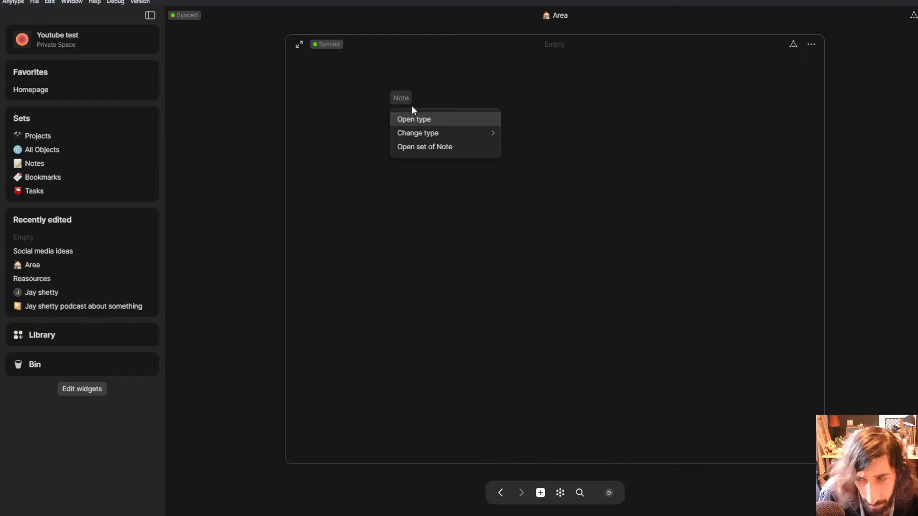
pyautogui.moveTo(430, 132)
pyautogui.write('podcast')
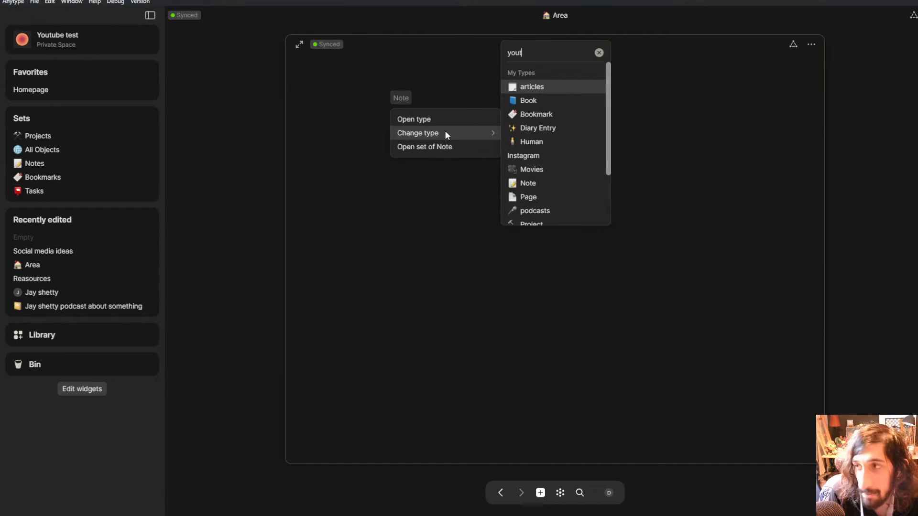
pyautogui.click(530, 143)
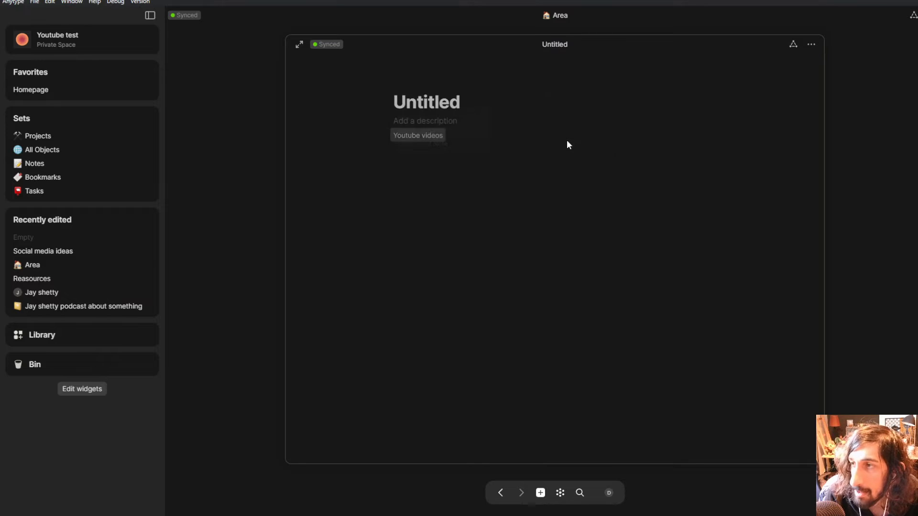
# Step: Title the Youtube videos object "Anytype tutorial", close it and open the Social media ideas collection as a full page
pyautogui.click(431, 101)
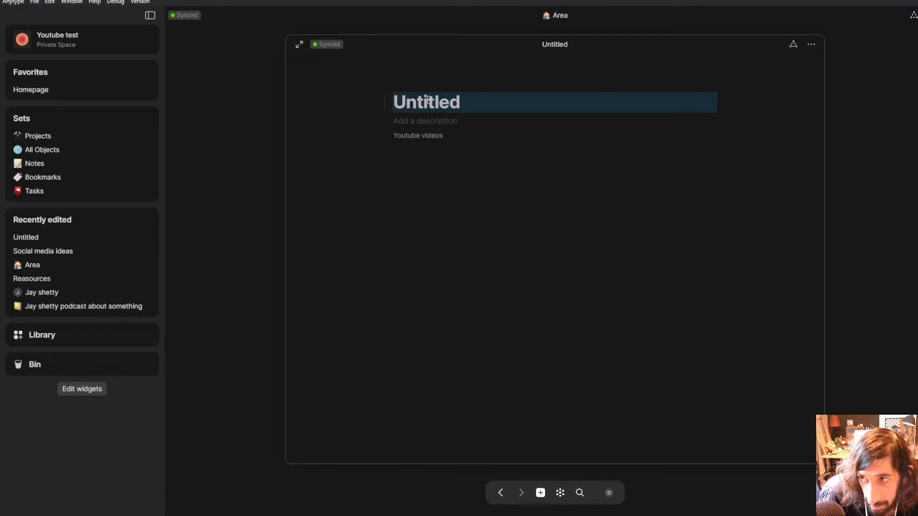
pyautogui.click(478, 96)
pyautogui.write('An')
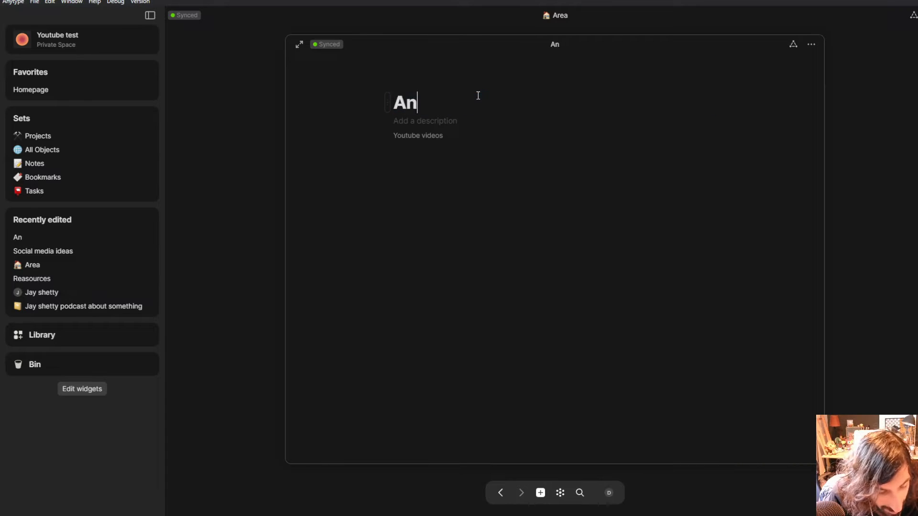
pyautogui.write('ytype tutroai')
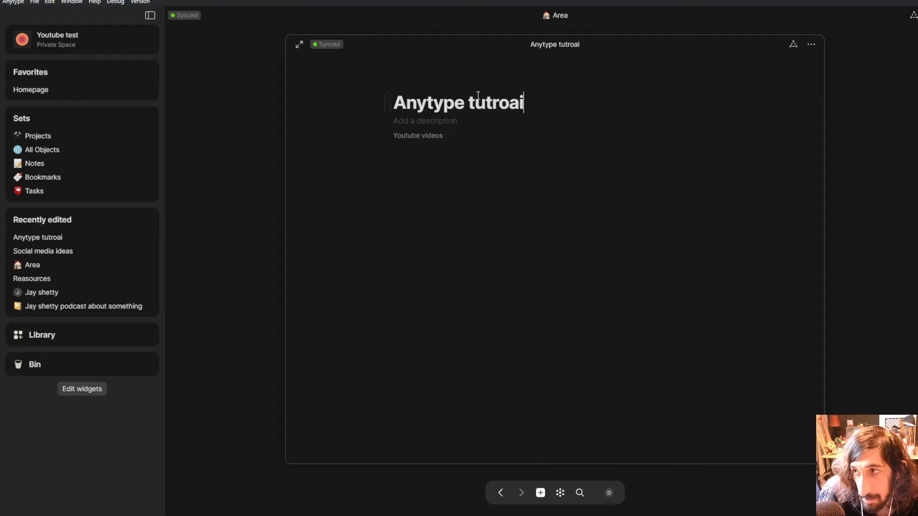
pyautogui.press('BackSpace')
pyautogui.press('BackSpace')
pyautogui.press('BackSpace')
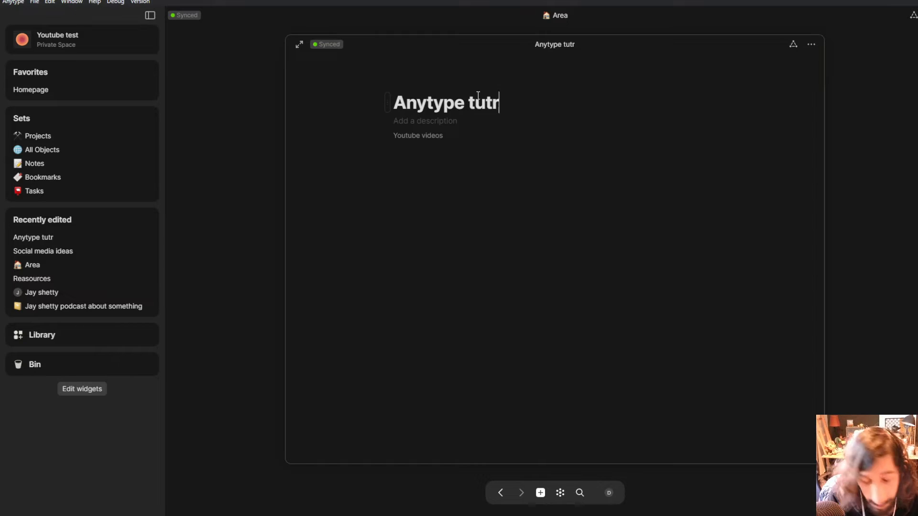
pyautogui.press('BackSpace')
pyautogui.write('orial')
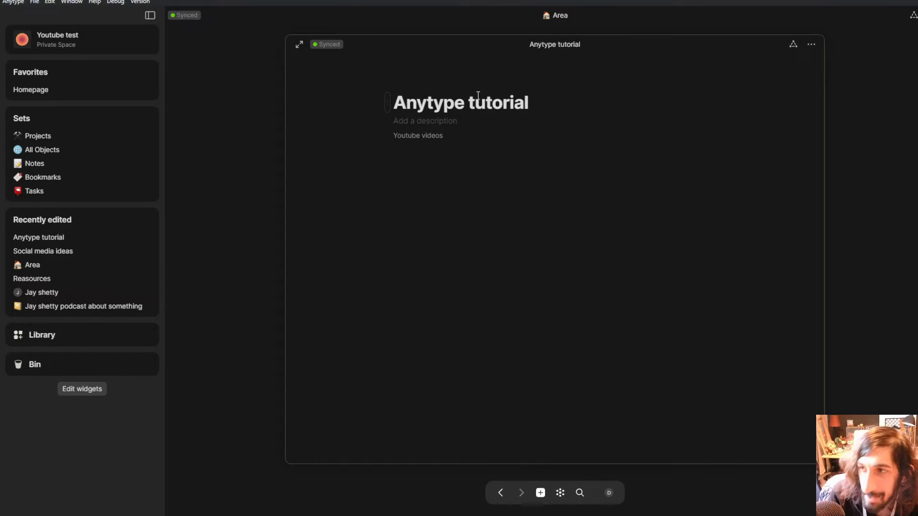
pyautogui.click(273, 148)
pyautogui.click(368, 176)
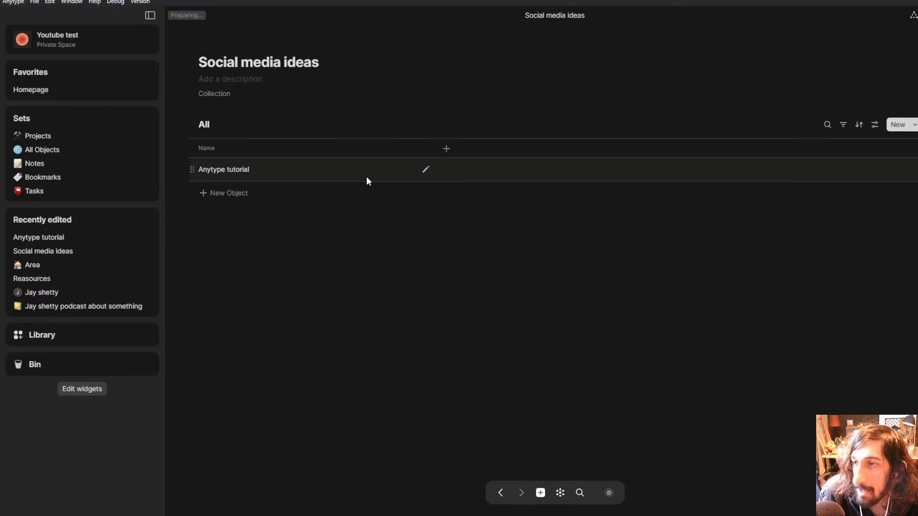
# Step: Add a second object to the Social media ideas collection and change its type to Instagram
pyautogui.click(234, 195)
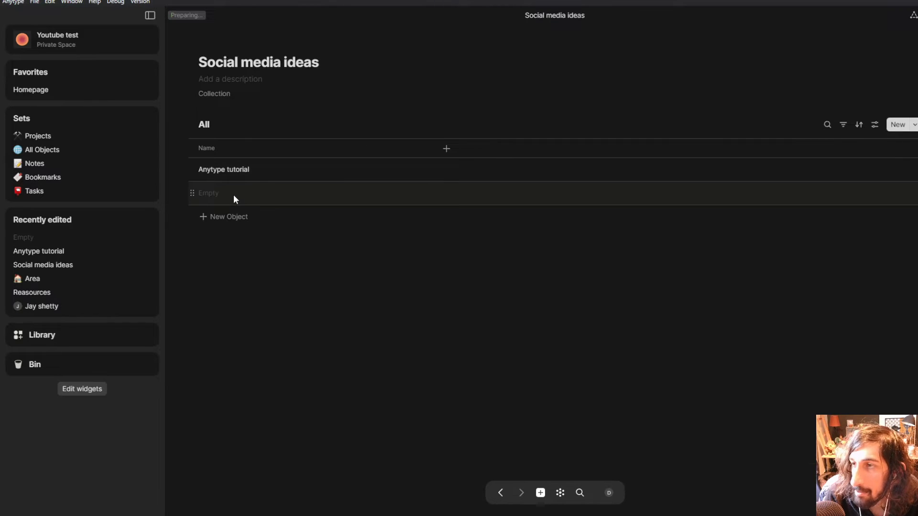
pyautogui.click(397, 98)
pyautogui.moveTo(423, 134)
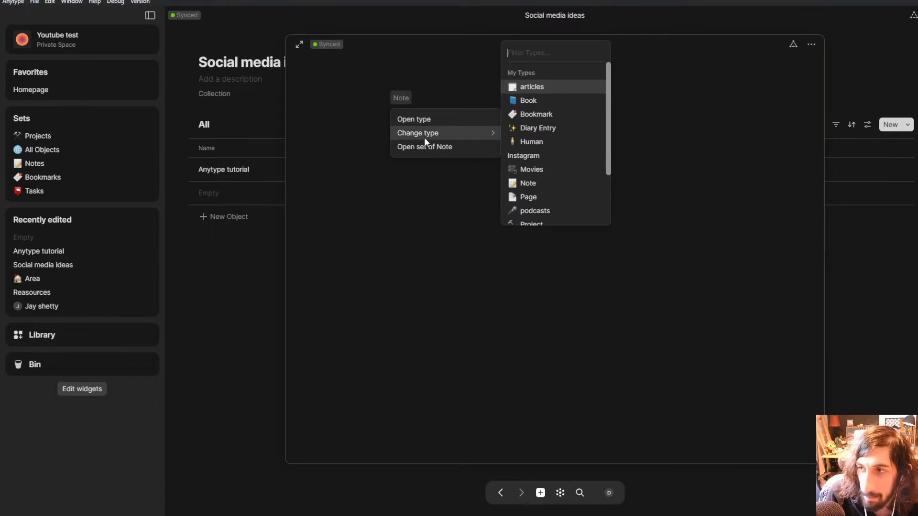
pyautogui.write('in')
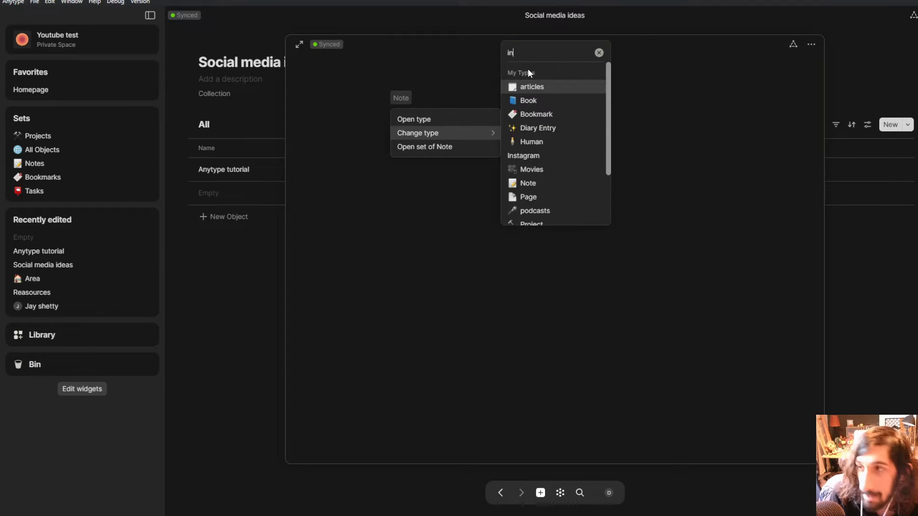
pyautogui.write('sta')
pyautogui.click(543, 140)
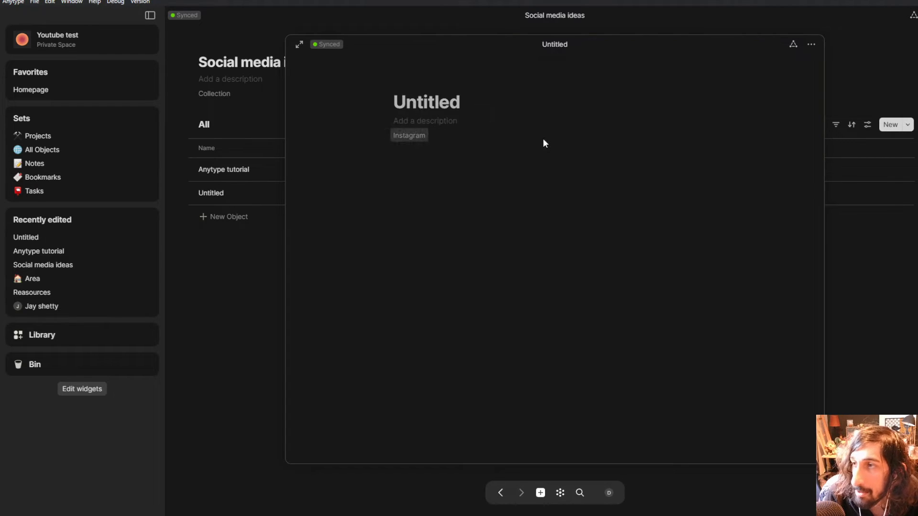
# Step: Title the Instagram object "How to style a suit" and return to the collection
pyautogui.click(428, 101)
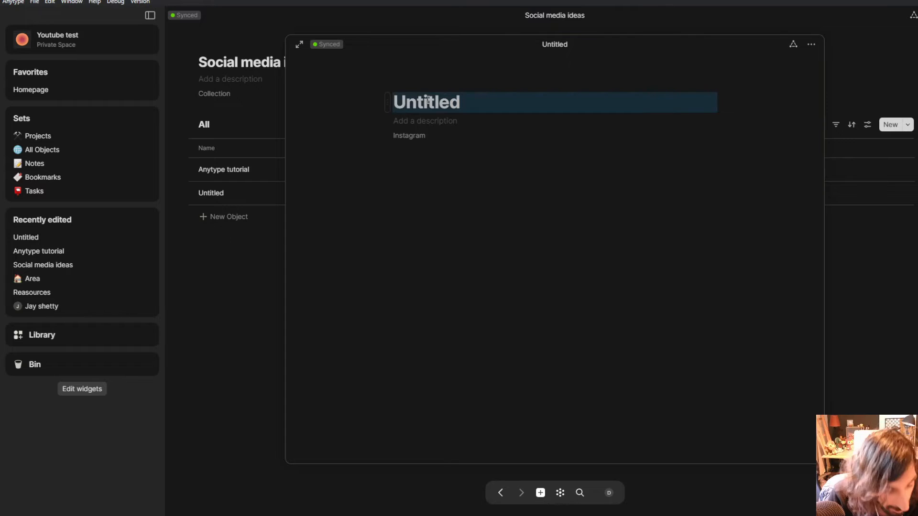
pyautogui.click(433, 104)
pyautogui.write('H')
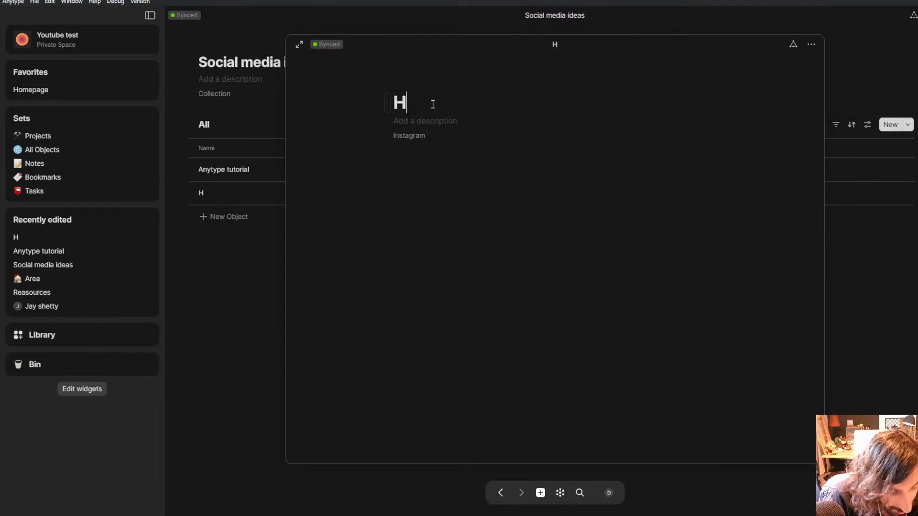
pyautogui.write('ow to styl')
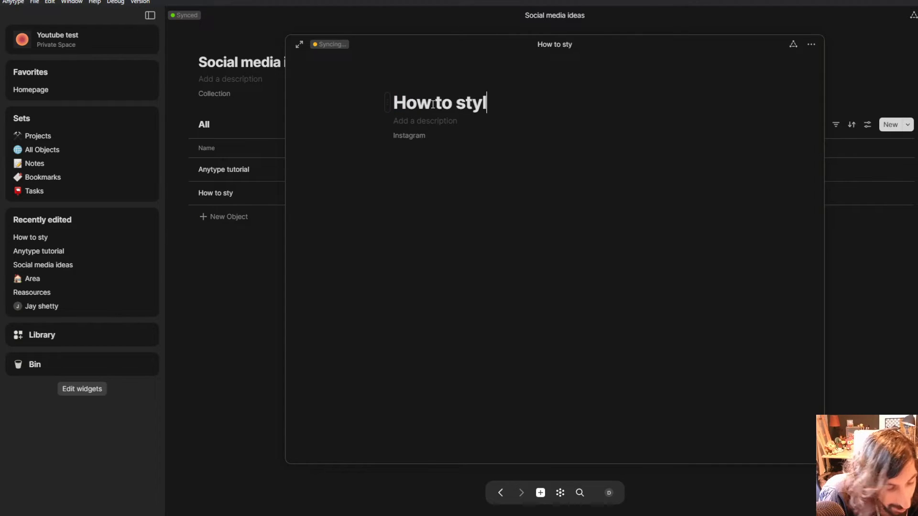
pyautogui.write('e a suit')
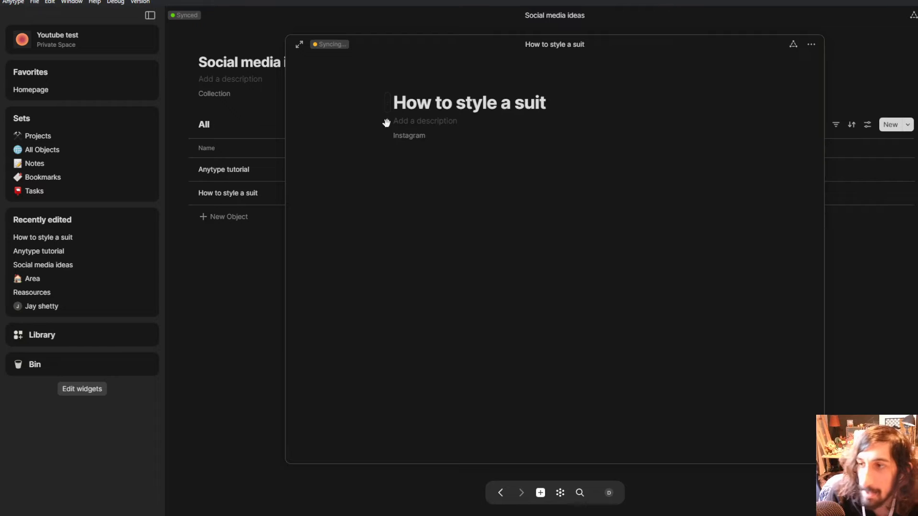
pyautogui.click(282, 262)
# Step: Add a third object to the Social media ideas collection and open the choices for changing its type
pyautogui.click(228, 210)
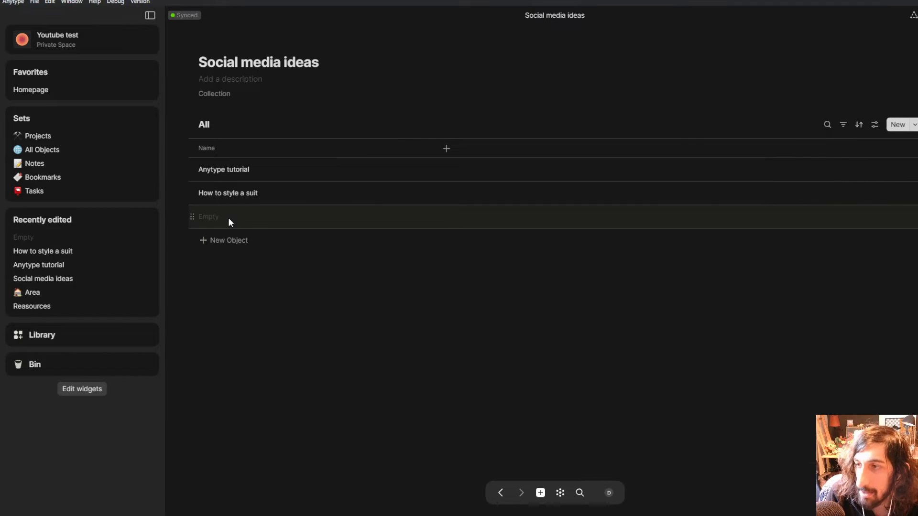
pyautogui.click(396, 101)
pyautogui.moveTo(419, 132)
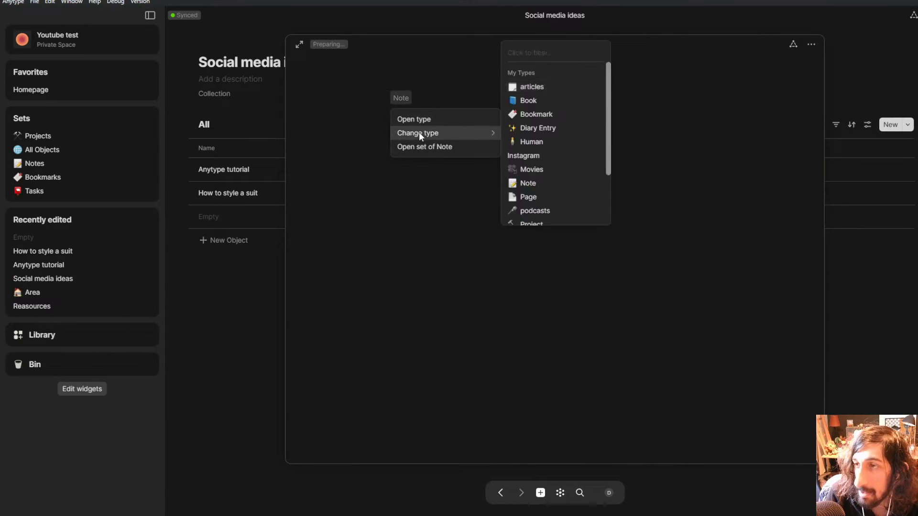
# Step: Change the new object's type from Note to Tiktok, title it Vlog and close it
pyautogui.write('tikt')
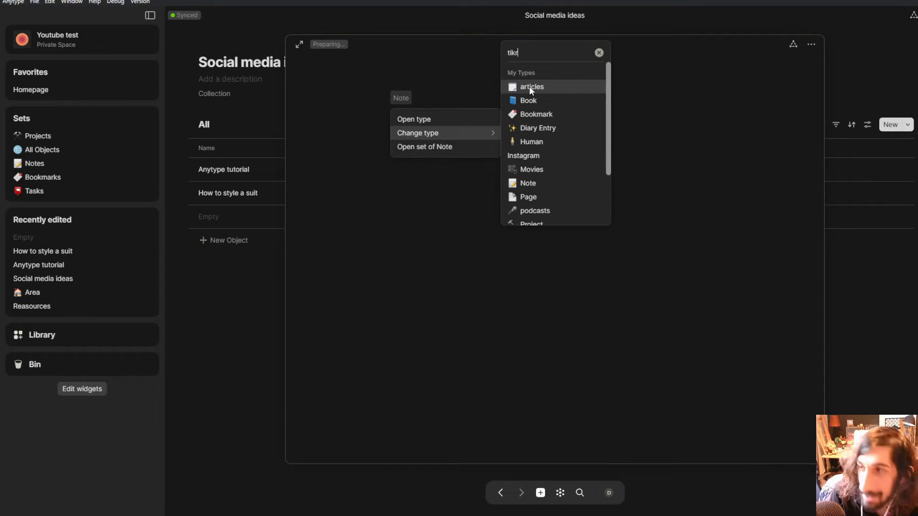
pyautogui.write('ok')
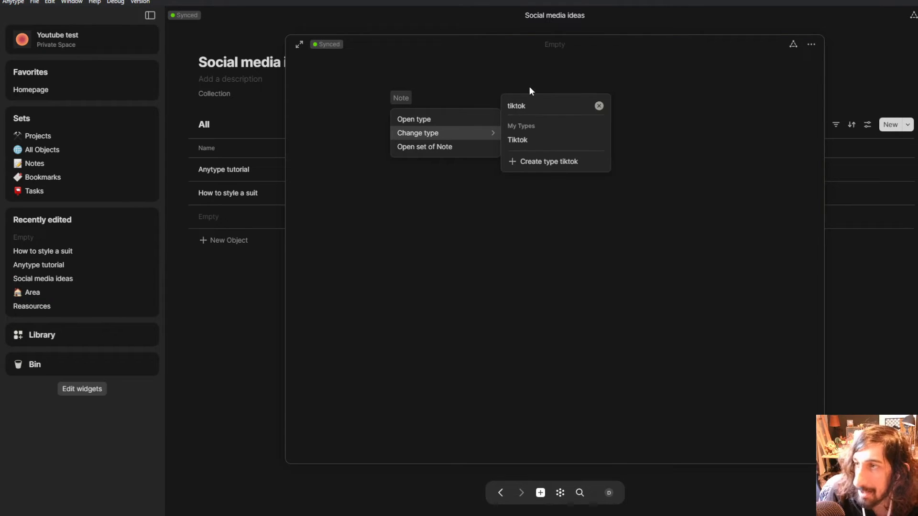
pyautogui.click(537, 160)
pyautogui.click(427, 103)
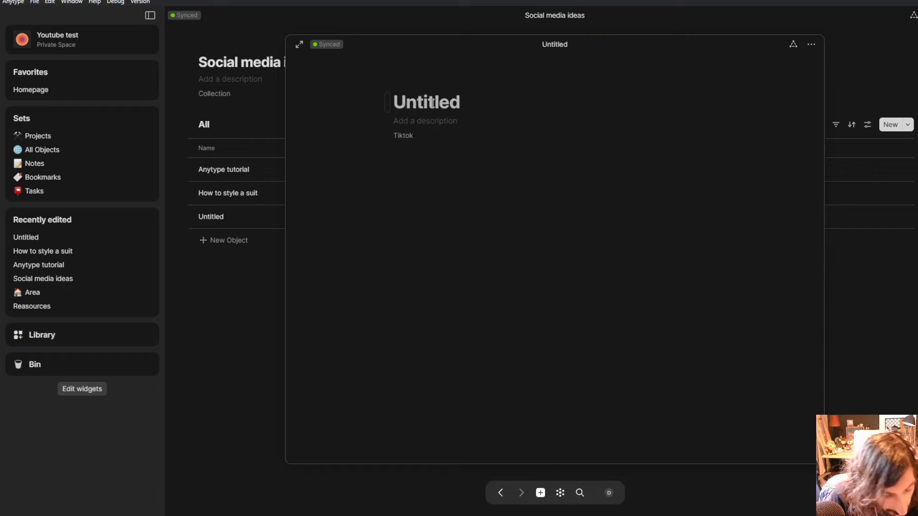
pyautogui.write('Vlog')
pyautogui.click(423, 19)
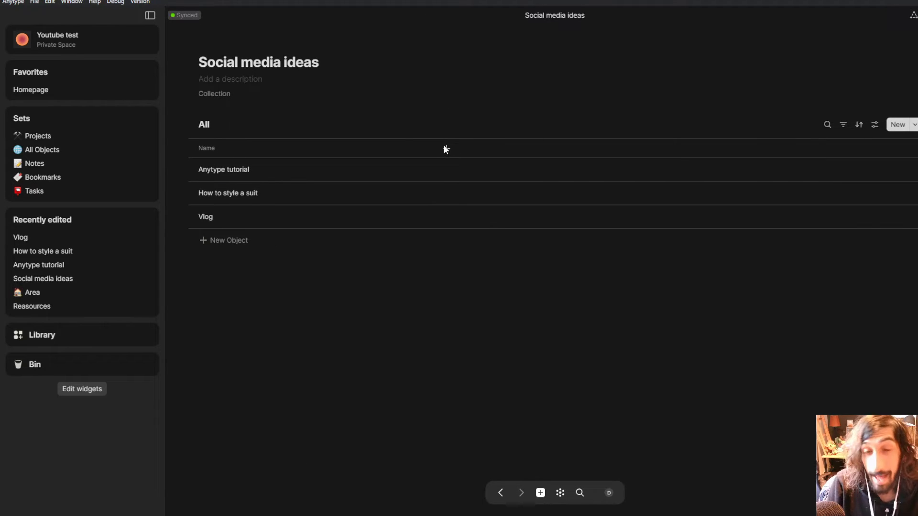
# Step: Show the Object type relation as a column in the Social media ideas collection
pyautogui.click(446, 149)
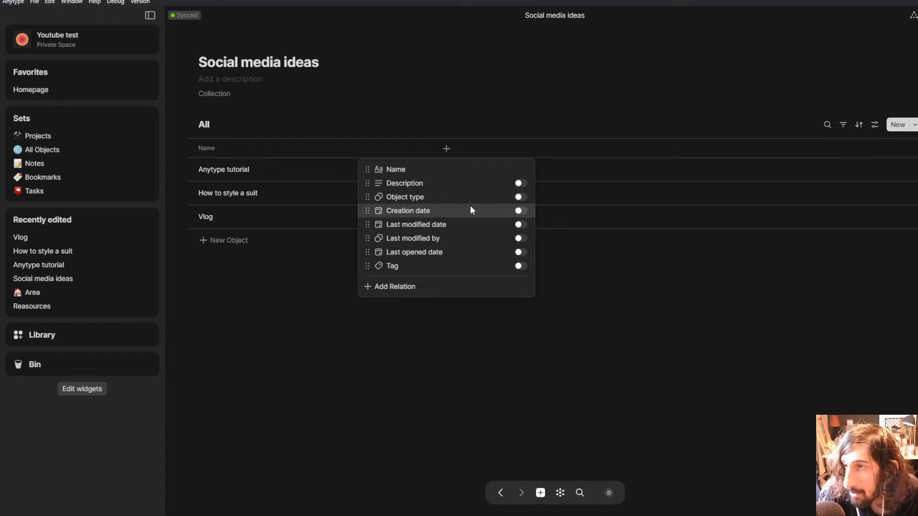
pyautogui.click(520, 197)
pyautogui.click(422, 274)
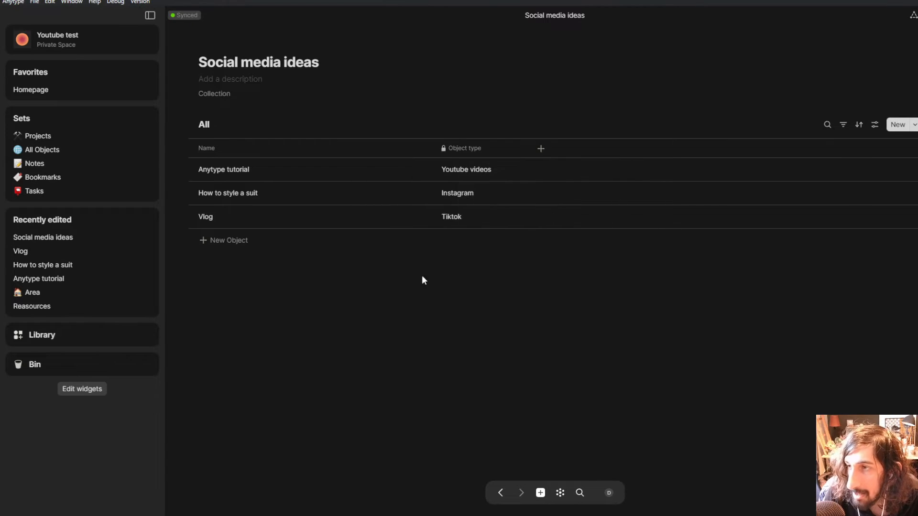
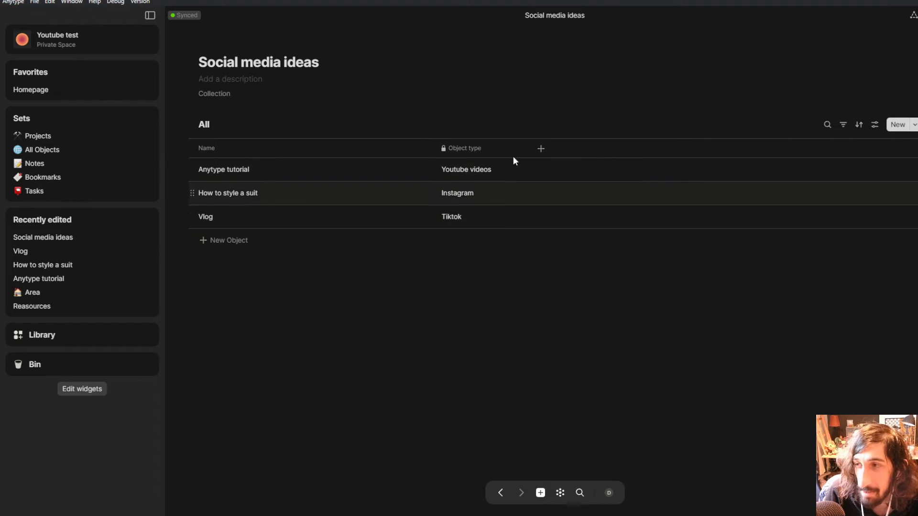
# Step: Create a new relation named "Tag for social media" with the relation type Tag in the collection
pyautogui.click(541, 149)
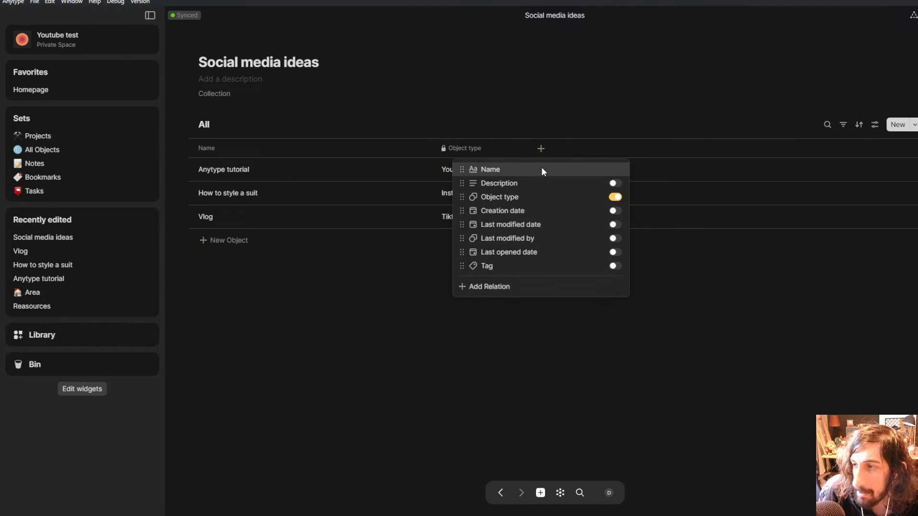
pyautogui.click(512, 288)
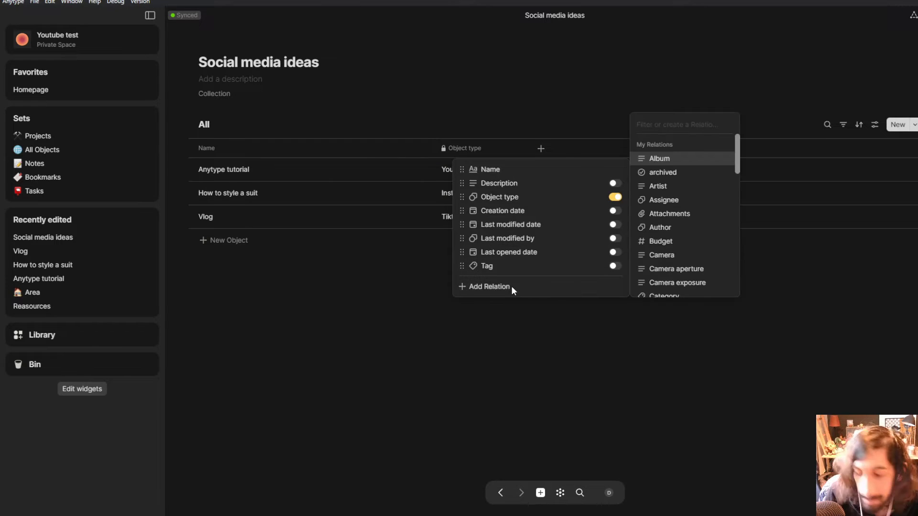
pyautogui.write('g')
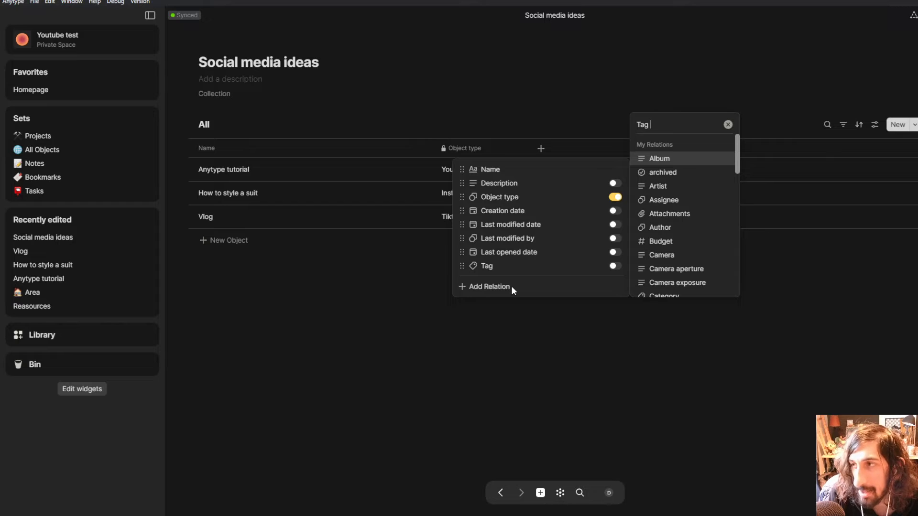
pyautogui.write(' for social media')
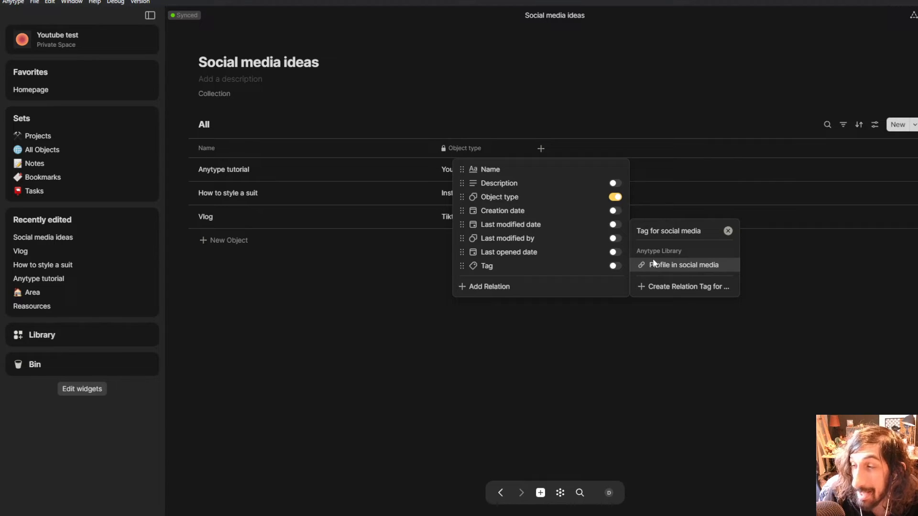
pyautogui.click(674, 287)
pyautogui.moveTo(787, 313)
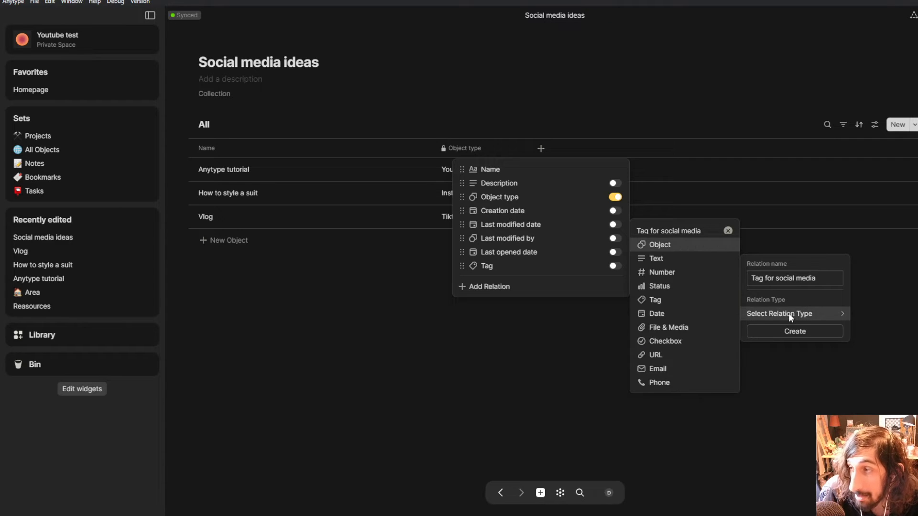
pyautogui.click(659, 300)
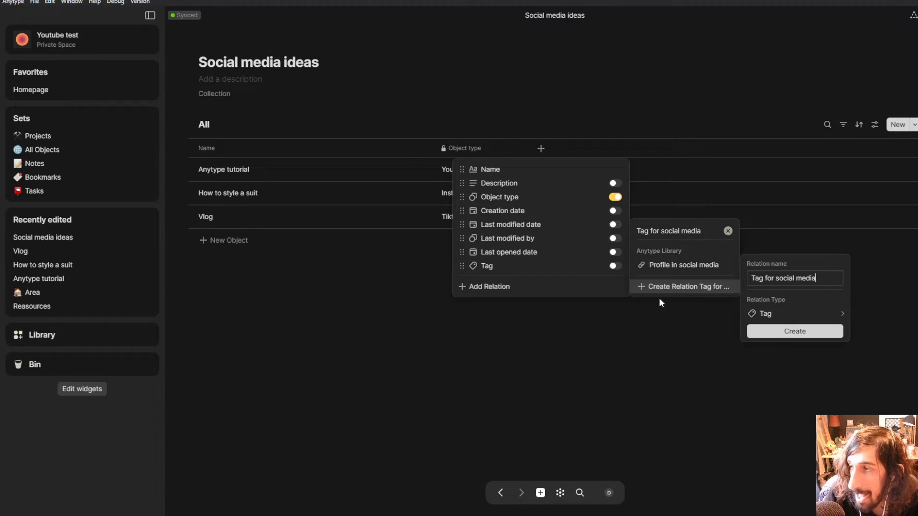
pyautogui.click(783, 329)
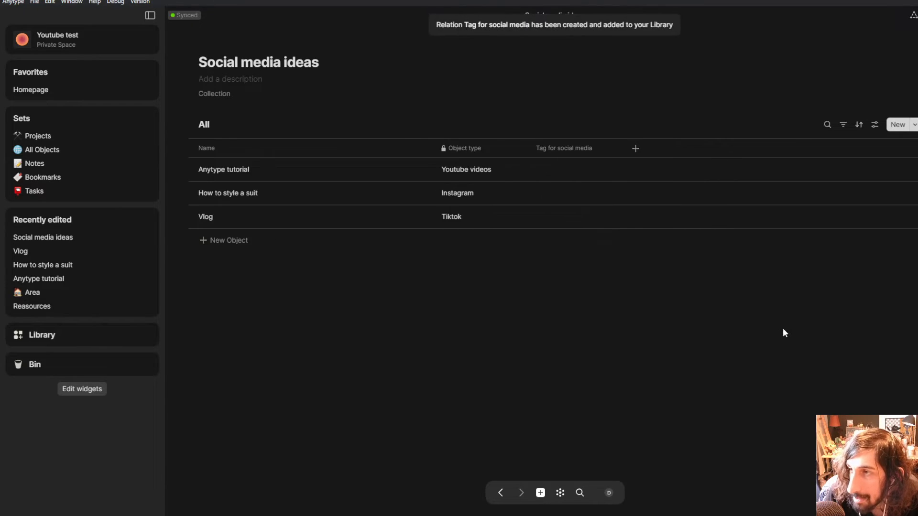
# Step: Create the tag options "Secamore" and "My personal social media" in the Anytype tutorial row's Tag for social media cell
pyautogui.click(558, 167)
pyautogui.write('S')
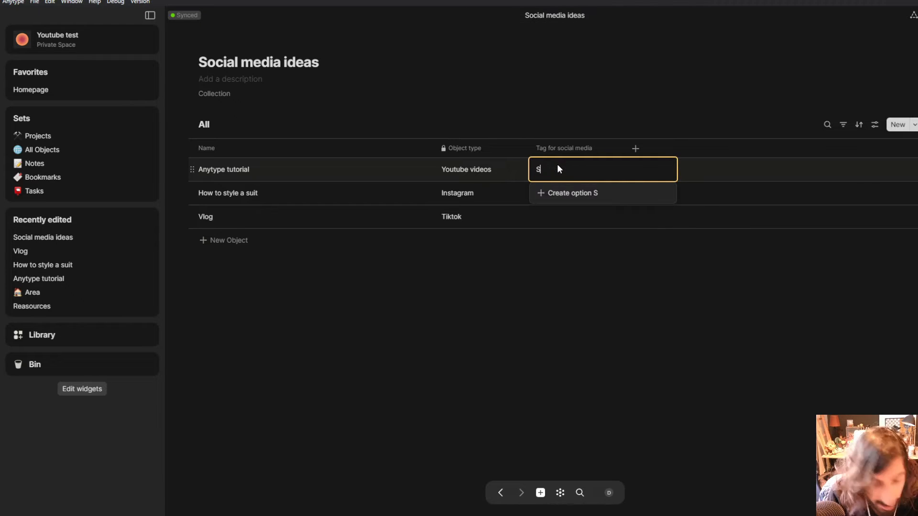
pyautogui.write('ecamore')
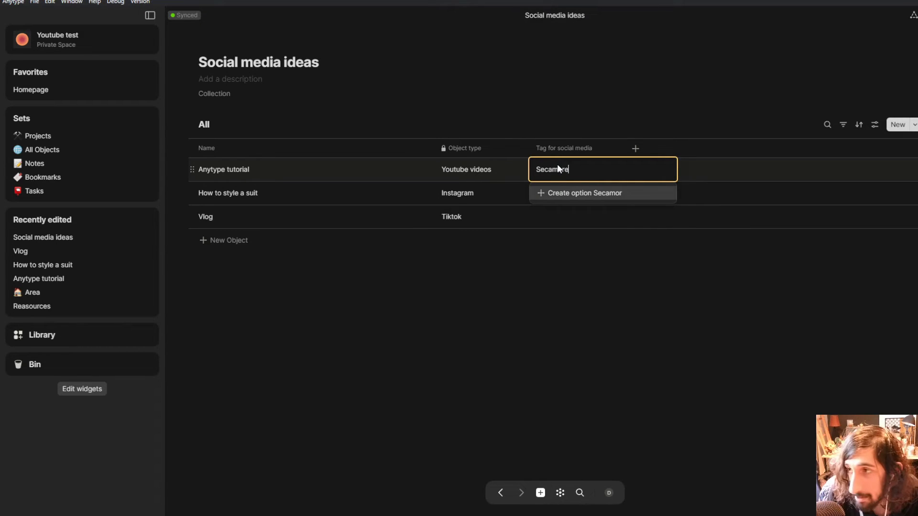
pyautogui.press('Return')
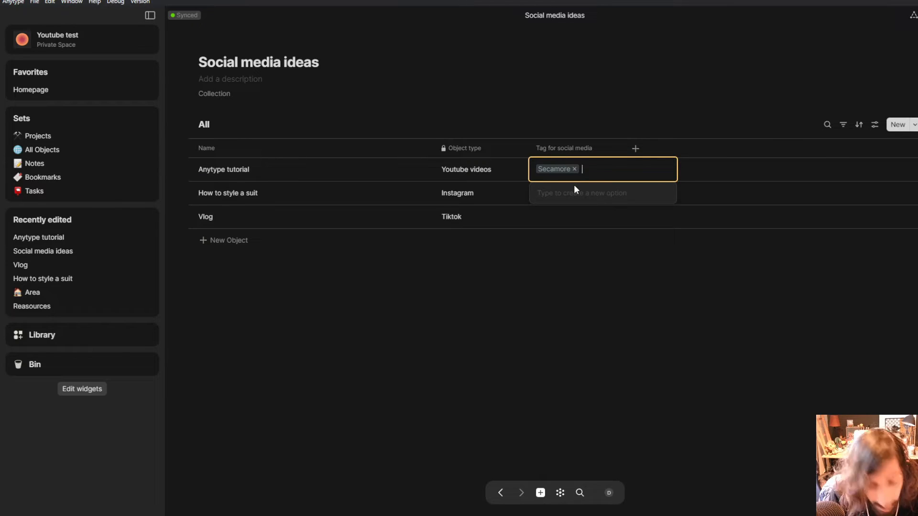
pyautogui.write('My pers')
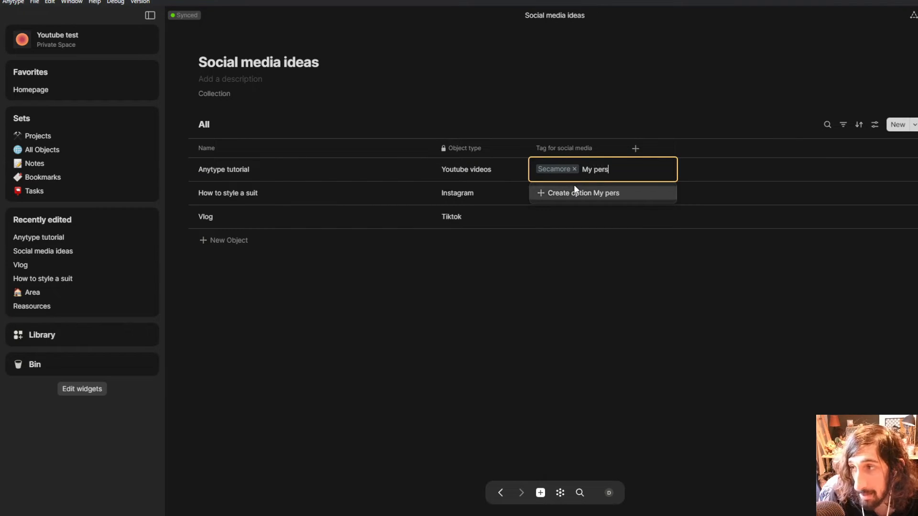
pyautogui.write('onal social med')
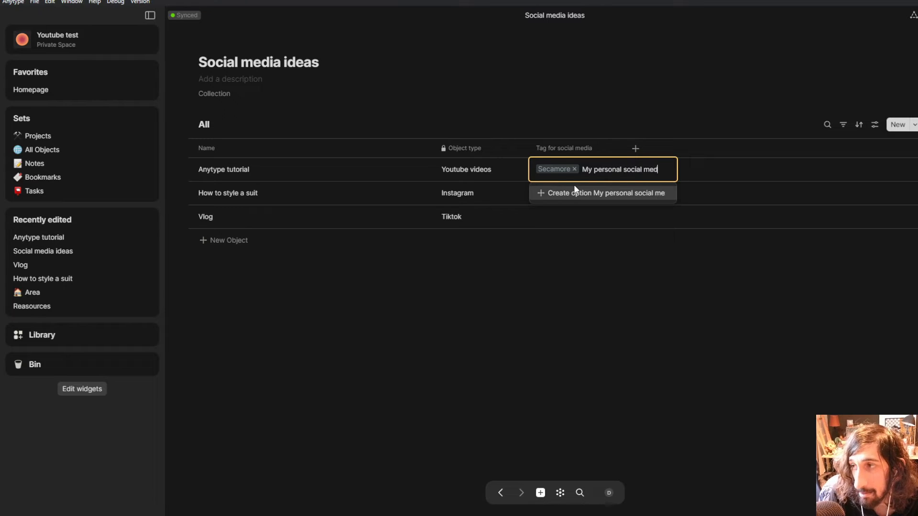
pyautogui.write('ia')
pyautogui.press('Return')
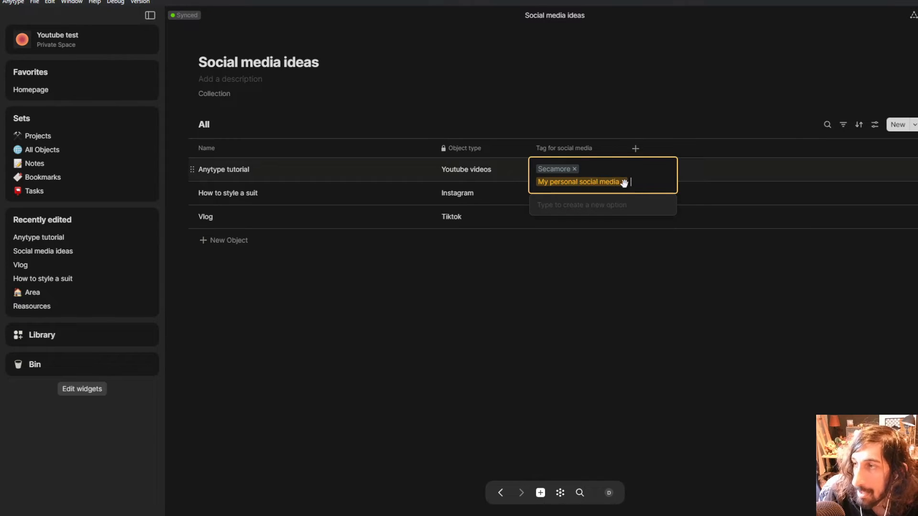
# Step: Clear both tags from the Anytype tutorial row and assign it only "My personal social media"
pyautogui.click(623, 182)
pyautogui.click(574, 169)
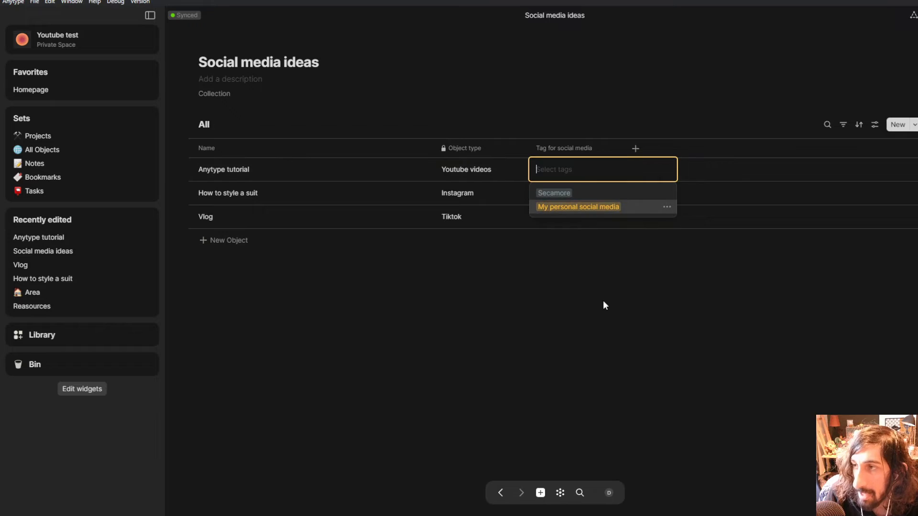
pyautogui.click(603, 302)
pyautogui.click(563, 167)
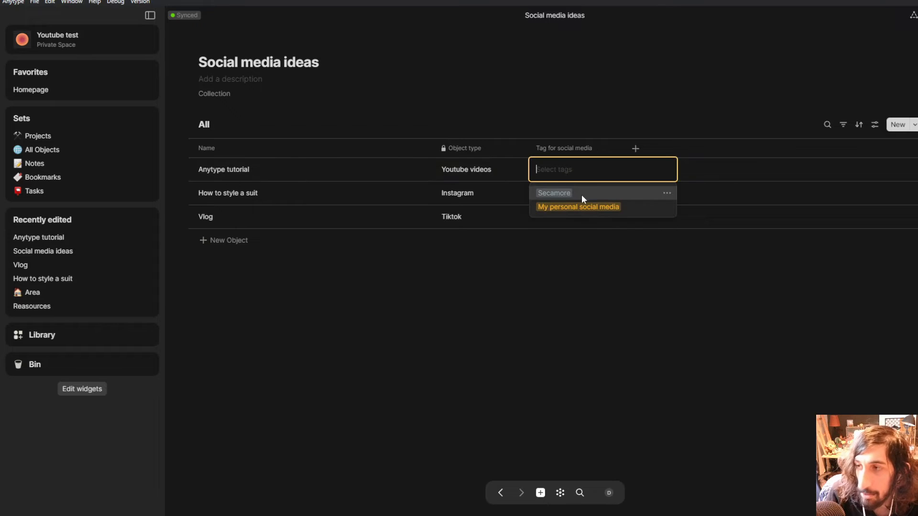
pyautogui.click(590, 206)
pyautogui.click(579, 280)
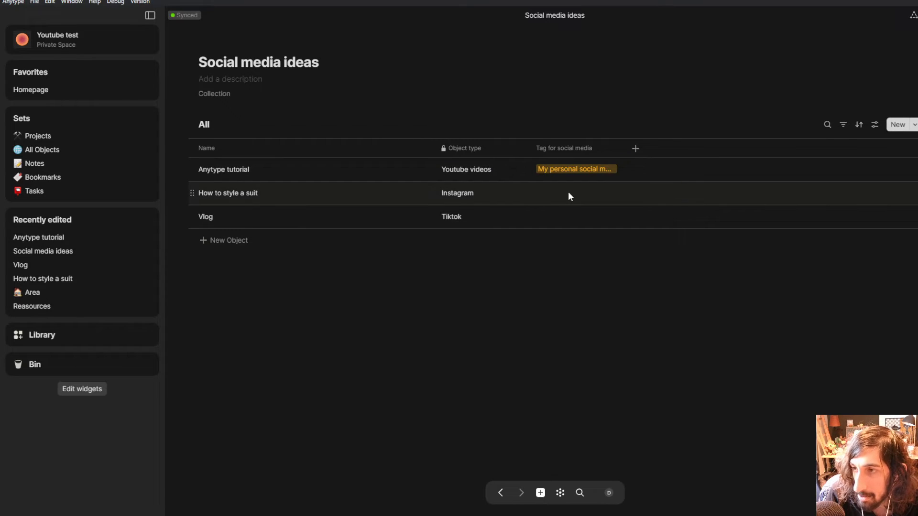
# Step: Tag How to style a suit with "Secamore" and Vlog with "My personal social media"
pyautogui.click(569, 194)
pyautogui.click(590, 214)
pyautogui.click(592, 272)
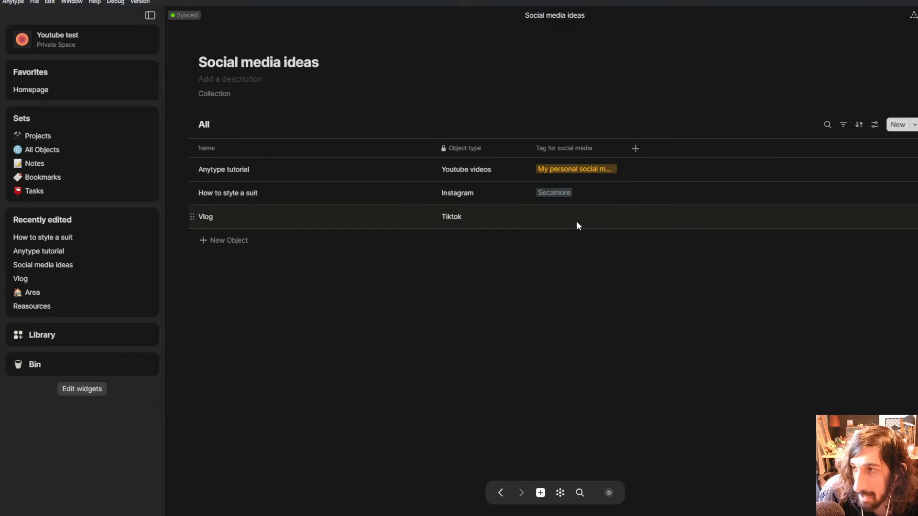
pyautogui.click(576, 220)
pyautogui.click(604, 256)
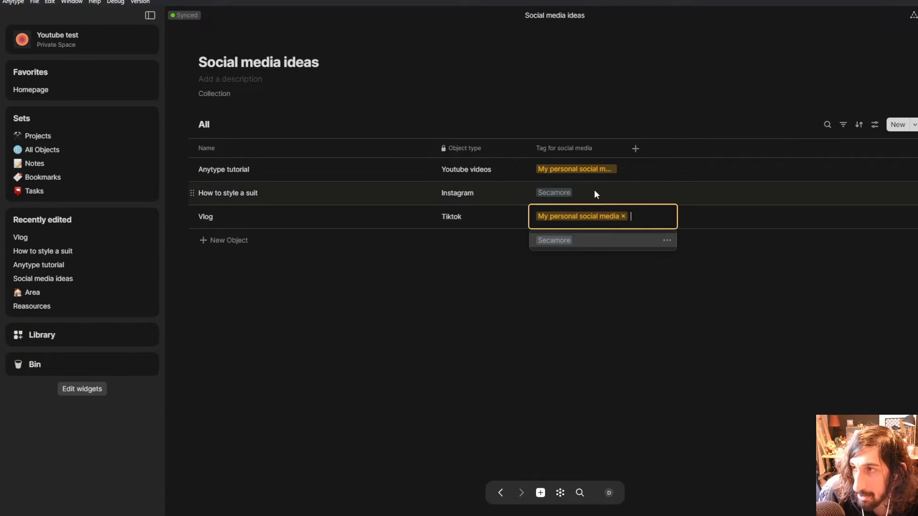
pyautogui.click(594, 191)
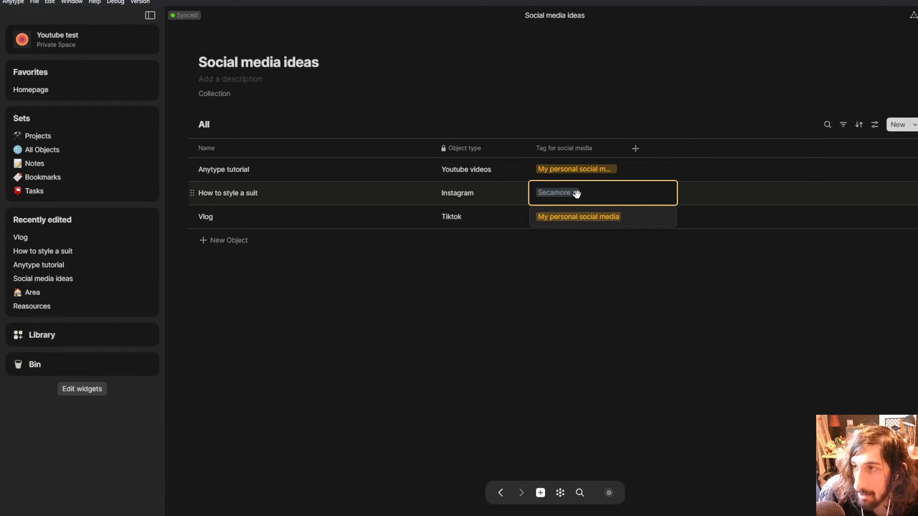
pyautogui.click(665, 217)
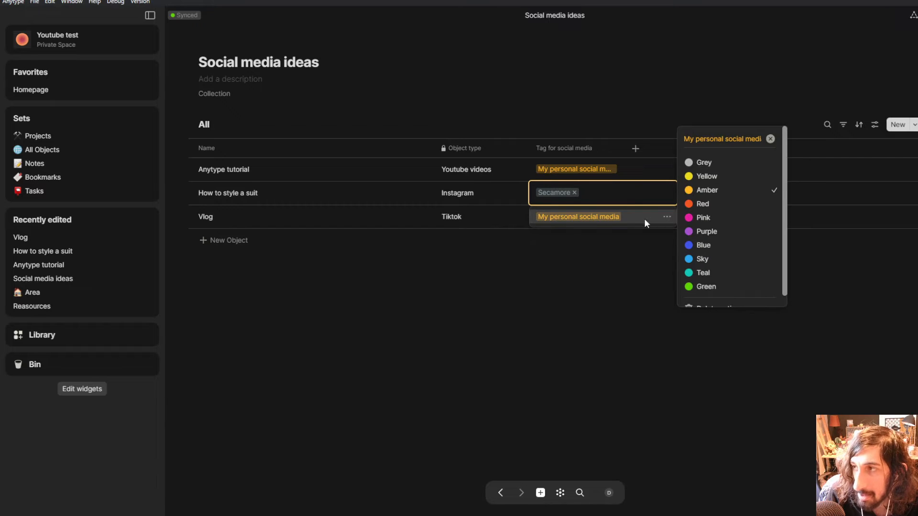
pyautogui.click(644, 219)
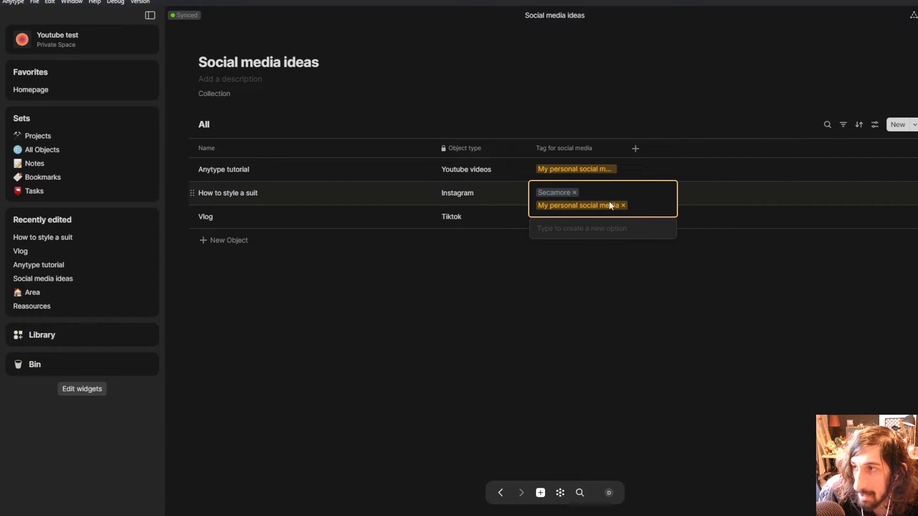
pyautogui.click(623, 205)
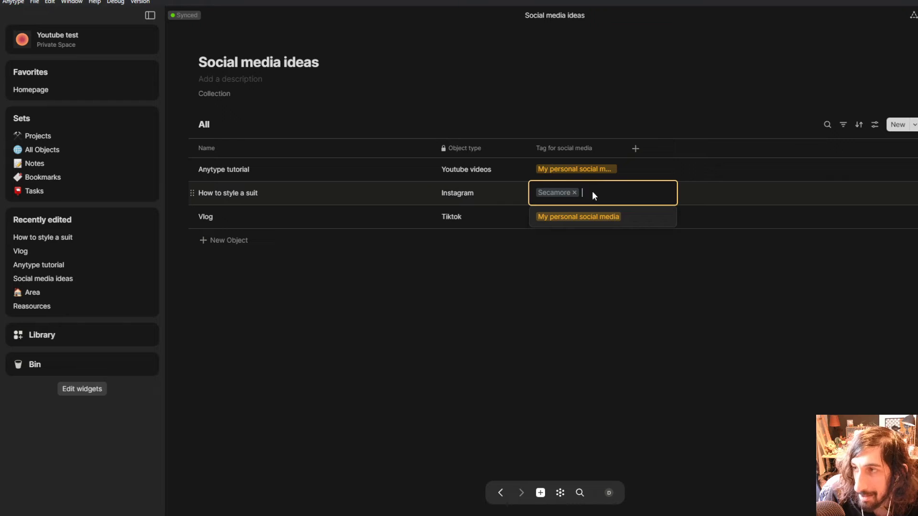
# Step: Remove the Secamore tag from the How to style a suit row and set that tag option's color to Sky
pyautogui.click(574, 193)
pyautogui.click(667, 216)
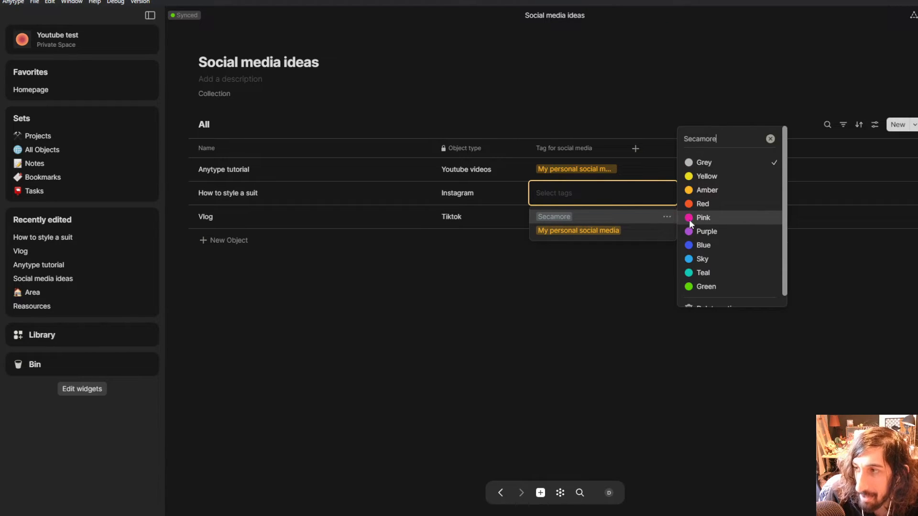
pyautogui.click(704, 258)
pyautogui.click(581, 293)
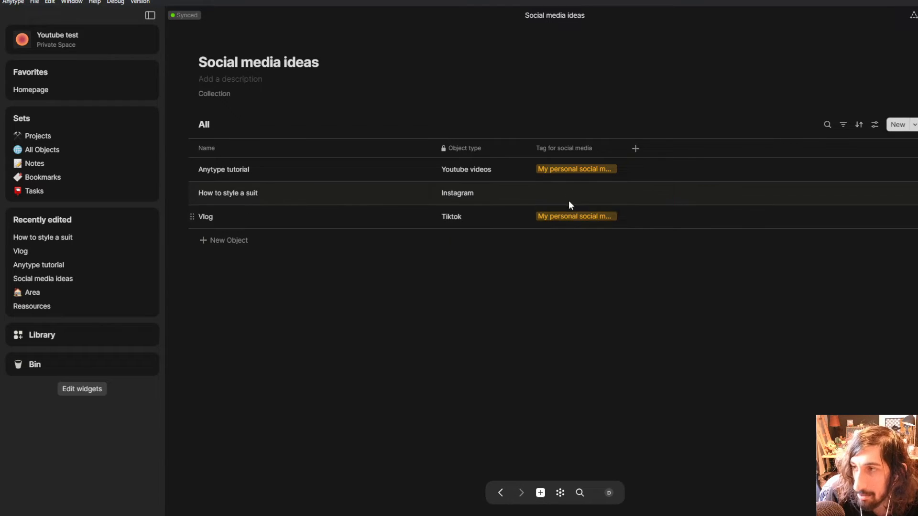
# Step: Assign the Secamore tag to the How to style a suit row again
pyautogui.click(567, 199)
pyautogui.click(569, 214)
pyautogui.click(571, 281)
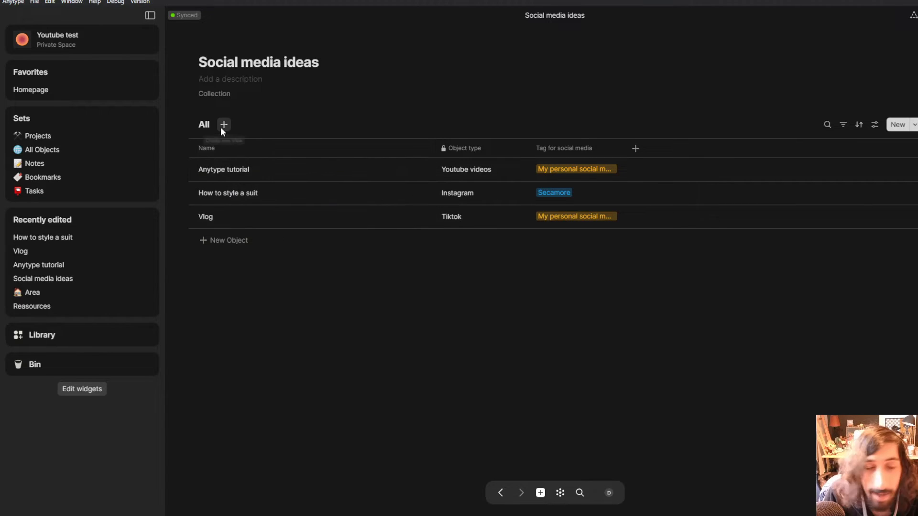
# Step: Add a second view to the Social media ideas collection and set its layout to List
pyautogui.click(222, 129)
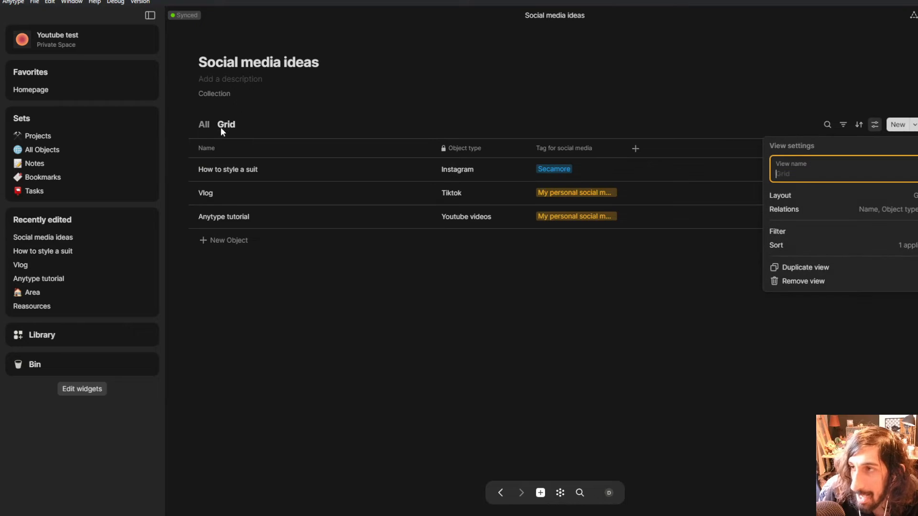
pyautogui.click(814, 197)
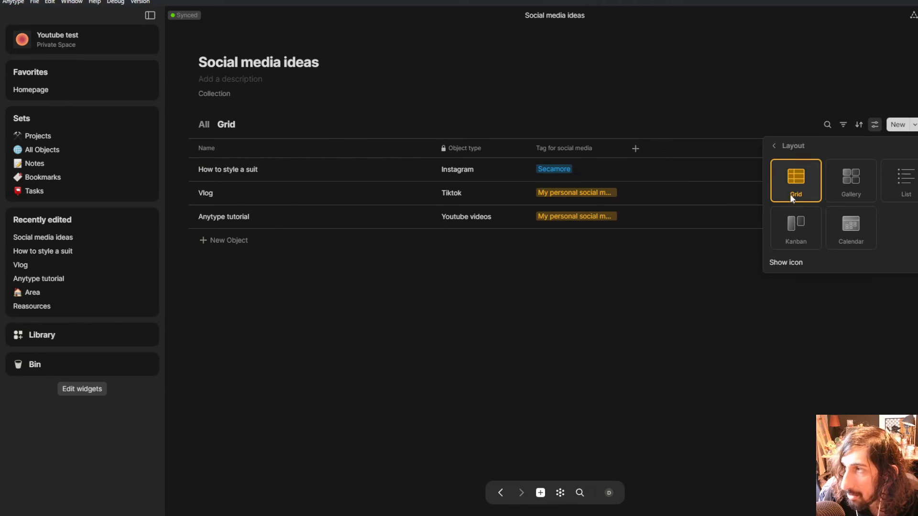
pyautogui.click(905, 180)
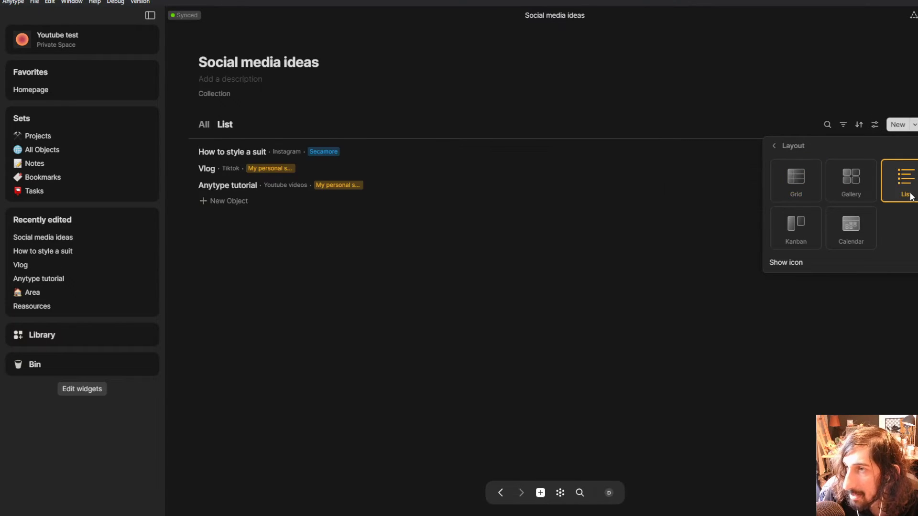
# Step: Try the Grid, Gallery and Kanban layouts on the collection's second view
pyautogui.click(838, 195)
pyautogui.click(787, 187)
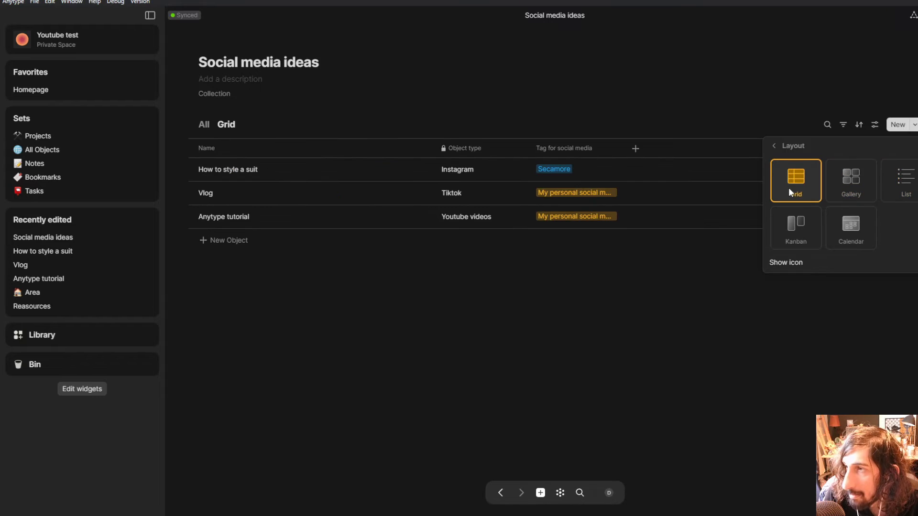
pyautogui.click(855, 190)
pyautogui.click(807, 235)
pyautogui.click(816, 198)
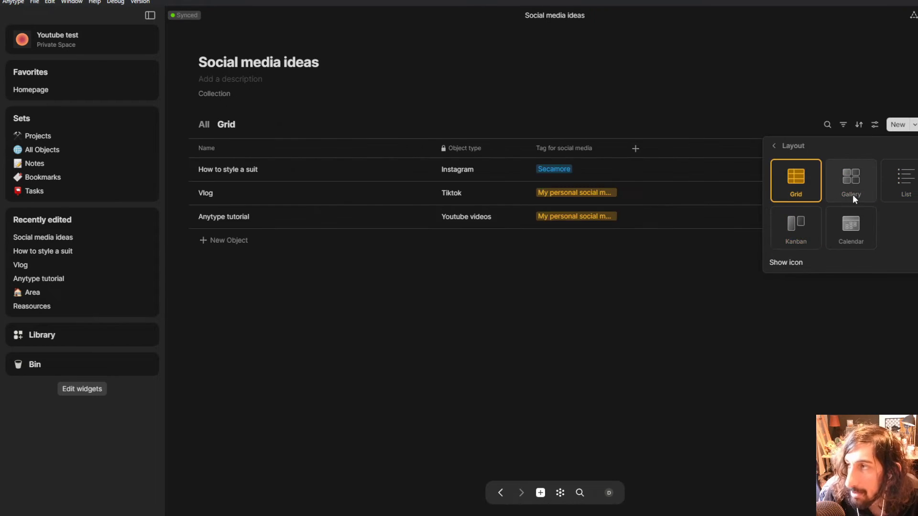
pyautogui.click(853, 194)
pyautogui.click(889, 190)
pyautogui.click(858, 191)
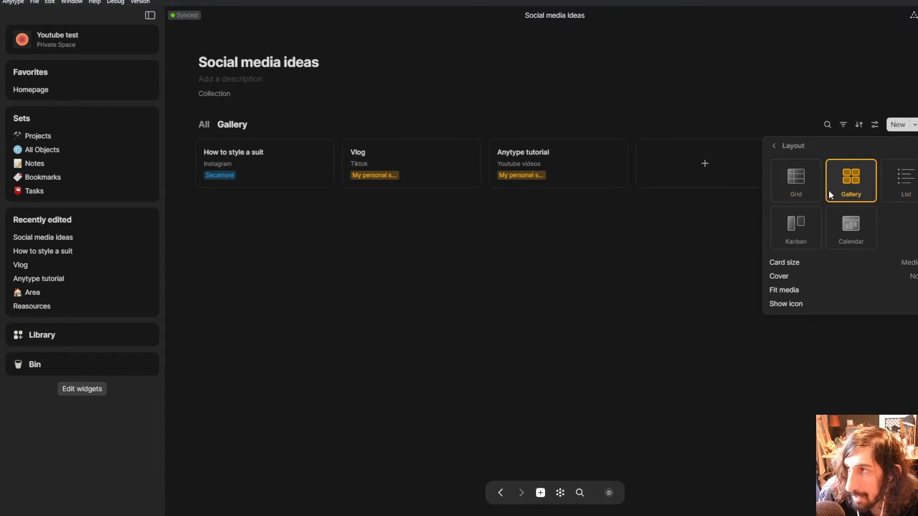
pyautogui.click(813, 194)
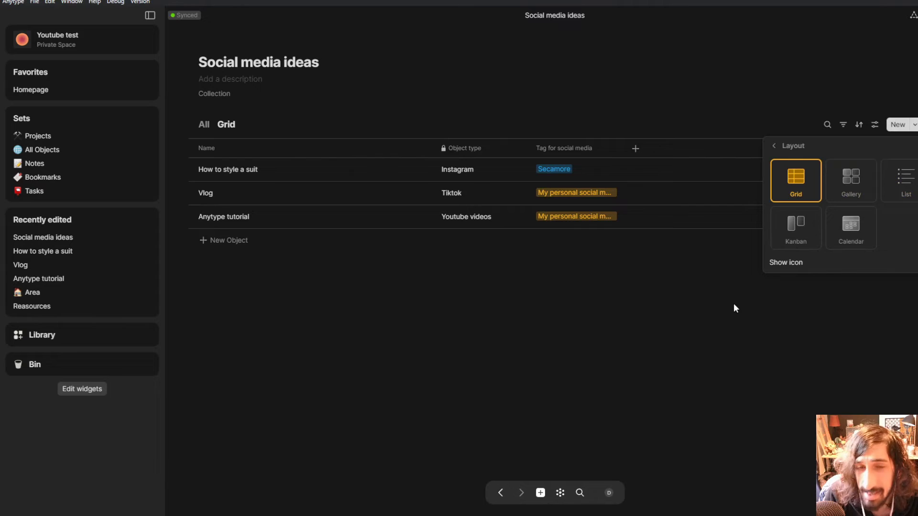
pyautogui.click(851, 177)
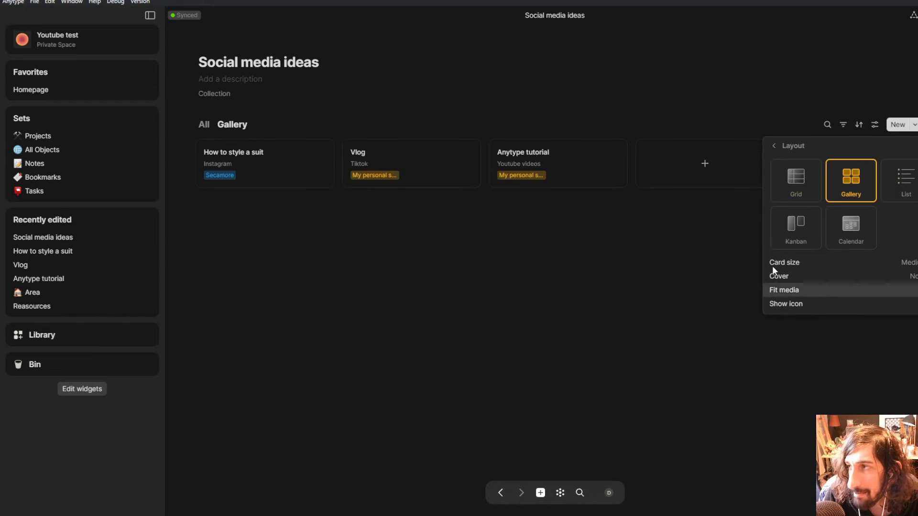
pyautogui.click(801, 188)
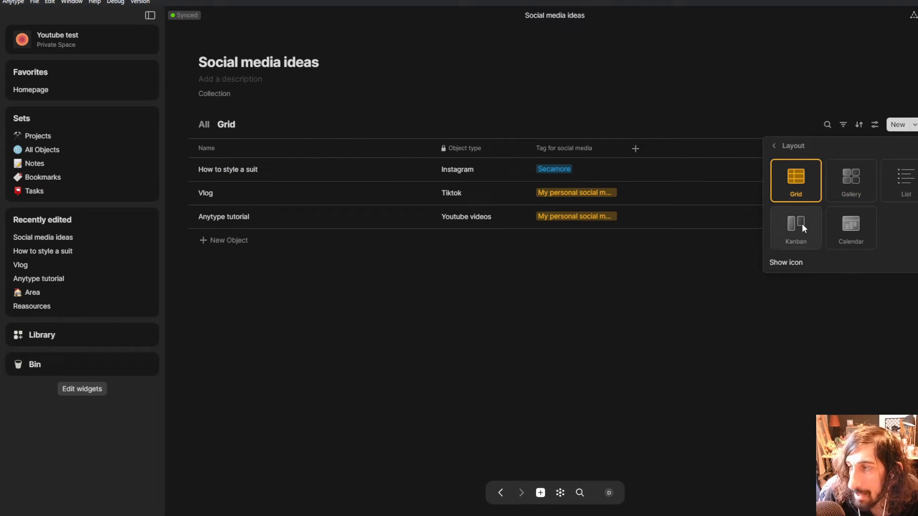
# Step: Set the second view's layout to Grid and close its layout settings
pyautogui.click(801, 222)
pyautogui.click(807, 173)
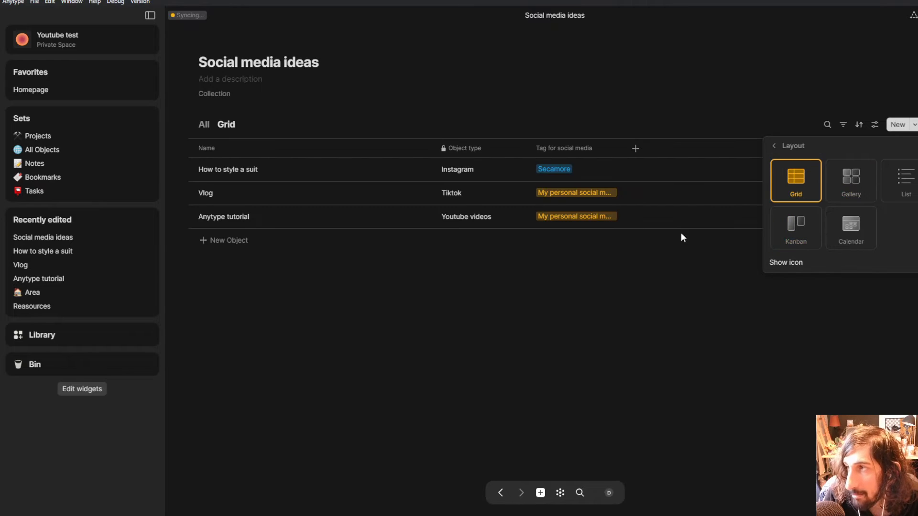
pyautogui.click(605, 289)
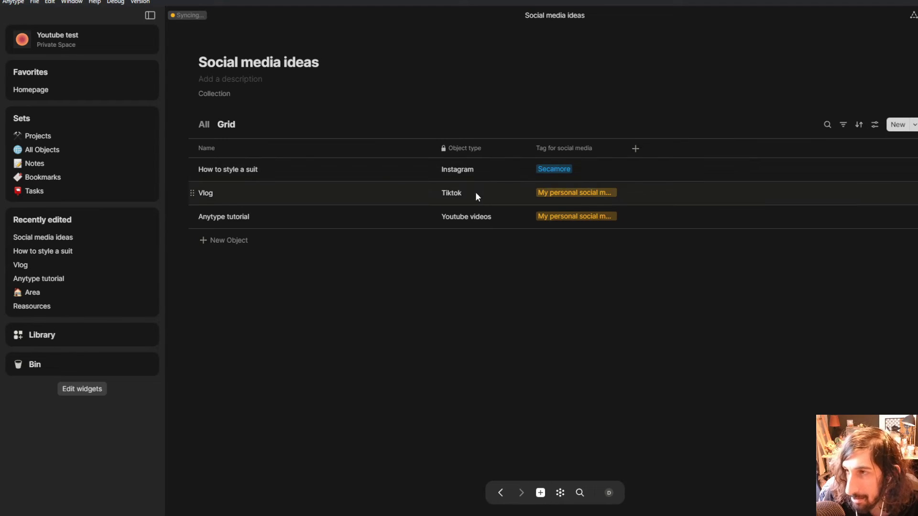
# Step: Rename the Grid view of the Social media ideas collection as "Personal social media"
pyautogui.click(224, 125)
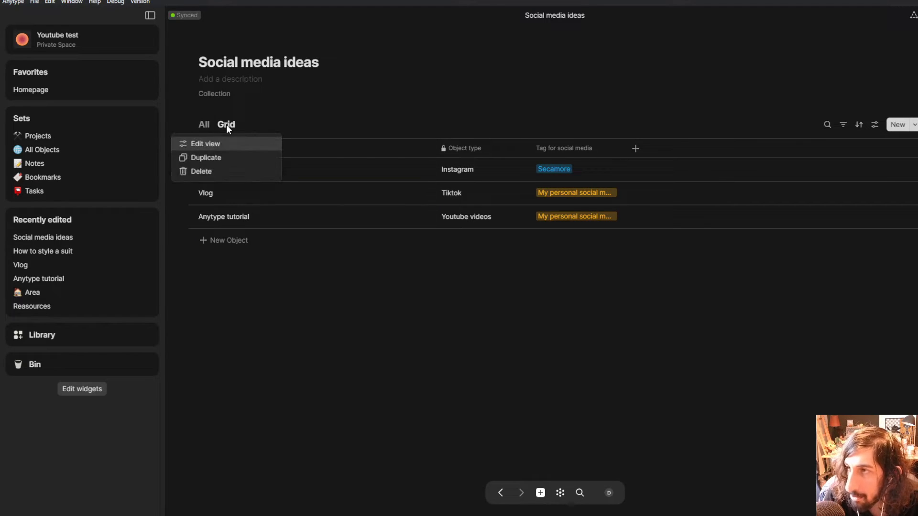
pyautogui.click(224, 141)
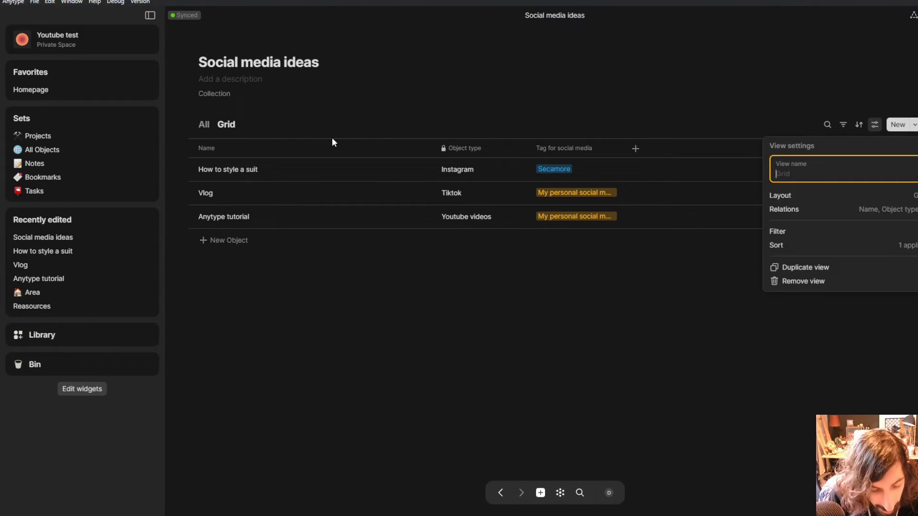
pyautogui.write('Personal soc')
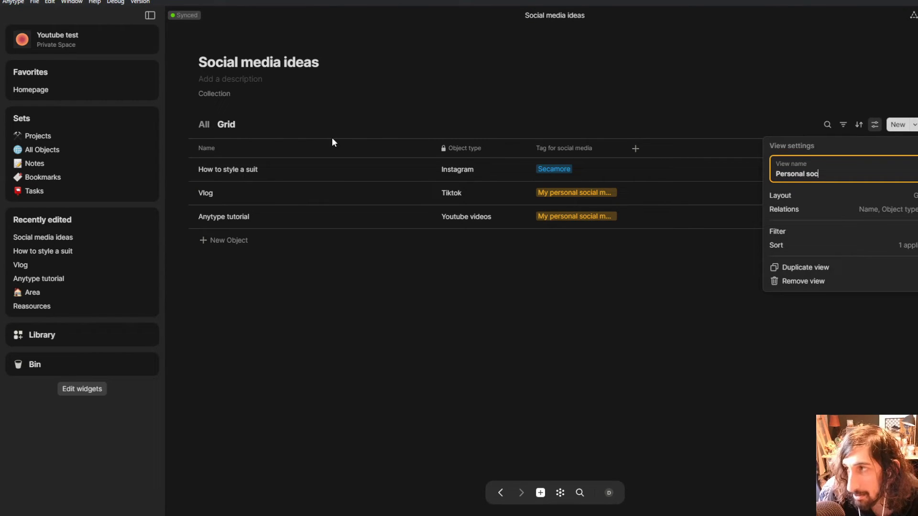
pyautogui.write('ial media')
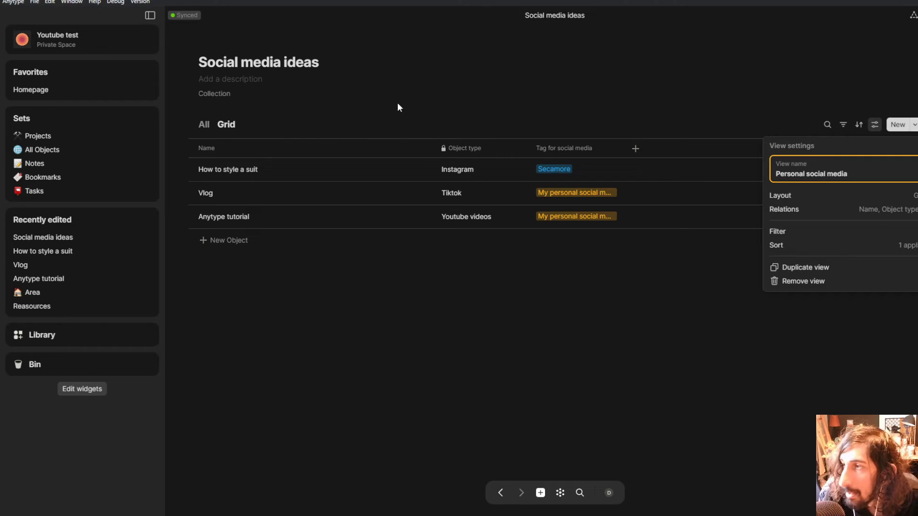
pyautogui.press('Return')
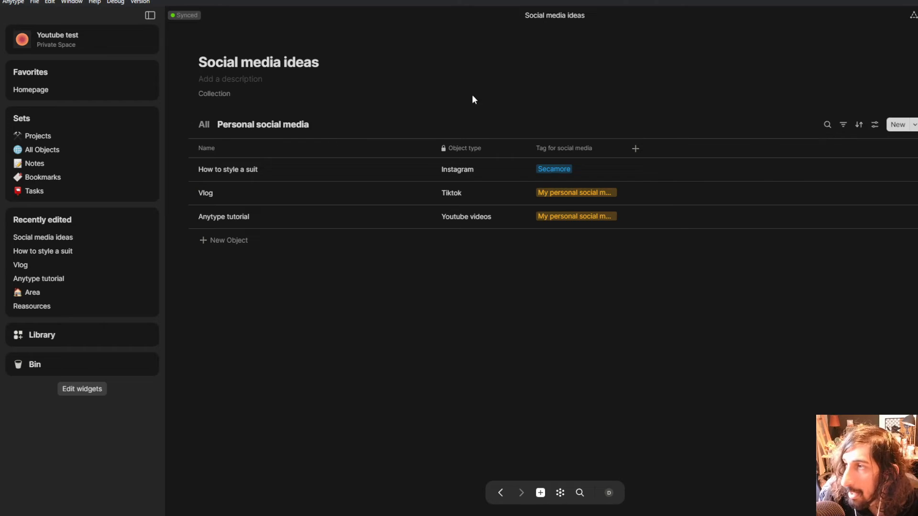
pyautogui.click(842, 124)
pyautogui.click(842, 125)
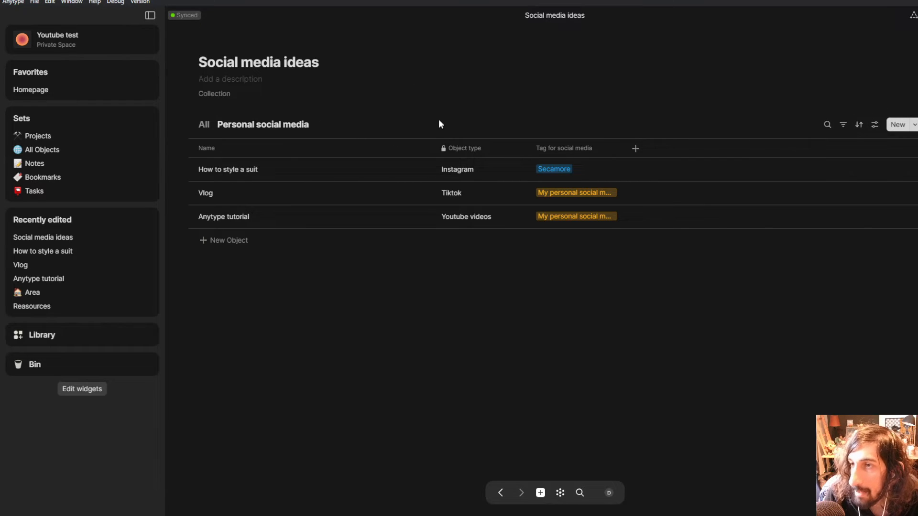
pyautogui.click(290, 124)
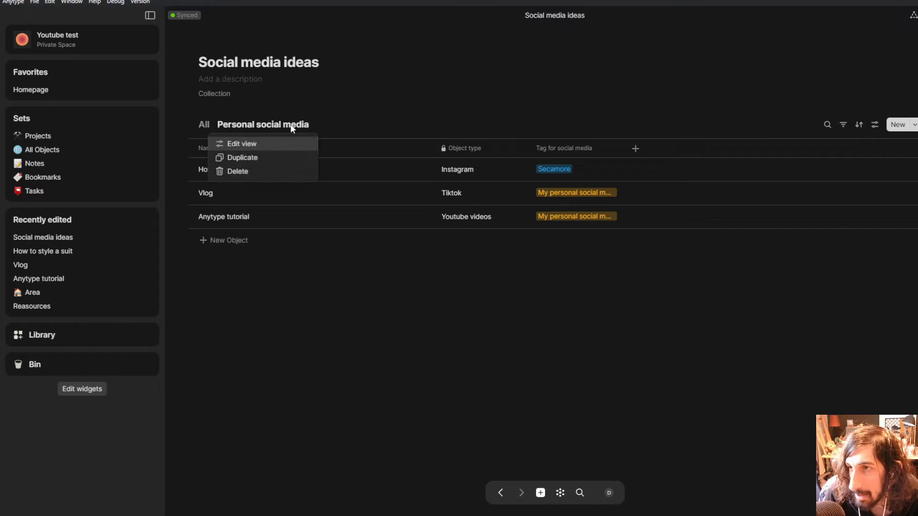
pyautogui.click(271, 144)
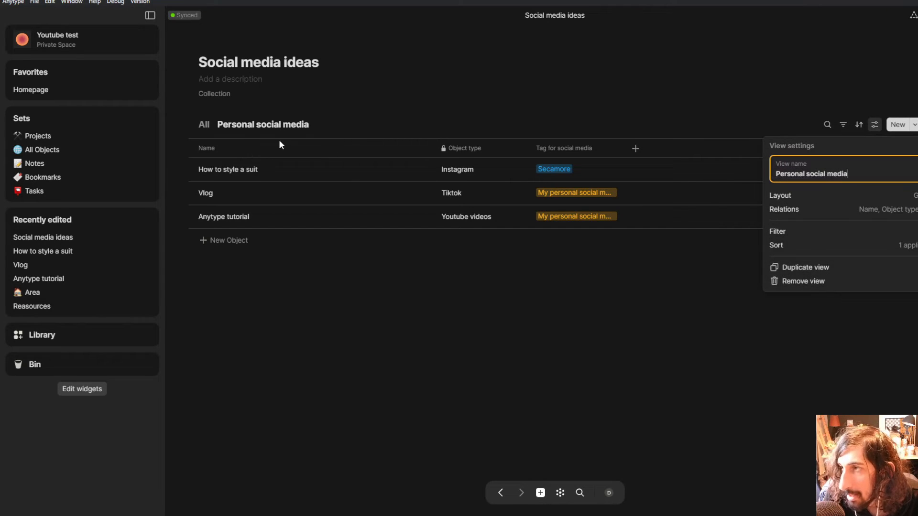
pyautogui.click(835, 231)
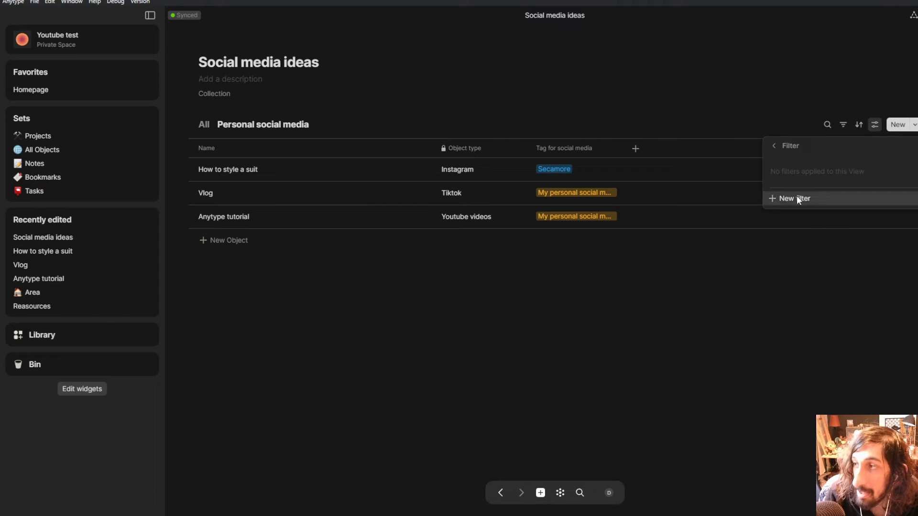
pyautogui.click(726, 103)
pyautogui.click(875, 125)
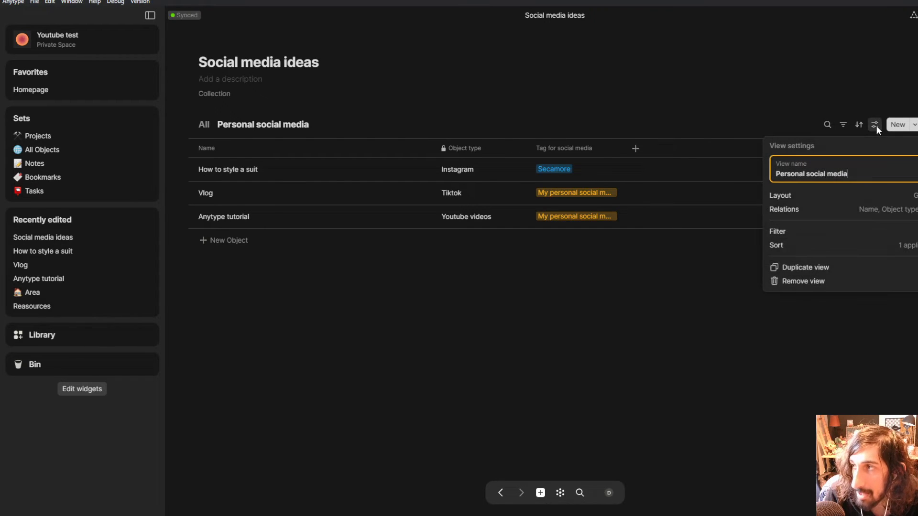
pyautogui.click(876, 126)
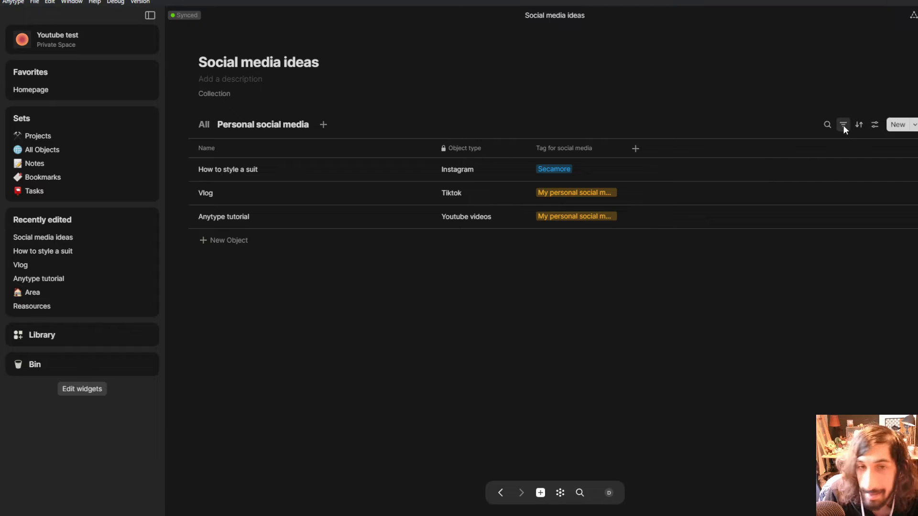
# Step: Add a filter to the Personal social media view based on the Tag for social media relation
pyautogui.click(841, 124)
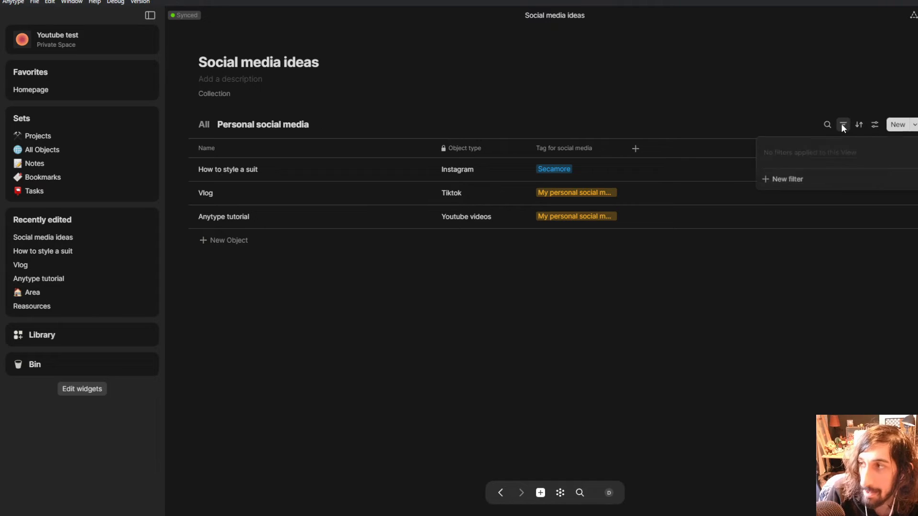
pyautogui.click(805, 180)
pyautogui.click(801, 155)
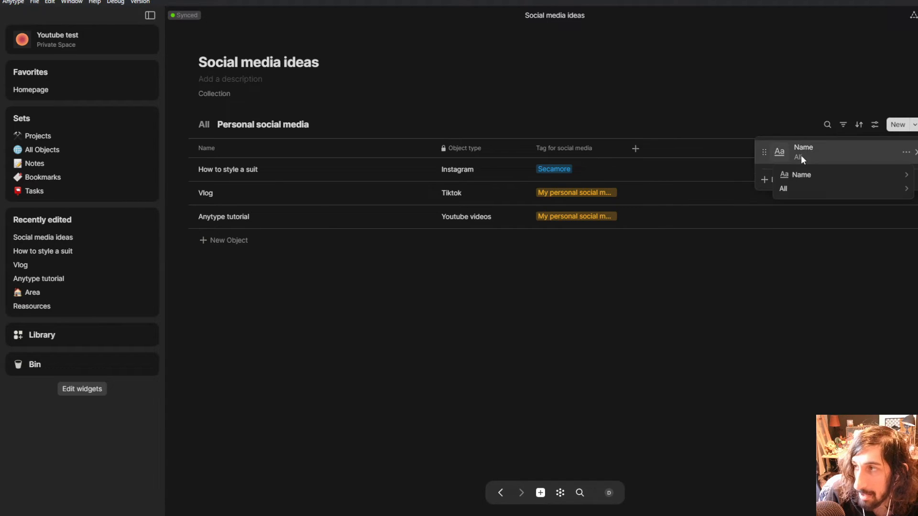
pyautogui.moveTo(816, 175)
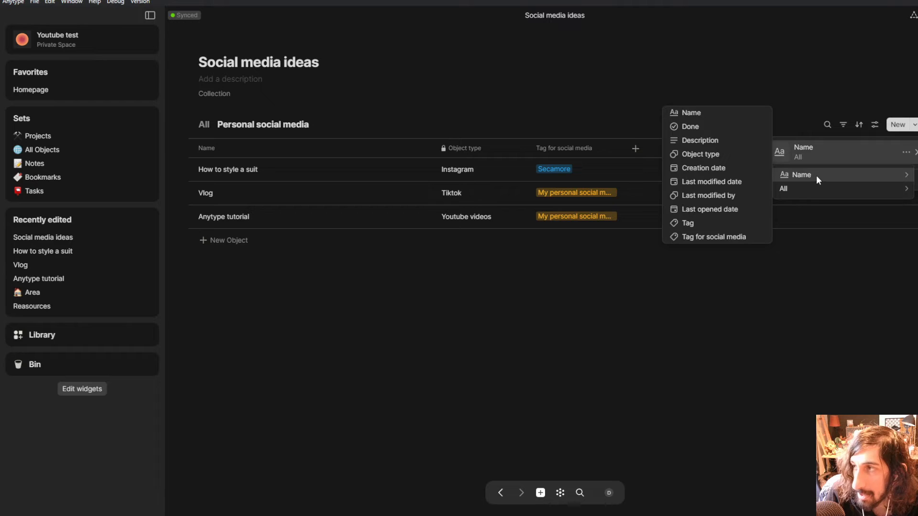
pyautogui.click(706, 221)
pyautogui.moveTo(798, 188)
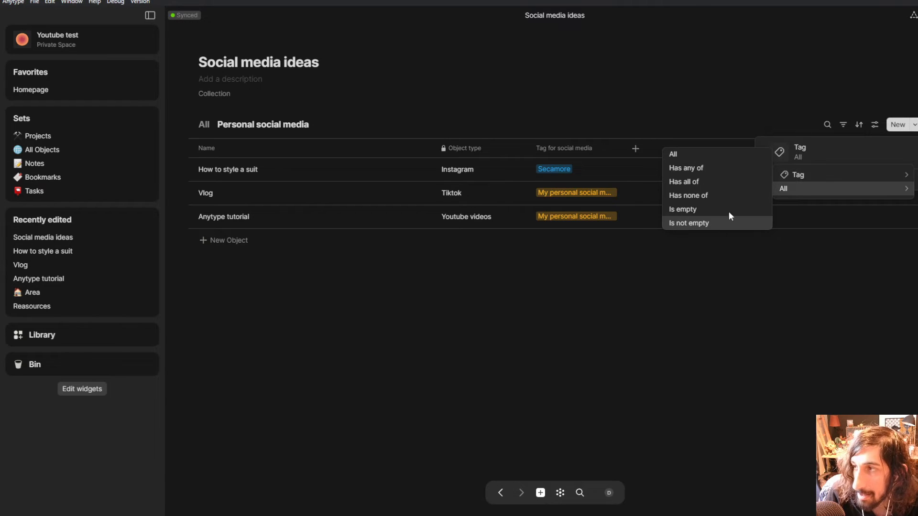
pyautogui.moveTo(779, 174)
pyautogui.click(707, 236)
# Step: Set the filter's condition to Has any of with the tag "My personal social media"
pyautogui.moveTo(792, 192)
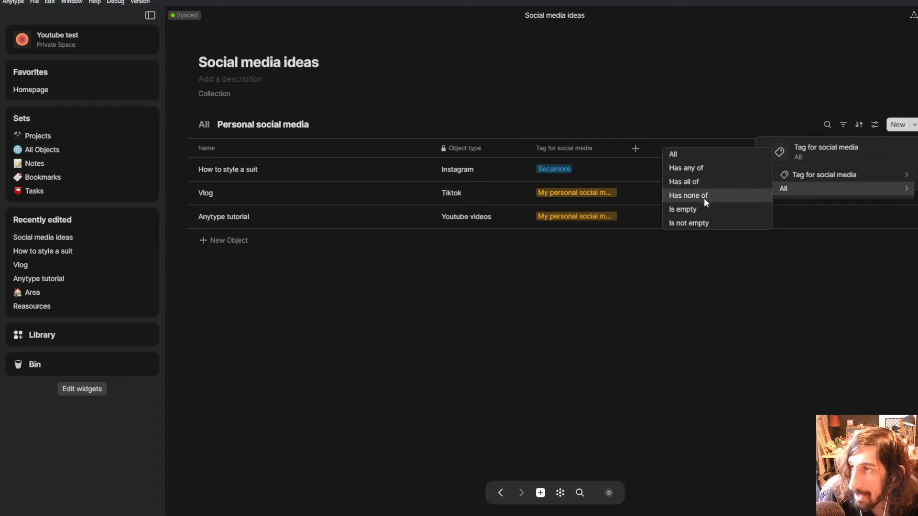
pyautogui.click(701, 167)
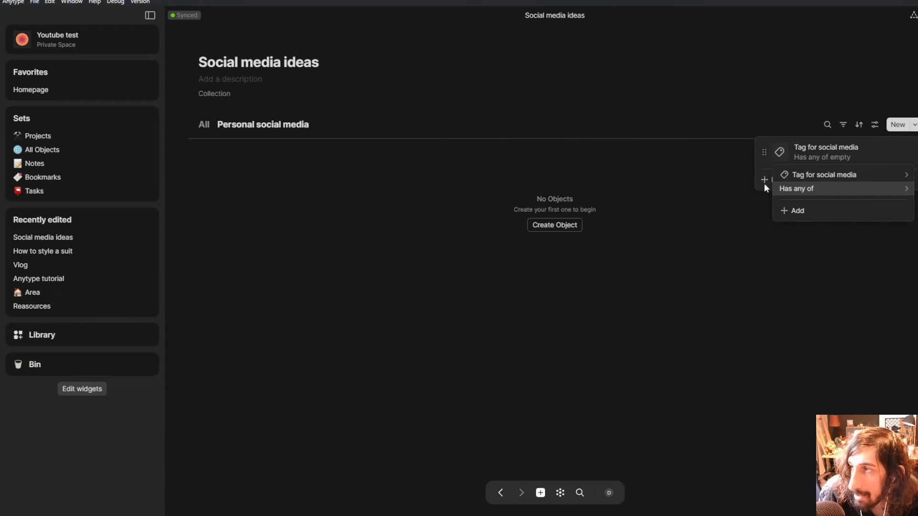
pyautogui.click(803, 209)
pyautogui.click(875, 263)
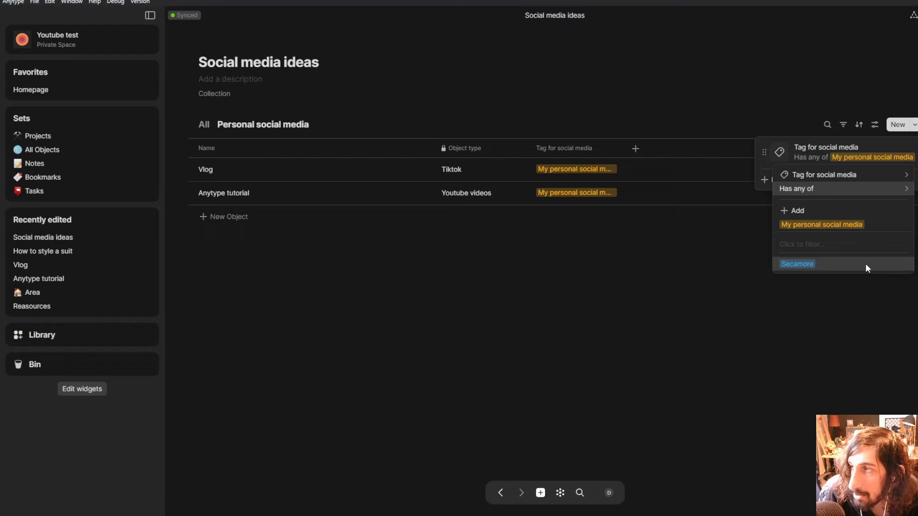
pyautogui.click(678, 275)
pyautogui.click(669, 254)
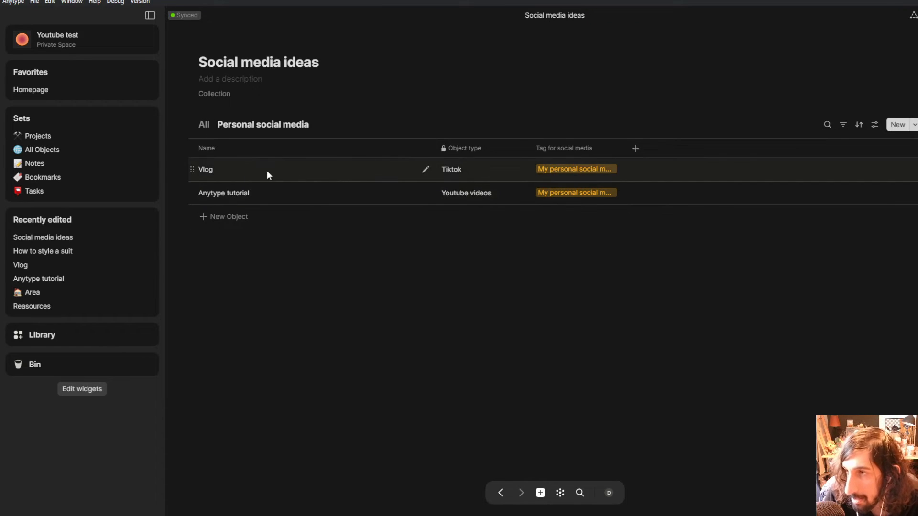
# Step: Add the existing done checkbox relation to the collection's All view
pyautogui.click(207, 126)
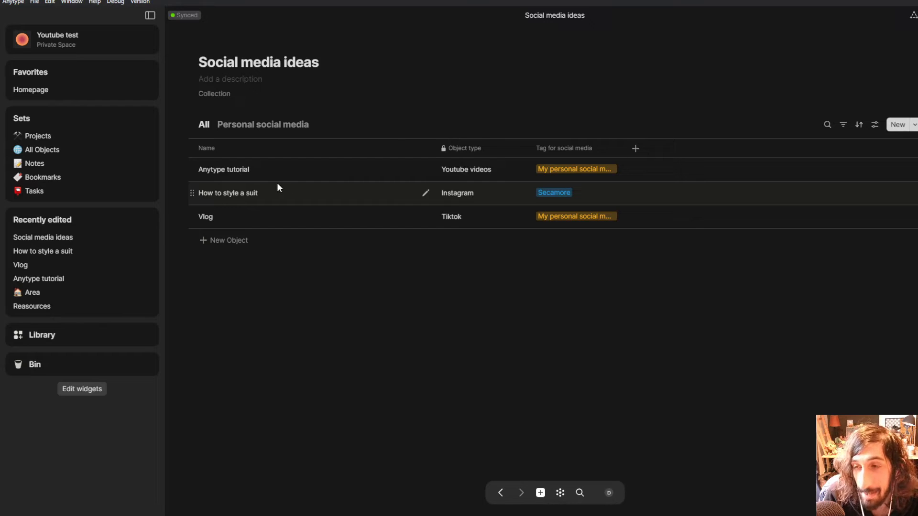
pyautogui.click(635, 148)
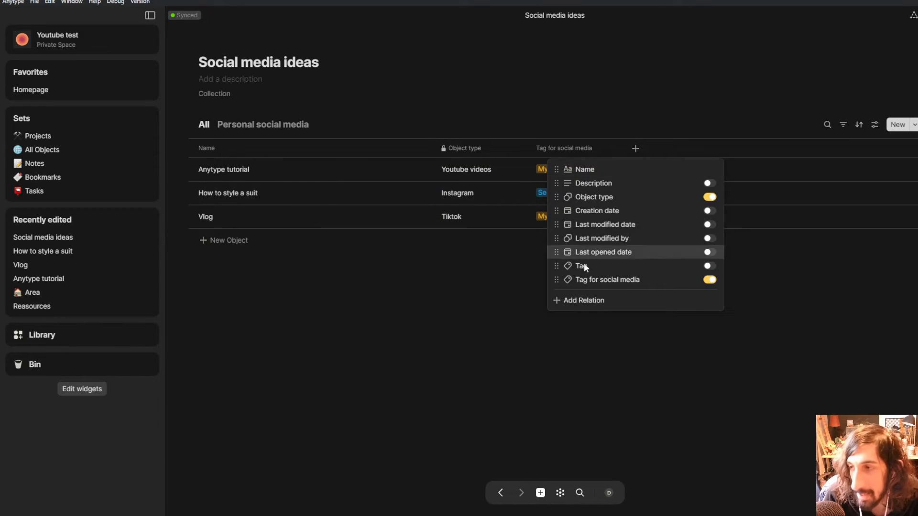
pyautogui.click(586, 296)
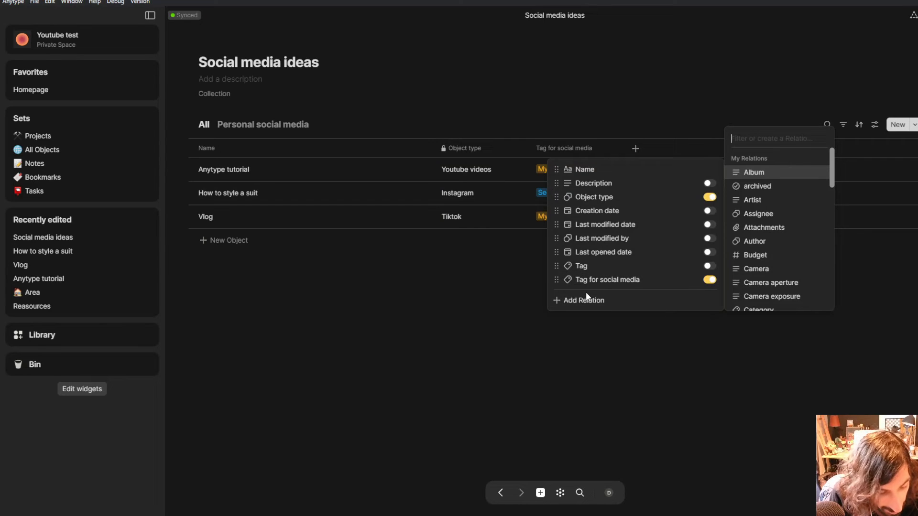
pyautogui.write('done')
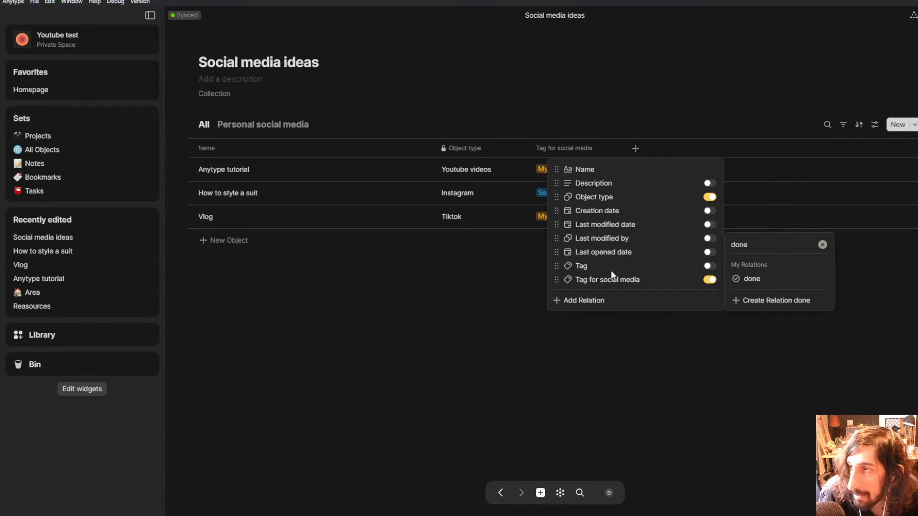
pyautogui.click(763, 280)
# Step: Move the done column in front of Name in the All view and narrow it to checkbox width
pyautogui.moveTo(669, 147); pyautogui.dragTo(209, 140)
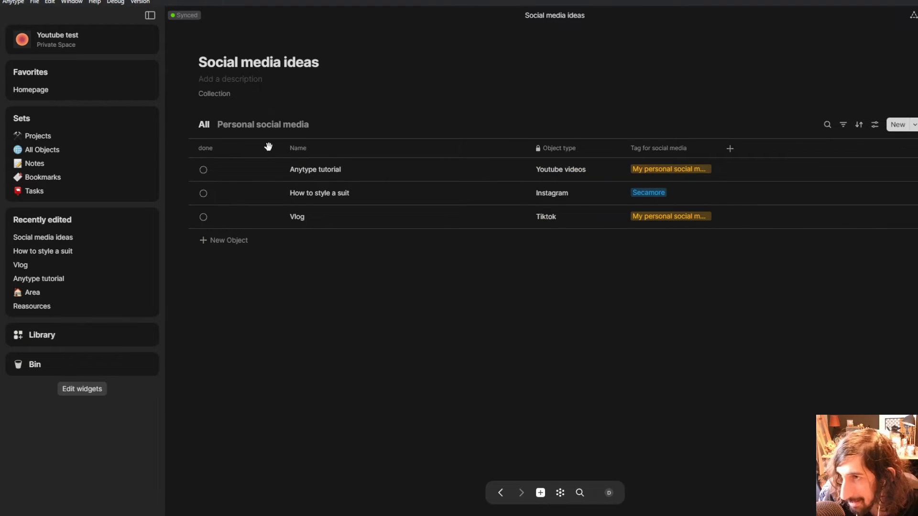
pyautogui.click(232, 146)
pyautogui.click(255, 146)
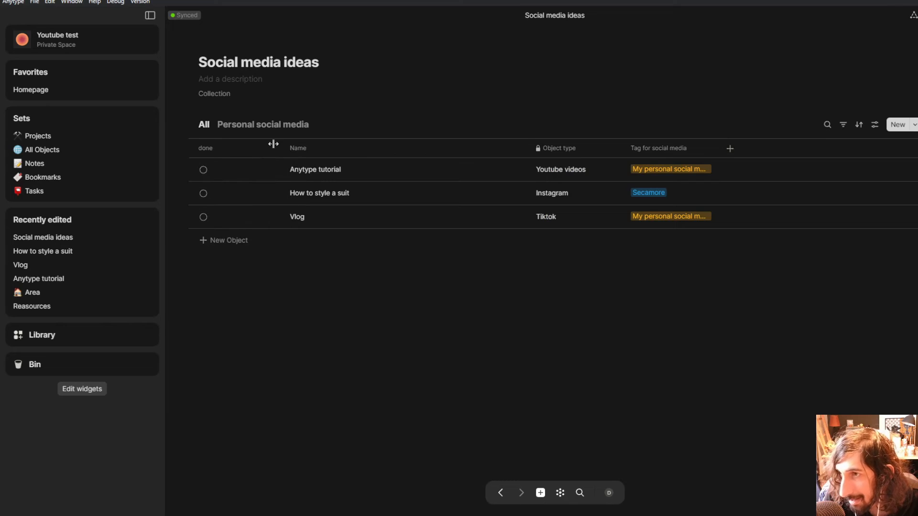
pyautogui.moveTo(282, 147); pyautogui.dragTo(216, 147)
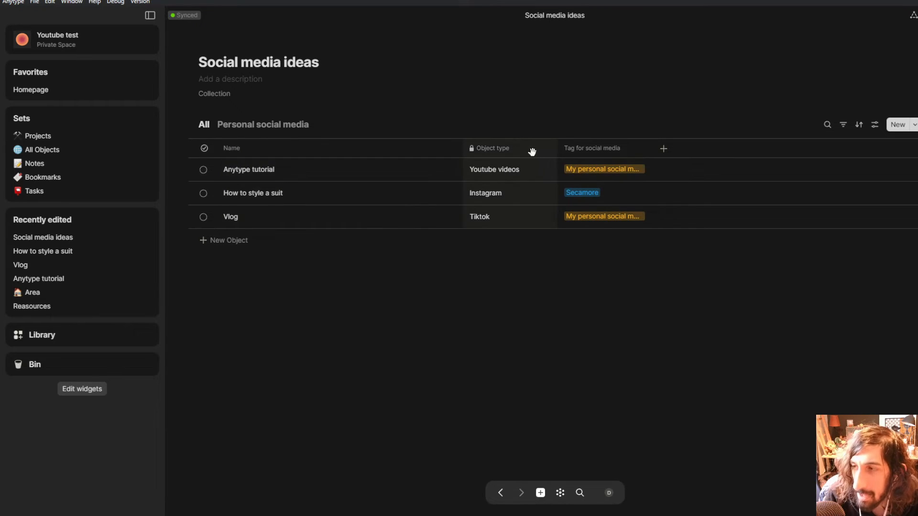
# Step: Show the existing done relation as a column in the Personal social media view
pyautogui.click(274, 124)
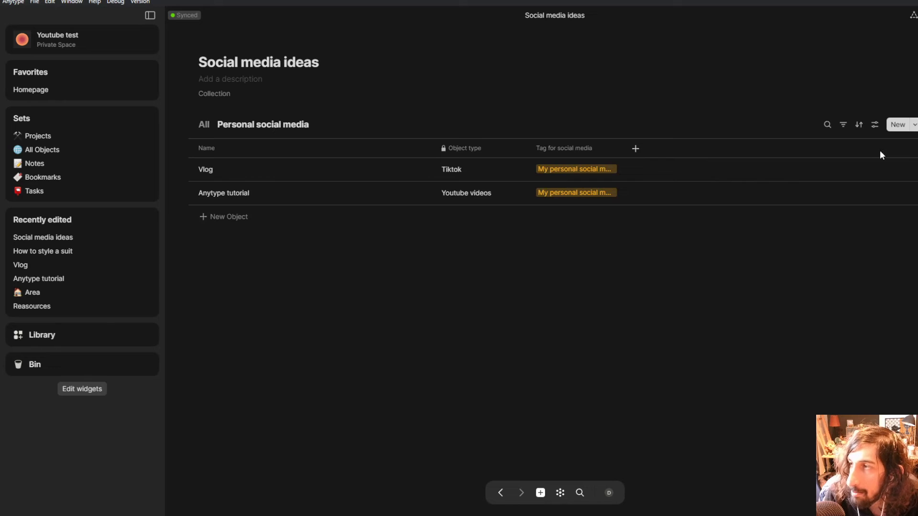
pyautogui.click(635, 149)
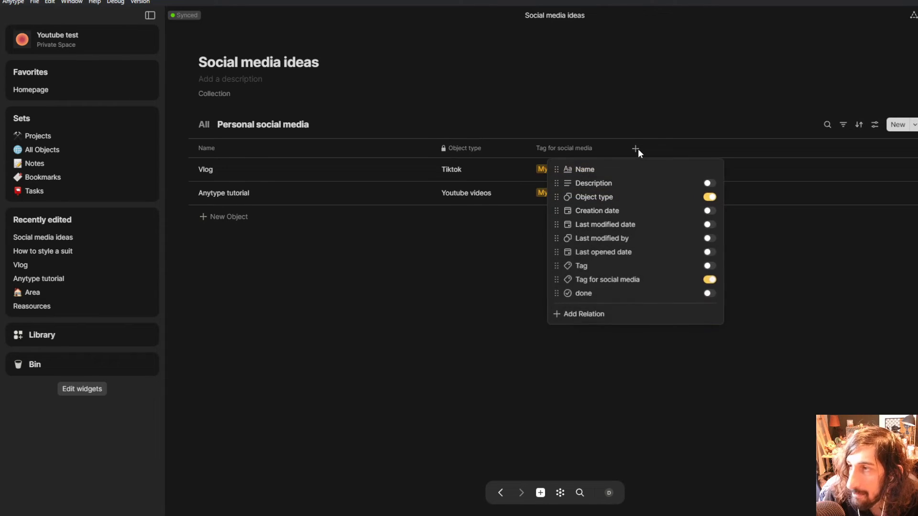
pyautogui.click(708, 294)
pyautogui.click(509, 261)
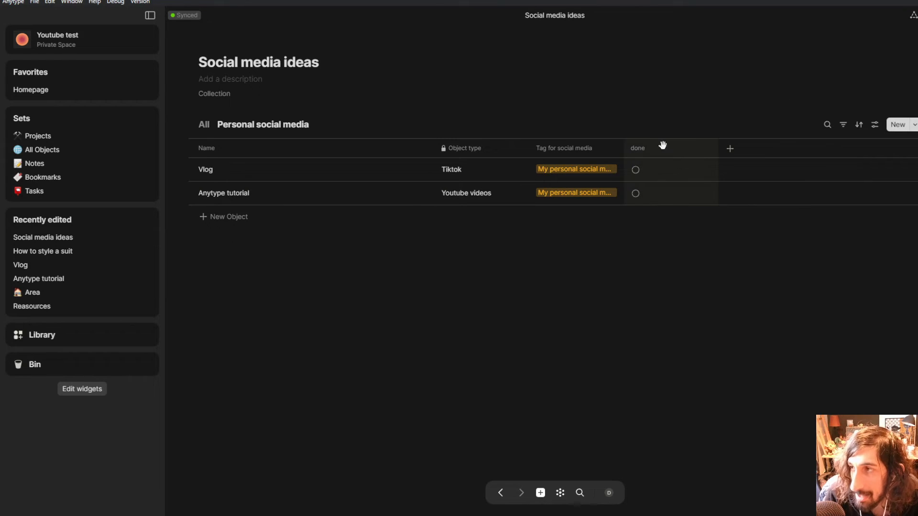
# Step: Move the done column in front of Name in the Personal social media view and narrow it to checkbox width
pyautogui.click(730, 148)
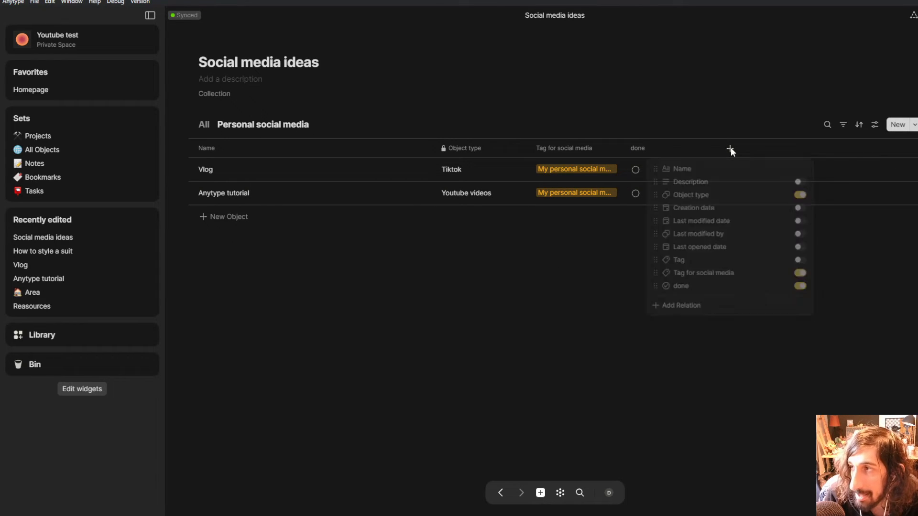
pyautogui.moveTo(666, 148); pyautogui.dragTo(218, 146)
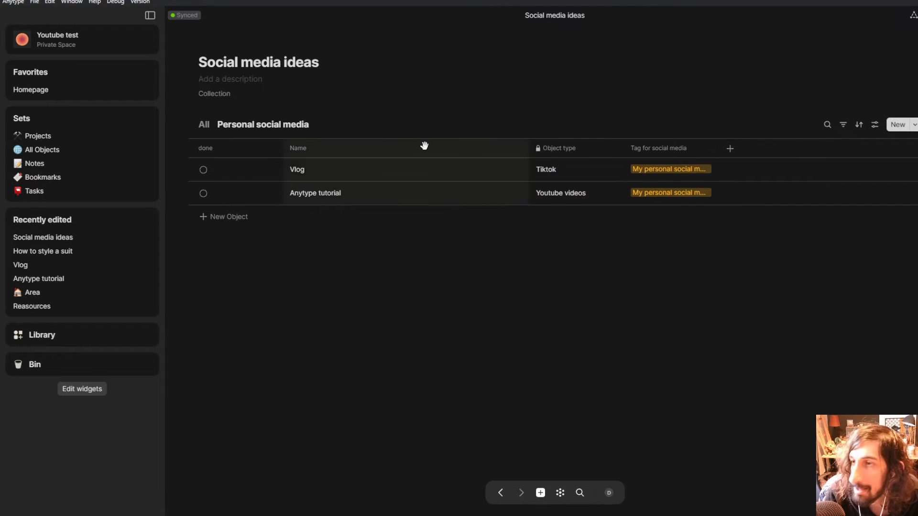
pyautogui.moveTo(282, 149); pyautogui.dragTo(215, 148)
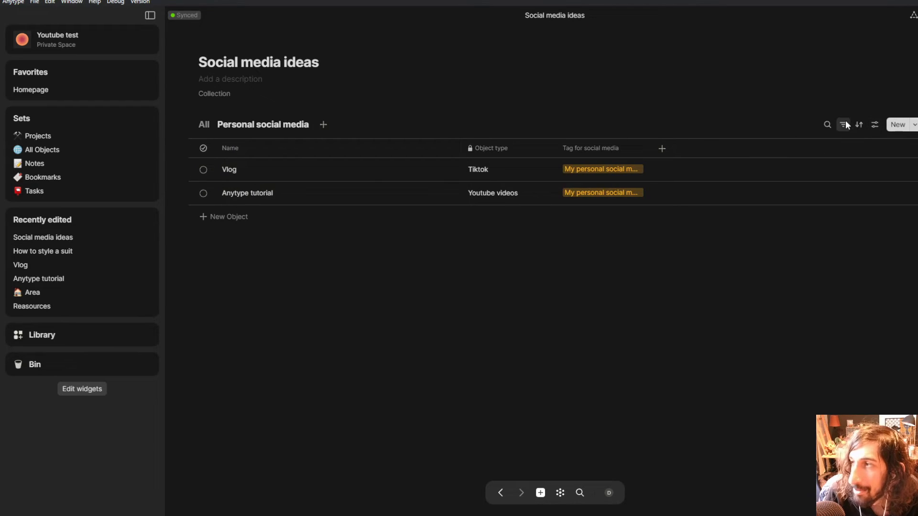
pyautogui.click(661, 149)
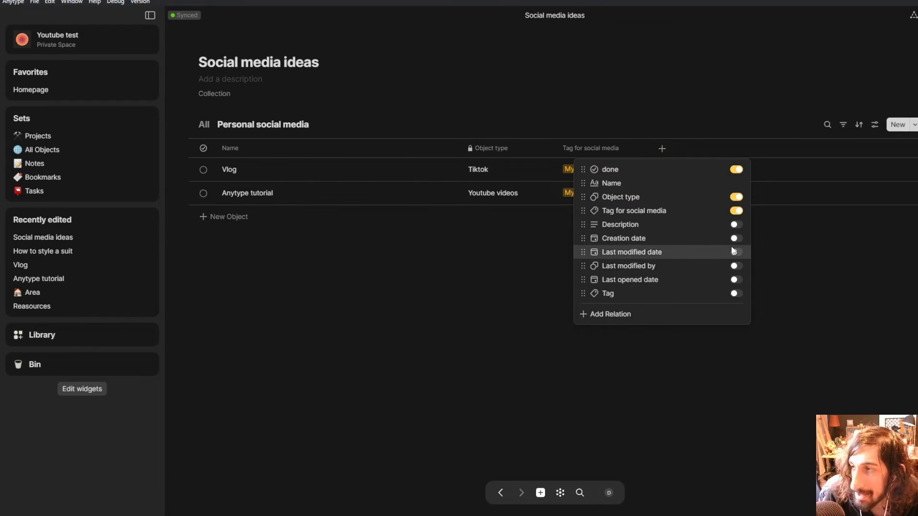
pyautogui.click(567, 113)
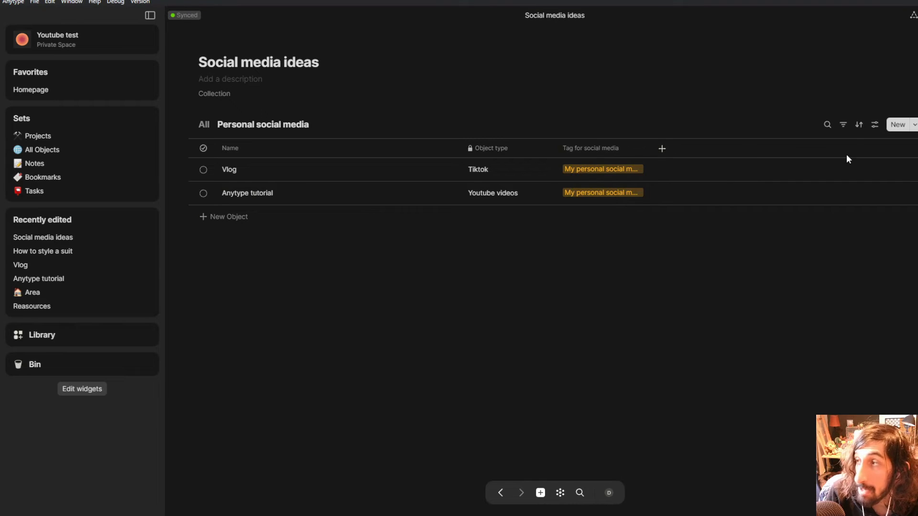
# Step: Add a filter on the done relation to the Personal social media view with the condition Is not Checked
pyautogui.click(844, 125)
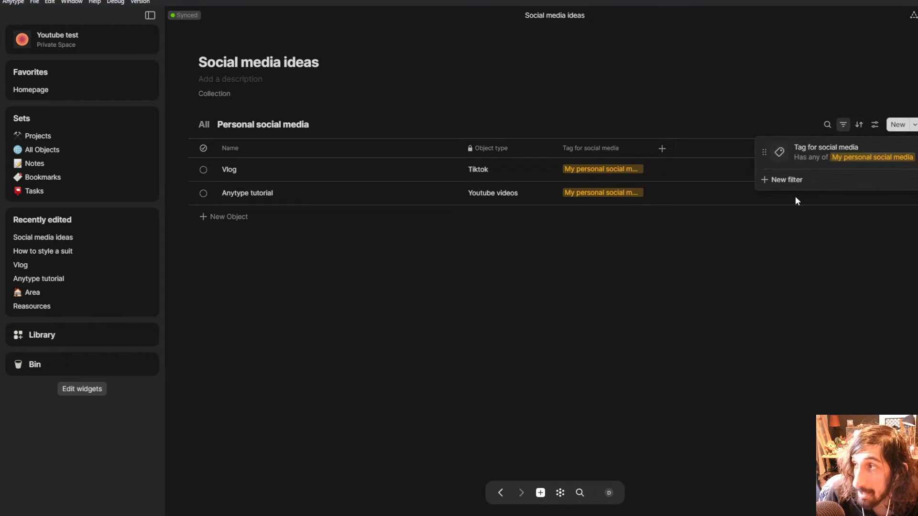
pyautogui.click(795, 180)
pyautogui.click(821, 181)
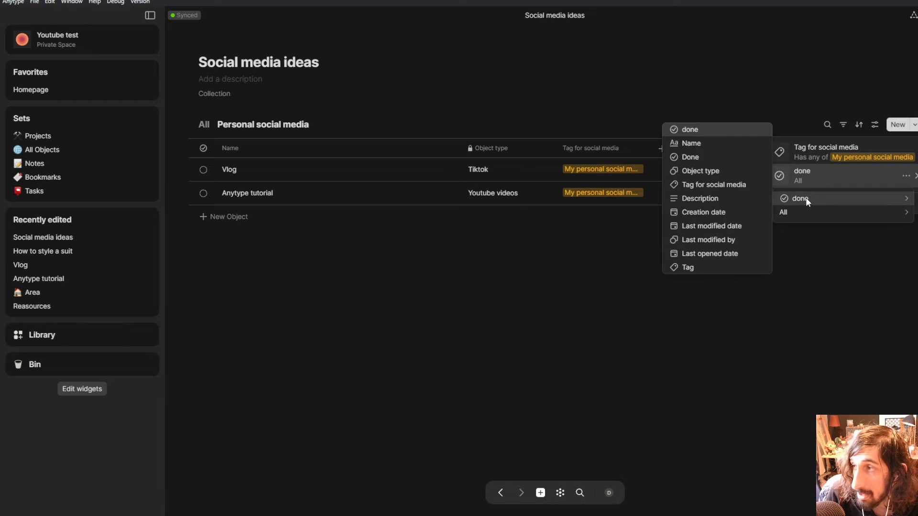
pyautogui.moveTo(798, 213)
pyautogui.click(703, 225)
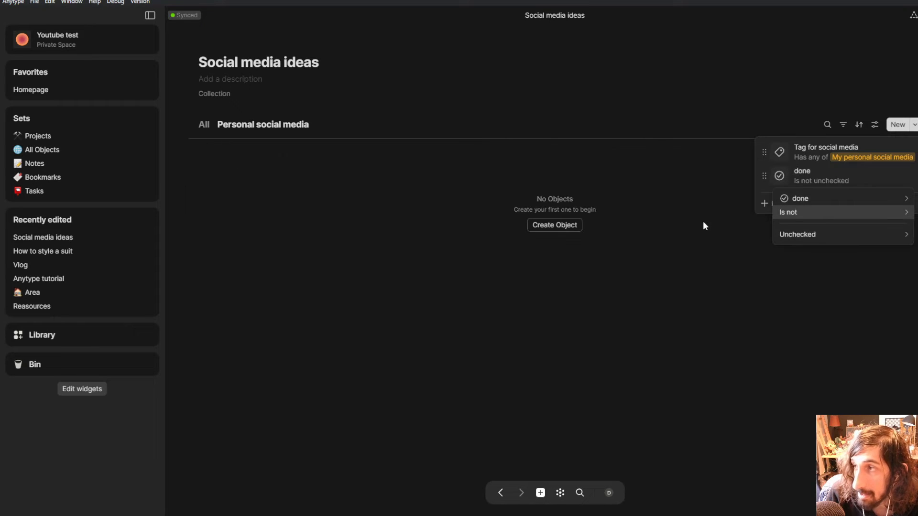
pyautogui.click(799, 237)
pyautogui.click(798, 248)
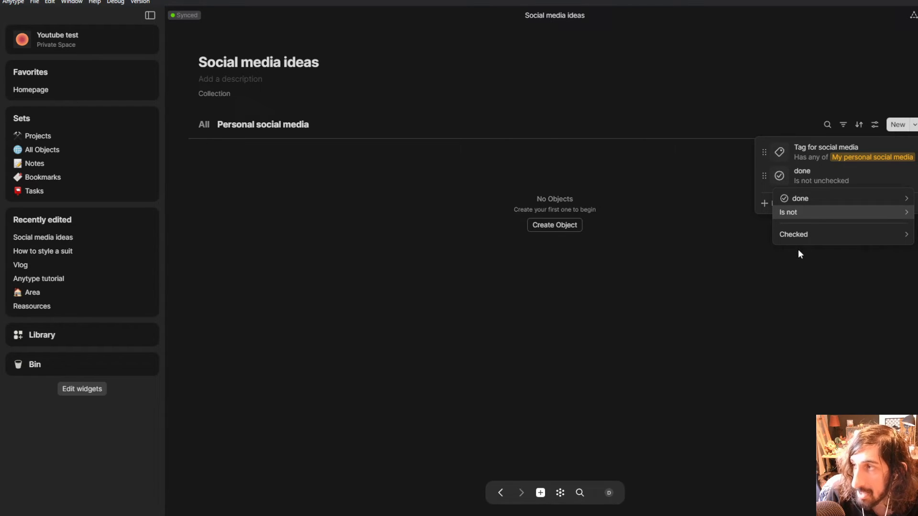
pyautogui.click(720, 241)
pyautogui.click(720, 240)
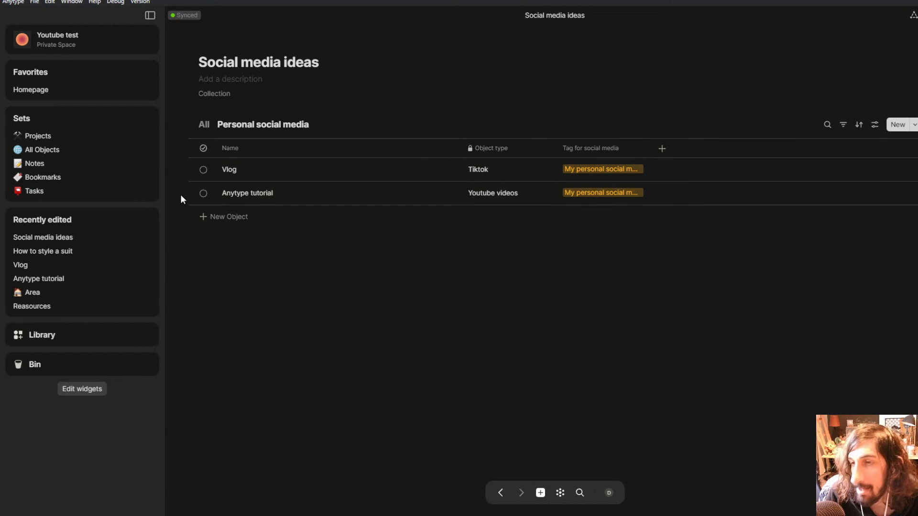
# Step: Tick Anytype tutorial as done to test the filter and check the item in the All view
pyautogui.click(203, 193)
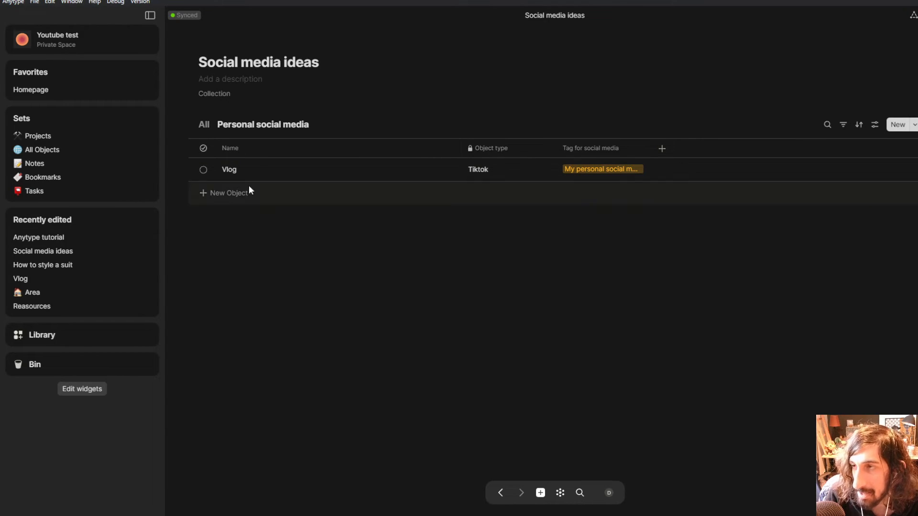
pyautogui.click(200, 125)
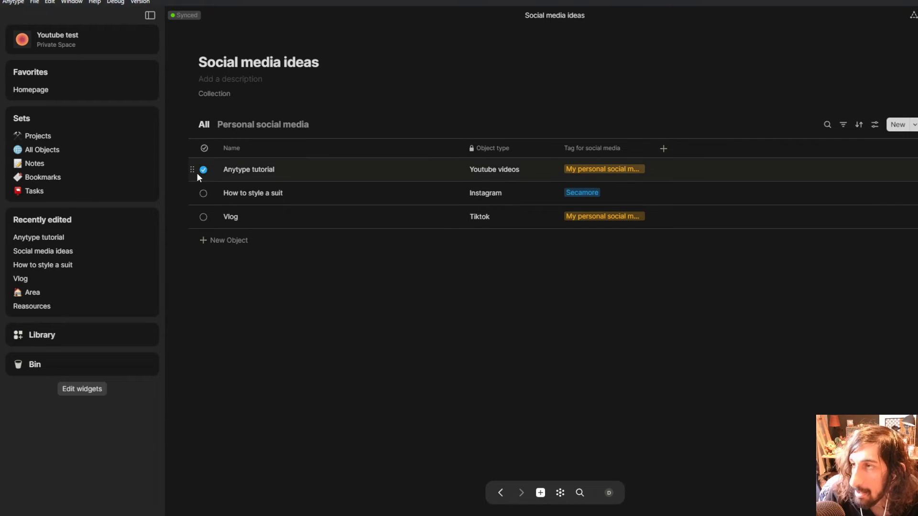
# Step: Reorder the collection's views so that Personal social media comes before All
pyautogui.click(258, 125)
pyautogui.moveTo(258, 127)
pyautogui.mouseDown()
pyautogui.moveTo(196, 129)
pyautogui.moveTo(242, 128)
pyautogui.mouseUp()
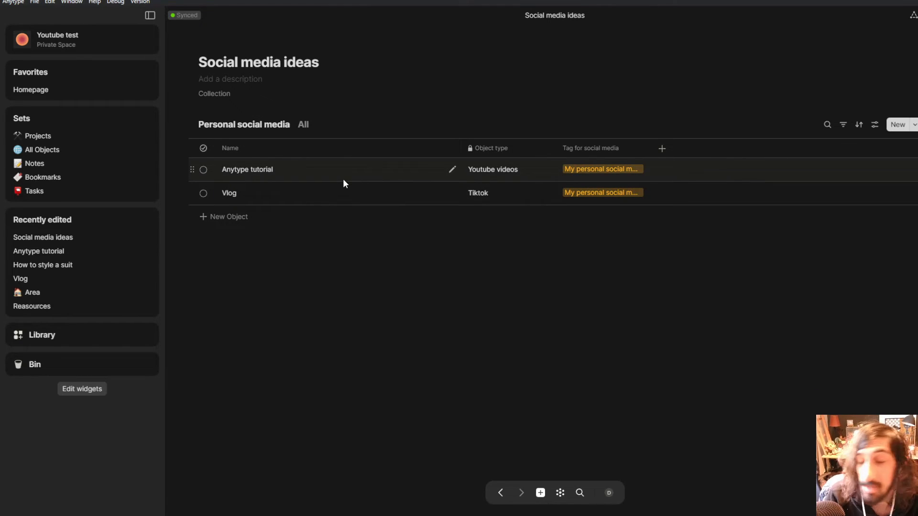
# Step: Show the Creation date column and add the existing Due date relation to the Personal social media view
pyautogui.click(661, 150)
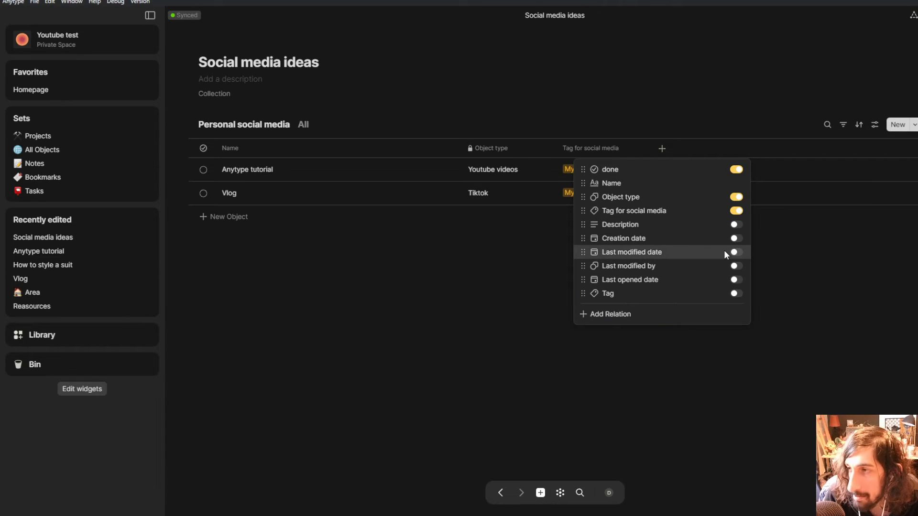
pyautogui.click(736, 238)
pyautogui.click(719, 318)
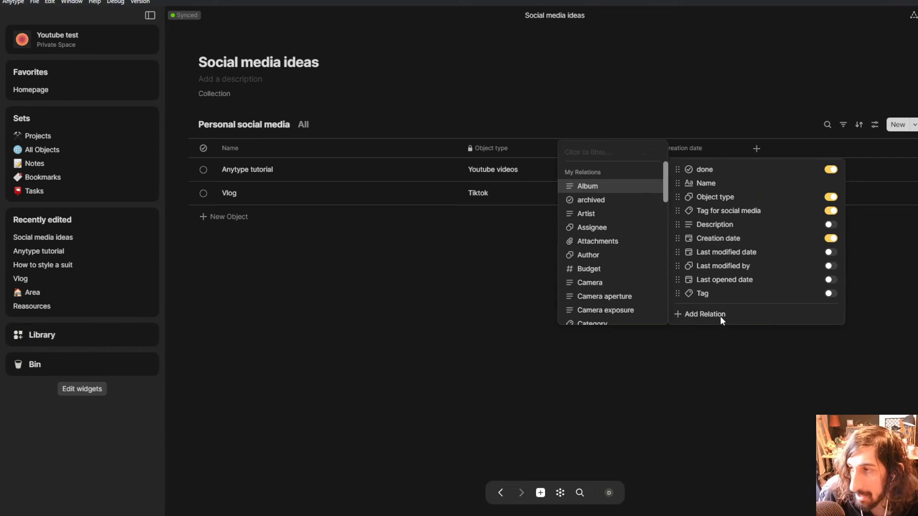
pyautogui.write('due date')
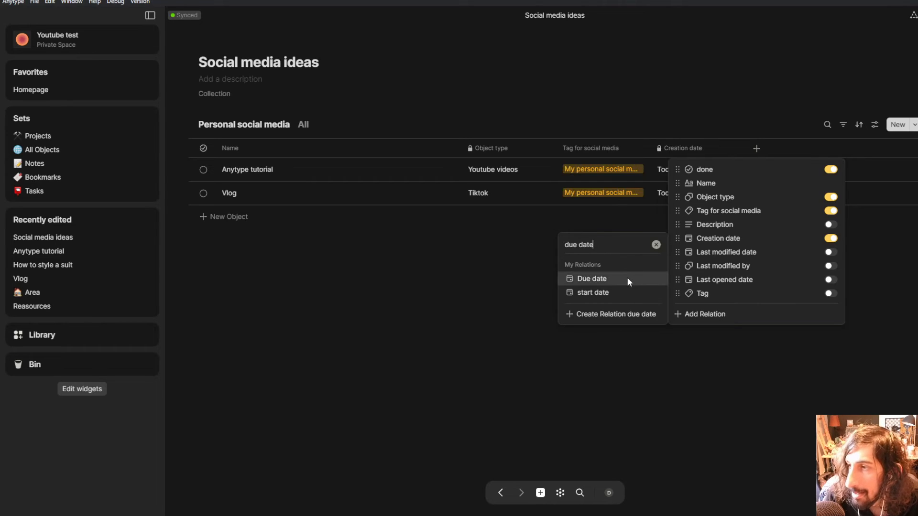
pyautogui.click(613, 280)
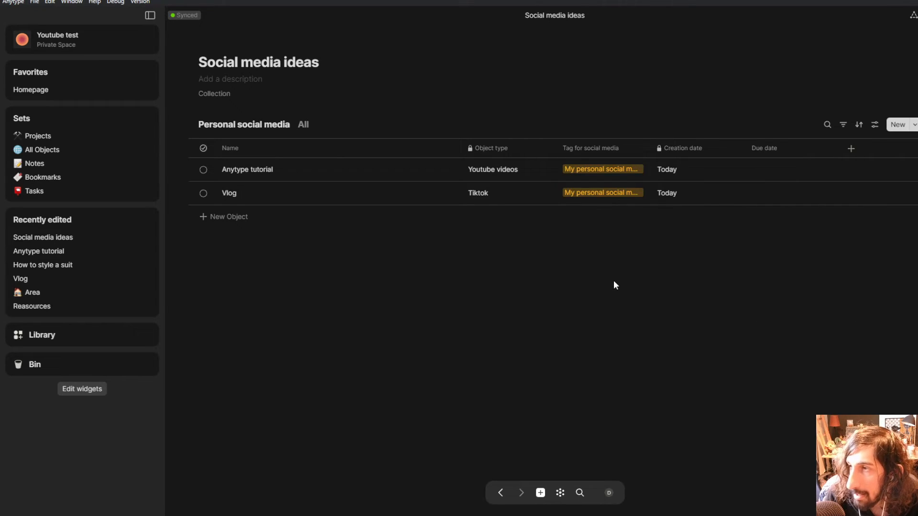
# Step: Set the due date of Anytype tutorial to Jan 28, 2024 and that of Vlog to Jan 31, 2024
pyautogui.click(761, 168)
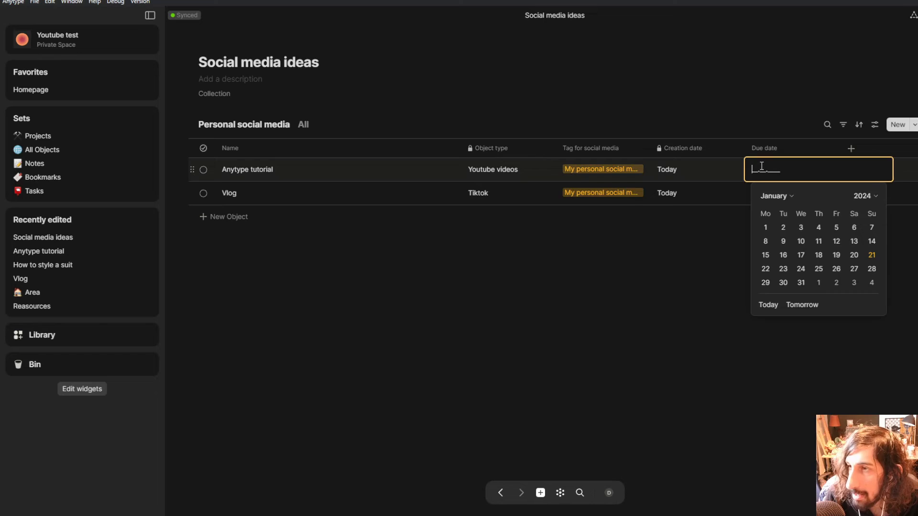
pyautogui.click(871, 271)
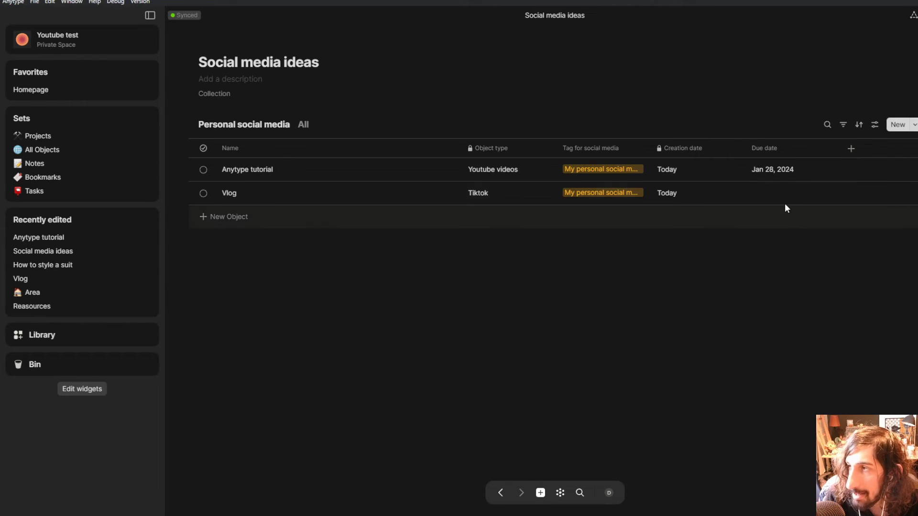
pyautogui.click(784, 201)
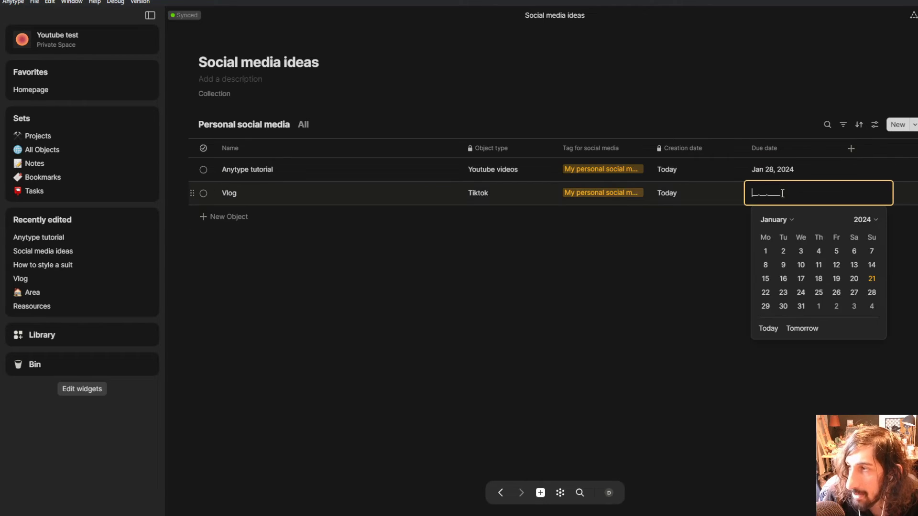
pyautogui.click(801, 306)
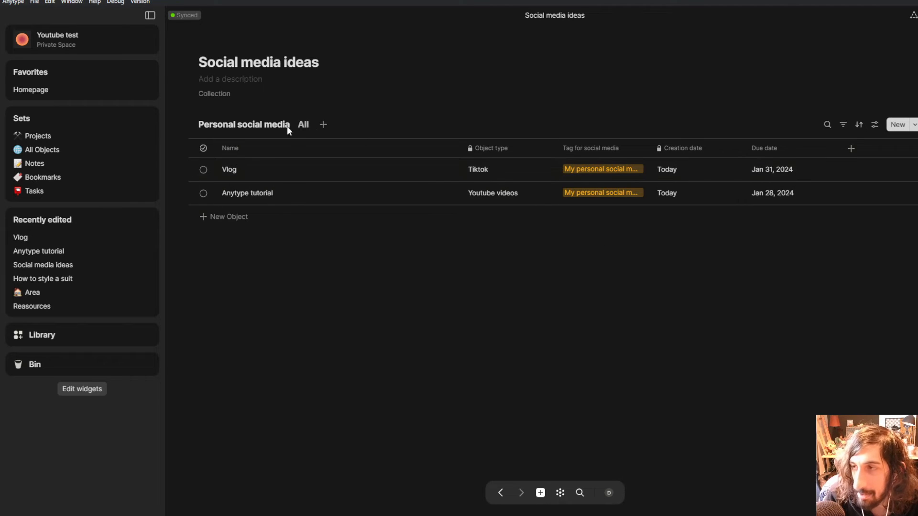
# Step: Add a new view to the collection with the Calendar layout, grouped by Due date
pyautogui.click(322, 123)
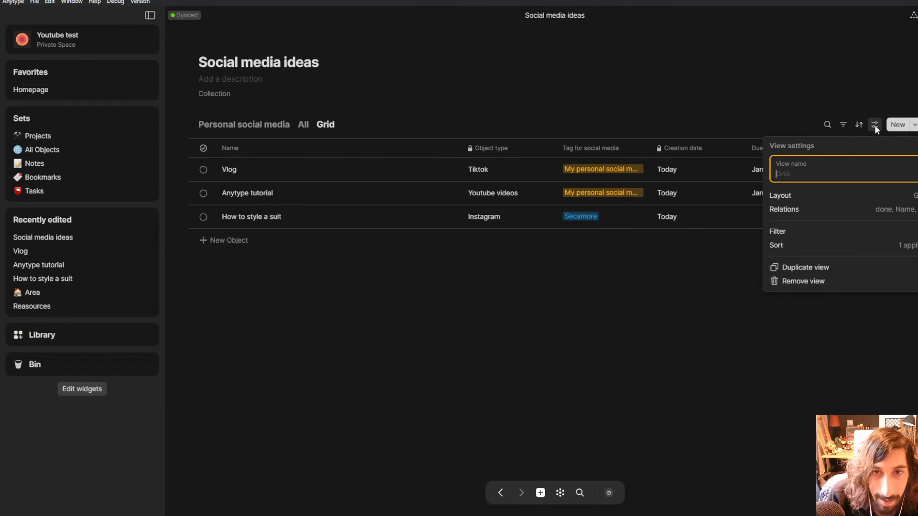
pyautogui.click(793, 198)
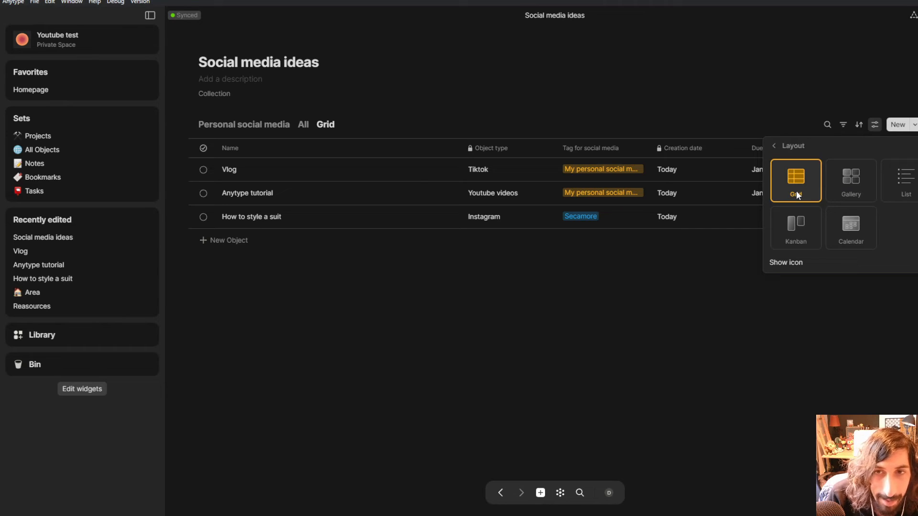
pyautogui.click(855, 228)
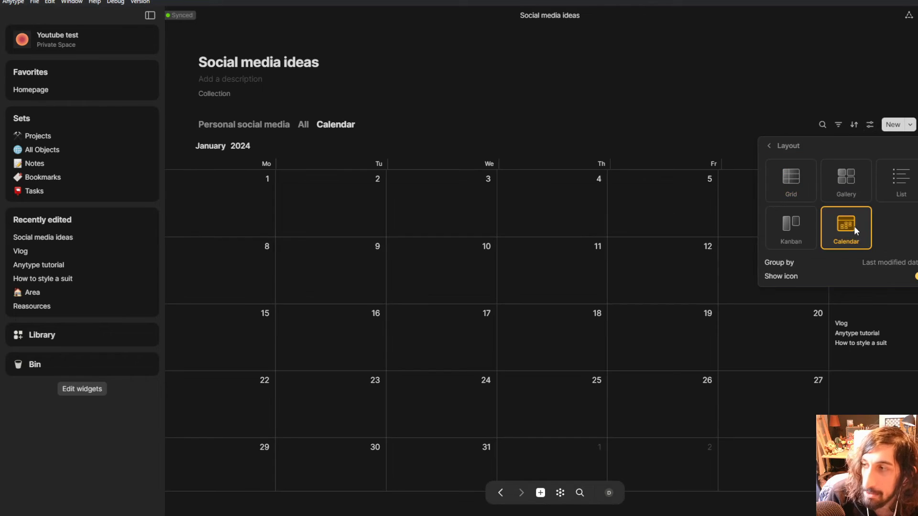
pyautogui.moveTo(850, 264)
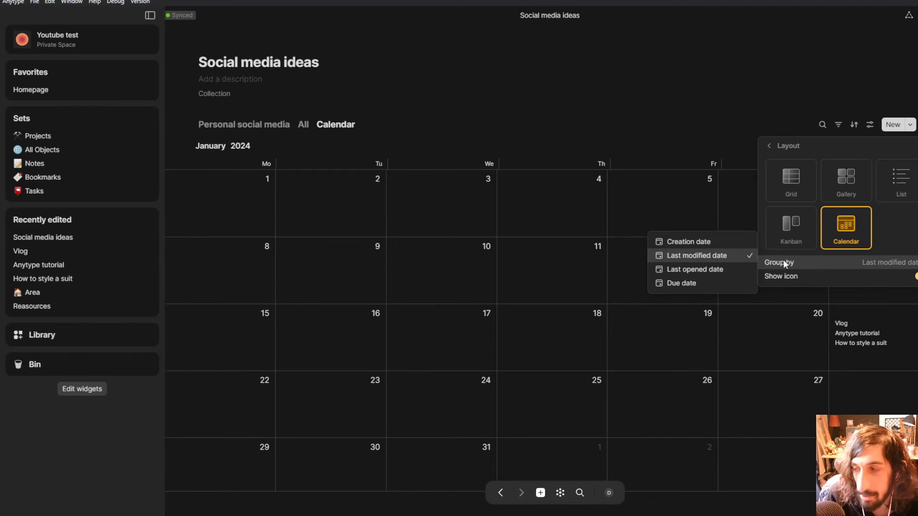
pyautogui.click(702, 285)
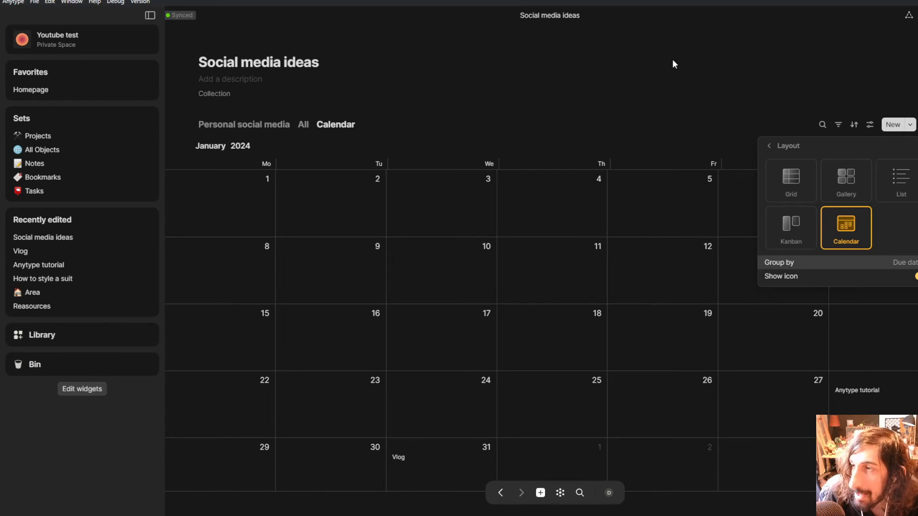
pyautogui.click(666, 76)
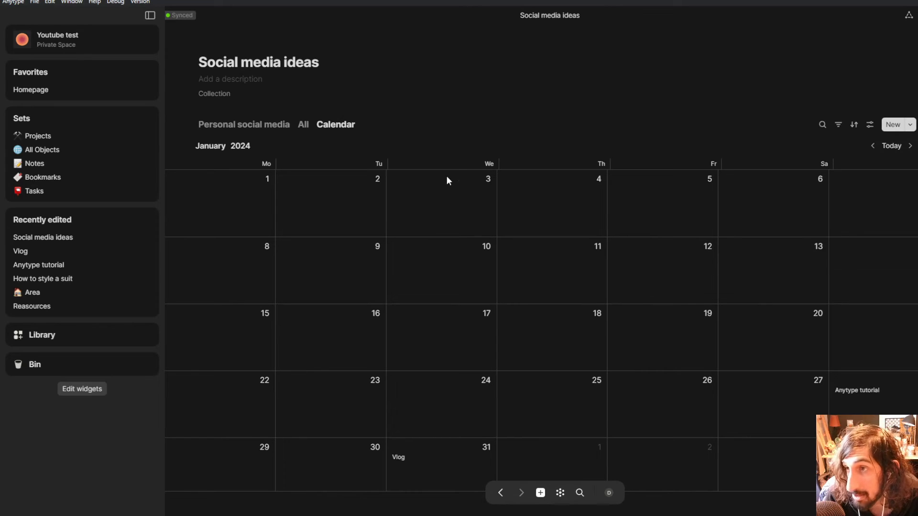
# Step: Switch back to the Personal social media view, then open the Homepage from the favorites
pyautogui.click(265, 128)
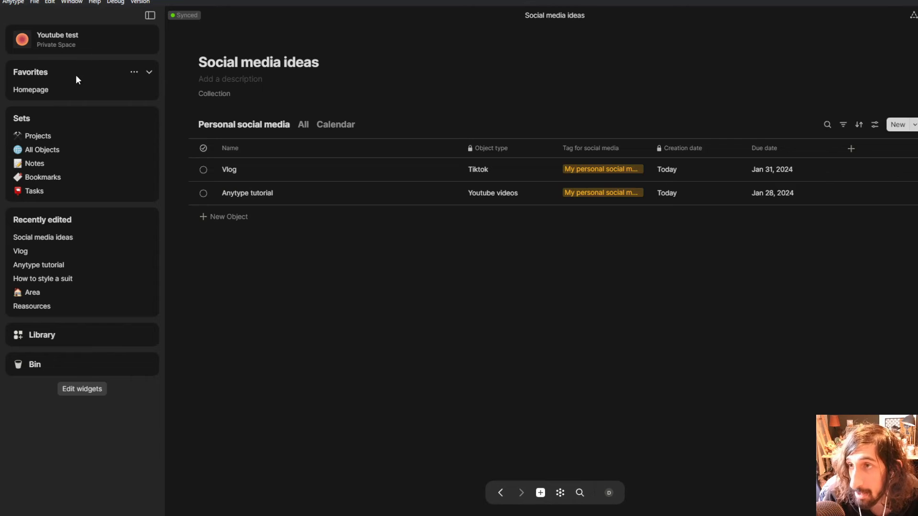
pyautogui.click(66, 89)
pyautogui.click(359, 242)
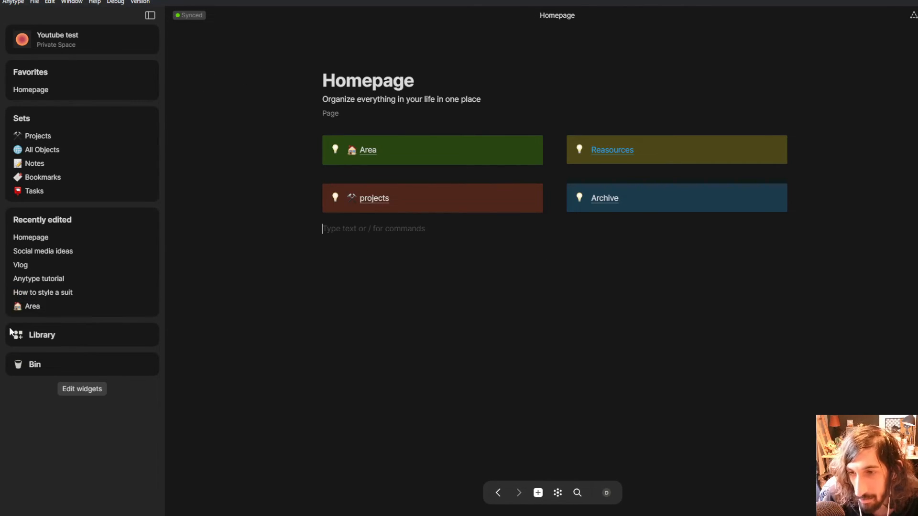
# Step: Open the Task type from the Library and look through its templates
pyautogui.click(55, 342)
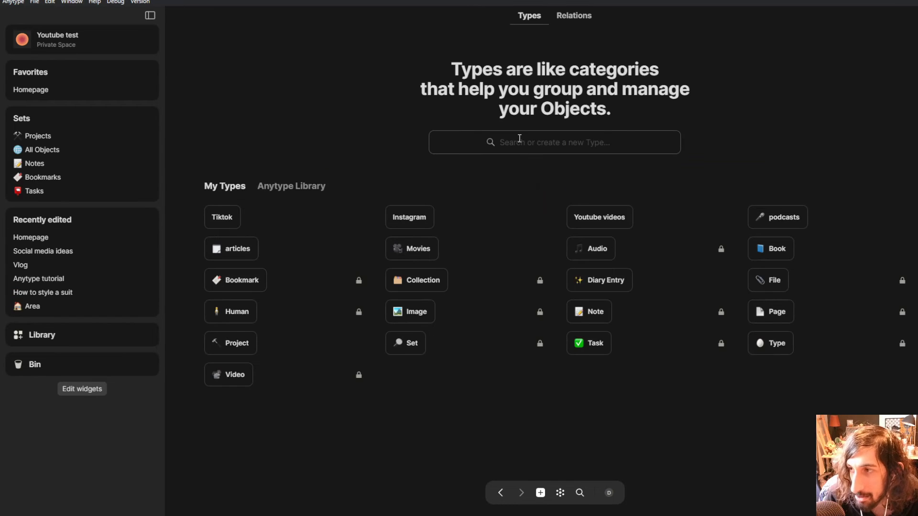
pyautogui.click(595, 344)
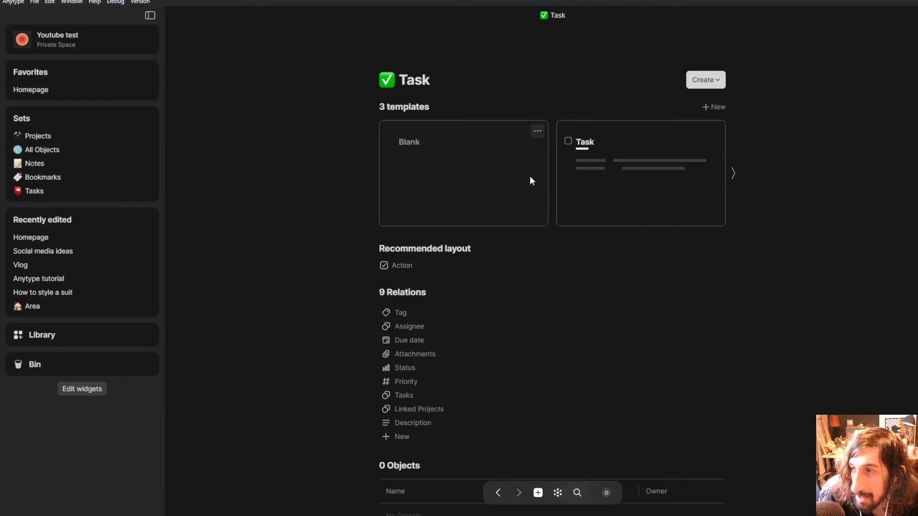
pyautogui.click(733, 172)
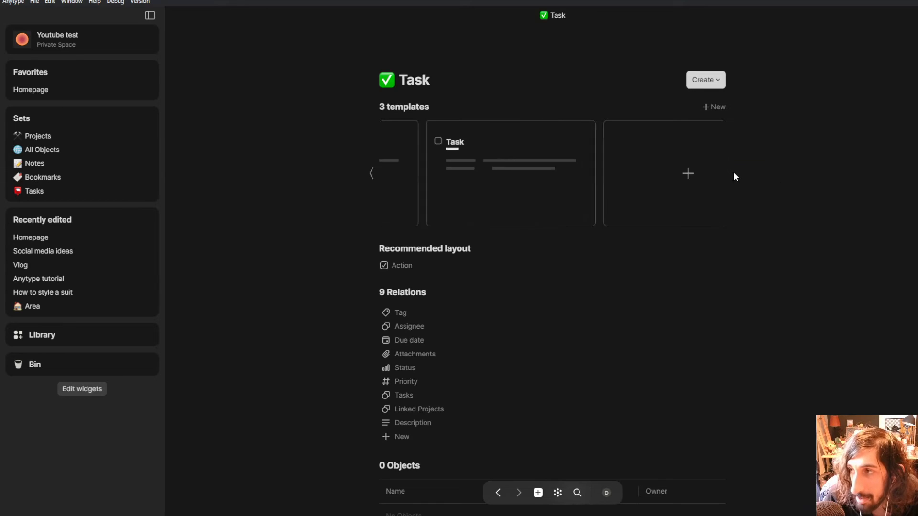
# Step: Open the Task template of the Task type, look through its Due date and Status relations, and close it
pyautogui.click(371, 173)
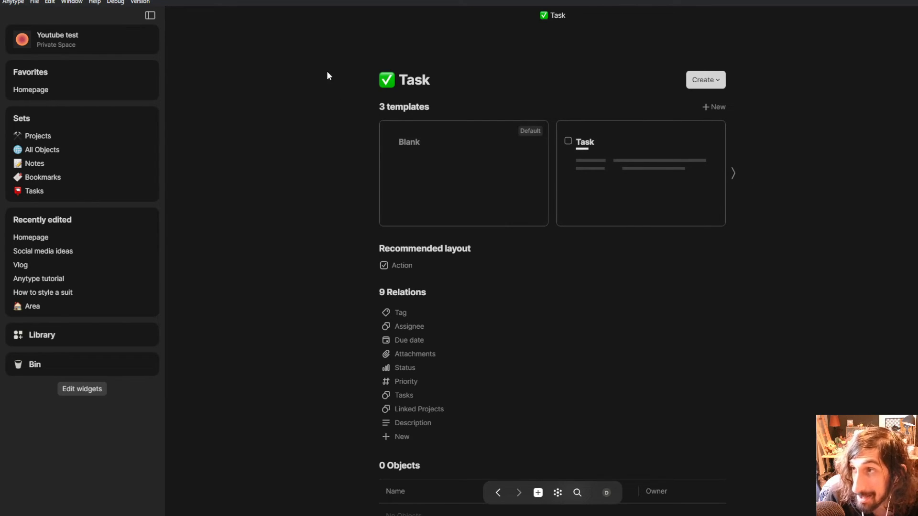
pyautogui.click(621, 191)
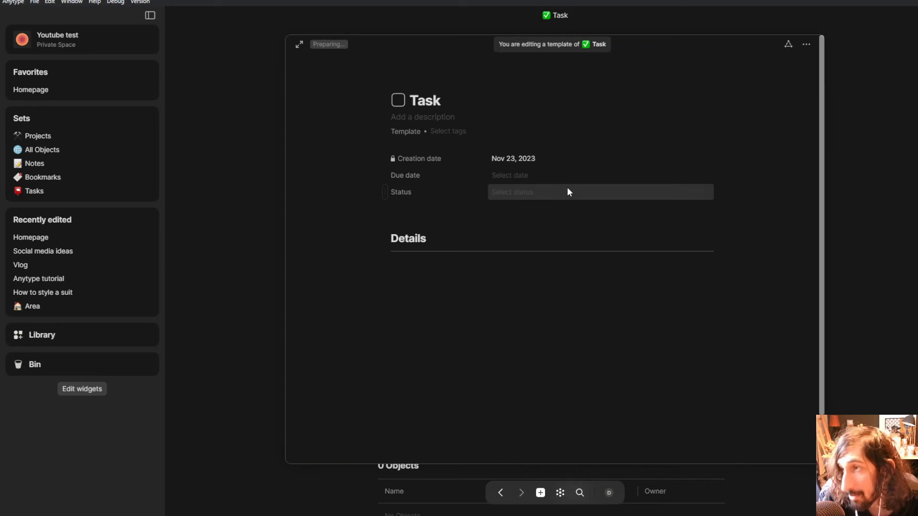
pyautogui.click(555, 190)
pyautogui.click(586, 136)
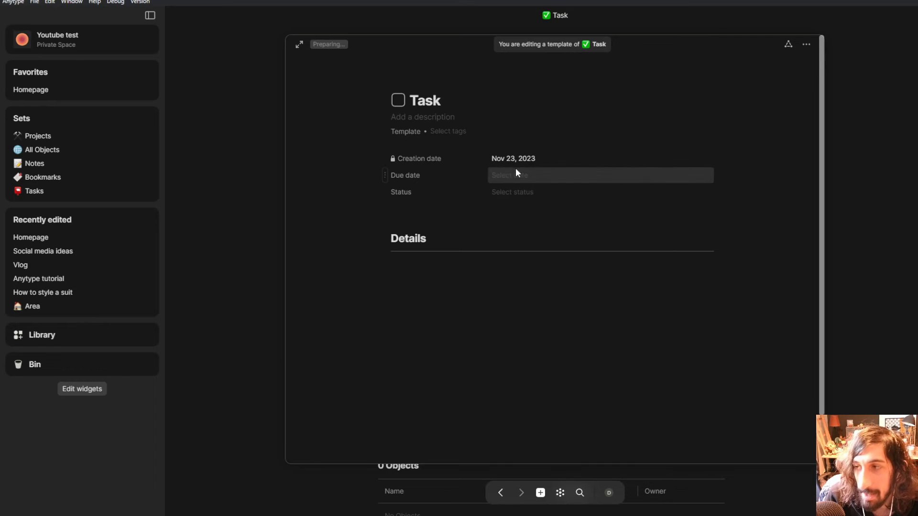
pyautogui.click(253, 234)
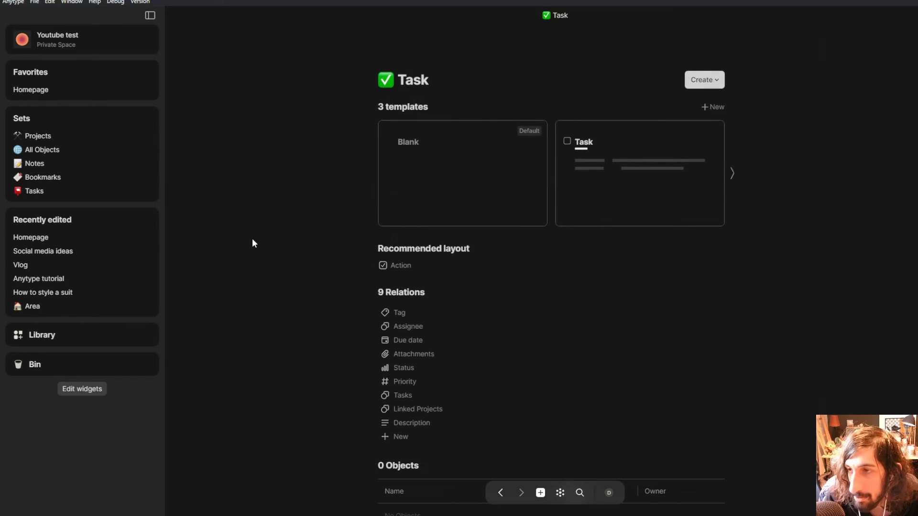
# Step: Insert a new set into the Homepage below the callouts and name it Tasks database
pyautogui.click(56, 92)
pyautogui.click(360, 254)
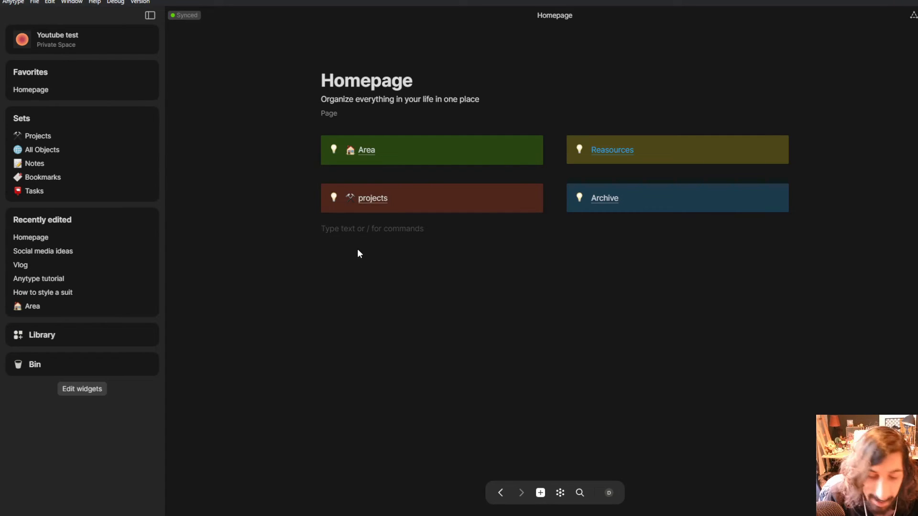
pyautogui.write('/')
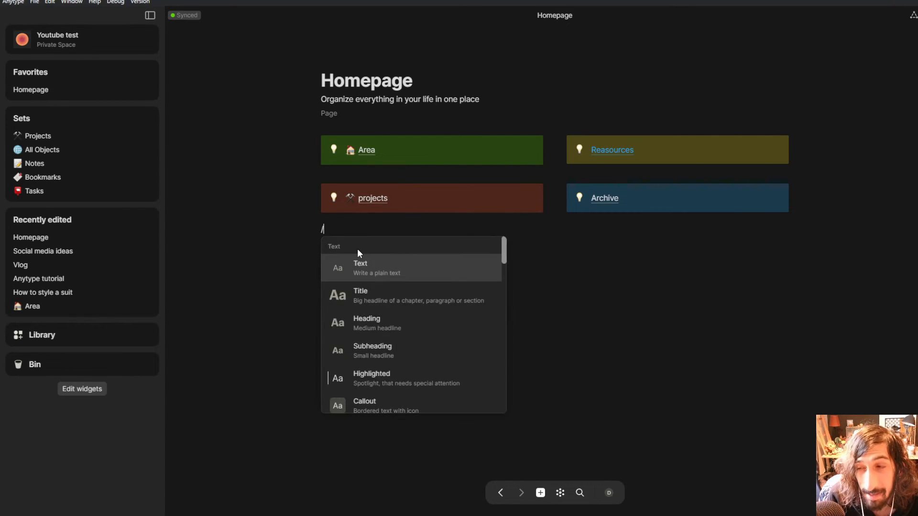
pyautogui.write('set')
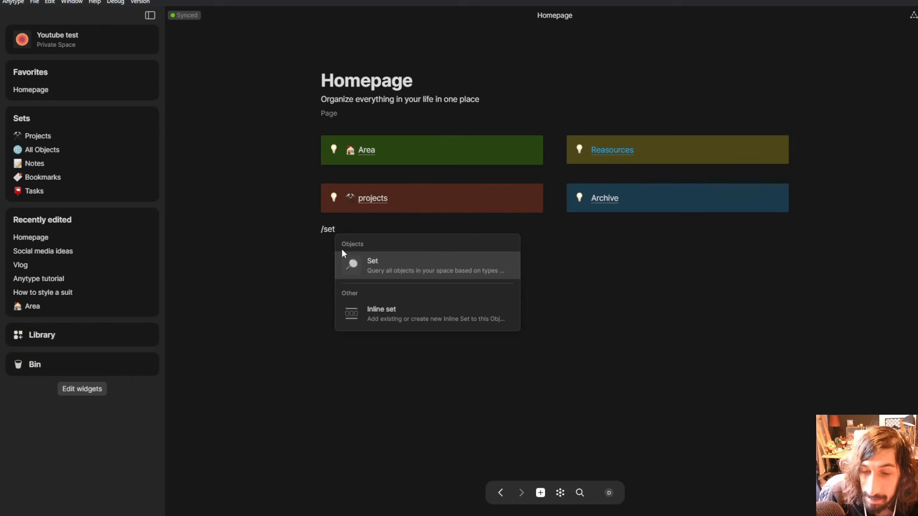
pyautogui.click(385, 262)
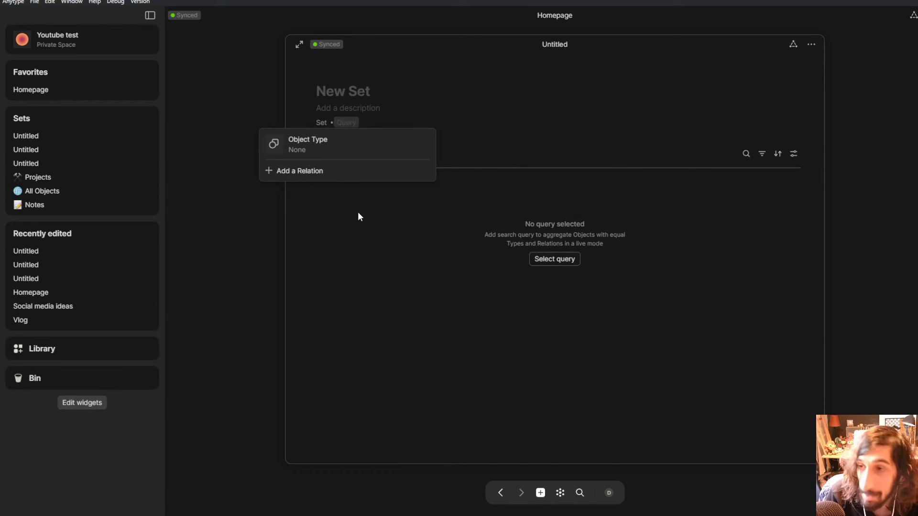
pyautogui.write('Task')
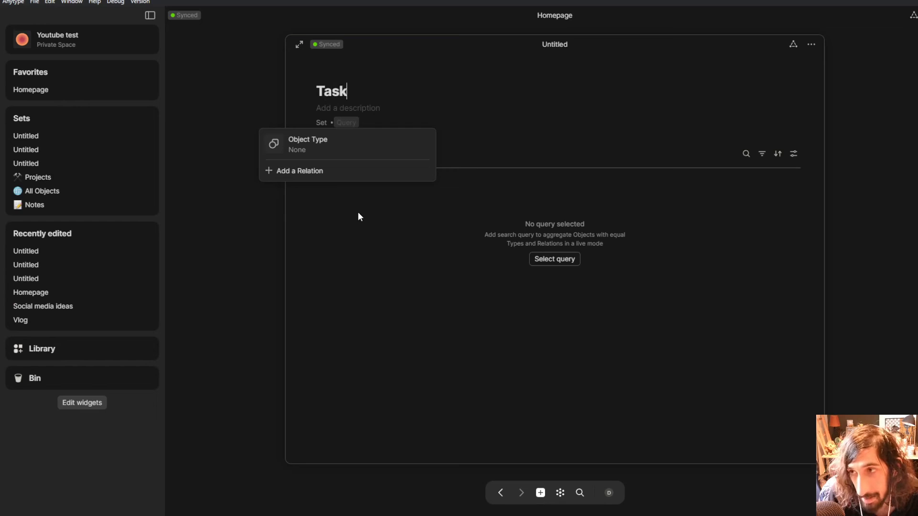
pyautogui.write('s database')
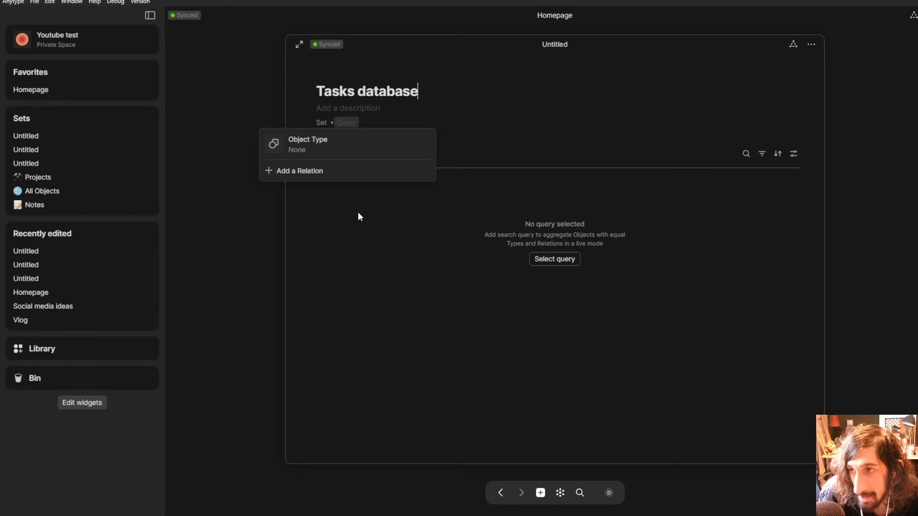
# Step: Set the query of the Tasks database set to the object type Task
pyautogui.click(333, 146)
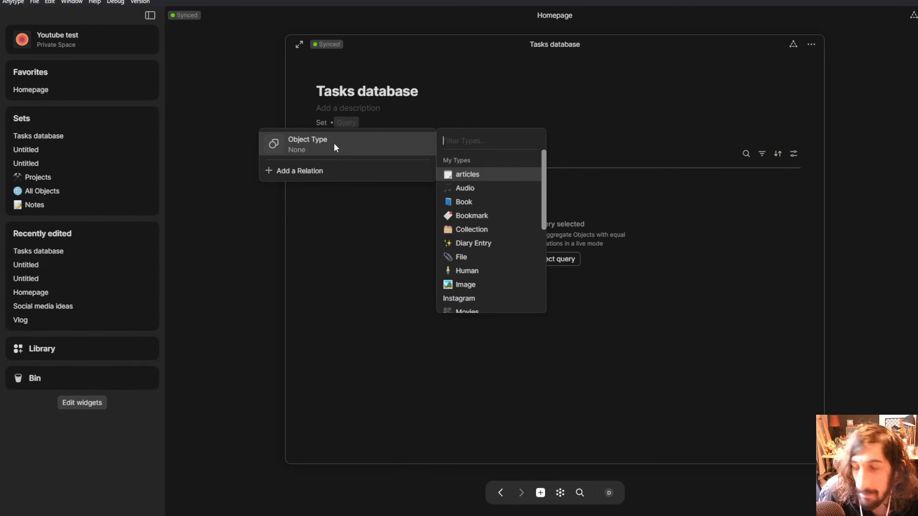
pyautogui.write('task')
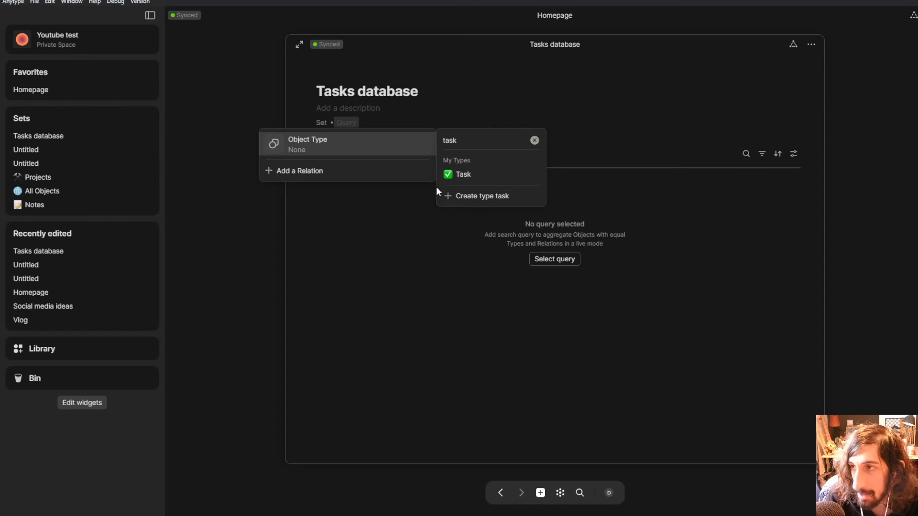
pyautogui.click(474, 172)
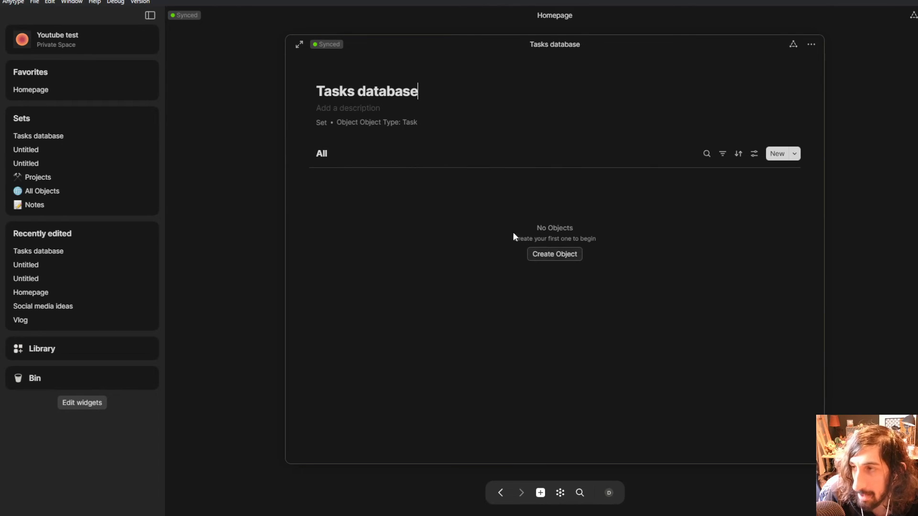
# Step: Create two objects in the Tasks database named "Take out the trash" and "Film Anytype video"
pyautogui.click(549, 253)
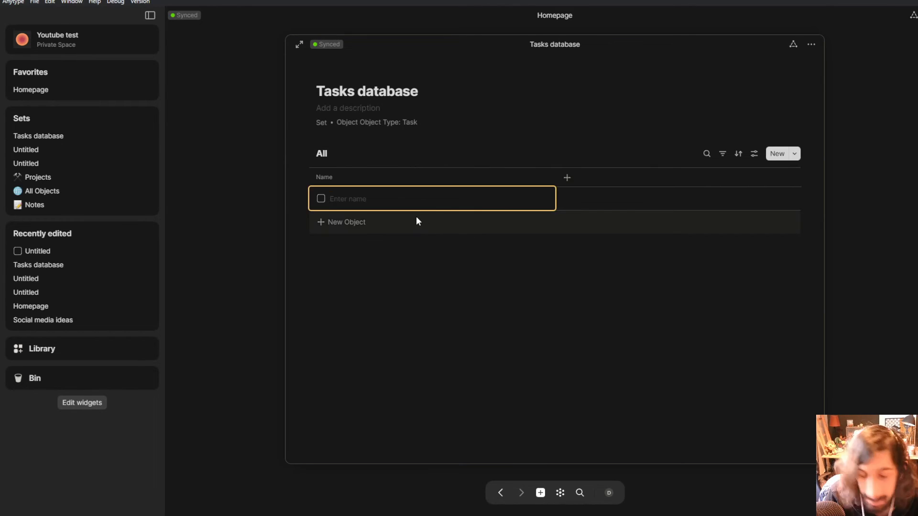
pyautogui.write('Take')
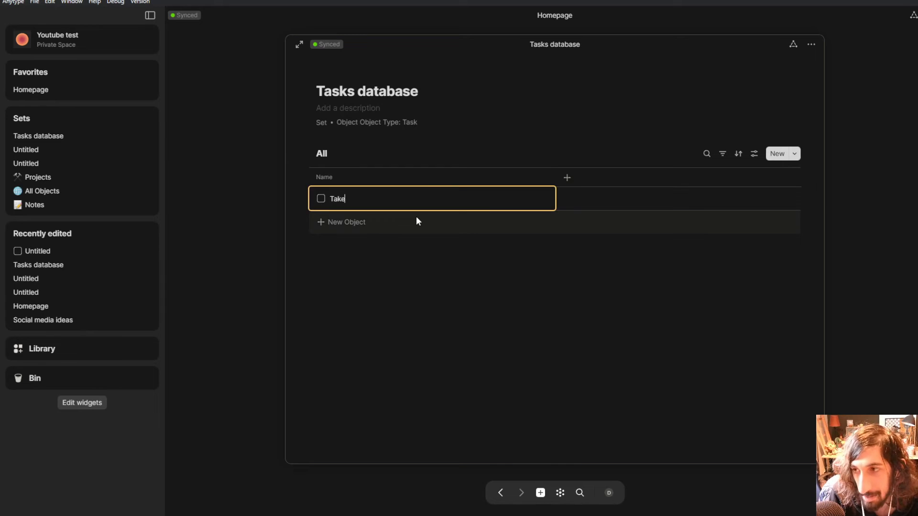
pyautogui.write(' out the trash')
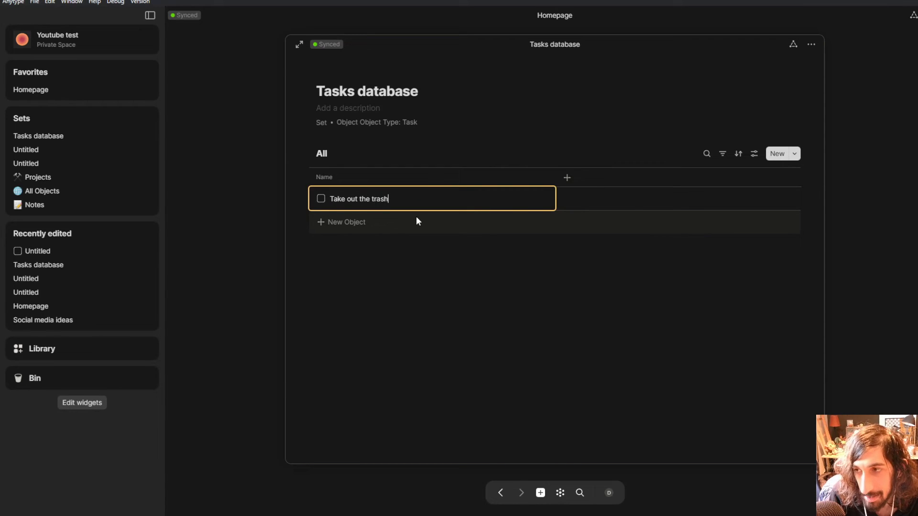
pyautogui.press('Return')
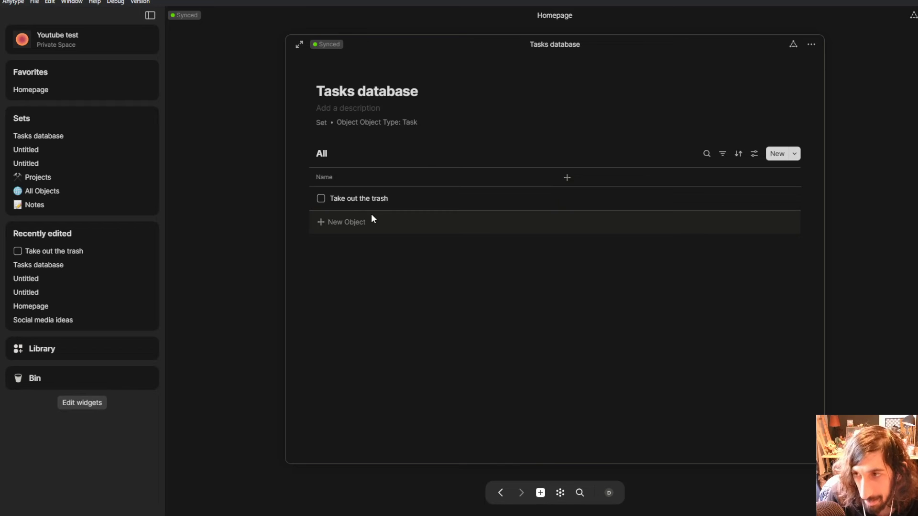
pyautogui.click(366, 224)
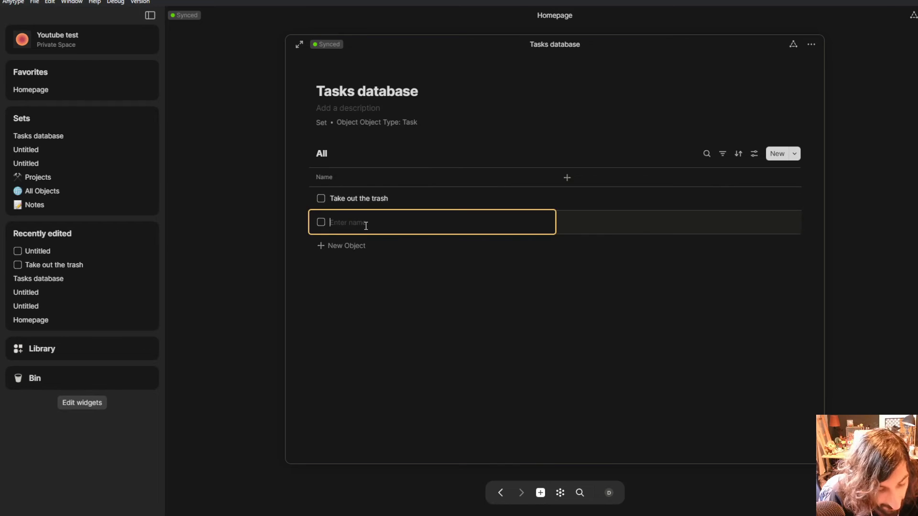
pyautogui.write('Fil,m ')
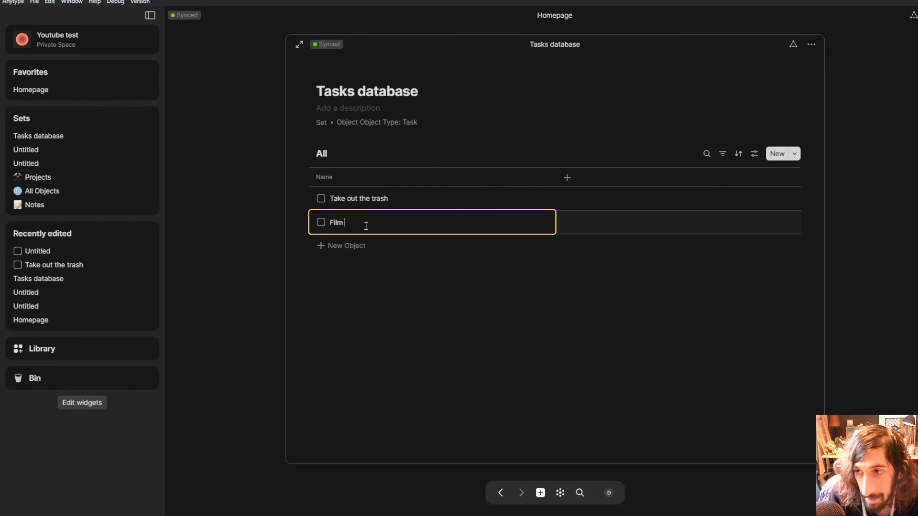
pyautogui.write('Anytype video')
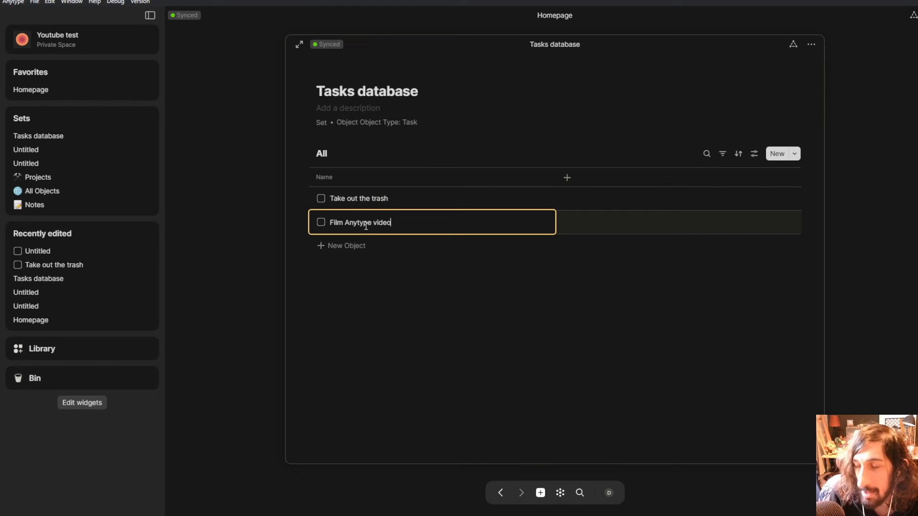
pyautogui.press('Return')
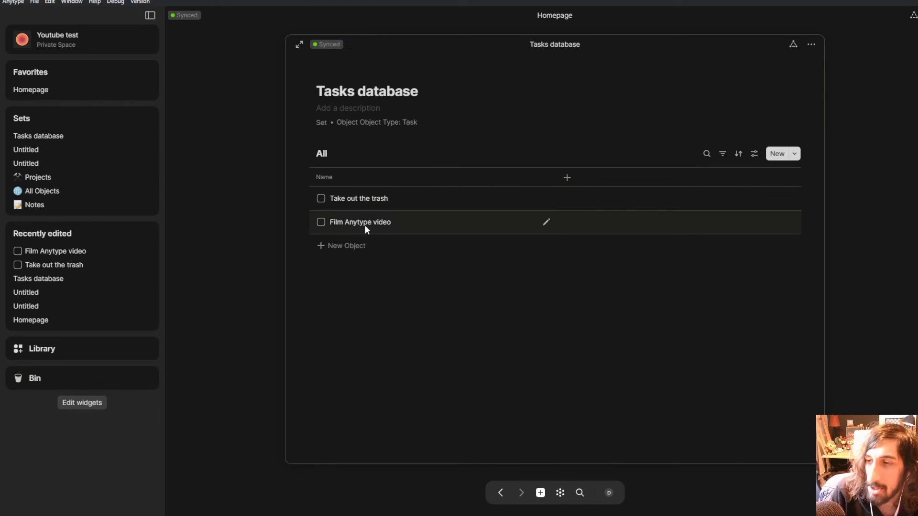
# Step: Add the existing done relation as a column, place it before Name and narrow it to checkbox width
pyautogui.click(568, 176)
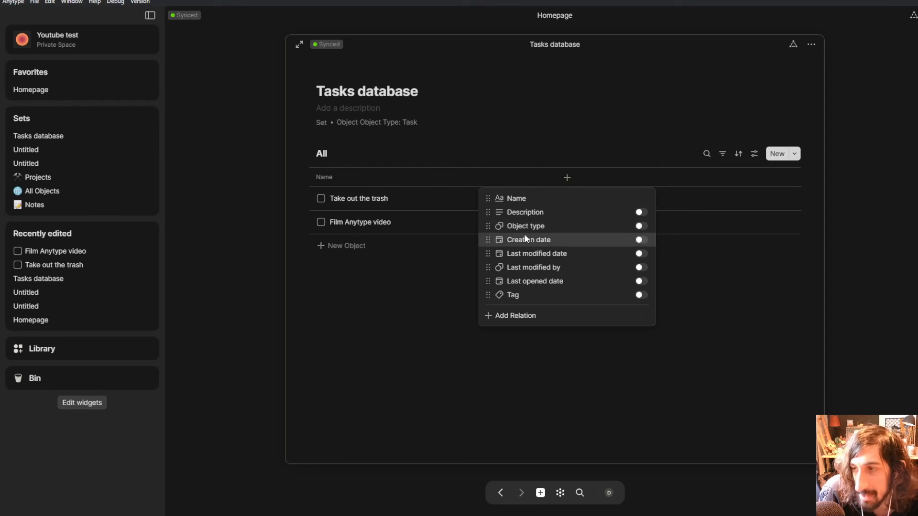
pyautogui.click(517, 315)
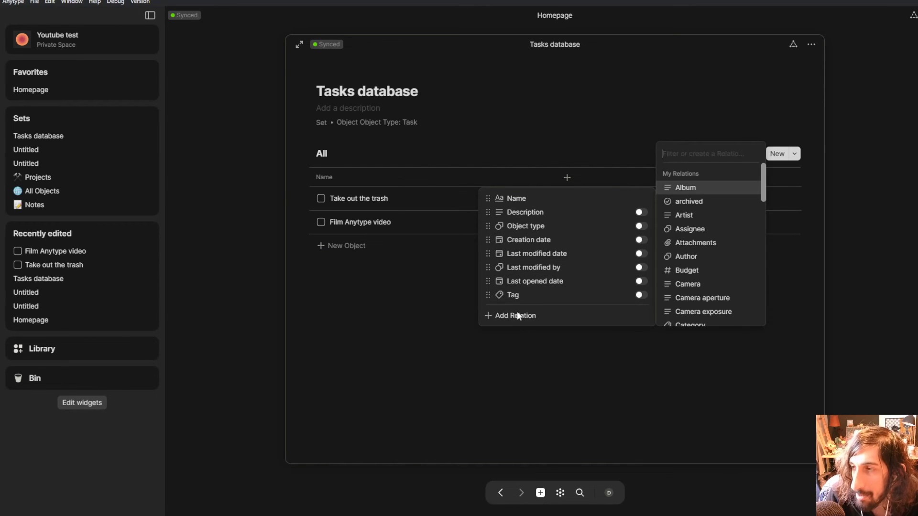
pyautogui.write('done')
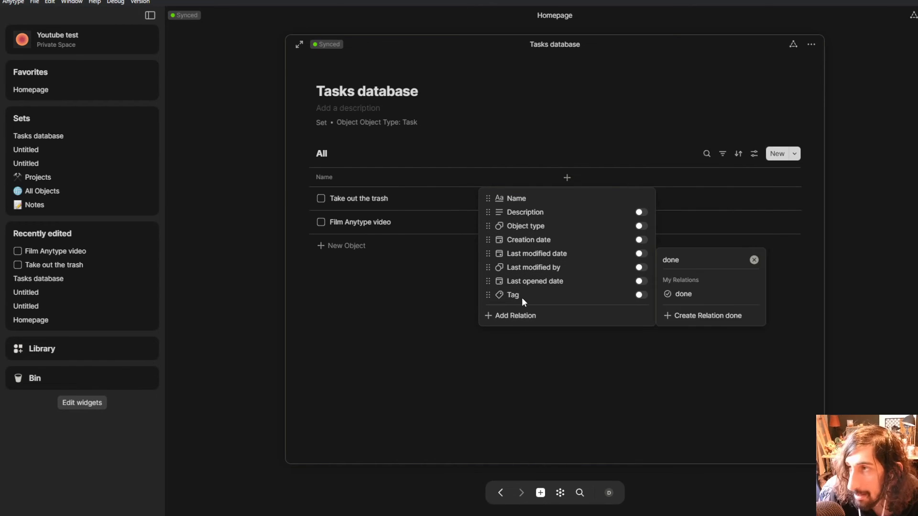
pyautogui.click(684, 294)
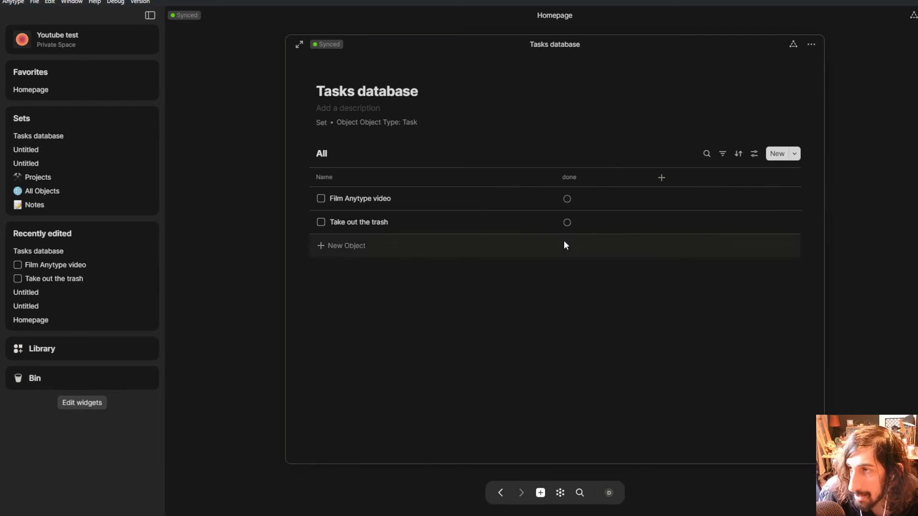
pyautogui.moveTo(569, 173); pyautogui.dragTo(297, 181)
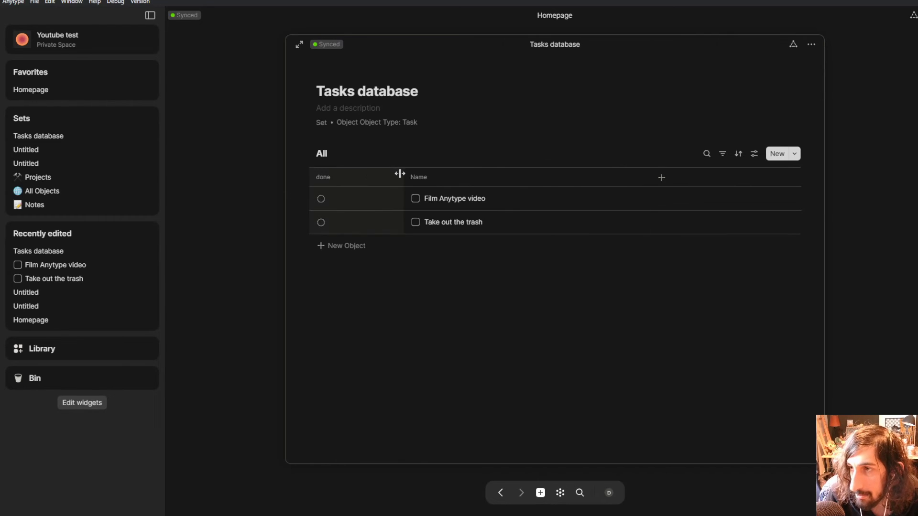
pyautogui.moveTo(402, 176); pyautogui.dragTo(331, 178)
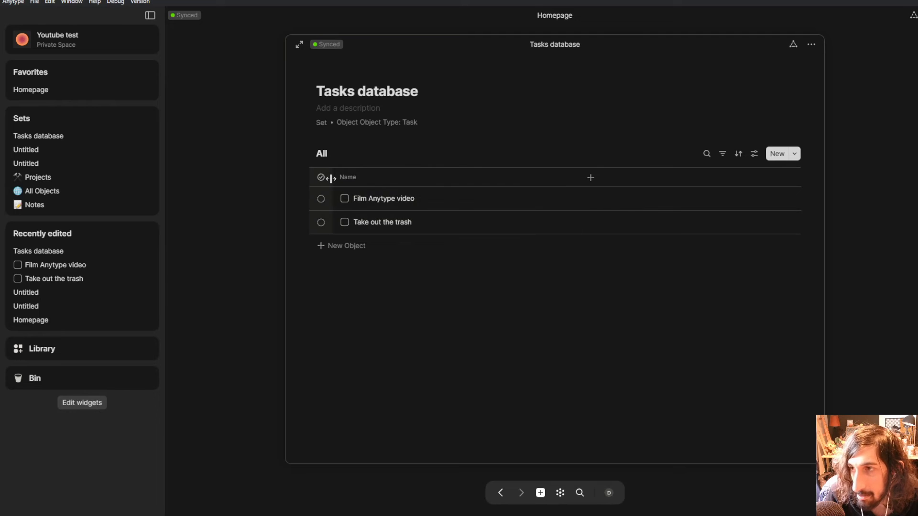
# Step: Add the existing "Related area or project" relation as a column of the Tasks database
pyautogui.click(590, 177)
pyautogui.click(586, 330)
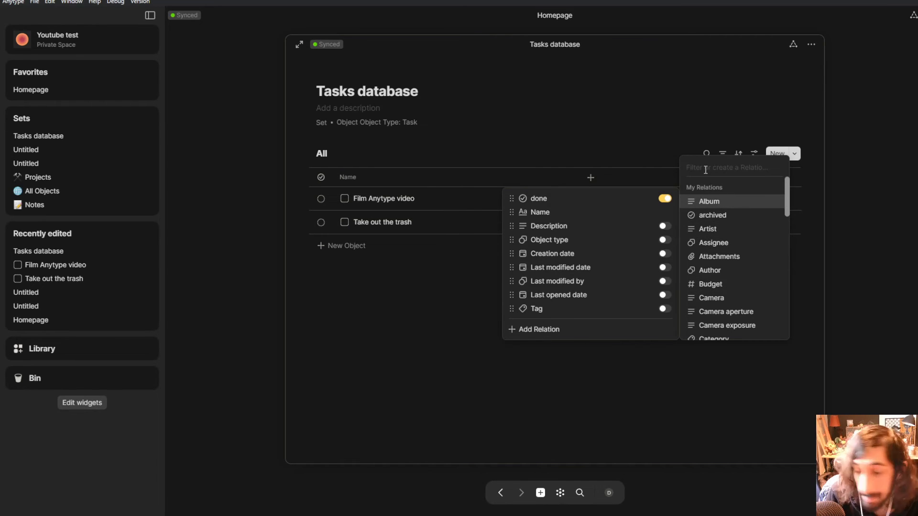
pyautogui.write('related')
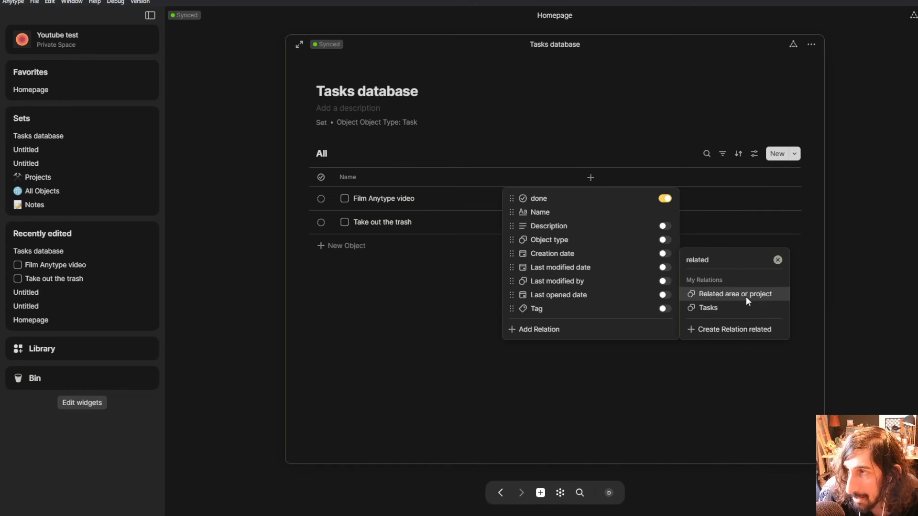
pyautogui.click(743, 294)
pyautogui.click(684, 178)
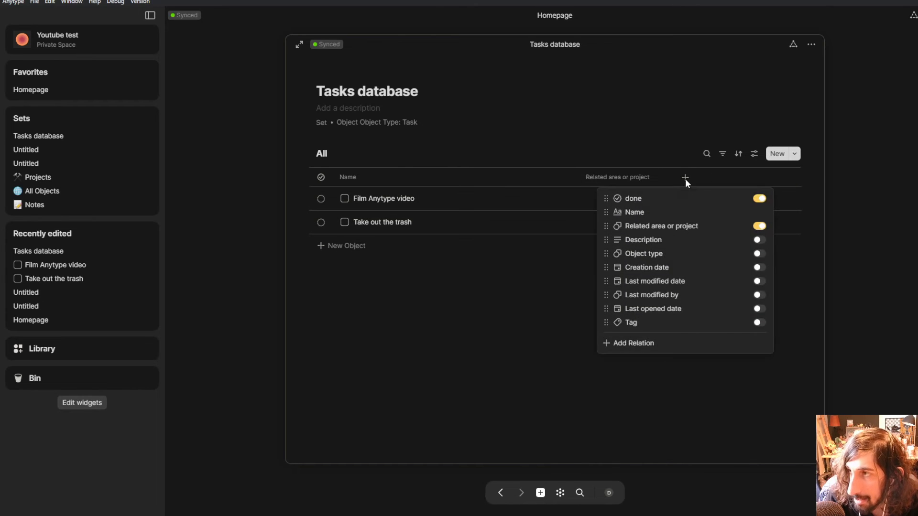
pyautogui.click(570, 158)
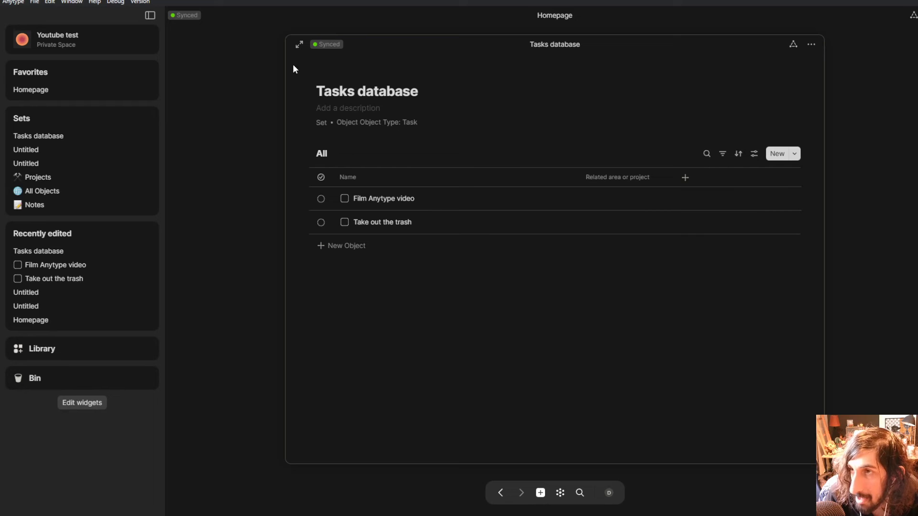
# Step: Add the existing Due date relation as a column of the Tasks database
pyautogui.click(684, 177)
pyautogui.click(648, 341)
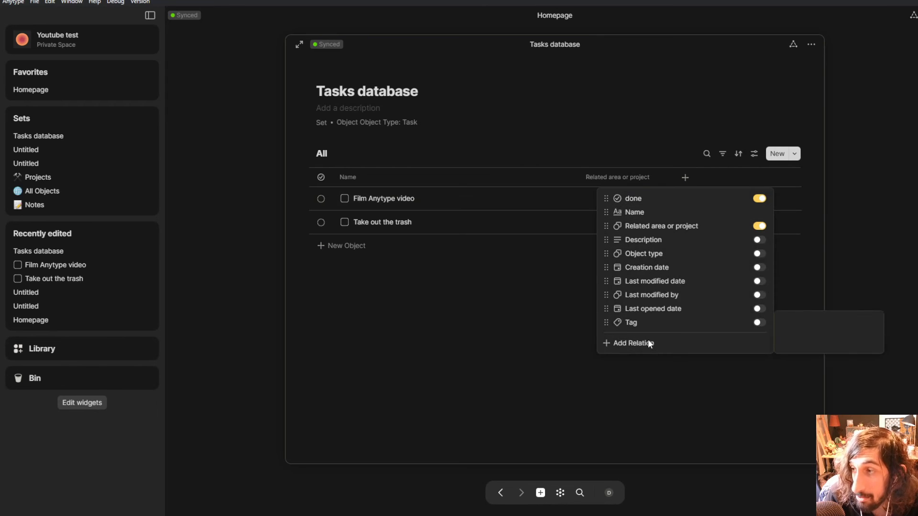
pyautogui.write('due')
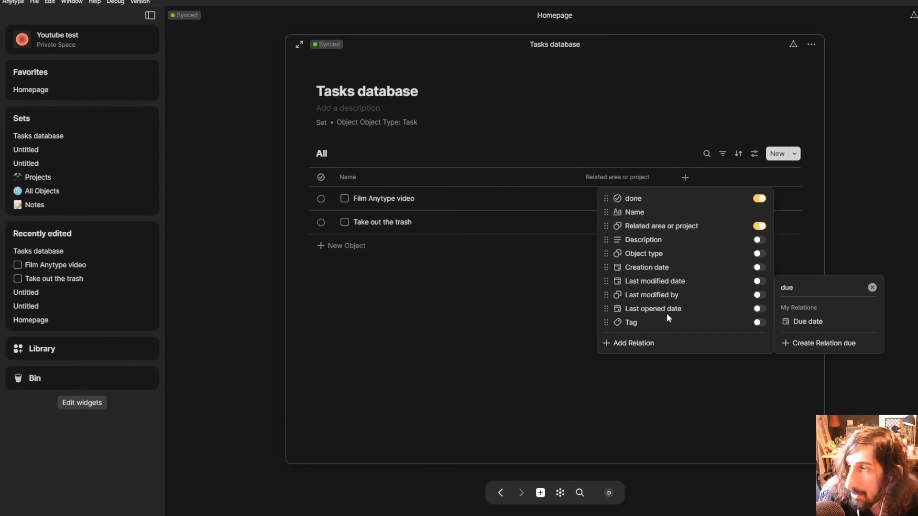
pyautogui.click(804, 314)
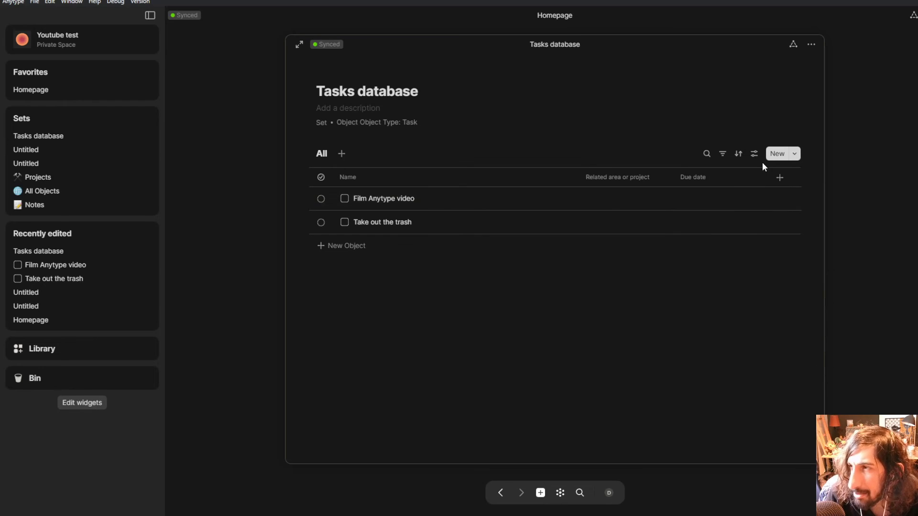
# Step: Show the Creation date relation as a column and open the Tasks database as a full page
pyautogui.click(780, 177)
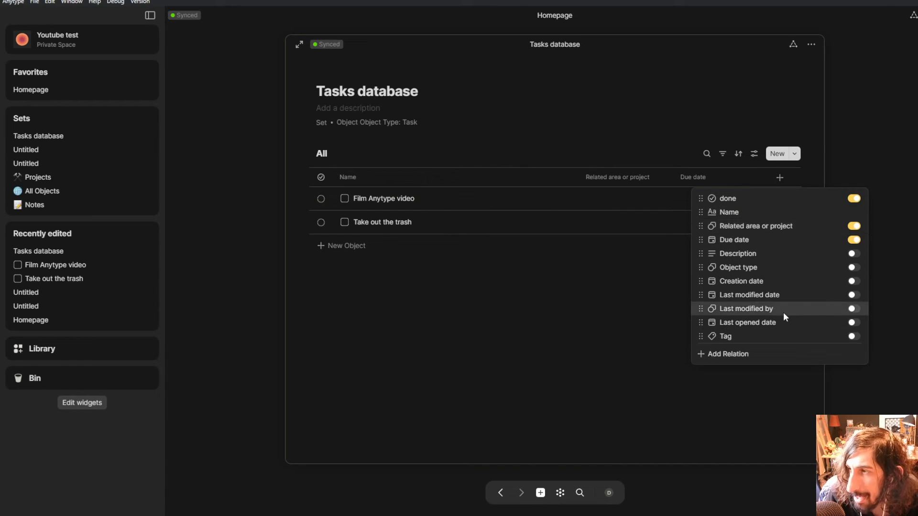
pyautogui.click(852, 281)
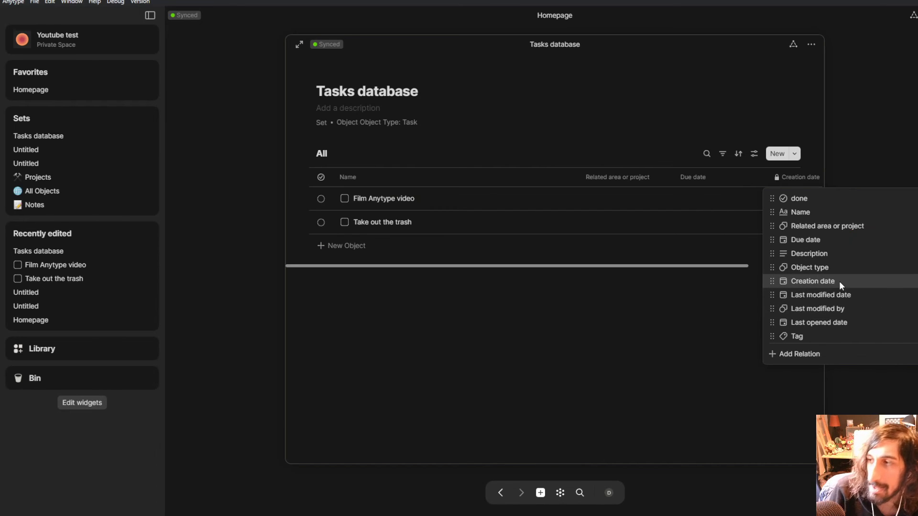
pyautogui.click(297, 45)
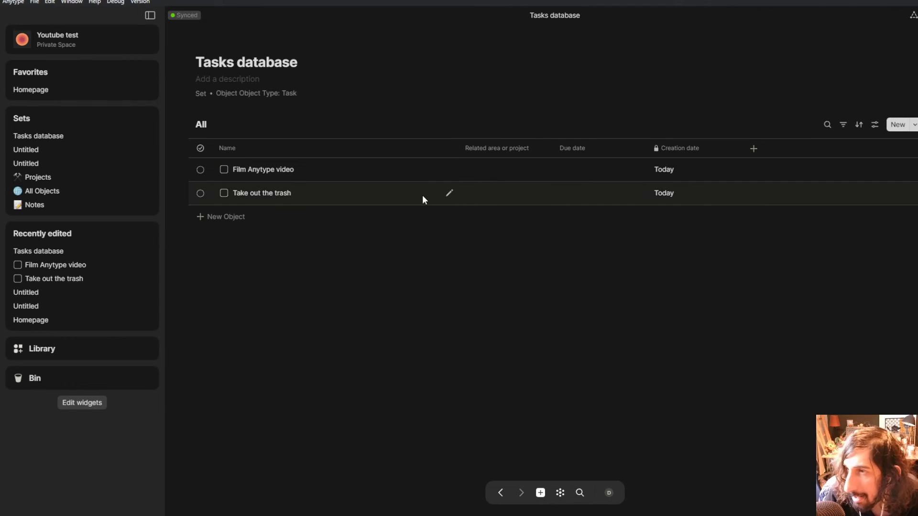
# Step: Give the Tasks database a green check mark emoji as its icon
pyautogui.click(195, 61)
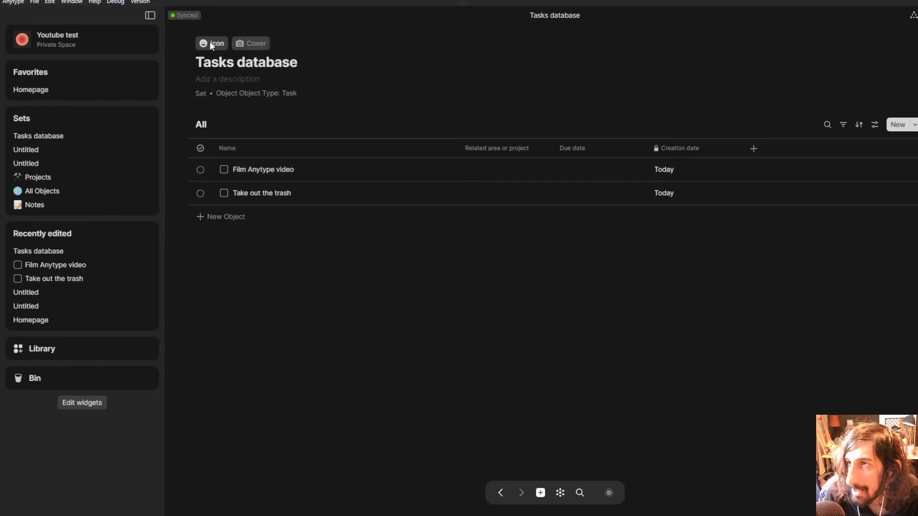
pyautogui.click(211, 44)
pyautogui.click(168, 143)
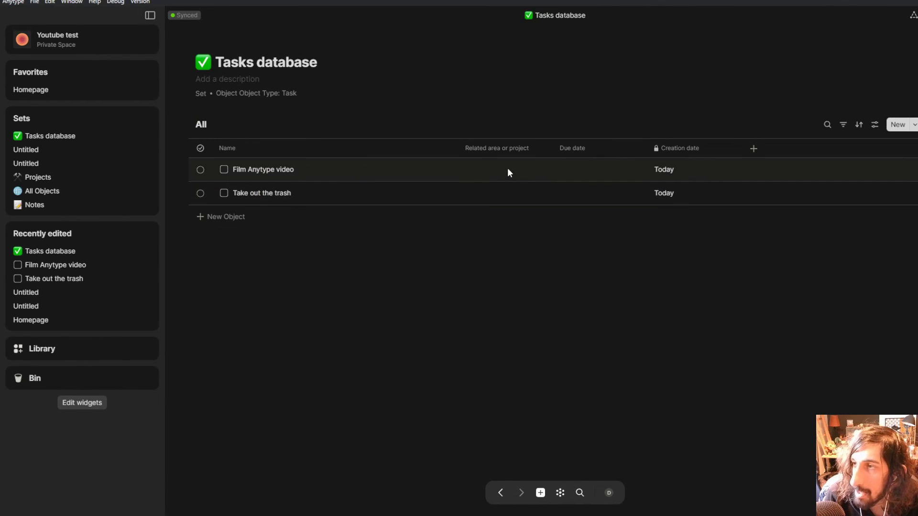
# Step: Set the due date of "Film Anytype video" to January 31, 2024 and of "Take out the trash" to January 21, 2024
pyautogui.click(601, 169)
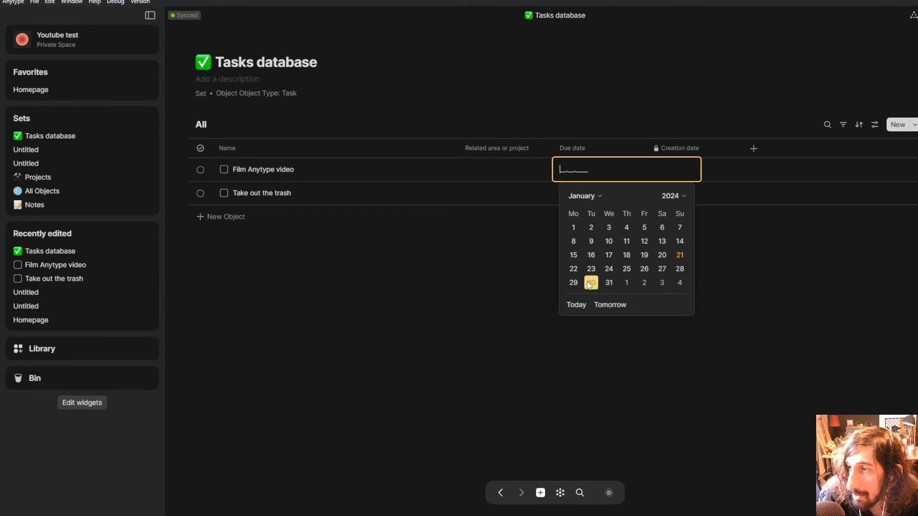
pyautogui.click(608, 282)
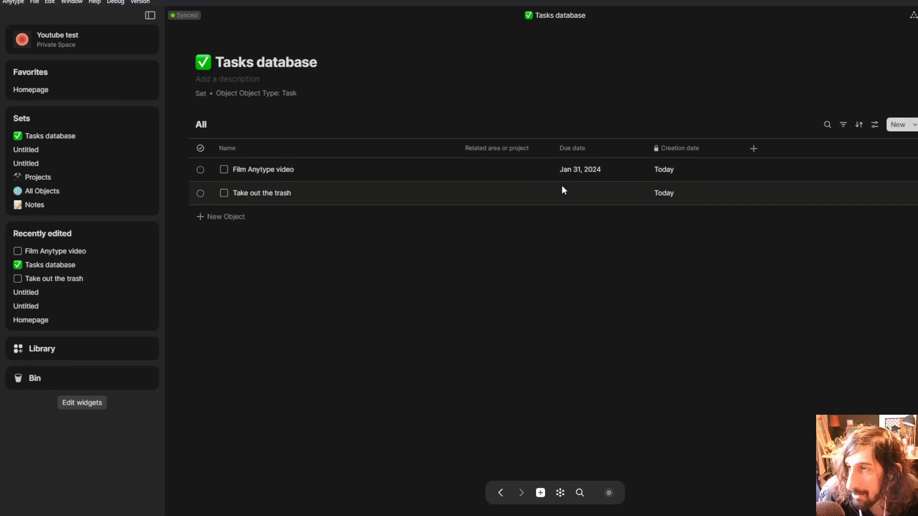
pyautogui.click(584, 194)
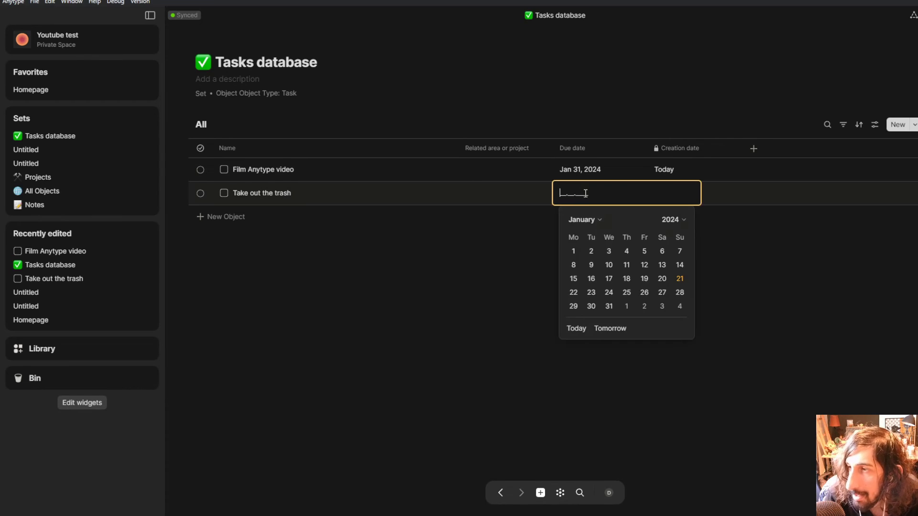
pyautogui.click(680, 279)
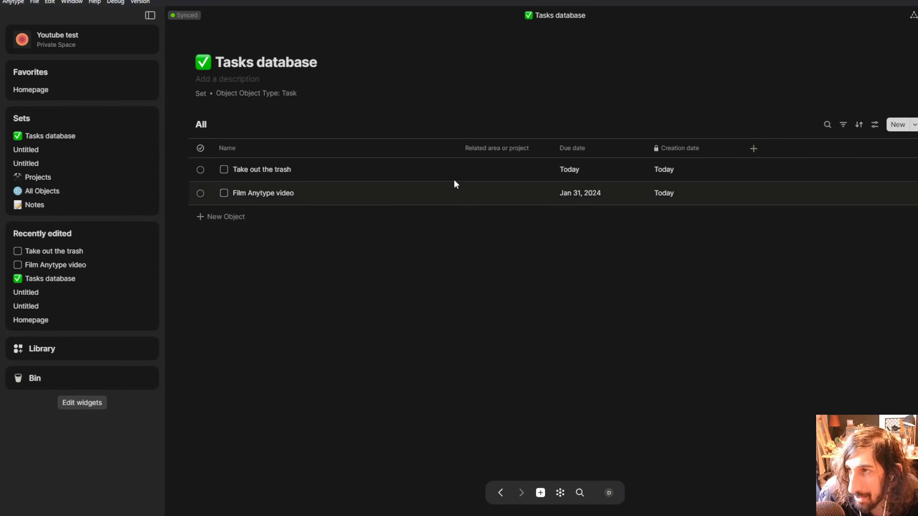
pyautogui.click(486, 170)
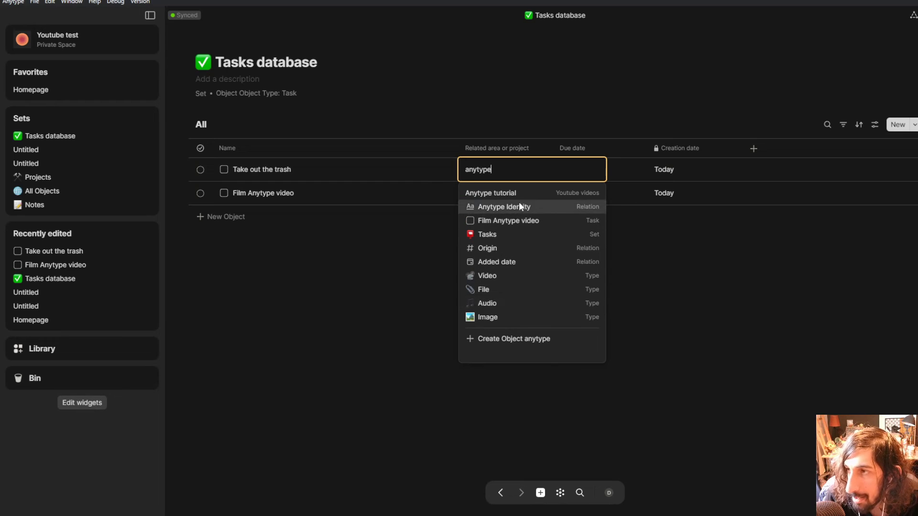
pyautogui.click(573, 194)
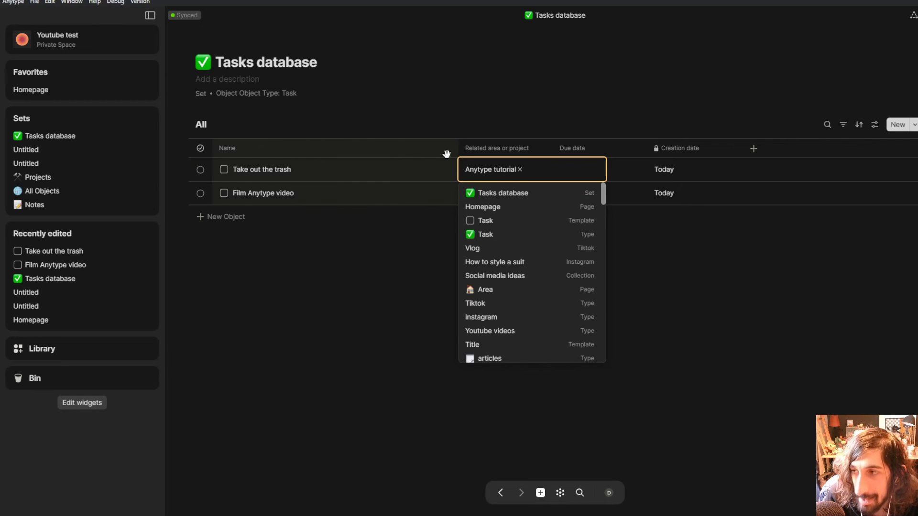
pyautogui.click(497, 63)
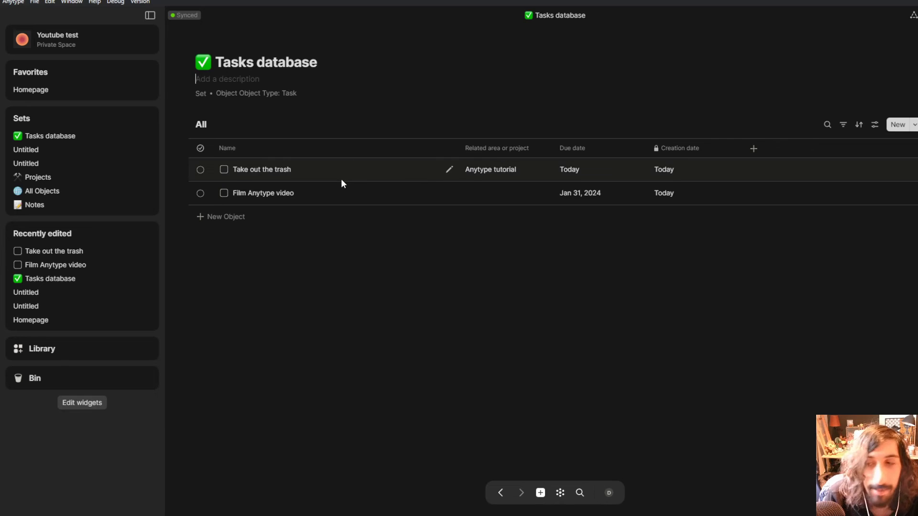
pyautogui.click(515, 165)
pyautogui.click(538, 171)
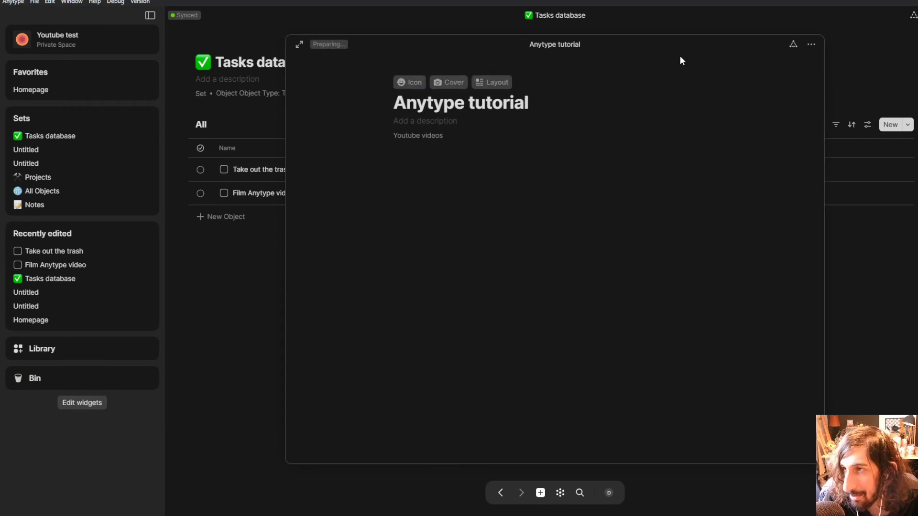
pyautogui.click(847, 136)
pyautogui.click(497, 165)
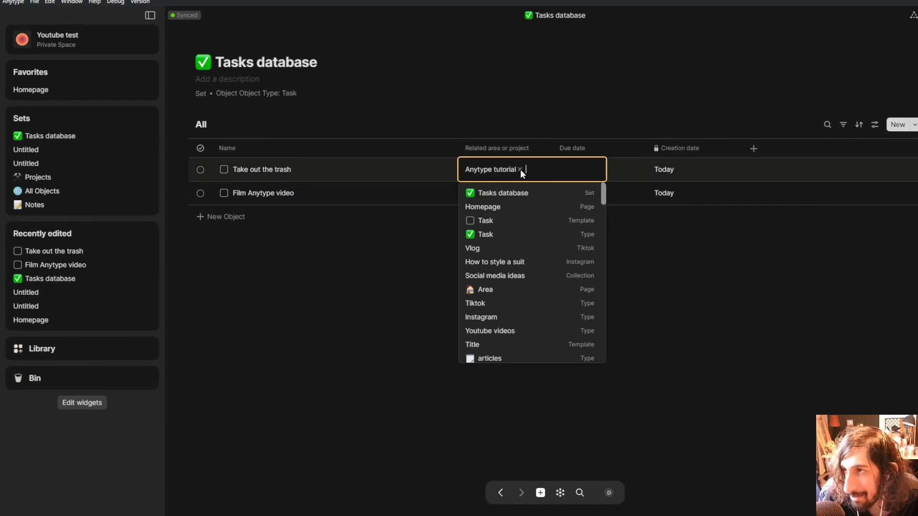
pyautogui.click(519, 169)
pyautogui.click(457, 222)
# Step: Link "Film Anytype video" to the "Anytype tutorial" object as its related area or project, keeping only that object in the cell
pyautogui.click(490, 193)
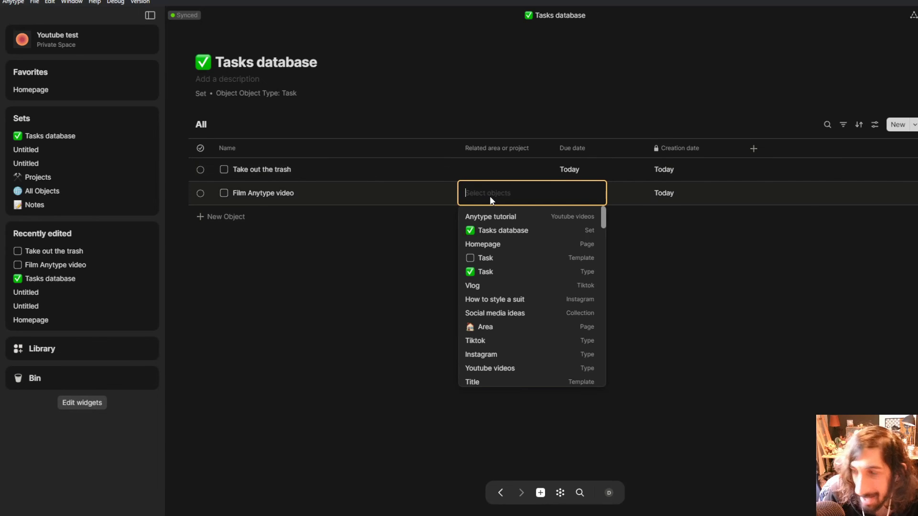
pyautogui.click(504, 216)
pyautogui.click(485, 257)
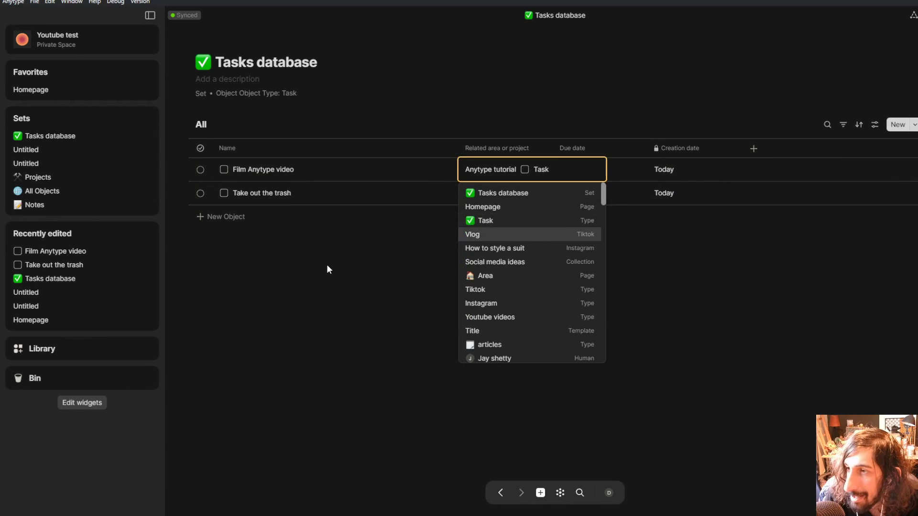
pyautogui.click(327, 268)
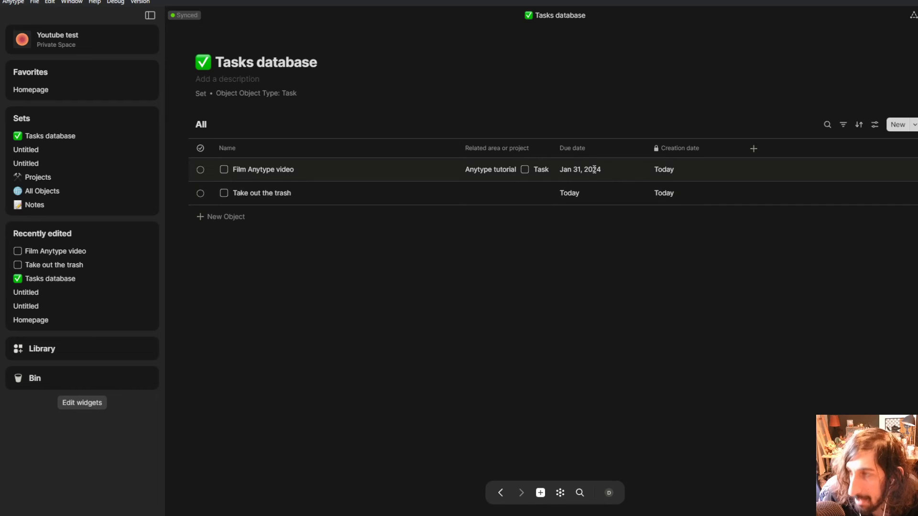
pyautogui.click(498, 170)
pyautogui.click(559, 170)
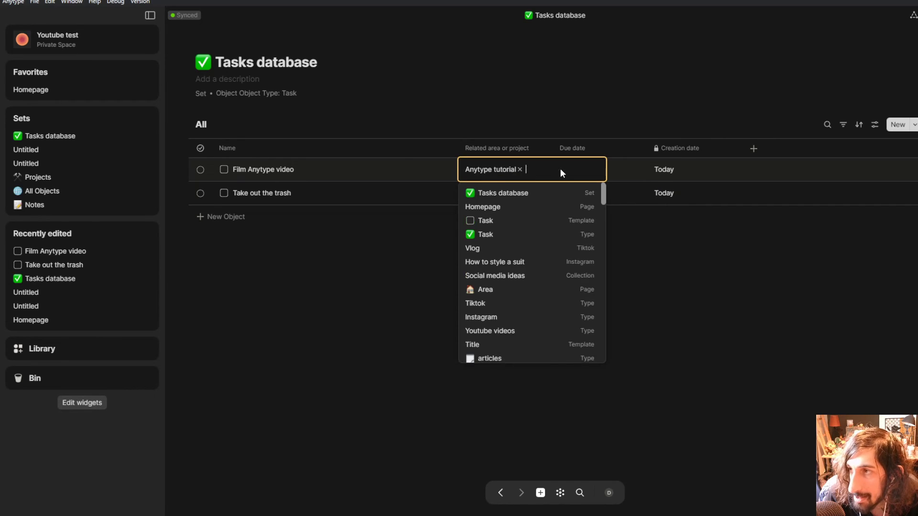
pyautogui.click(397, 276)
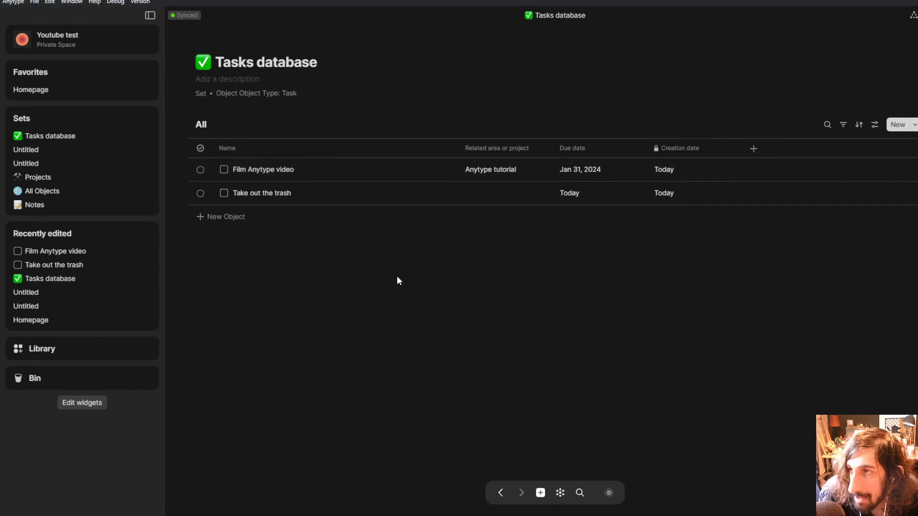
# Step: Examine in the graph how "Film Anytype video" connects to other objects, moving its node outward, and return to the Tasks database
pyautogui.click(560, 493)
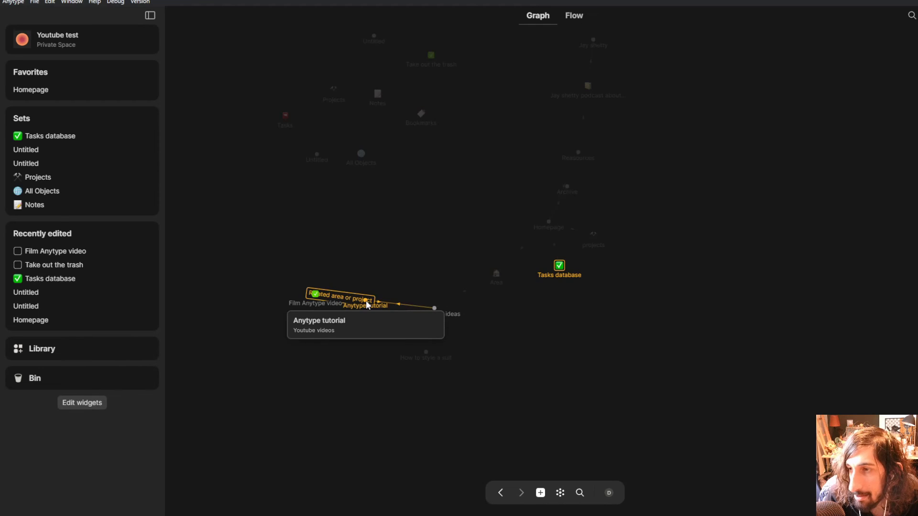
pyautogui.moveTo(303, 297); pyautogui.dragTo(293, 251)
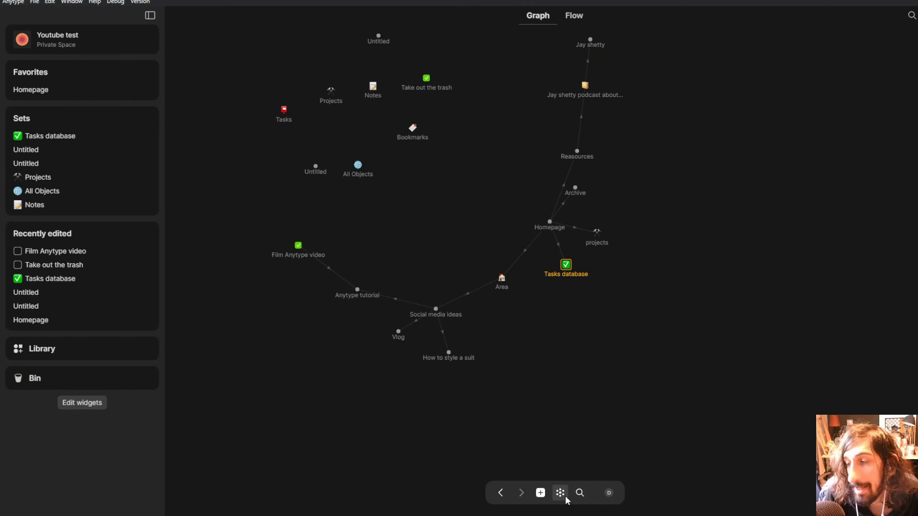
pyautogui.click(499, 493)
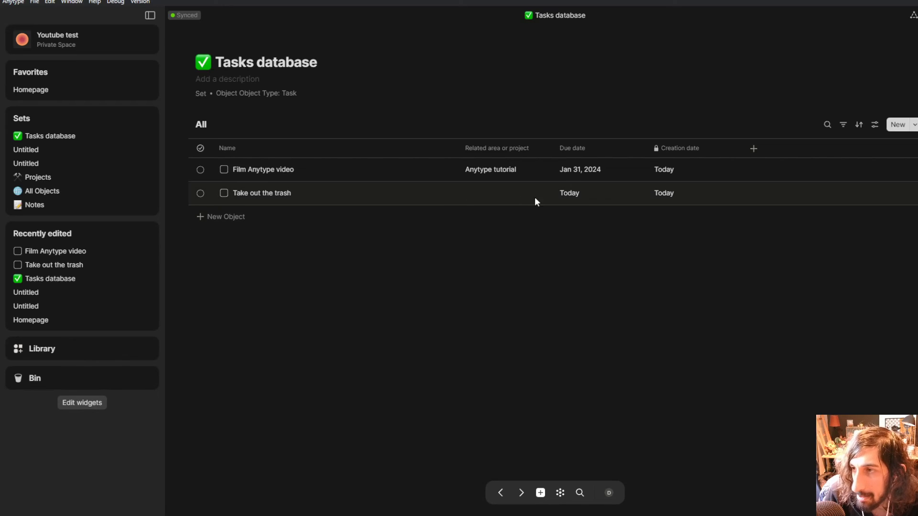
# Step: Add a second view to the Tasks database and set its layout to Kanban
pyautogui.moveTo(196, 122)
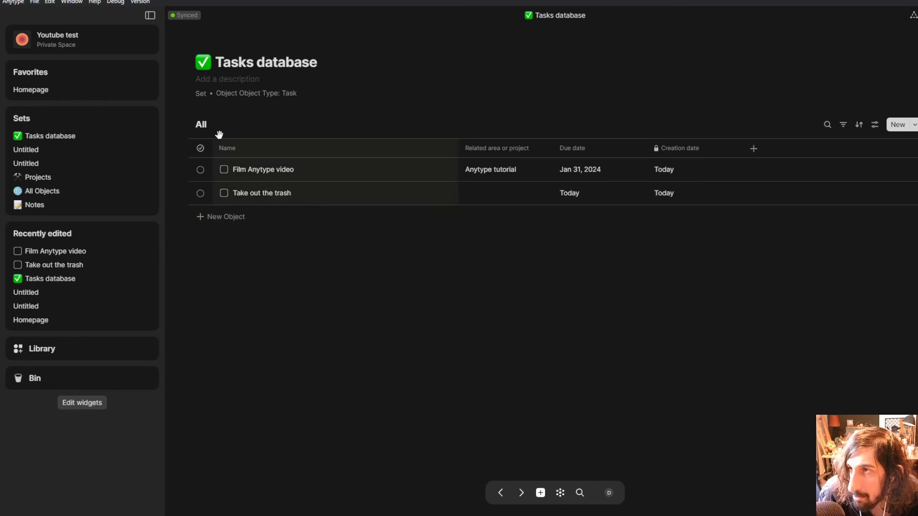
pyautogui.click(217, 123)
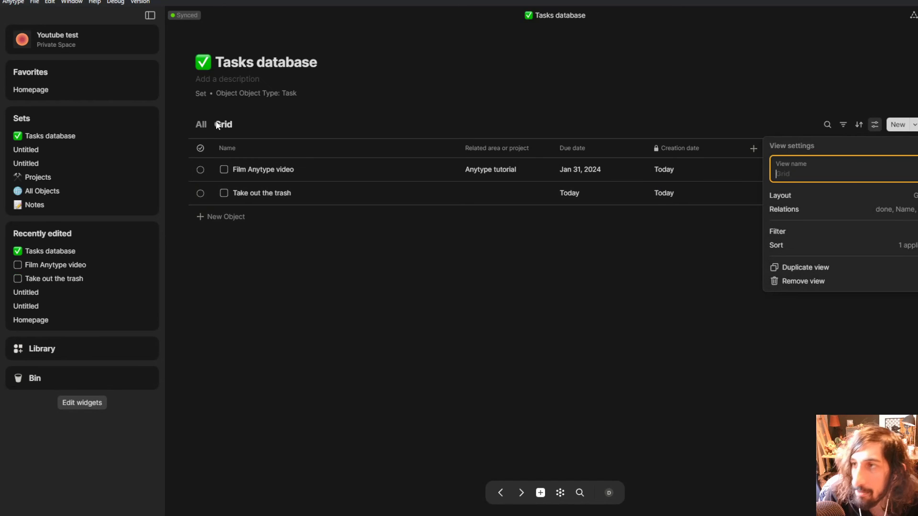
pyautogui.click(865, 196)
pyautogui.click(867, 193)
pyautogui.click(809, 229)
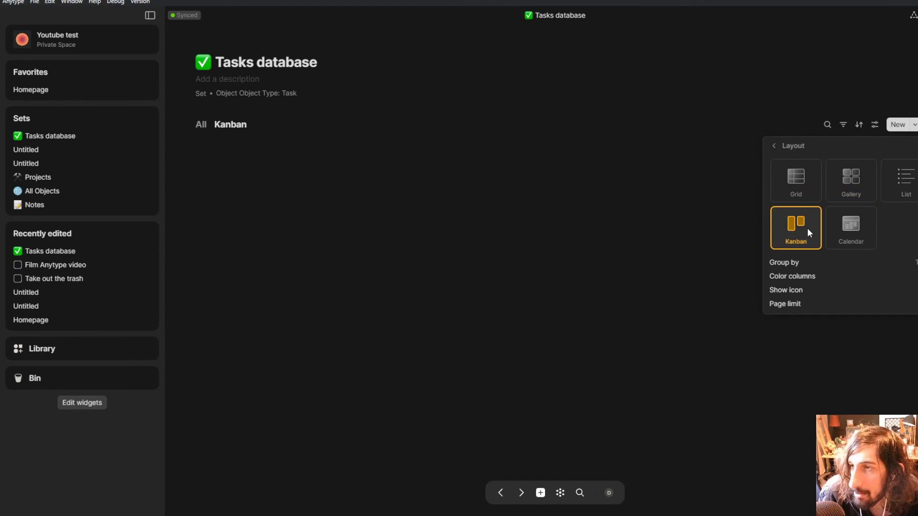
pyautogui.click(645, 261)
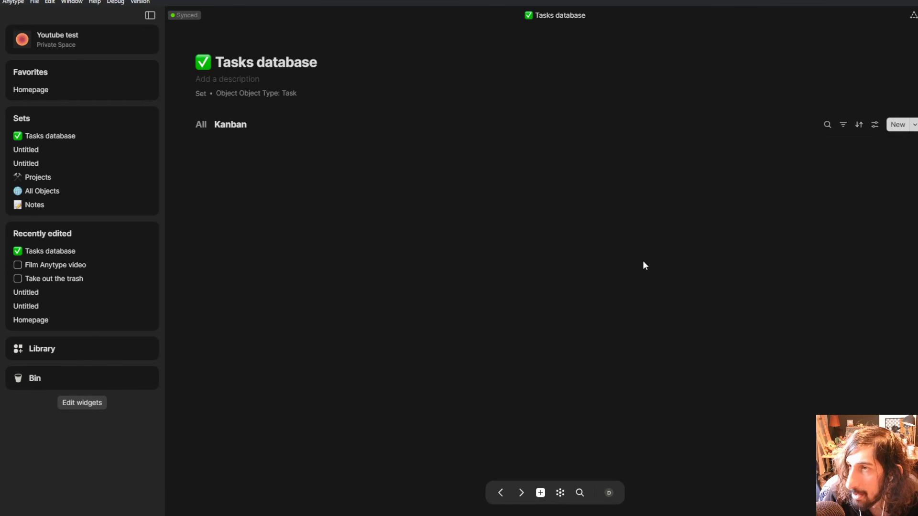
# Step: Add the existing Status relation as a column in the All view of the Tasks database
pyautogui.click(201, 125)
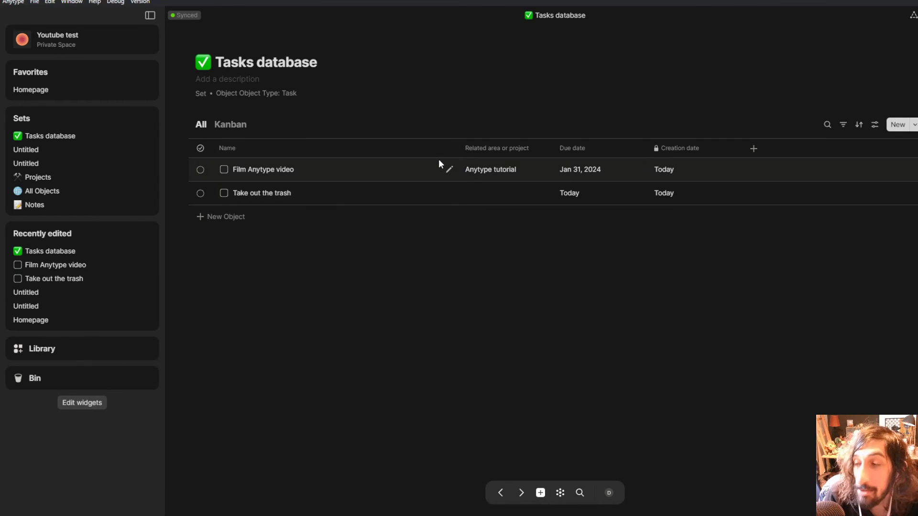
pyautogui.click(753, 149)
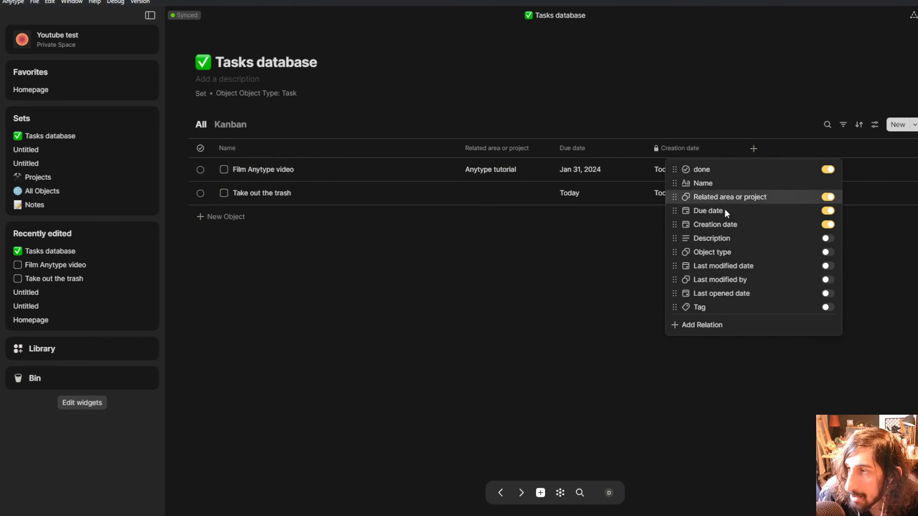
pyautogui.click(725, 324)
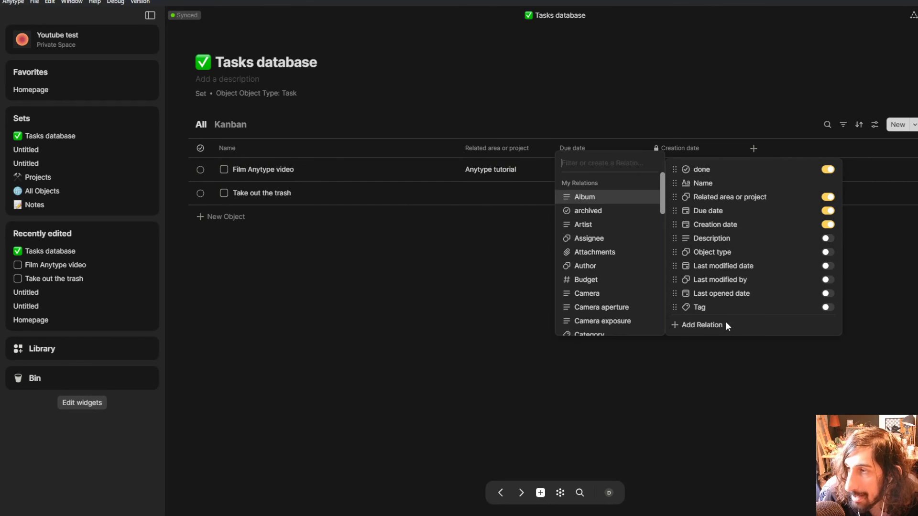
pyautogui.write('status')
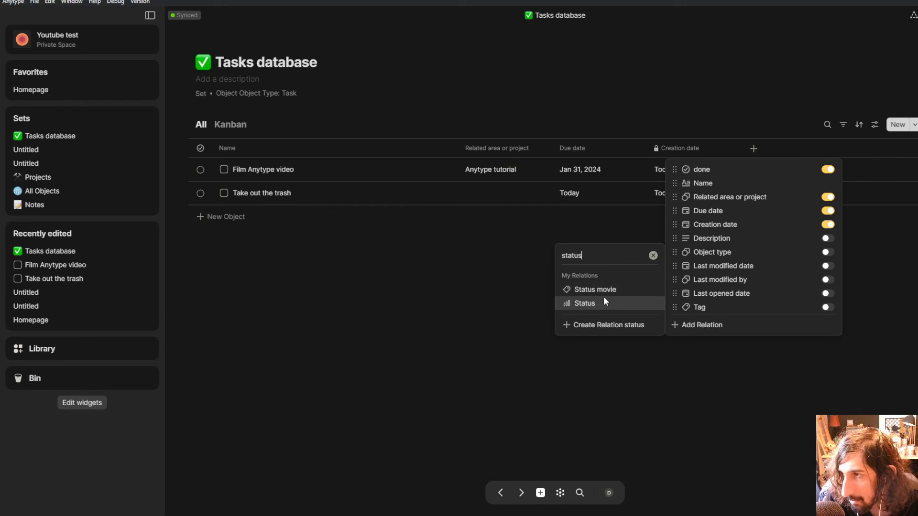
pyautogui.click(603, 301)
pyautogui.click(603, 299)
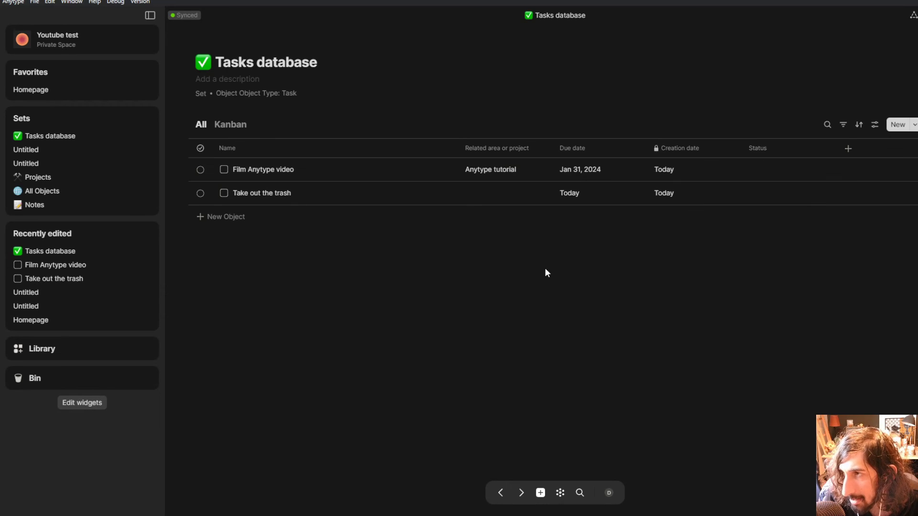
# Step: Set the status of both "Film Anytype video" and "Take out the trash" to To Do
pyautogui.click(764, 168)
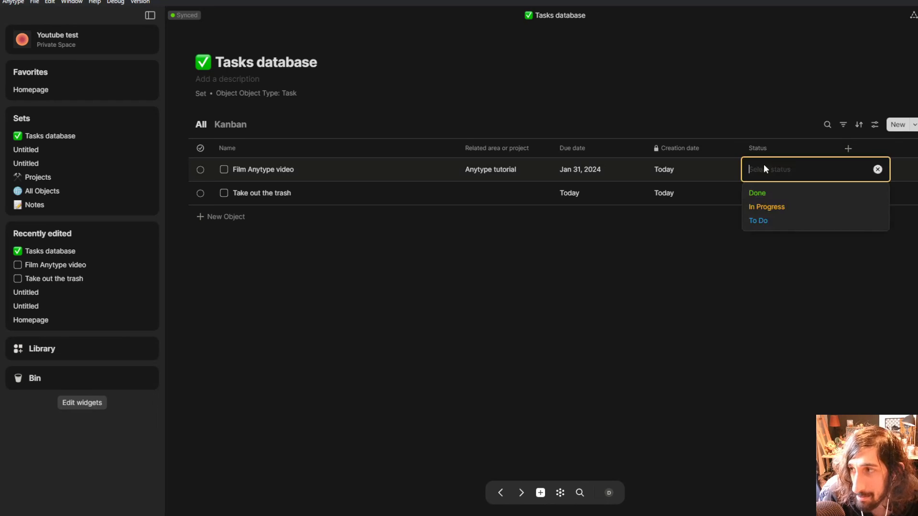
pyautogui.click(783, 223)
pyautogui.click(774, 193)
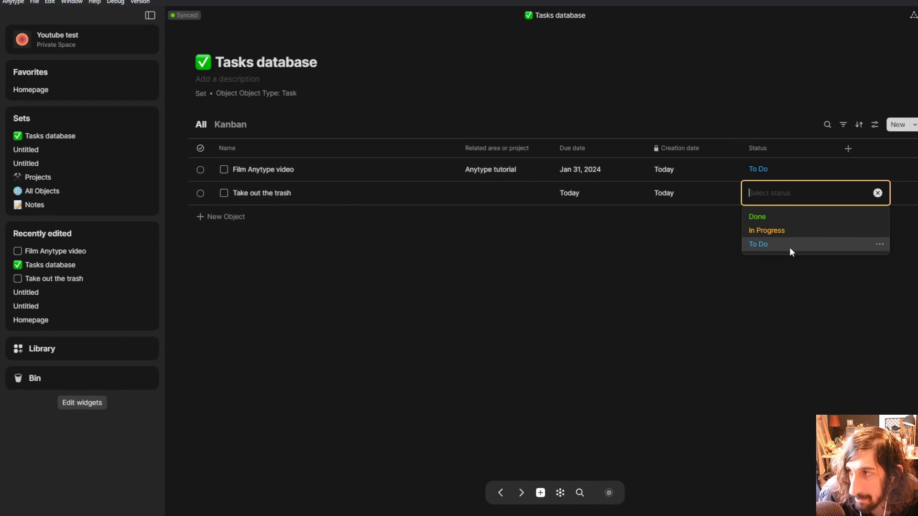
pyautogui.click(789, 245)
# Step: Compare the Kanban view with the All view to check how the tasks are grouped
pyautogui.click(229, 126)
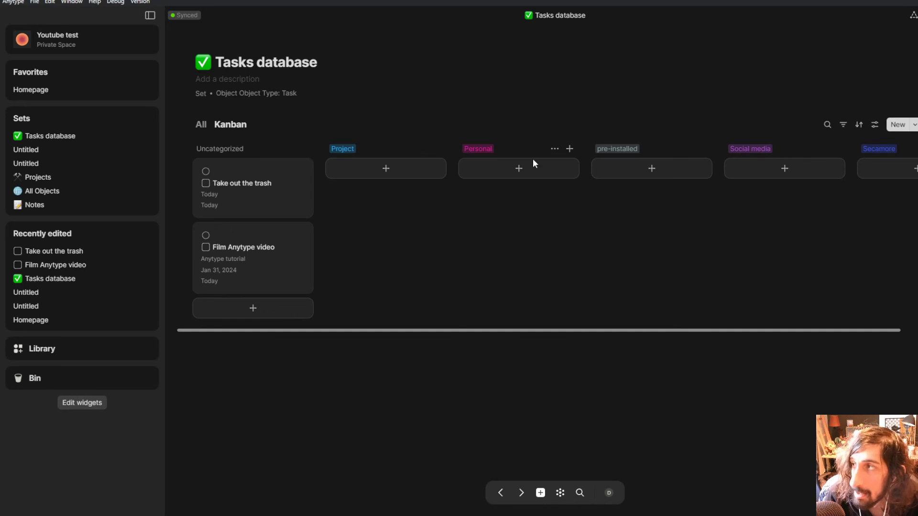
pyautogui.click(201, 125)
pyautogui.click(225, 125)
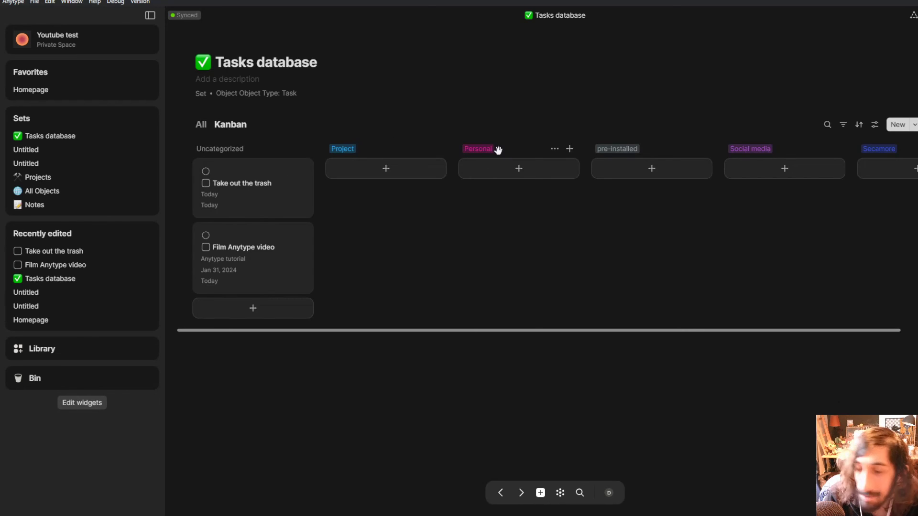
# Step: Set the Kanban view of the Tasks database to group its columns by Status
pyautogui.click(875, 124)
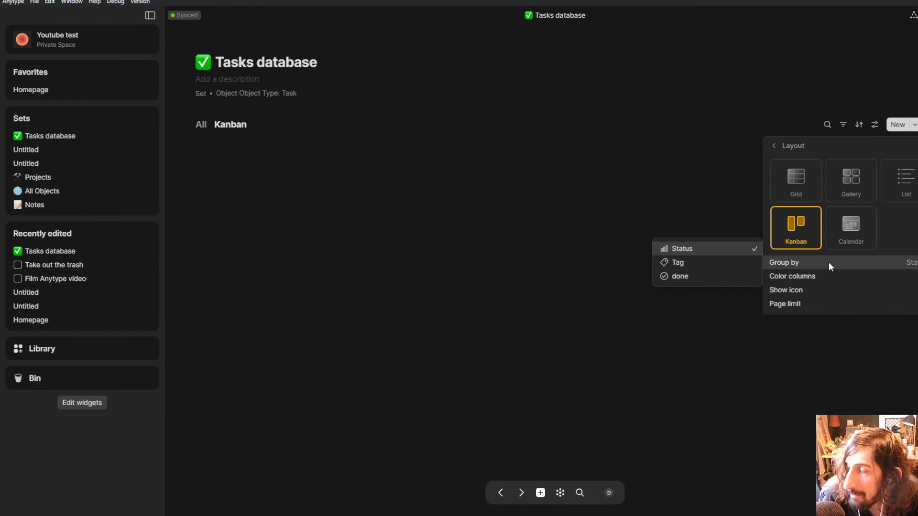
pyautogui.click(816, 108)
pyautogui.click(858, 124)
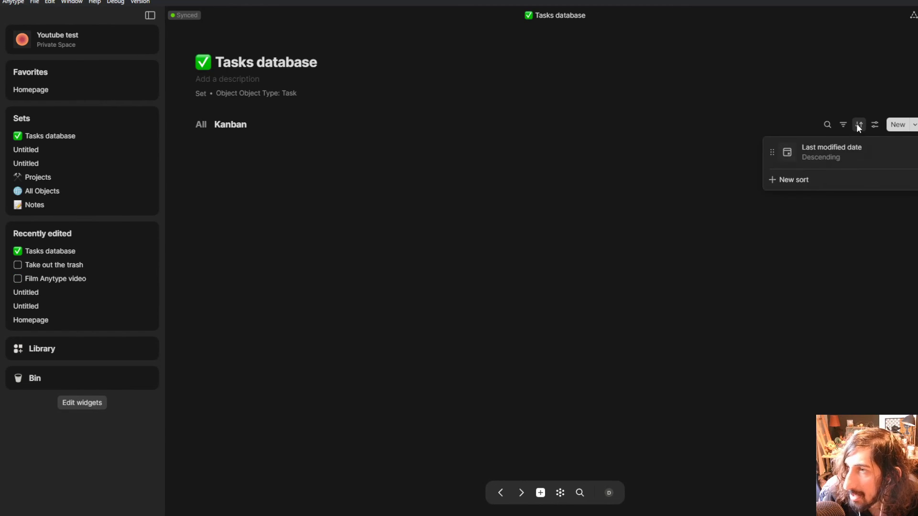
# Step: Switch the Kanban grouping to Tag and back to Status, and reload the board by reopening the view
pyautogui.click(875, 124)
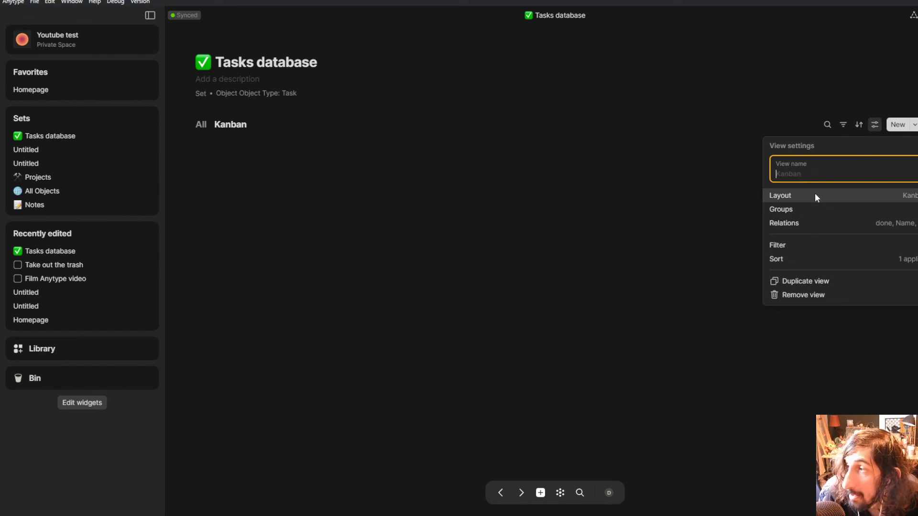
pyautogui.click(815, 195)
pyautogui.moveTo(827, 263)
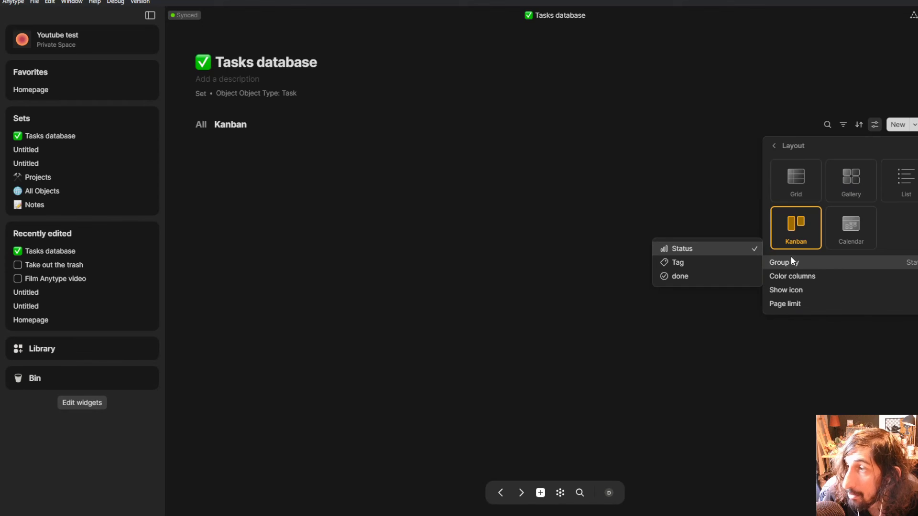
pyautogui.click(699, 261)
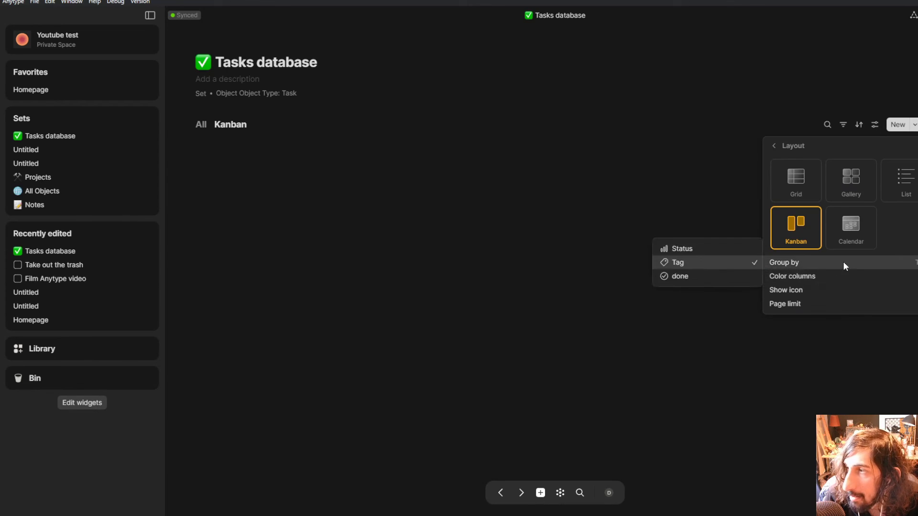
pyautogui.click(710, 251)
pyautogui.click(710, 253)
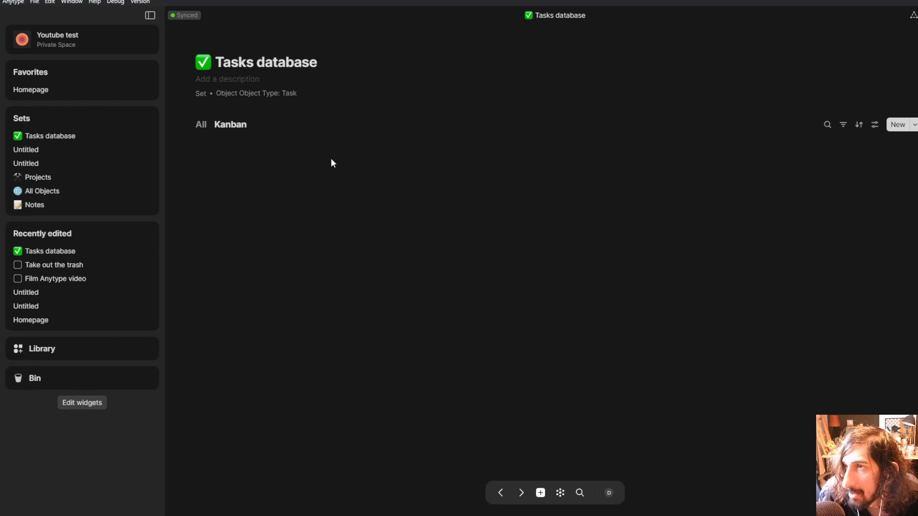
pyautogui.click(201, 125)
pyautogui.click(227, 128)
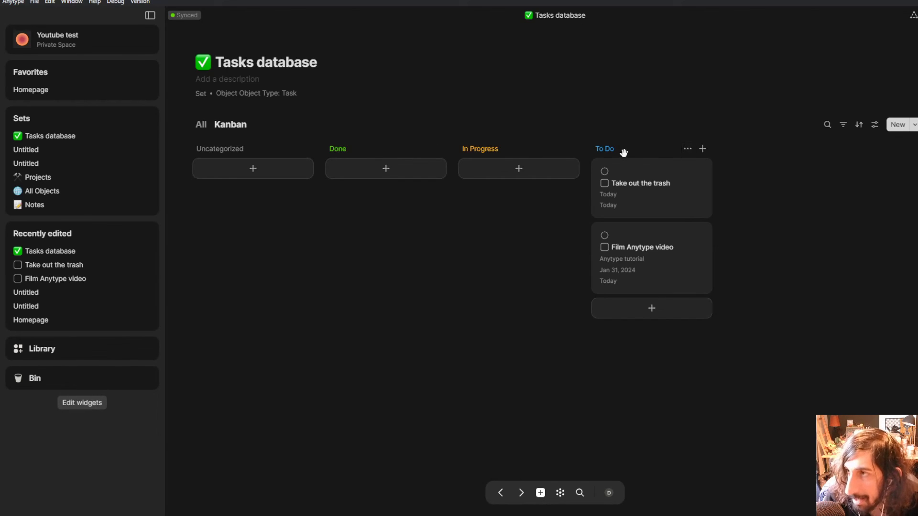
# Step: Reorder the Kanban groups so that To Do comes first, followed by In Progress and Done, after Uncategorized
pyautogui.click(842, 126)
pyautogui.click(856, 125)
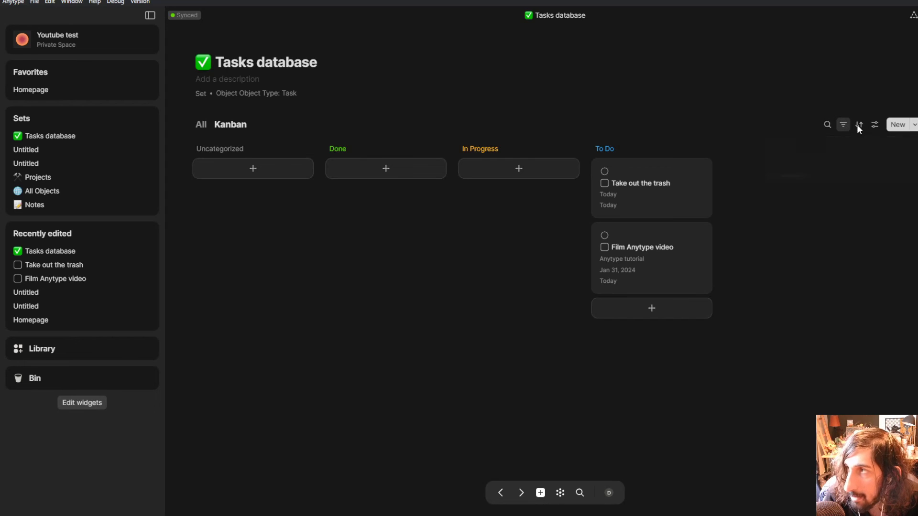
pyautogui.click(871, 126)
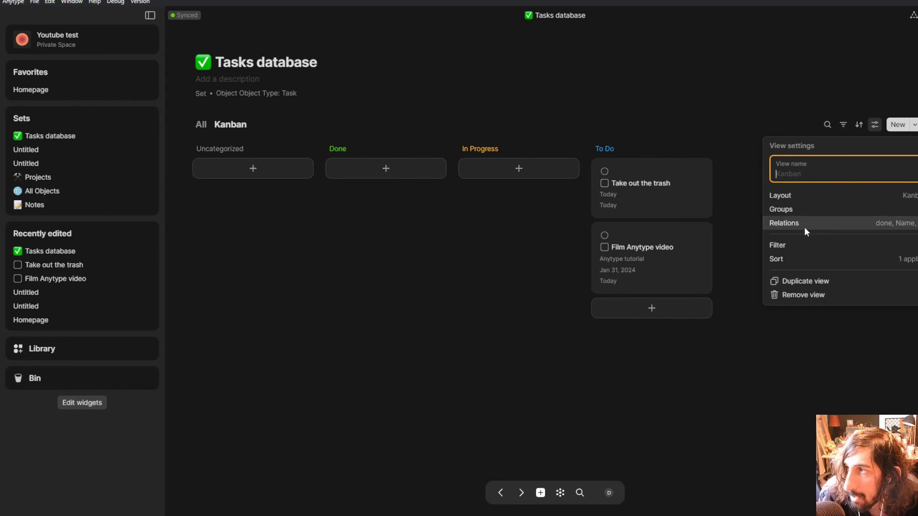
pyautogui.click(803, 209)
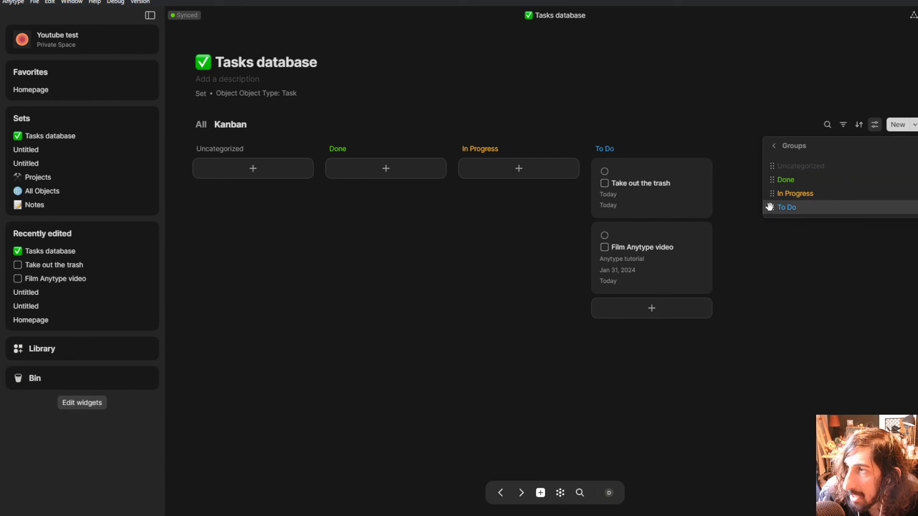
pyautogui.moveTo(770, 207); pyautogui.dragTo(765, 156)
pyautogui.moveTo(771, 192); pyautogui.dragTo(768, 208)
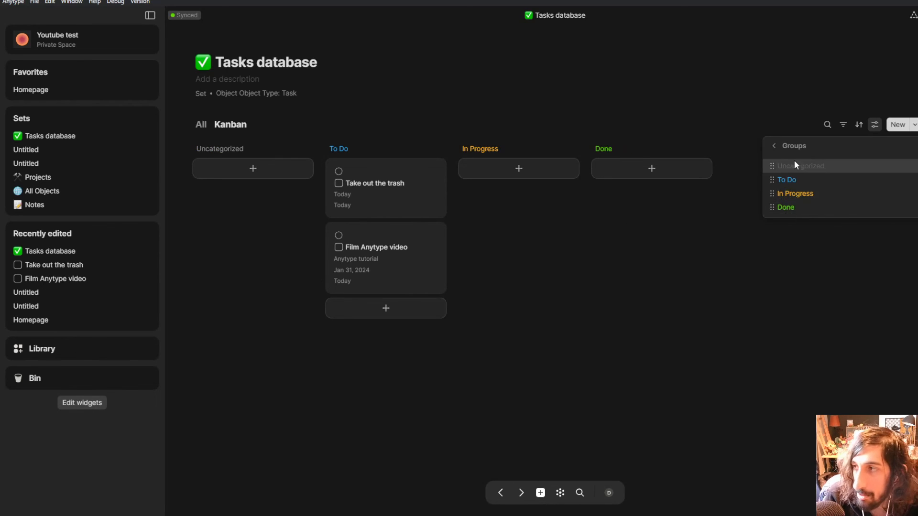
pyautogui.click(772, 146)
pyautogui.click(748, 133)
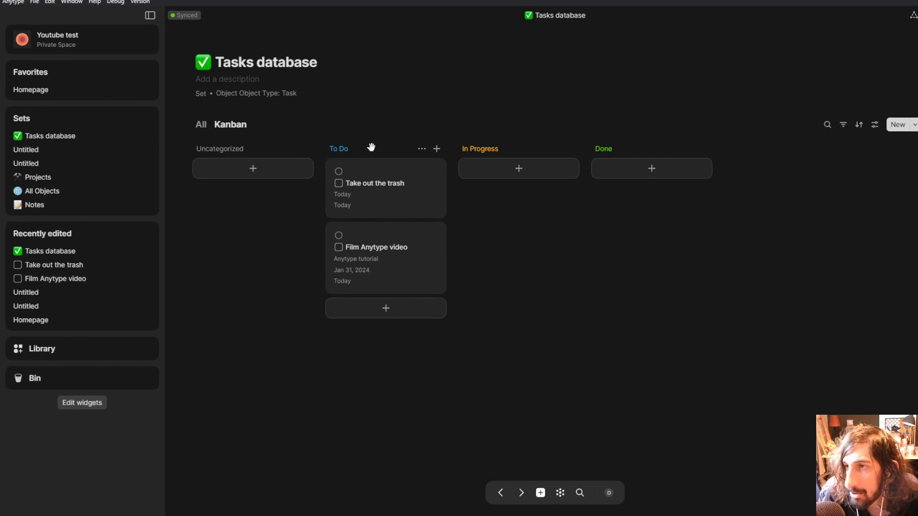
# Step: Move "Take out the trash" and "Film Anytype video" to In Progress on the board, and check their status in the All view
pyautogui.moveTo(369, 147); pyautogui.dragTo(324, 143)
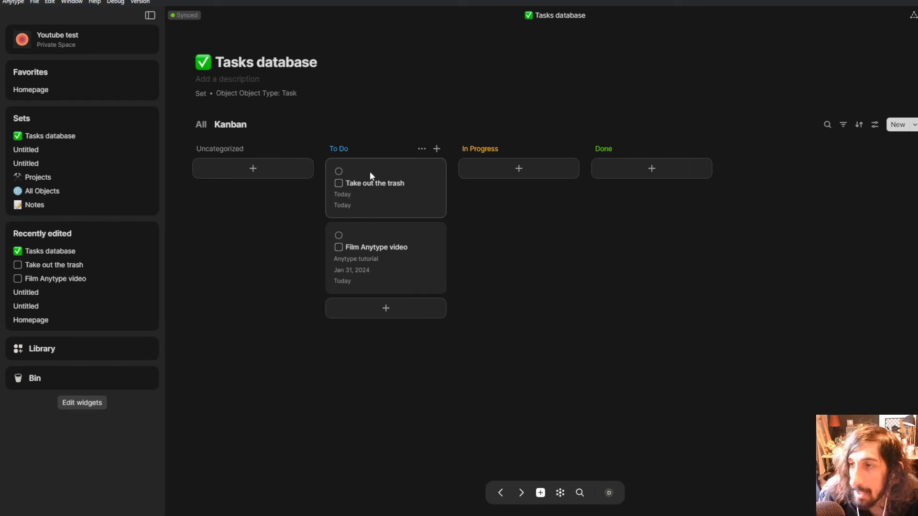
pyautogui.moveTo(369, 171); pyautogui.dragTo(478, 199)
pyautogui.moveTo(382, 196); pyautogui.dragTo(508, 204)
pyautogui.click(205, 124)
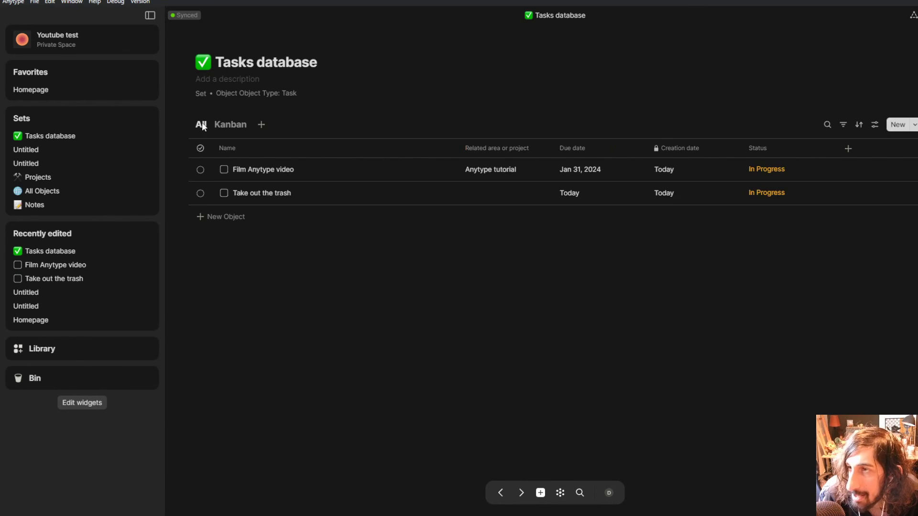
pyautogui.click(227, 128)
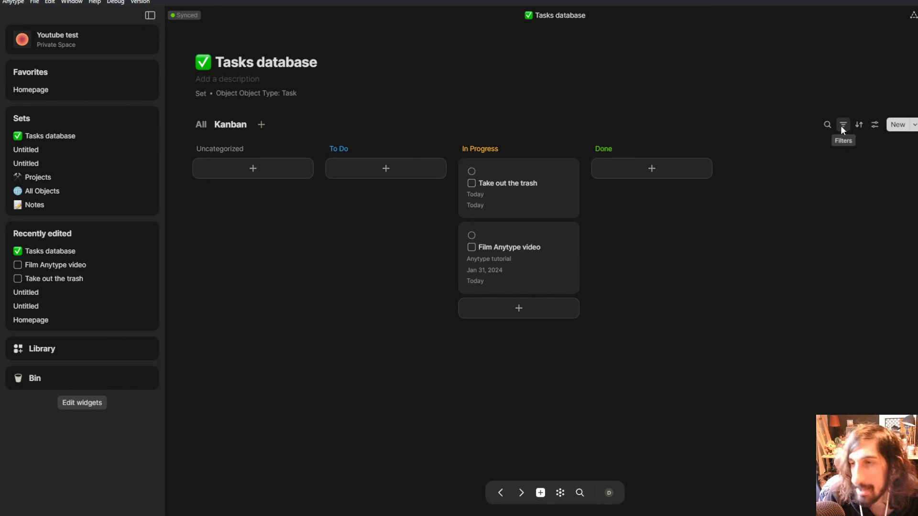
# Step: Add a second sort to the Kanban view on the done relation, in ascending order
pyautogui.click(859, 125)
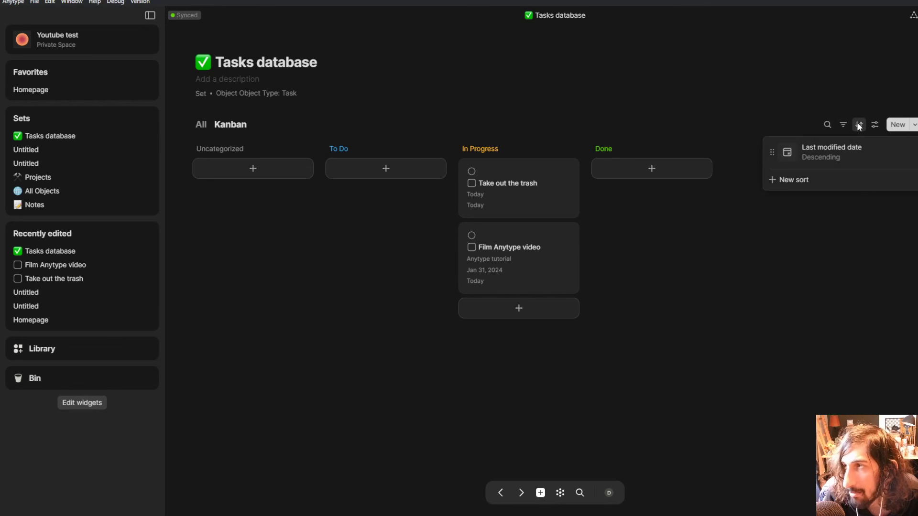
pyautogui.click(790, 180)
pyautogui.click(805, 182)
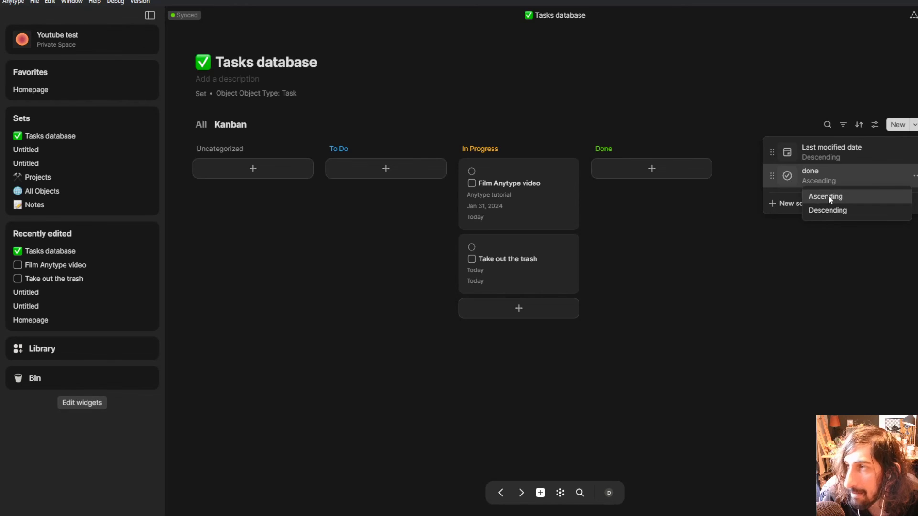
pyautogui.click(822, 198)
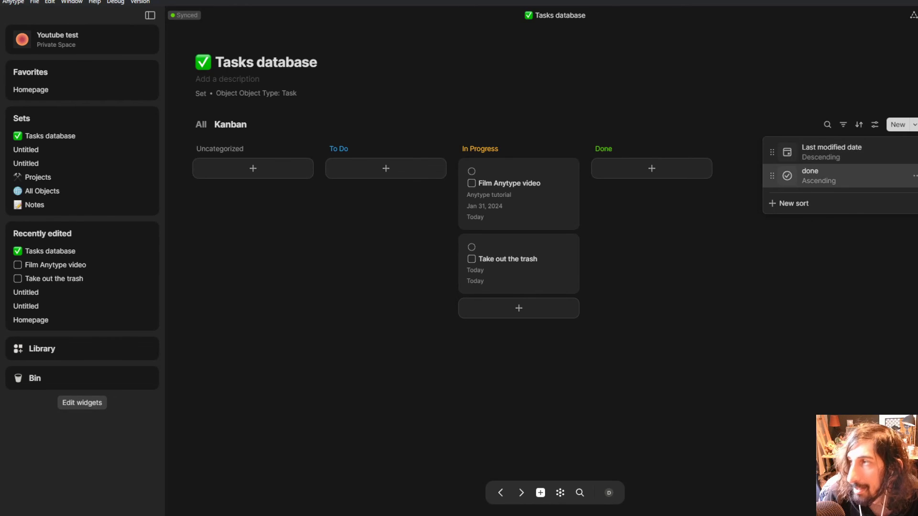
pyautogui.hotkey('ctrl', 'z')
pyautogui.click(857, 126)
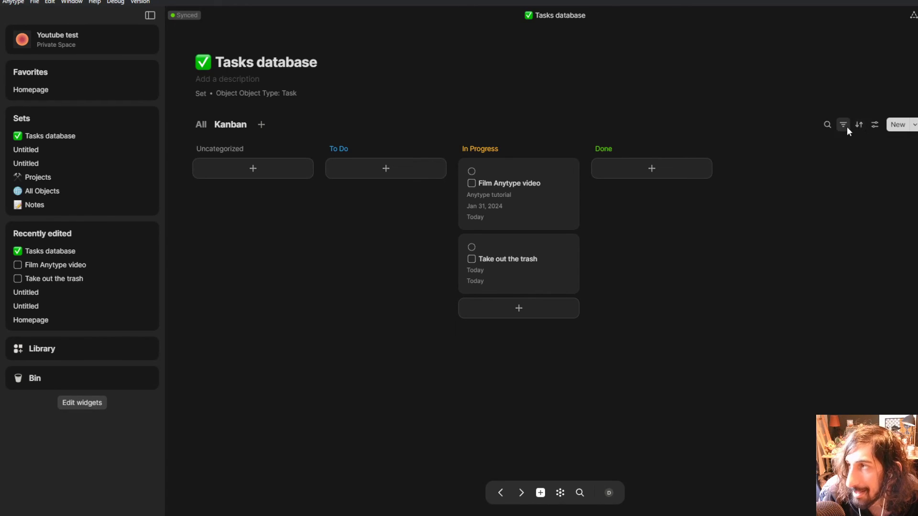
# Step: Add a filter to the Kanban view that shows only tasks whose done relation is not checked
pyautogui.click(846, 126)
pyautogui.click(807, 182)
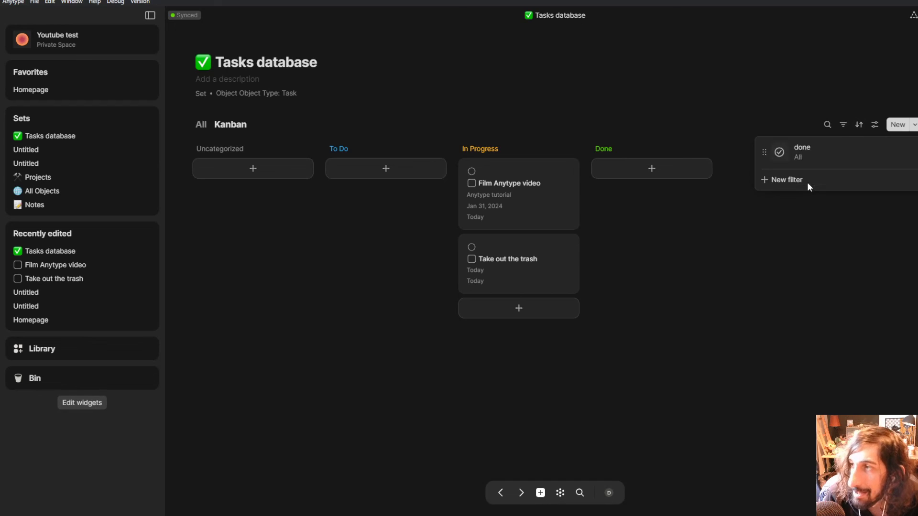
pyautogui.click(812, 149)
pyautogui.moveTo(822, 178)
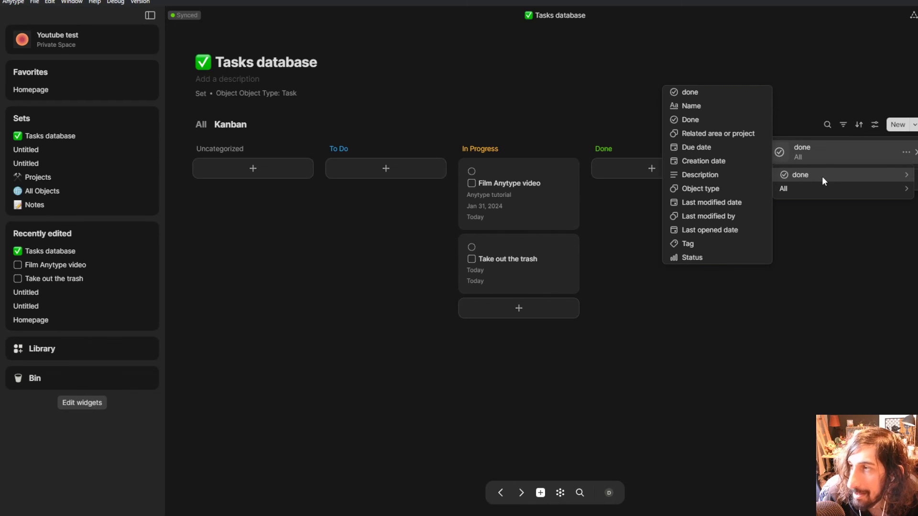
pyautogui.moveTo(802, 190)
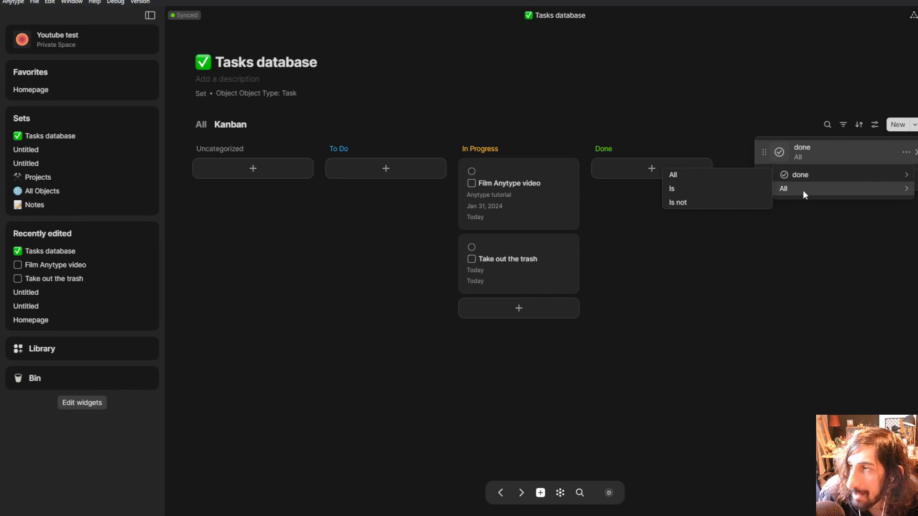
pyautogui.click(680, 203)
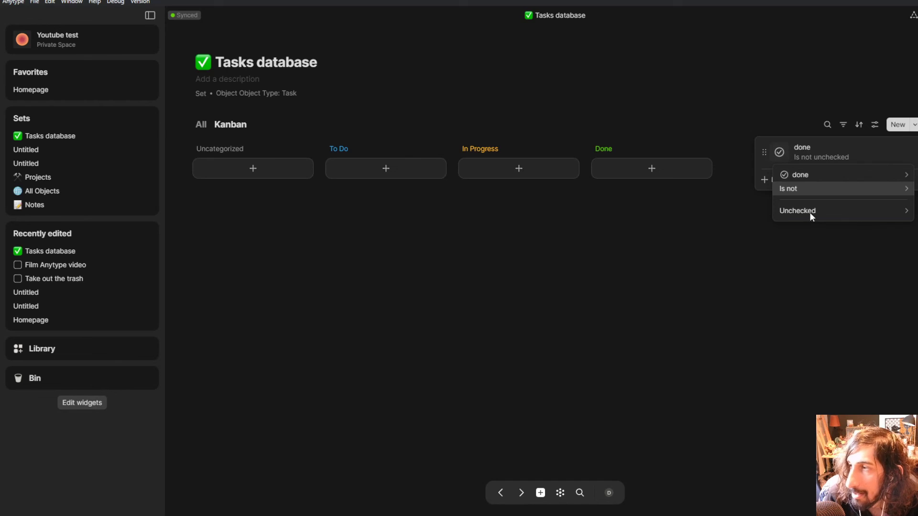
pyautogui.click(809, 227)
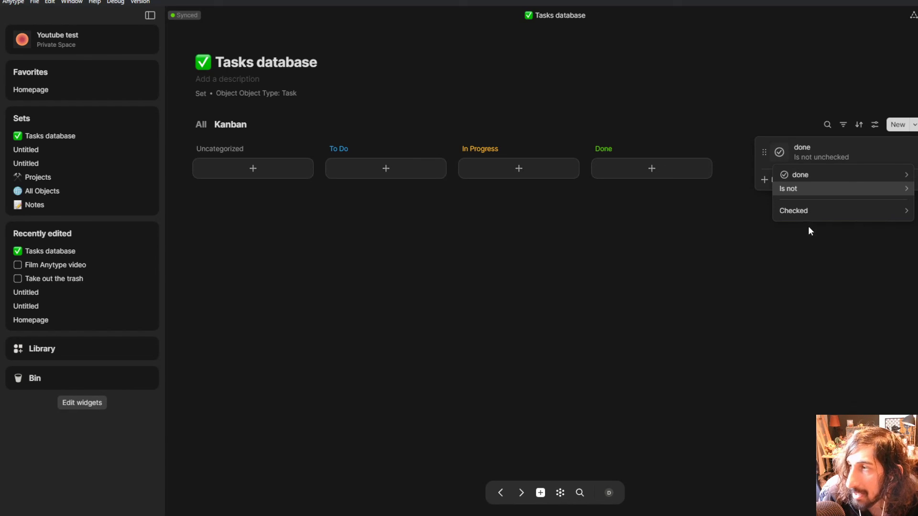
pyautogui.click(712, 229)
pyautogui.click(713, 228)
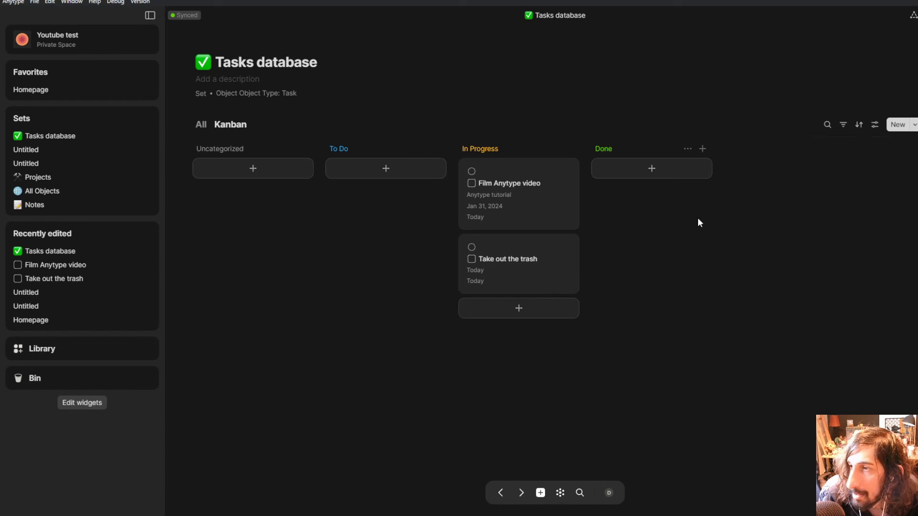
# Step: Mark "Film Anytype video" as done, then move "Take out the trash" to the Done column and mark it done too
pyautogui.click(472, 171)
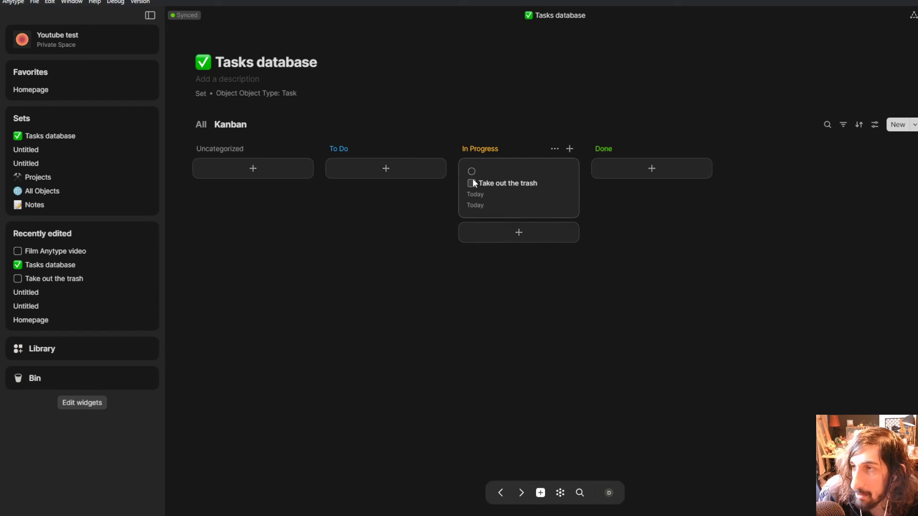
pyautogui.moveTo(484, 166); pyautogui.dragTo(707, 243)
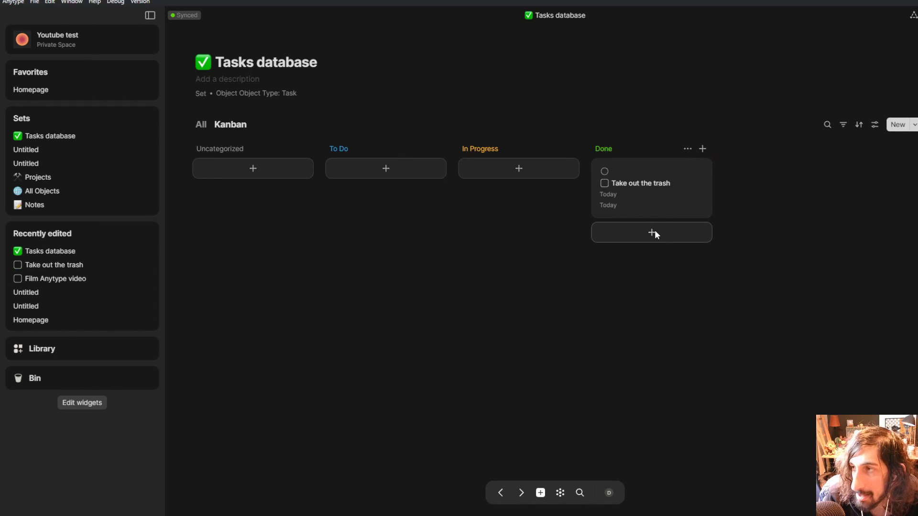
pyautogui.click(605, 172)
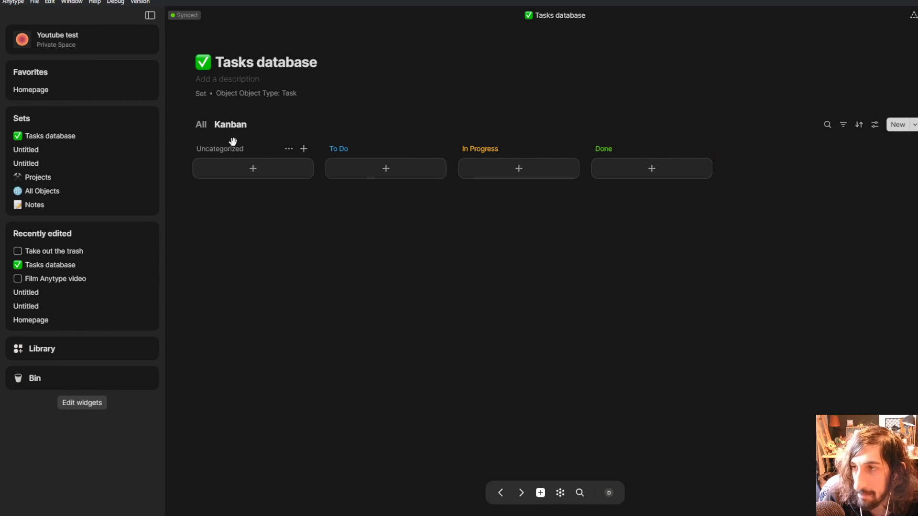
# Step: Tick the checkboxes beside both task names in the All view and return to the Kanban view
pyautogui.click(202, 125)
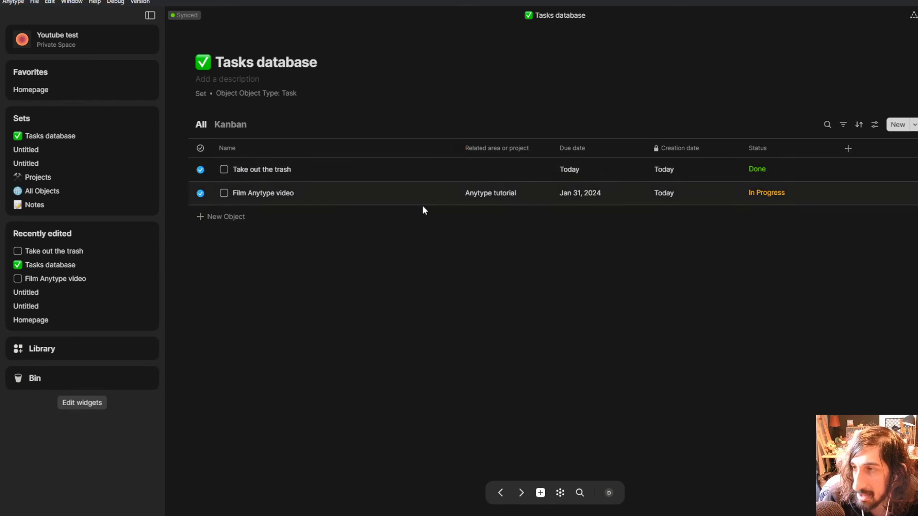
pyautogui.click(224, 169)
pyautogui.click(223, 193)
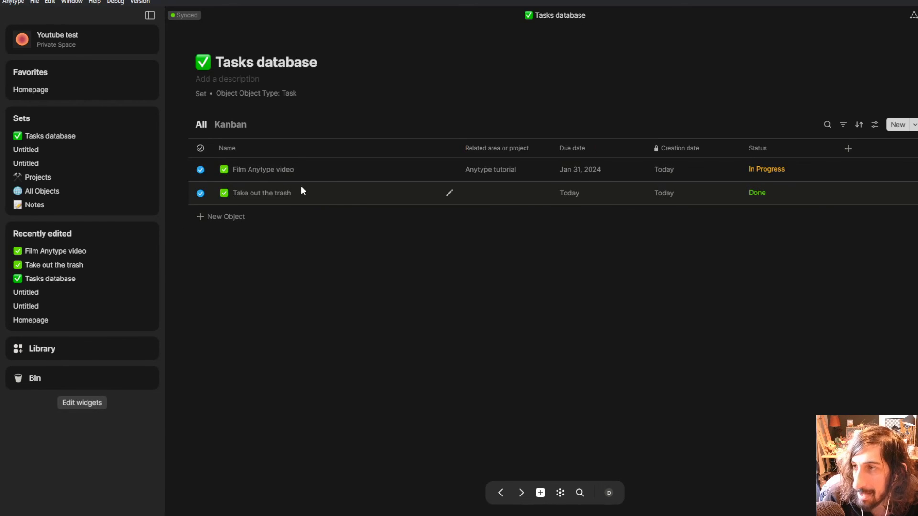
pyautogui.click(230, 124)
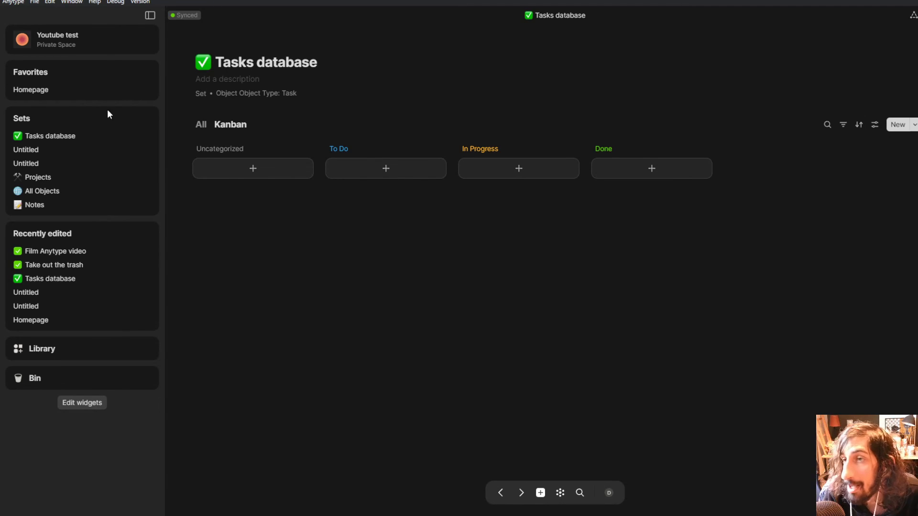
# Step: Turn the Tasks database link on the Homepage into a callout block
pyautogui.click(98, 90)
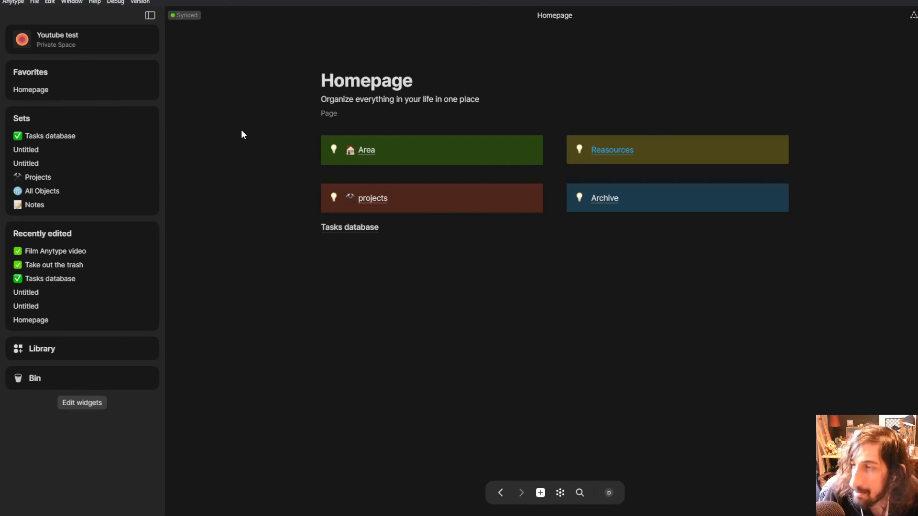
pyautogui.click(302, 227)
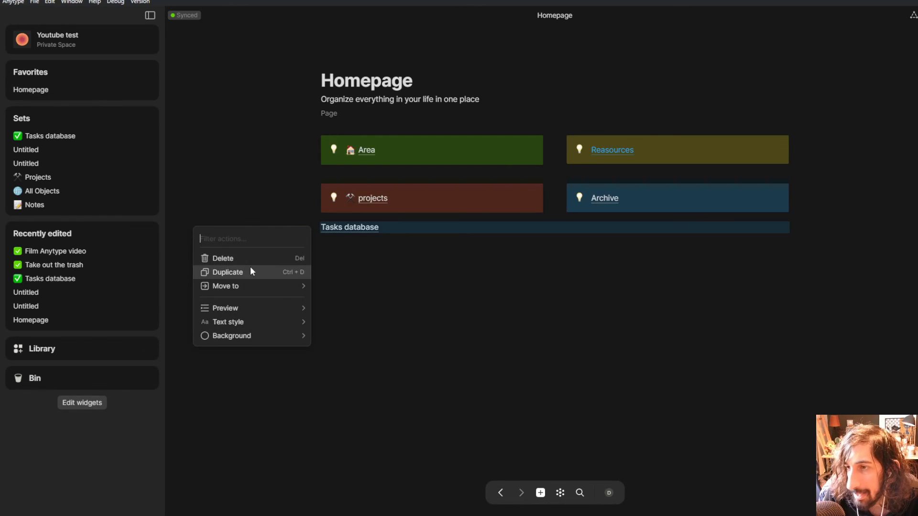
pyautogui.moveTo(252, 287)
pyautogui.moveTo(283, 322)
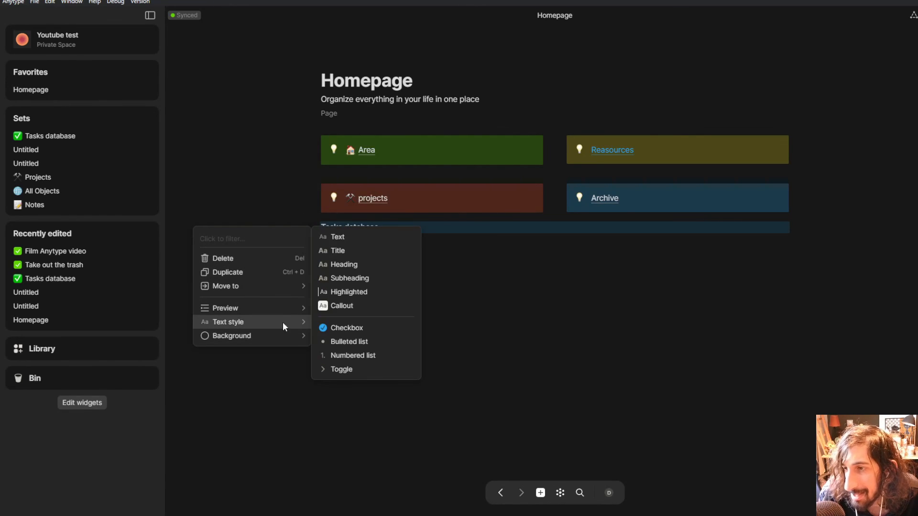
pyautogui.click(345, 307)
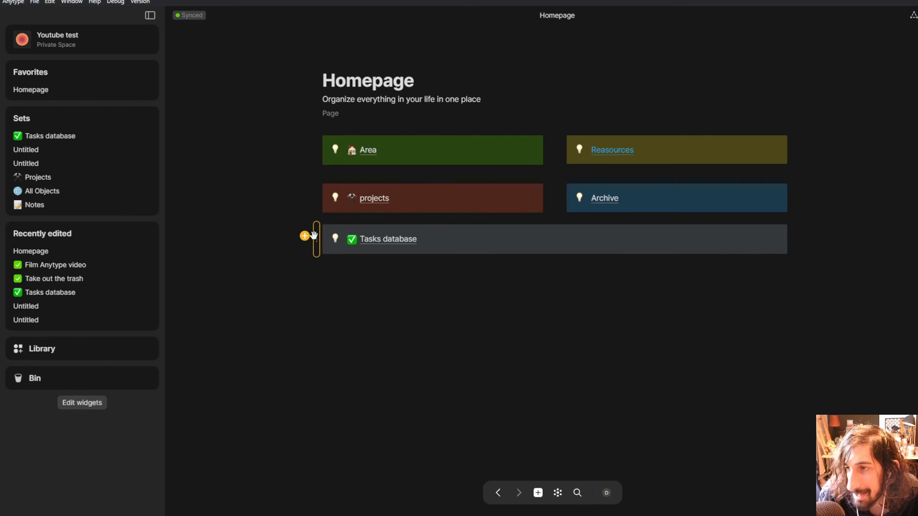
# Step: Set the text color of the Tasks database callout on the Homepage to Purple
pyautogui.click(305, 235)
pyautogui.moveTo(256, 310)
pyautogui.moveTo(239, 356)
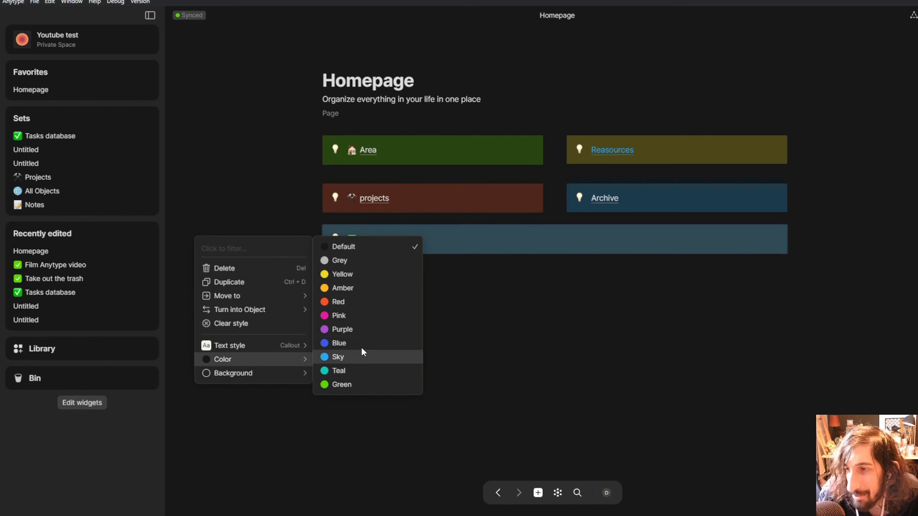
pyautogui.click(362, 329)
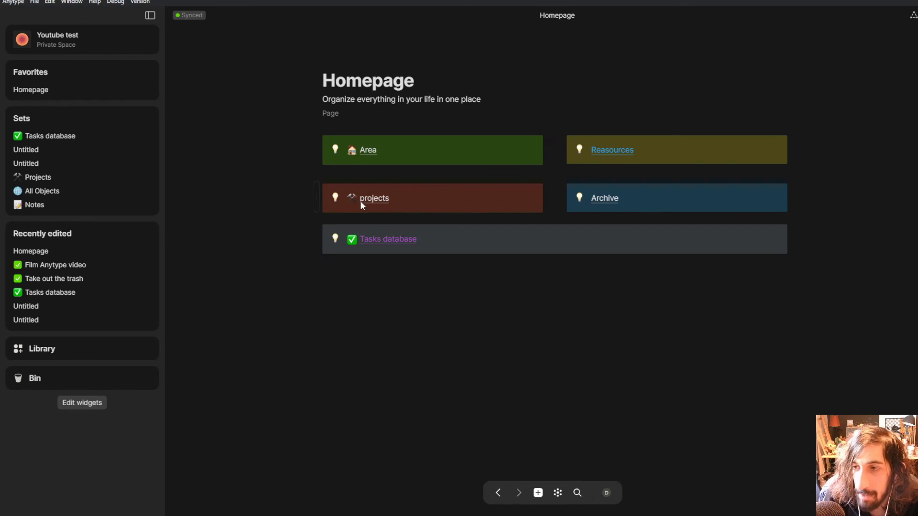
# Step: Open the Reasources collection from the Homepage and add a new grid view named "Archived"
pyautogui.click(609, 151)
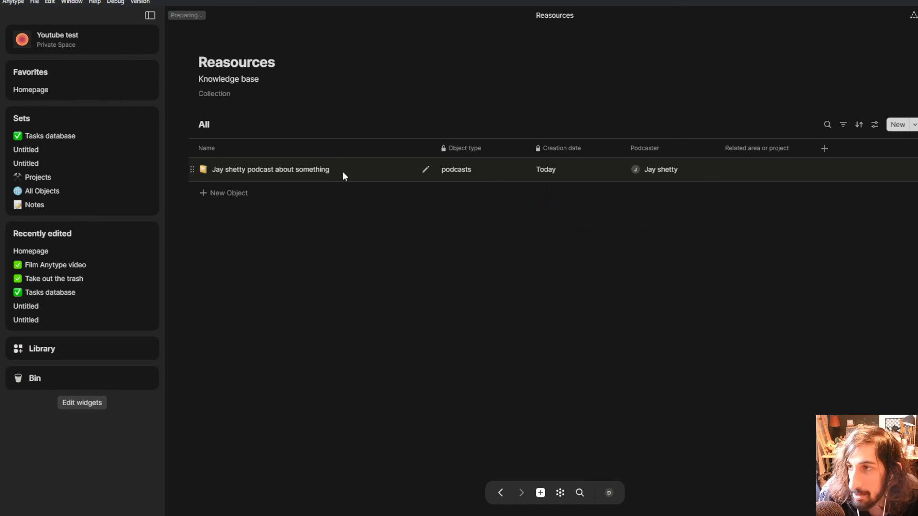
pyautogui.click(223, 124)
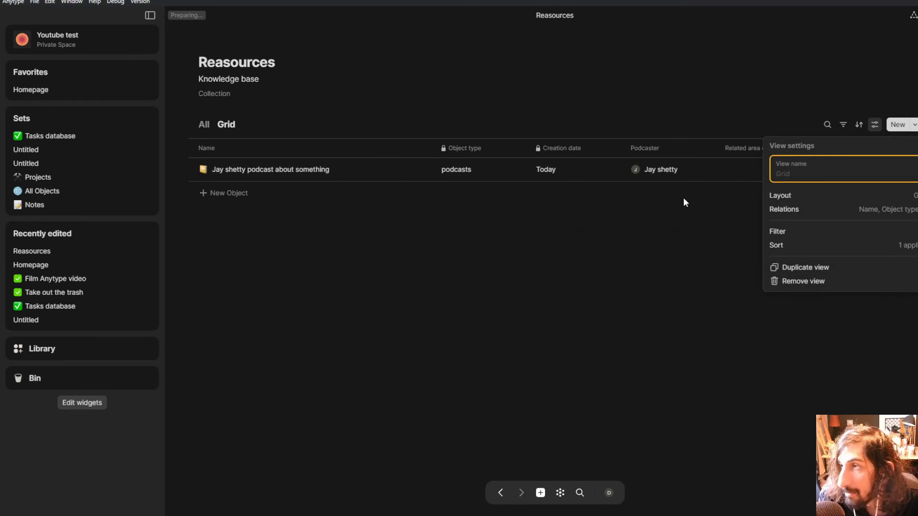
pyautogui.write('Archived')
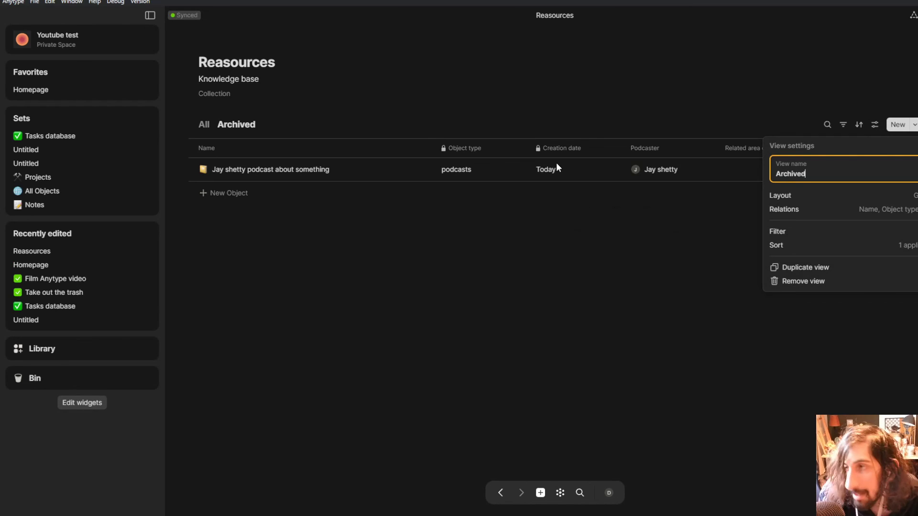
pyautogui.press('Return')
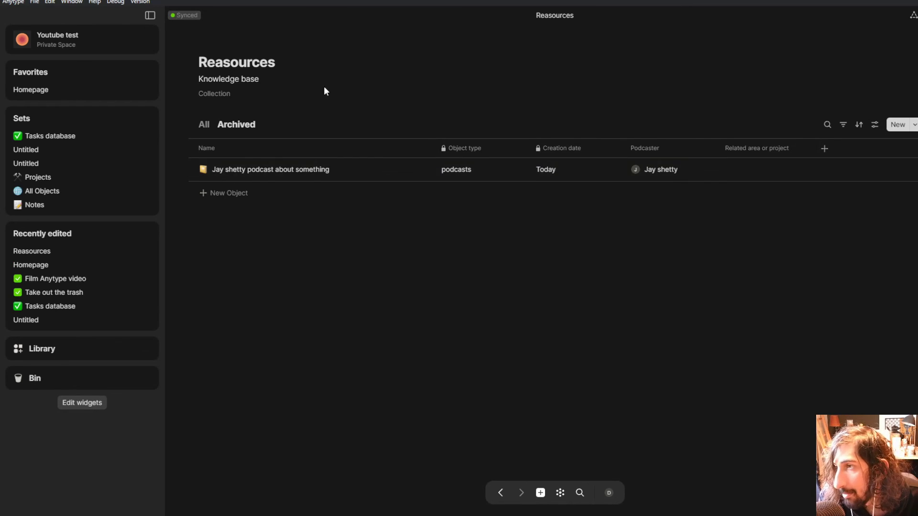
# Step: Add the existing "archived" checkbox relation as a column in the Archived view
pyautogui.click(825, 149)
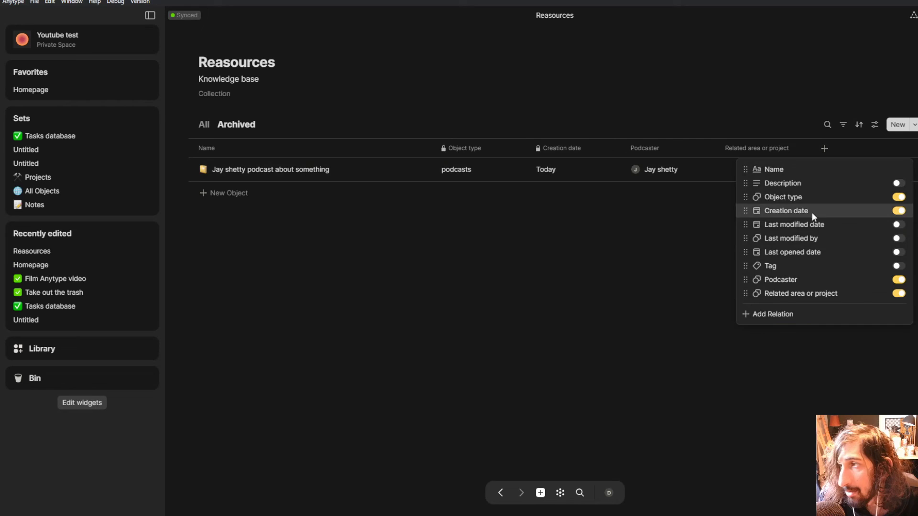
pyautogui.click(792, 315)
pyautogui.write('archi')
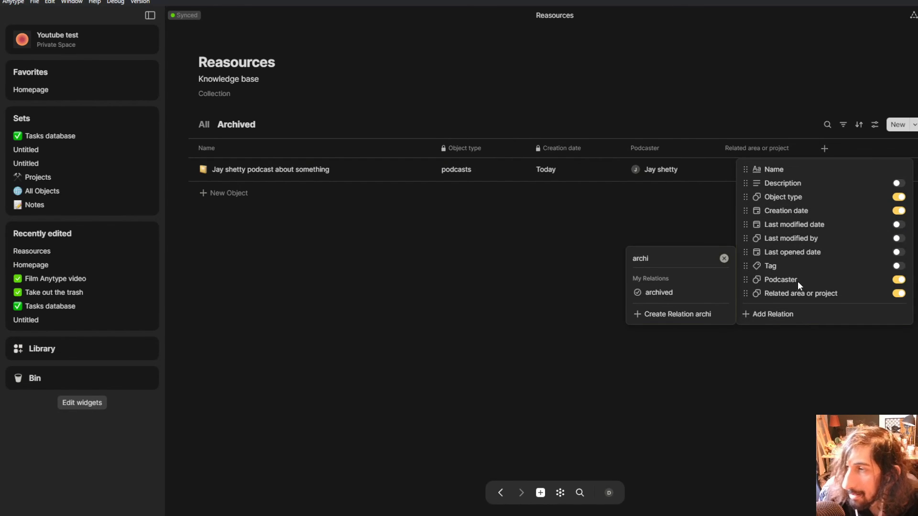
pyautogui.click(645, 292)
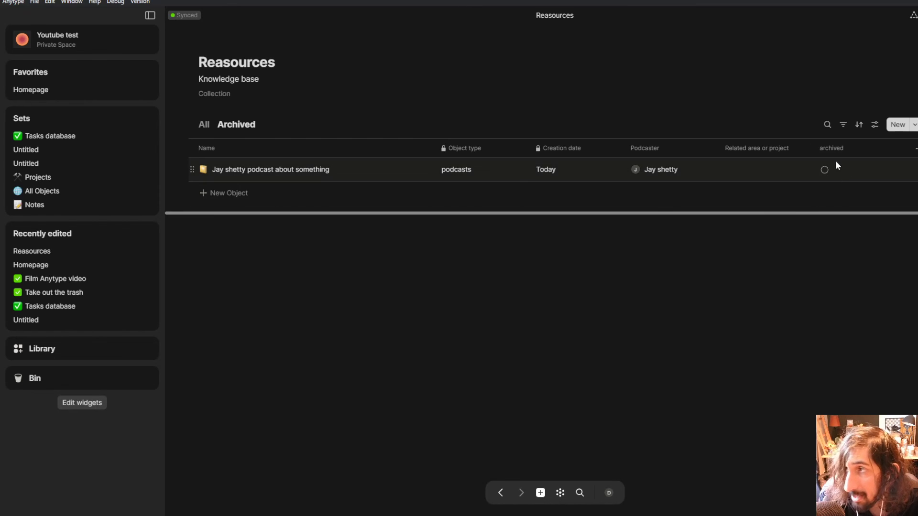
# Step: Filter the Archived view to objects whose archived relation is checked, then switch to the All view and return to the Homepage
pyautogui.click(843, 127)
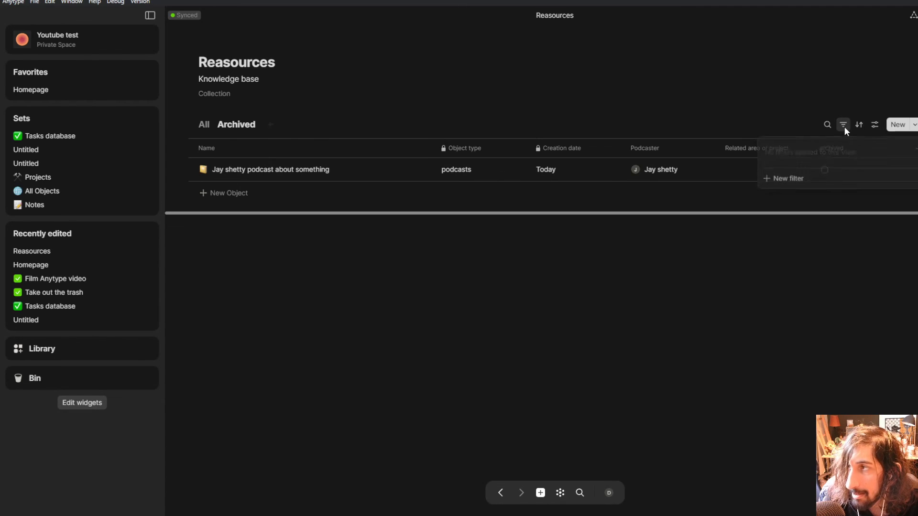
pyautogui.click(811, 178)
pyautogui.click(804, 156)
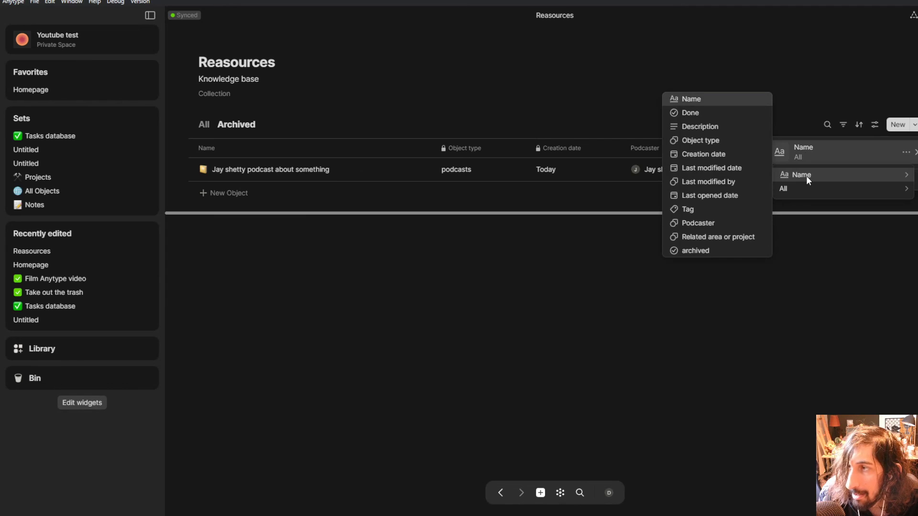
pyautogui.moveTo(807, 176)
pyautogui.click(715, 251)
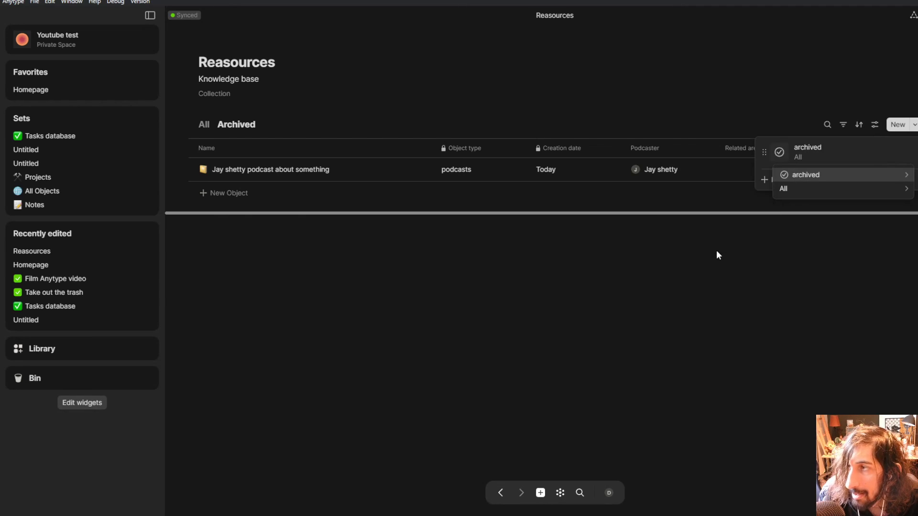
pyautogui.click(725, 190)
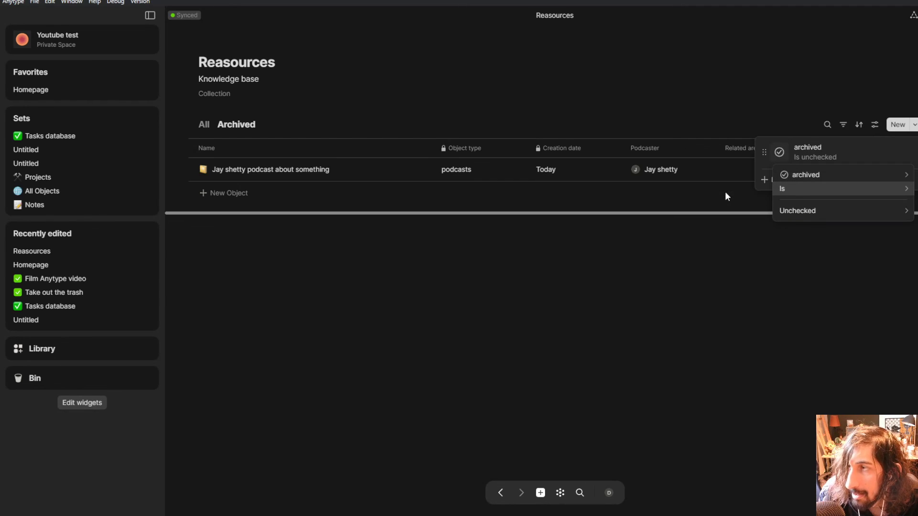
pyautogui.click(812, 226)
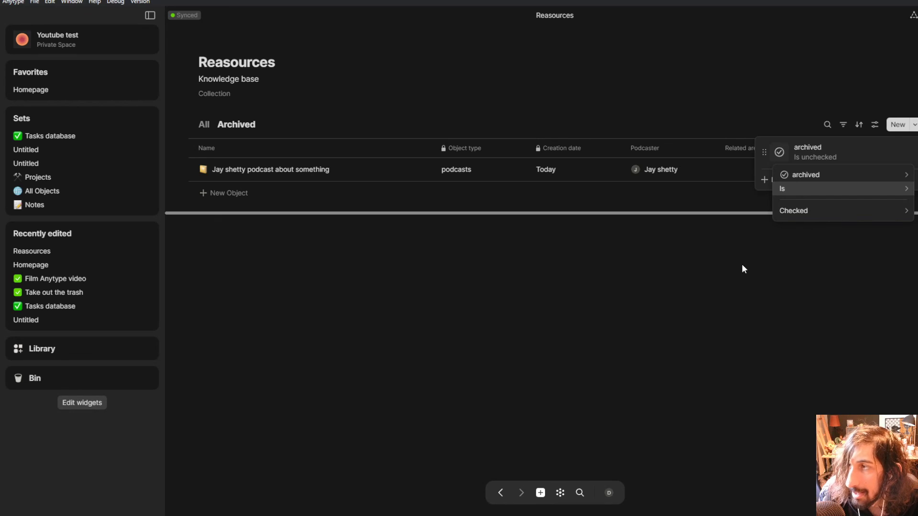
pyautogui.click(770, 263)
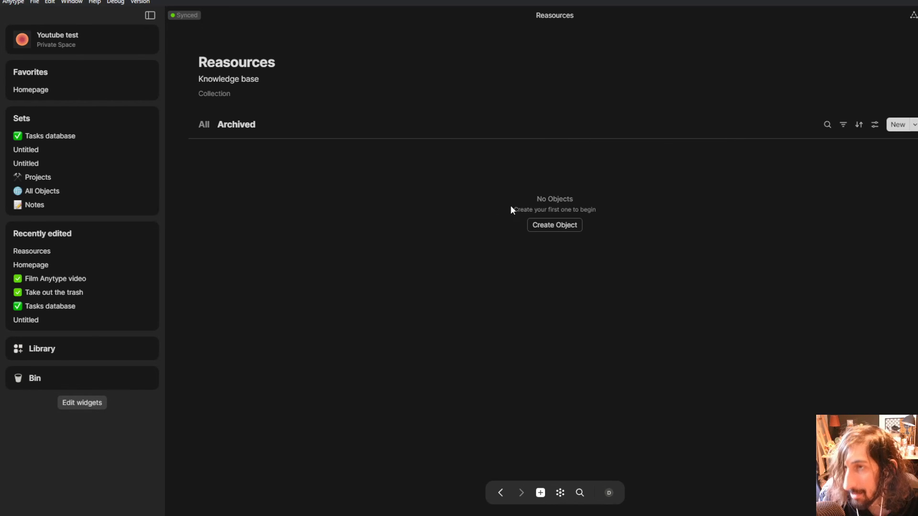
pyautogui.click(204, 125)
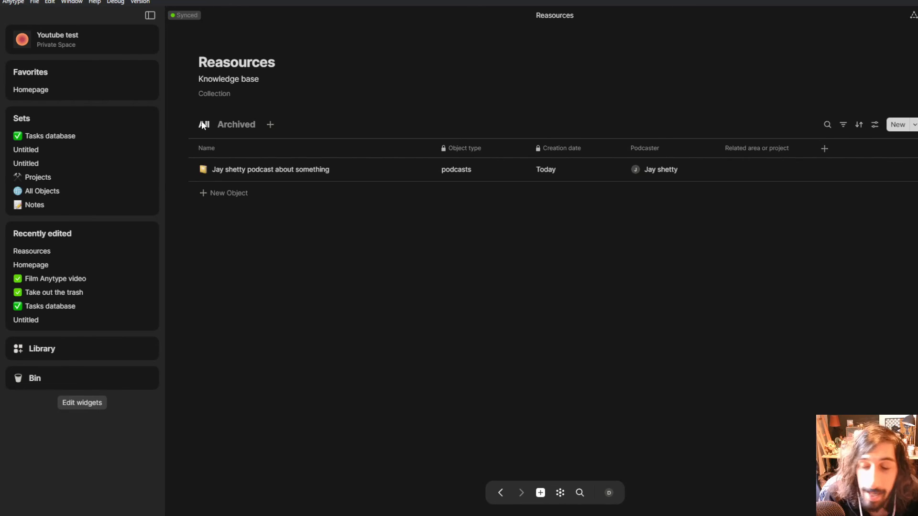
pyautogui.click(40, 89)
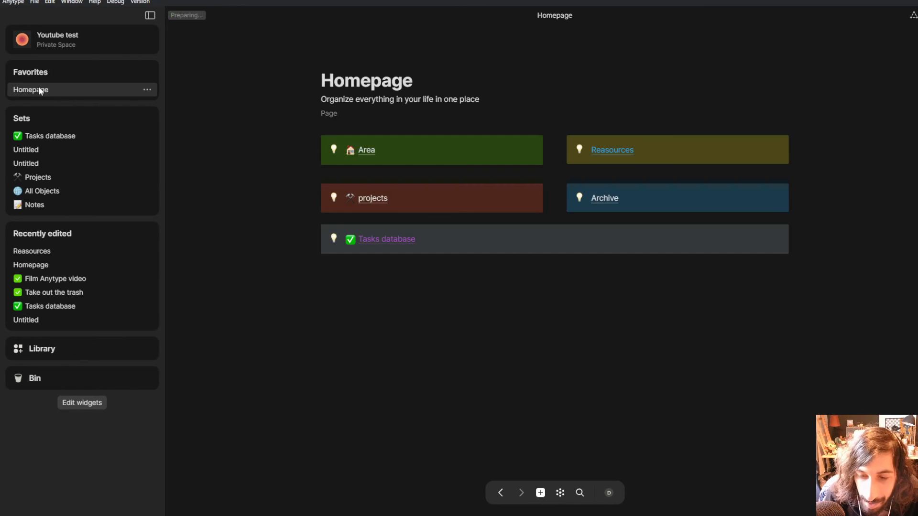